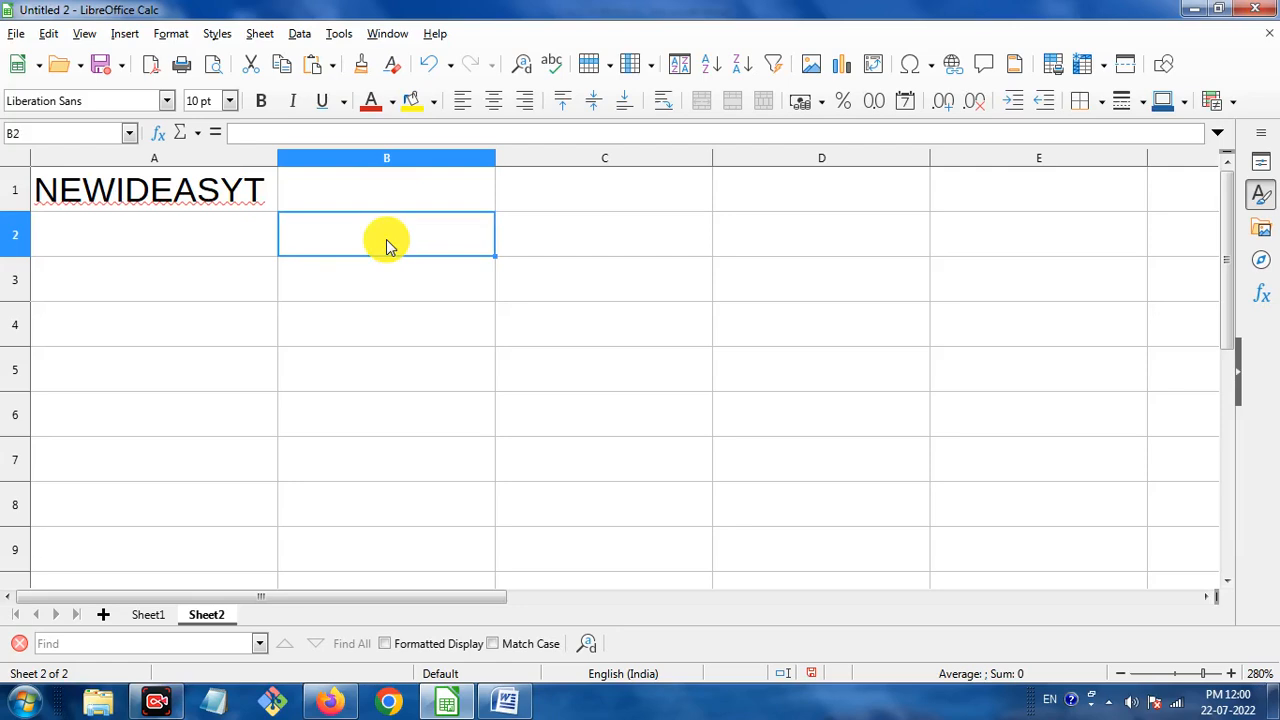
Enter =LEFT(A1,3) in B2 so it returns NEW, then dismiss the colour-scheme prompt.
type("=LEFT")
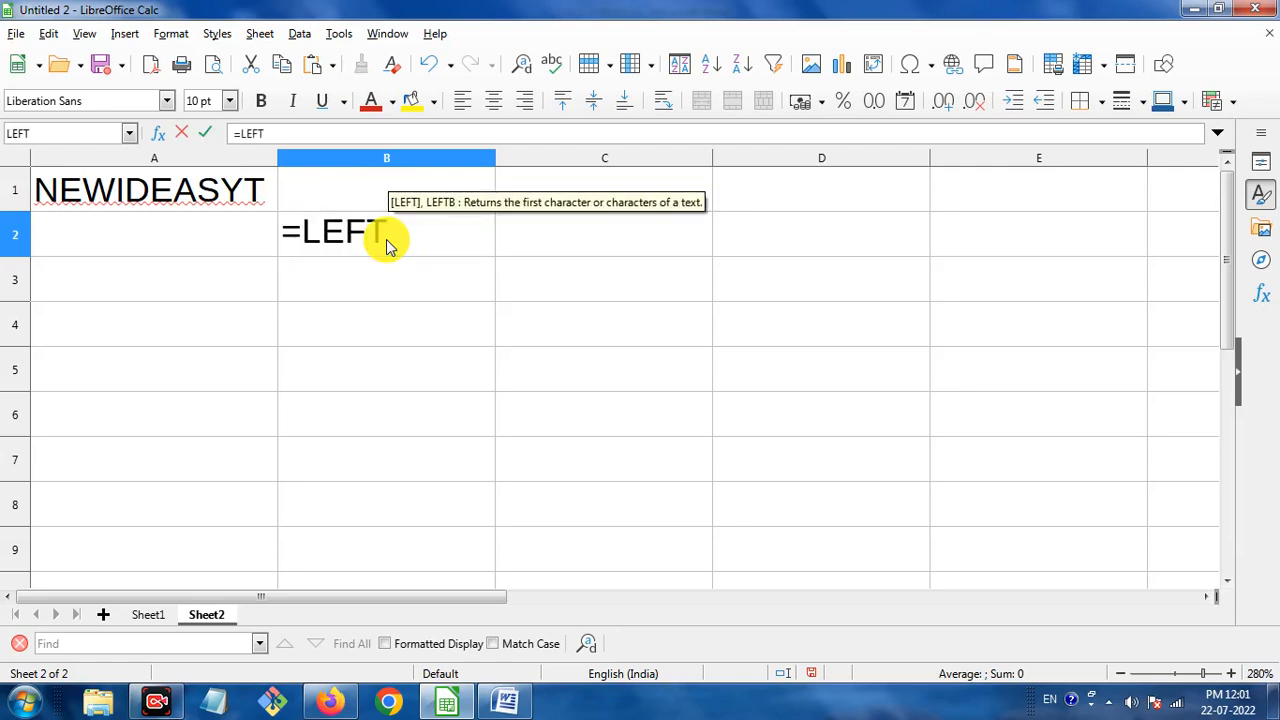
type("(")
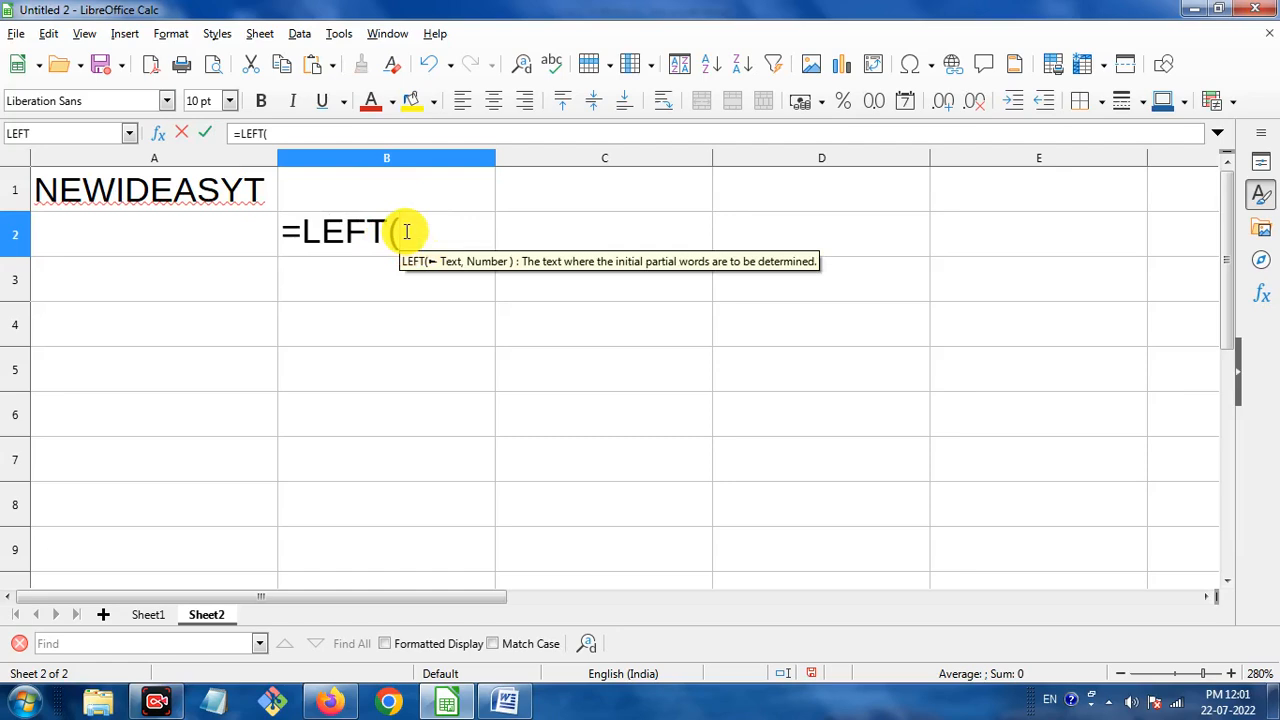
left_click(128, 193)
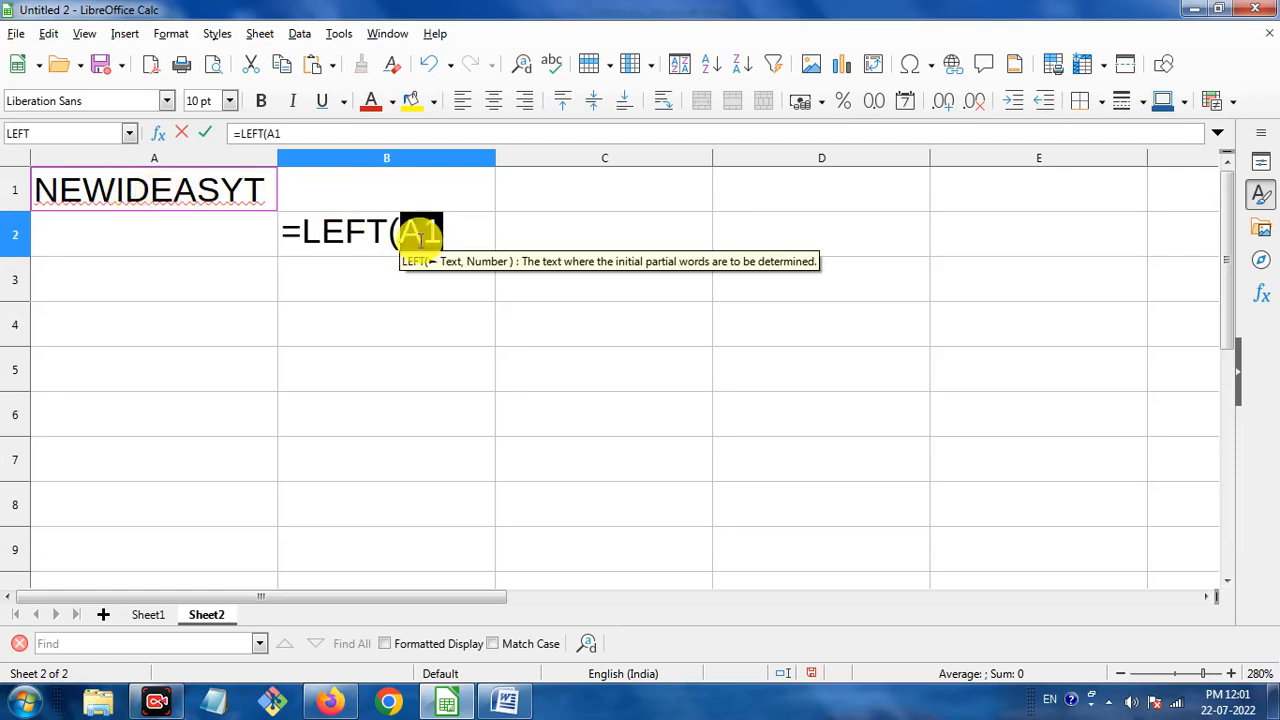
left_click(453, 236)
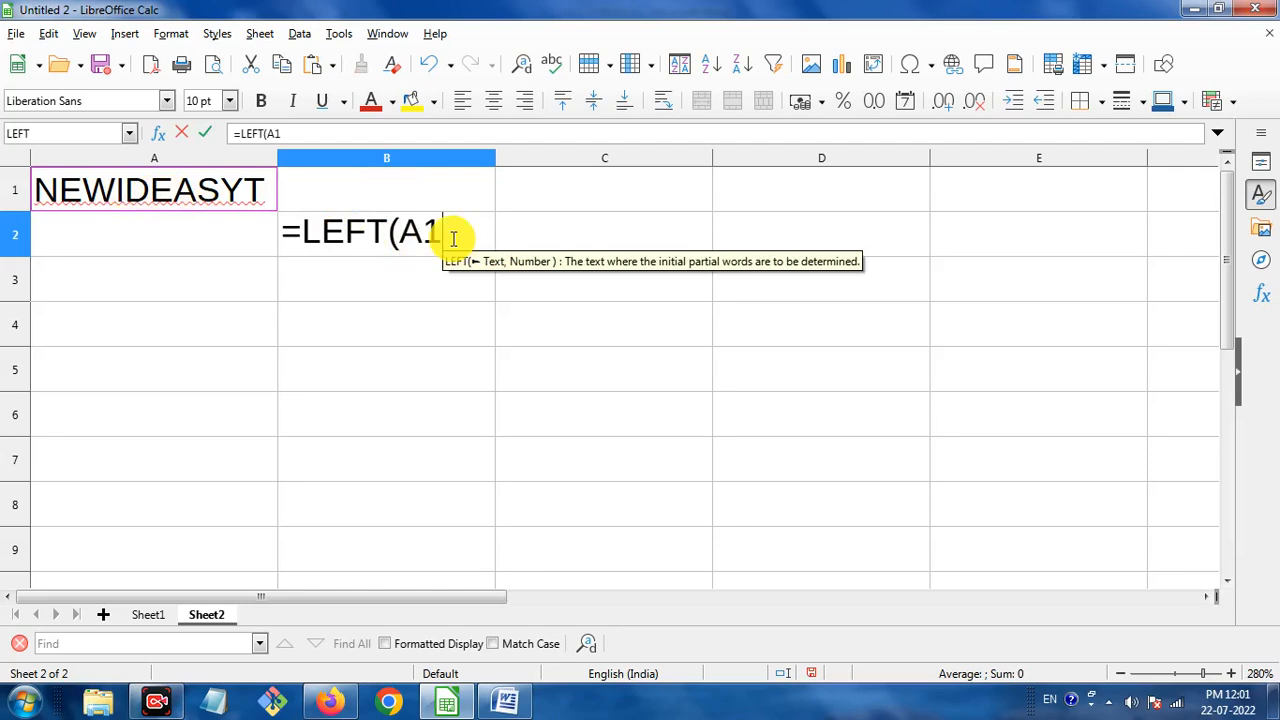
type(",")
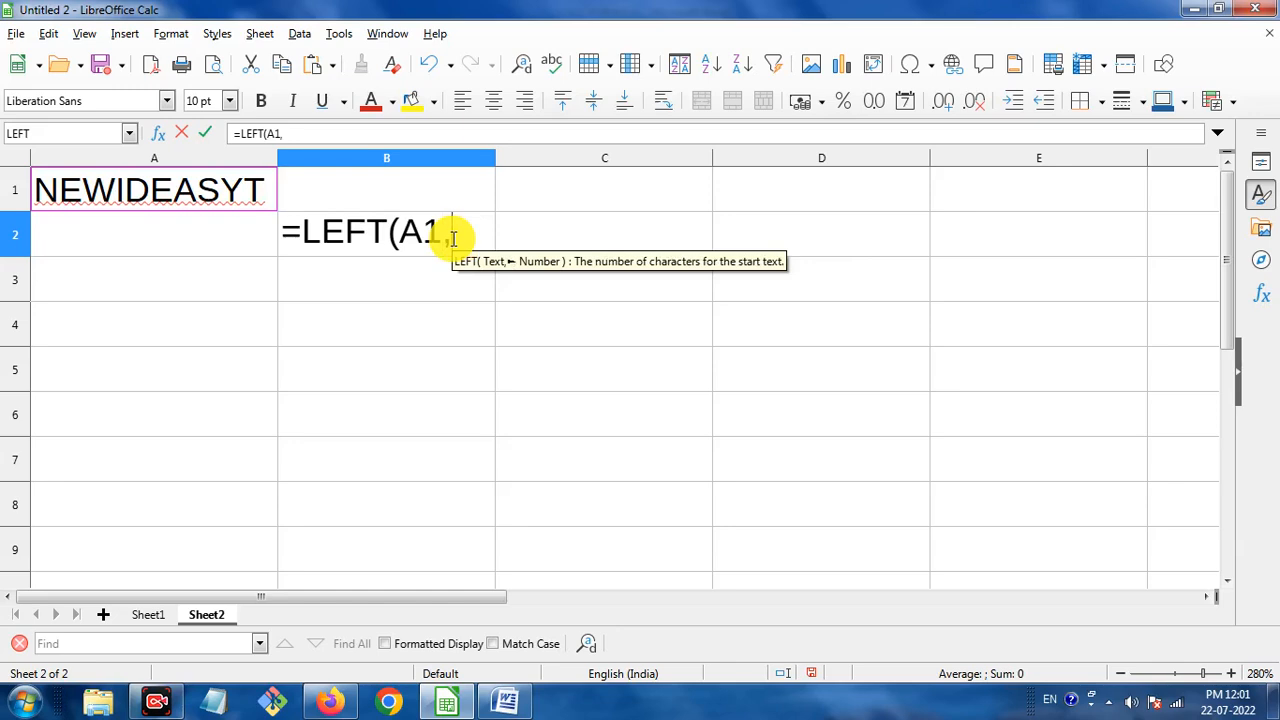
type("3")
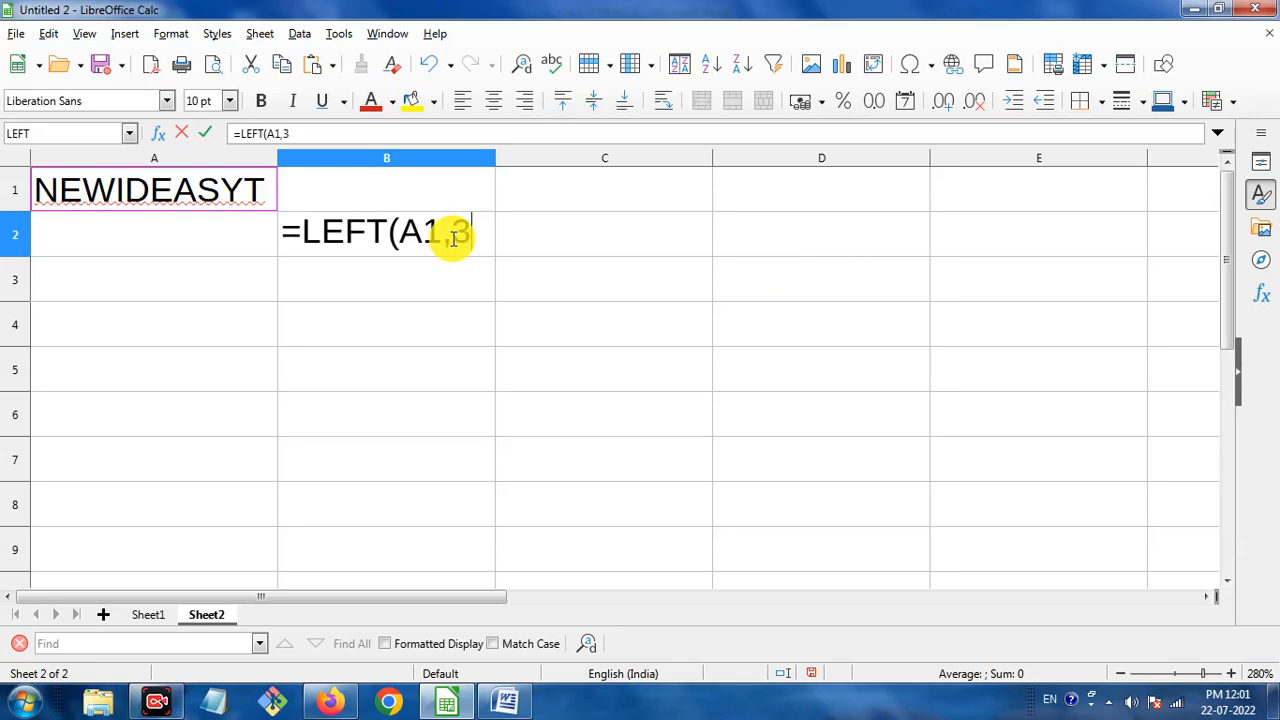
type(")")
key("Return")
left_click(453, 238)
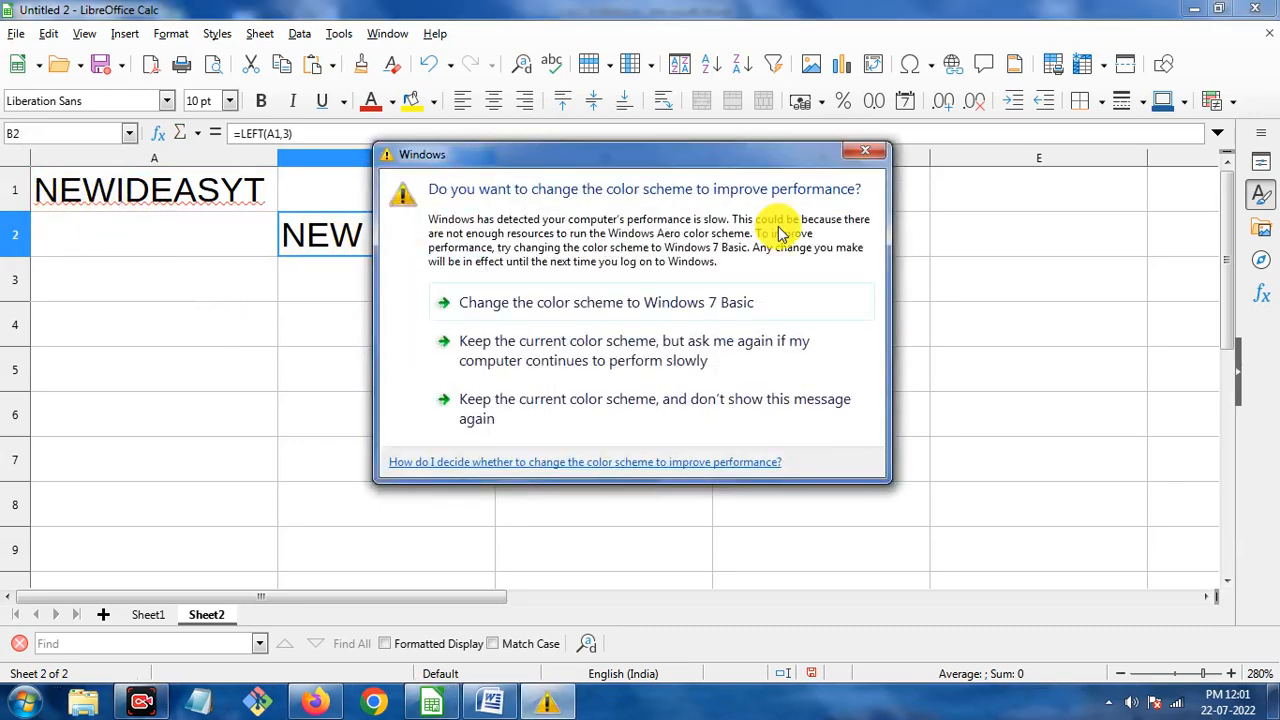
left_click(863, 151)
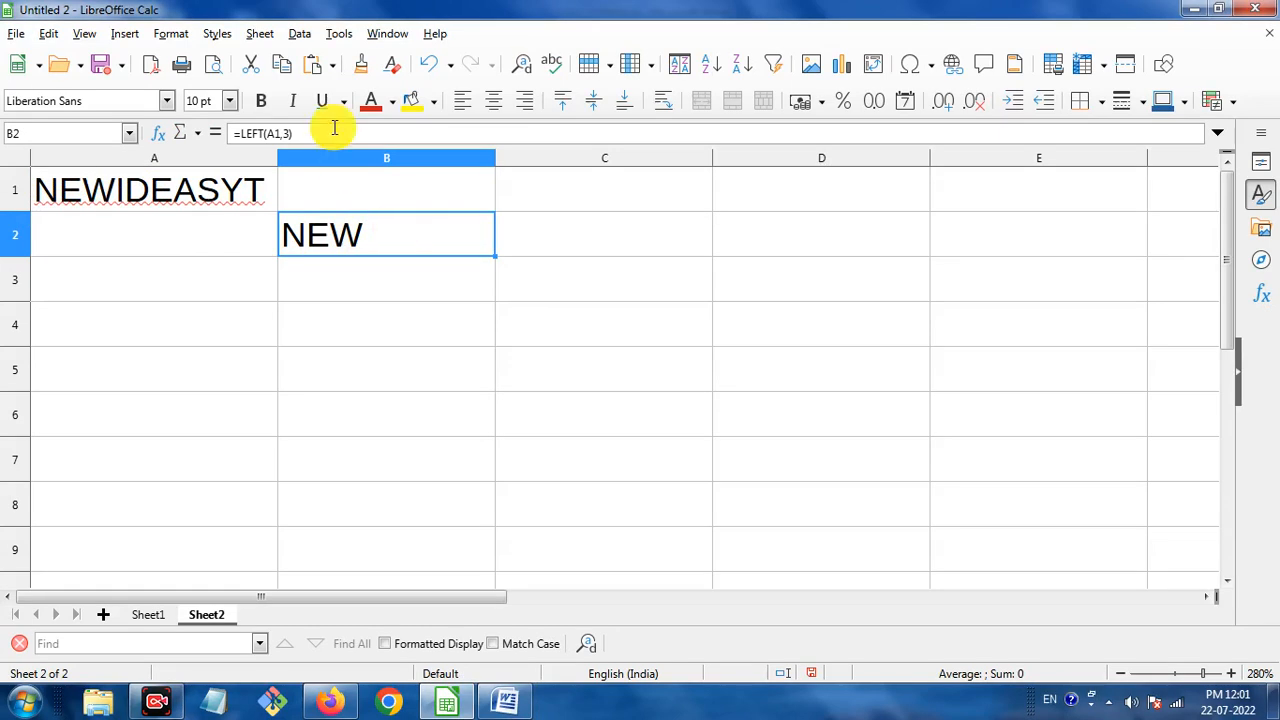
Enter =LEFT("sATYAM",2) in C2 so it returns sA.
left_click(569, 246)
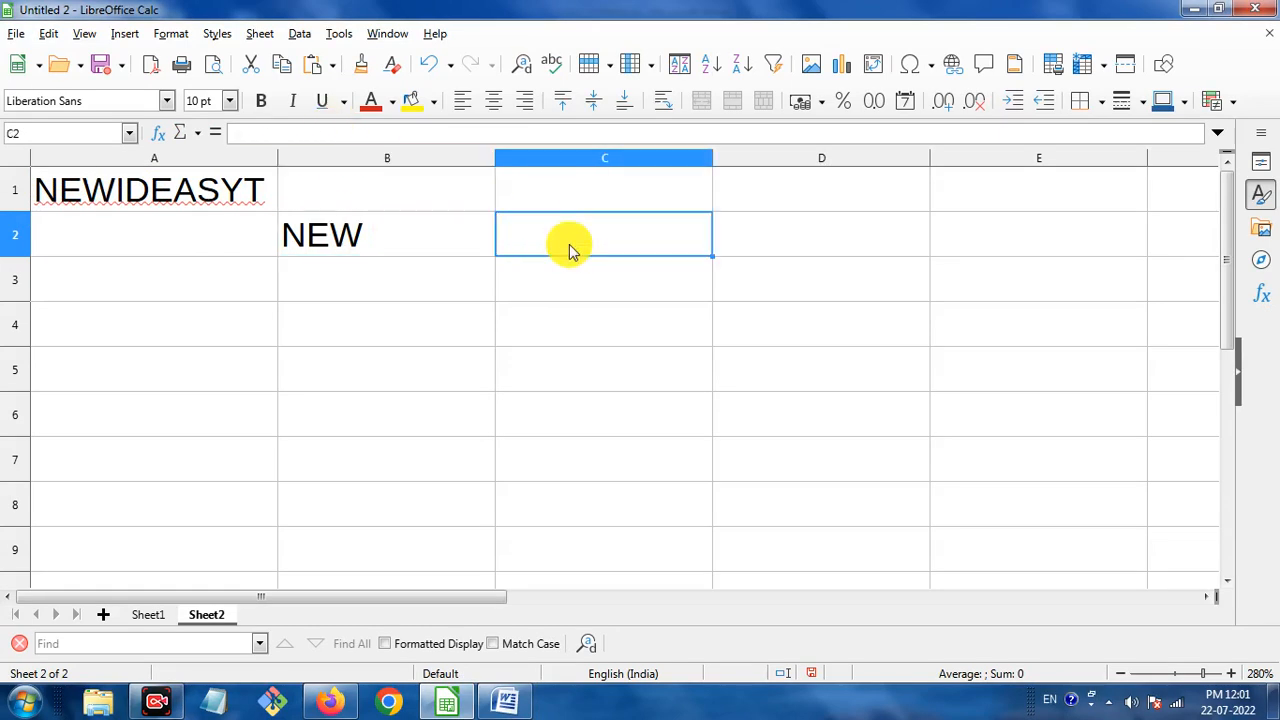
type("=LE")
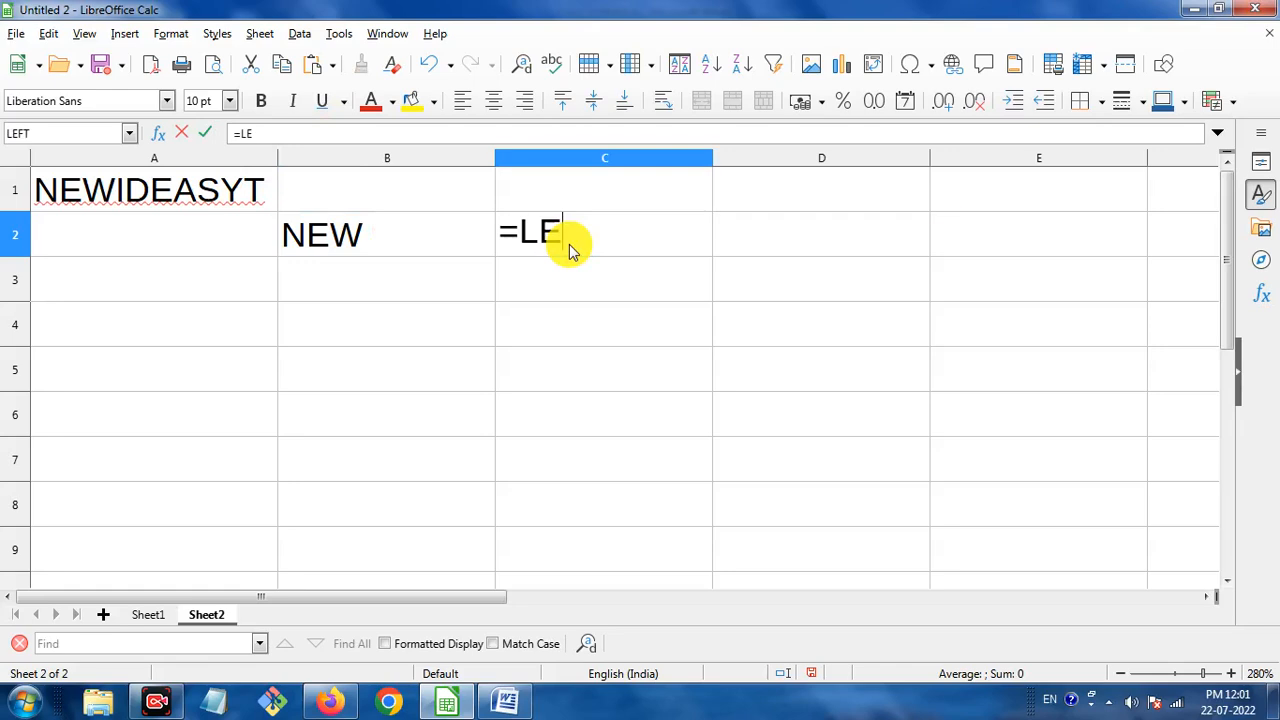
type("FT")
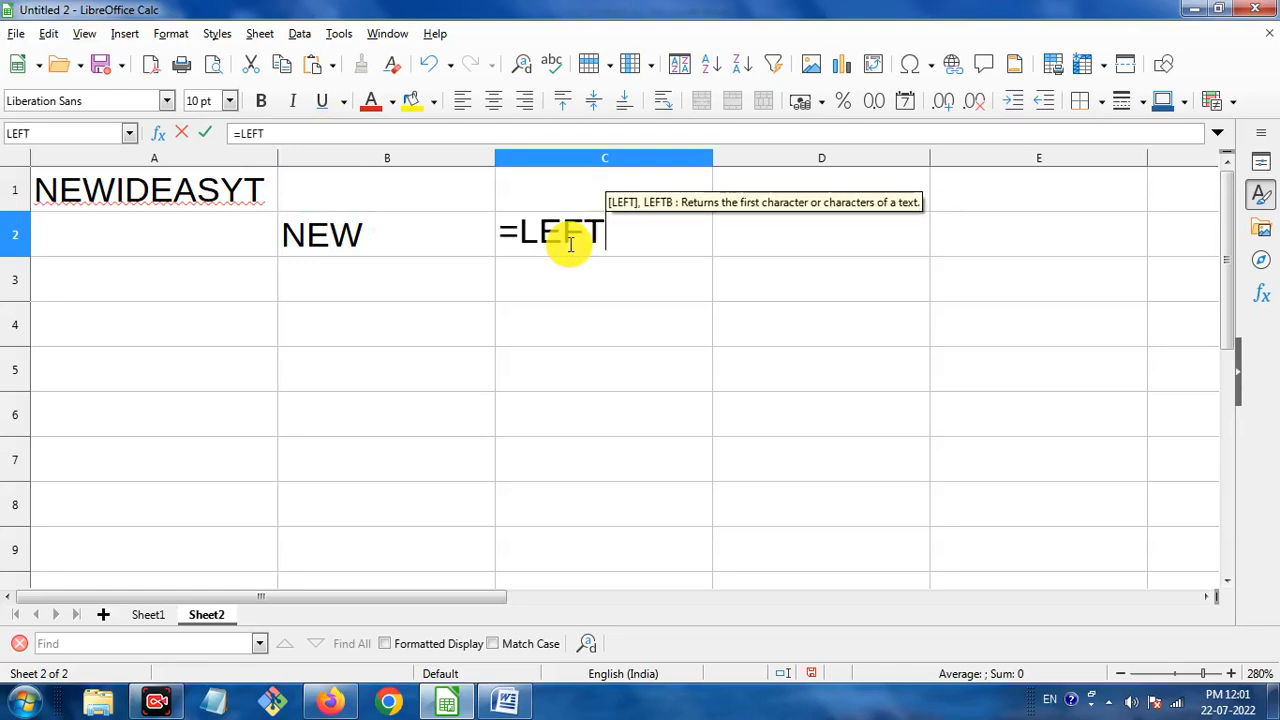
type("(\"s")
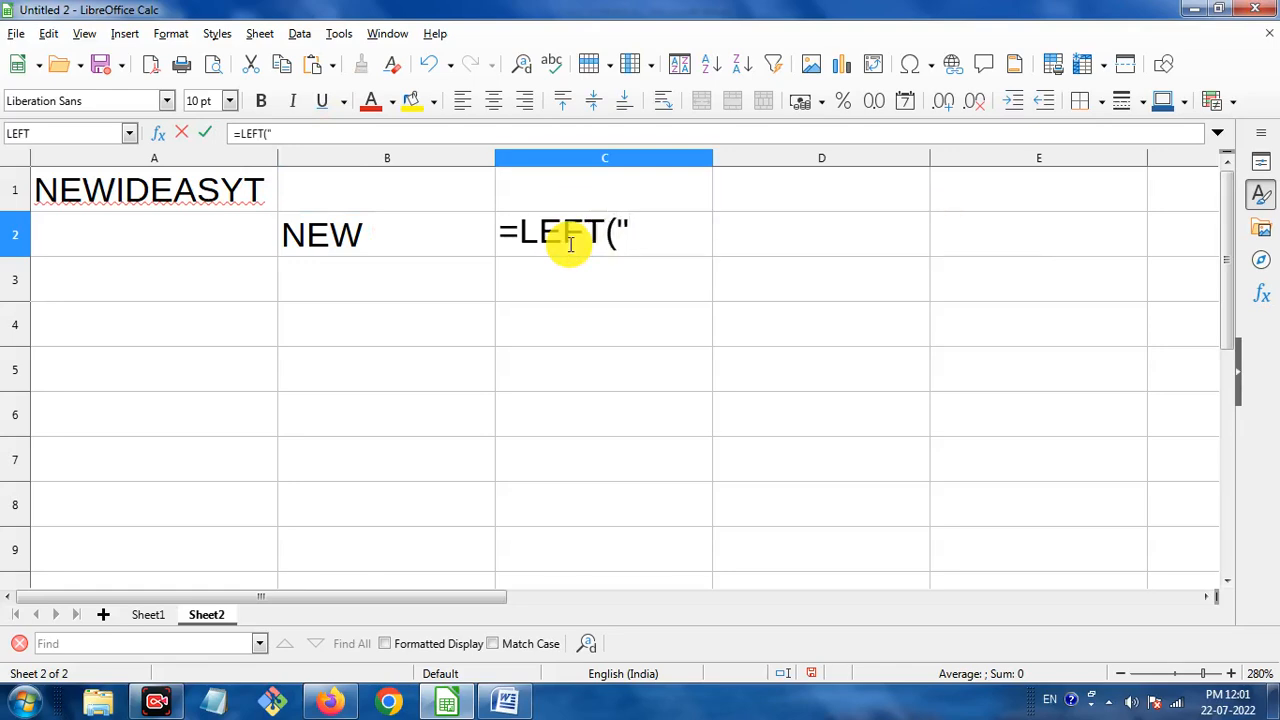
type("ATYA")
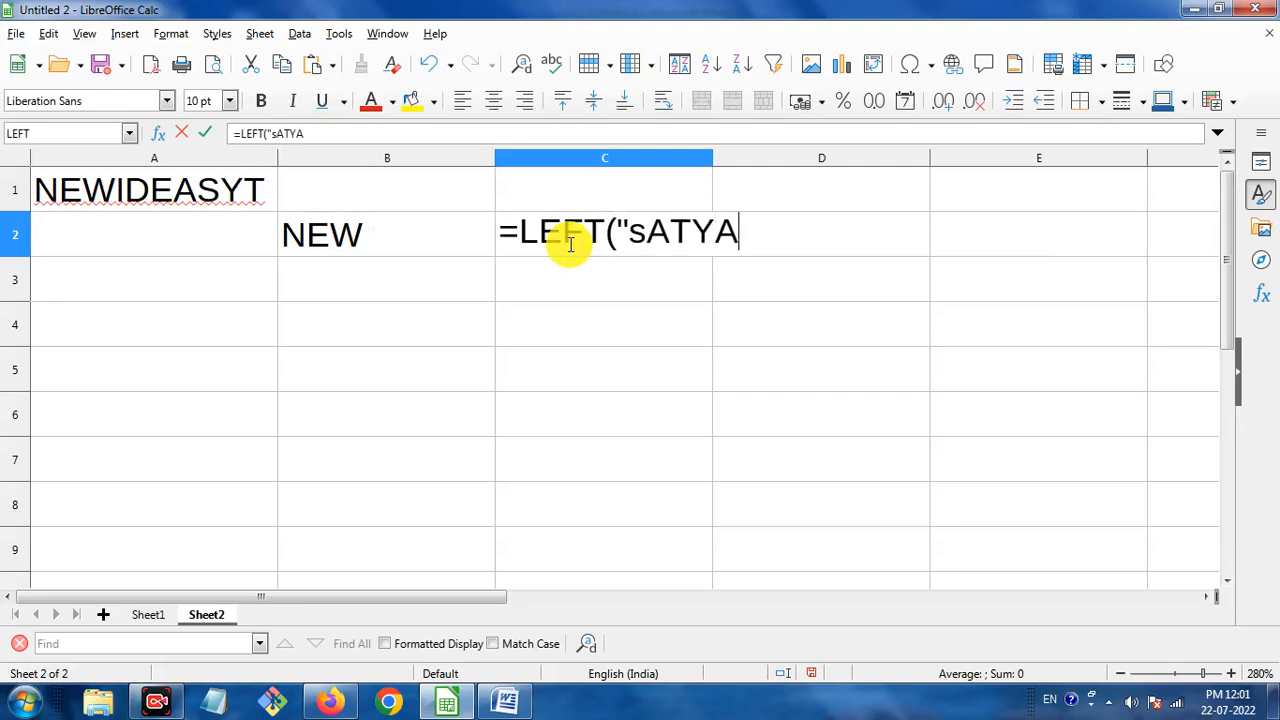
type("M\"")
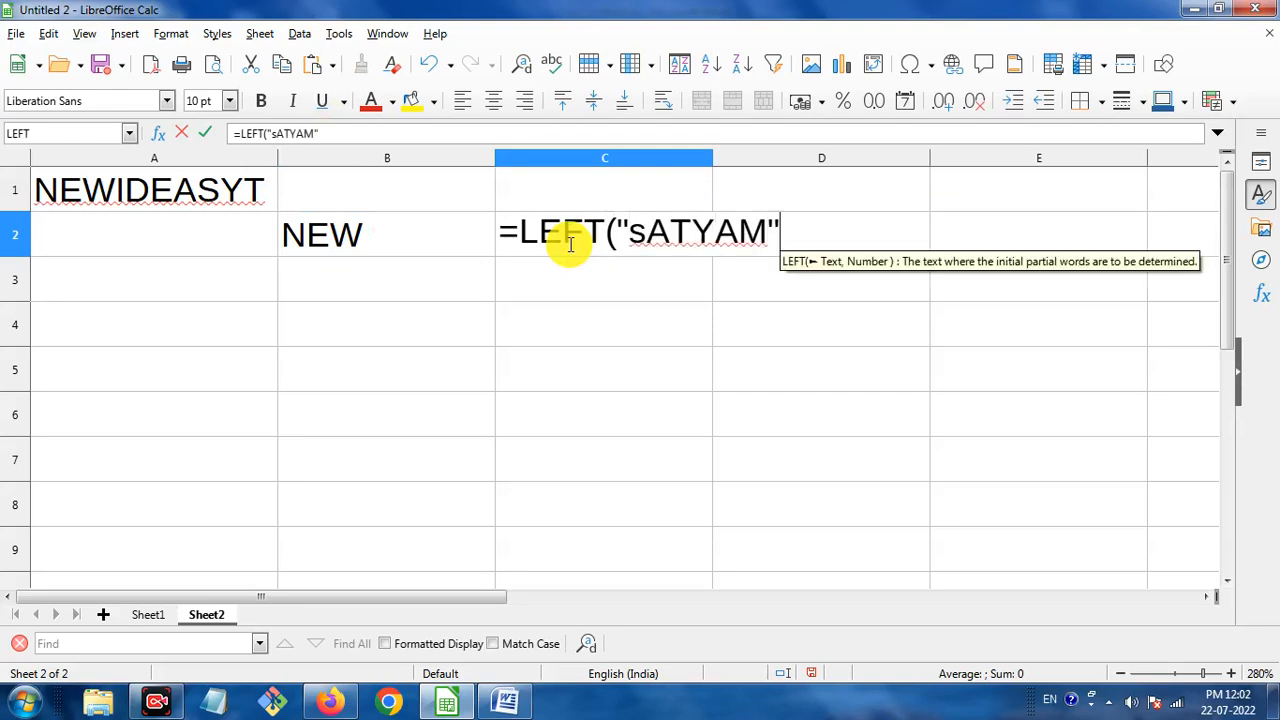
type(",")
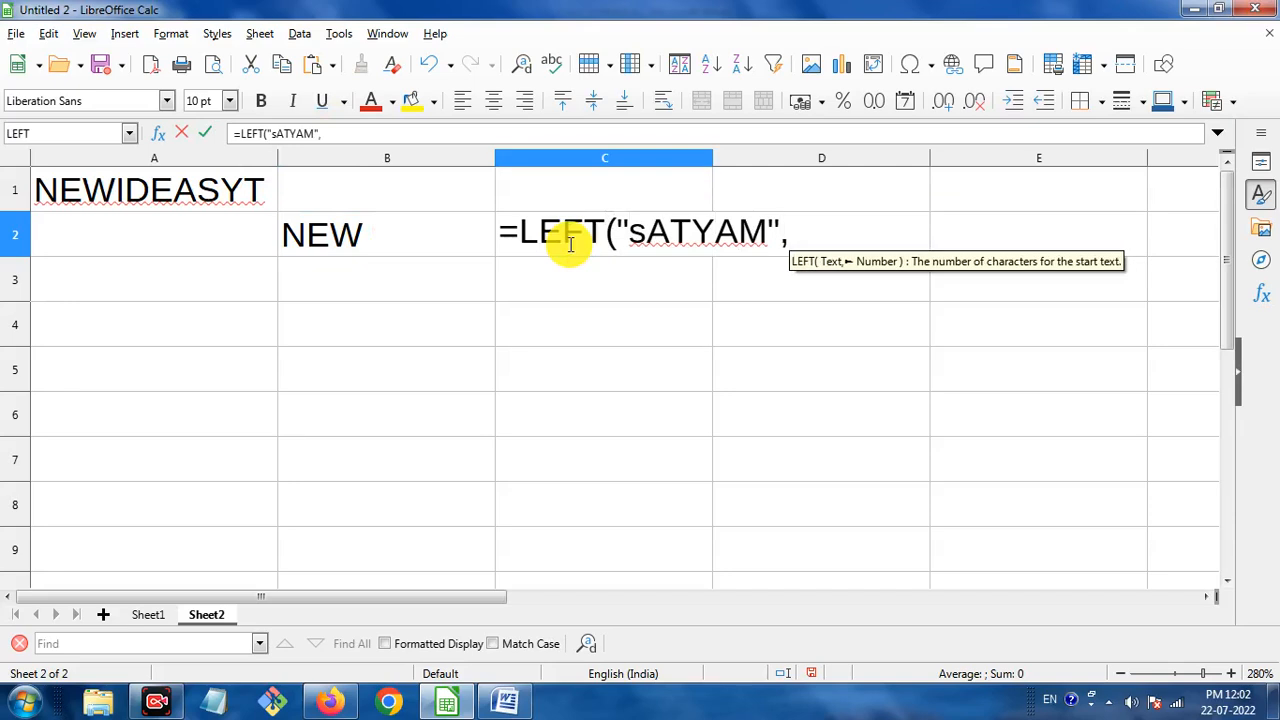
type("2)")
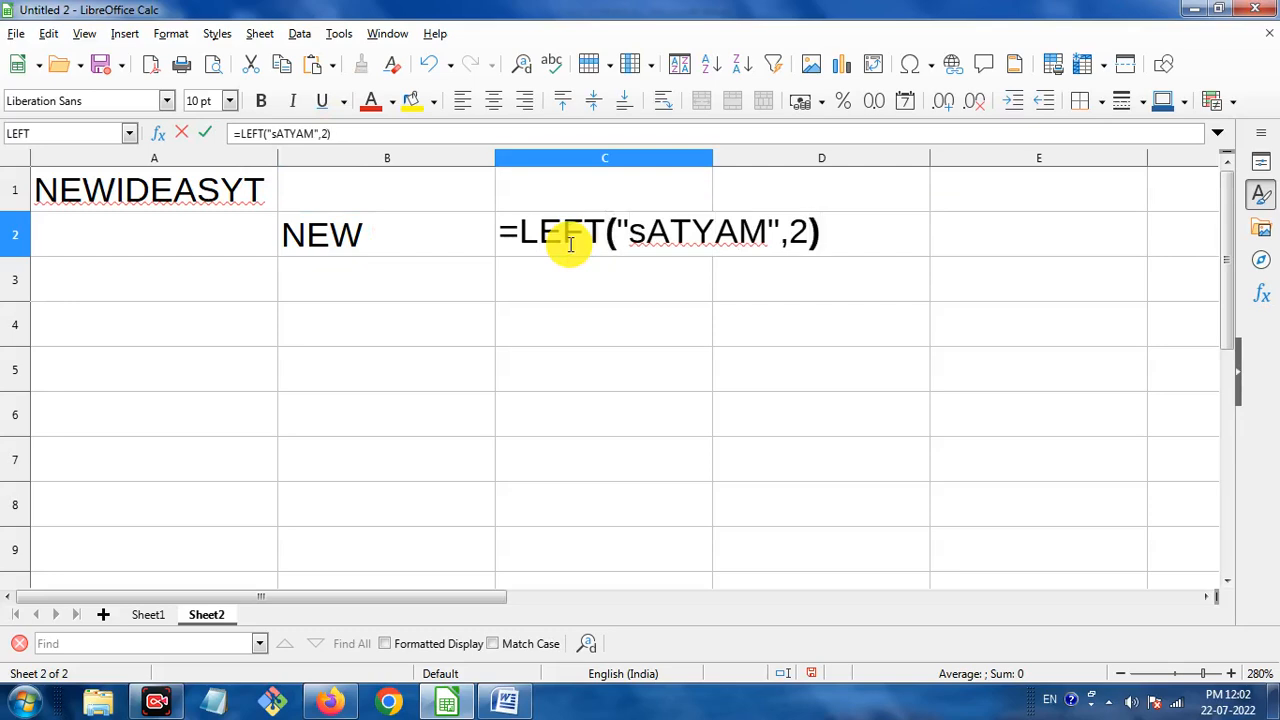
key("Return")
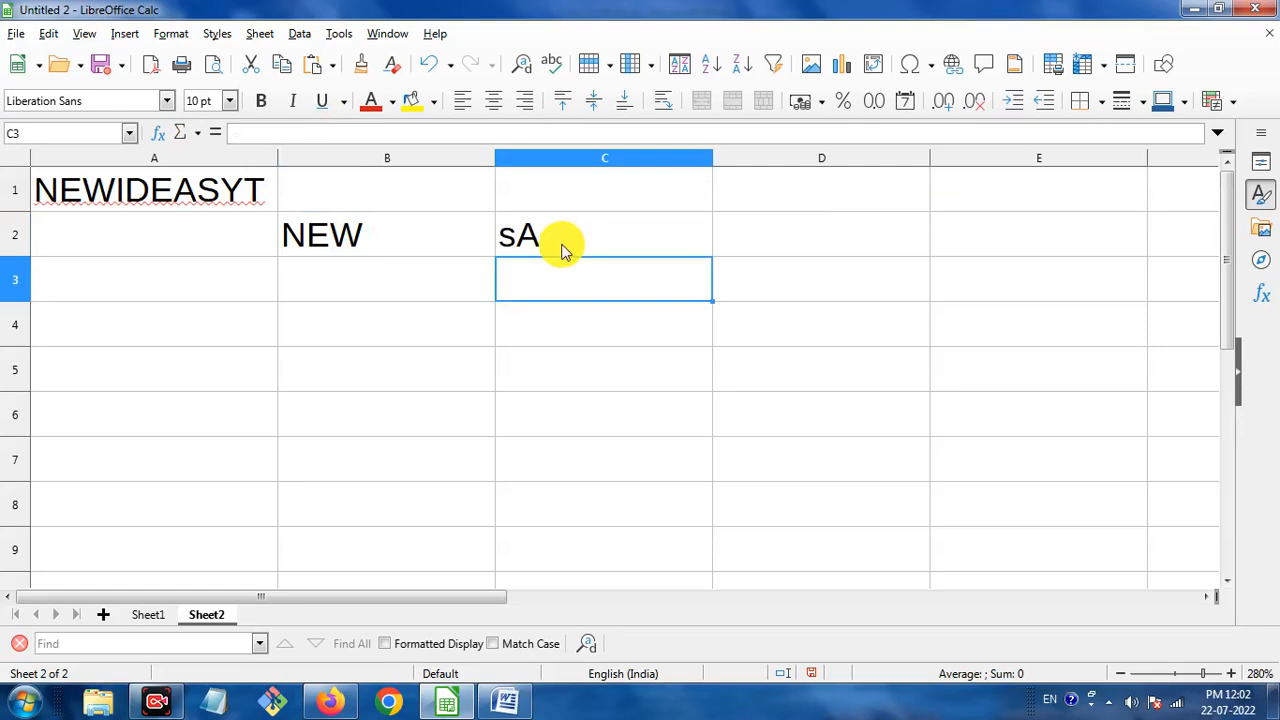
left_click(595, 235)
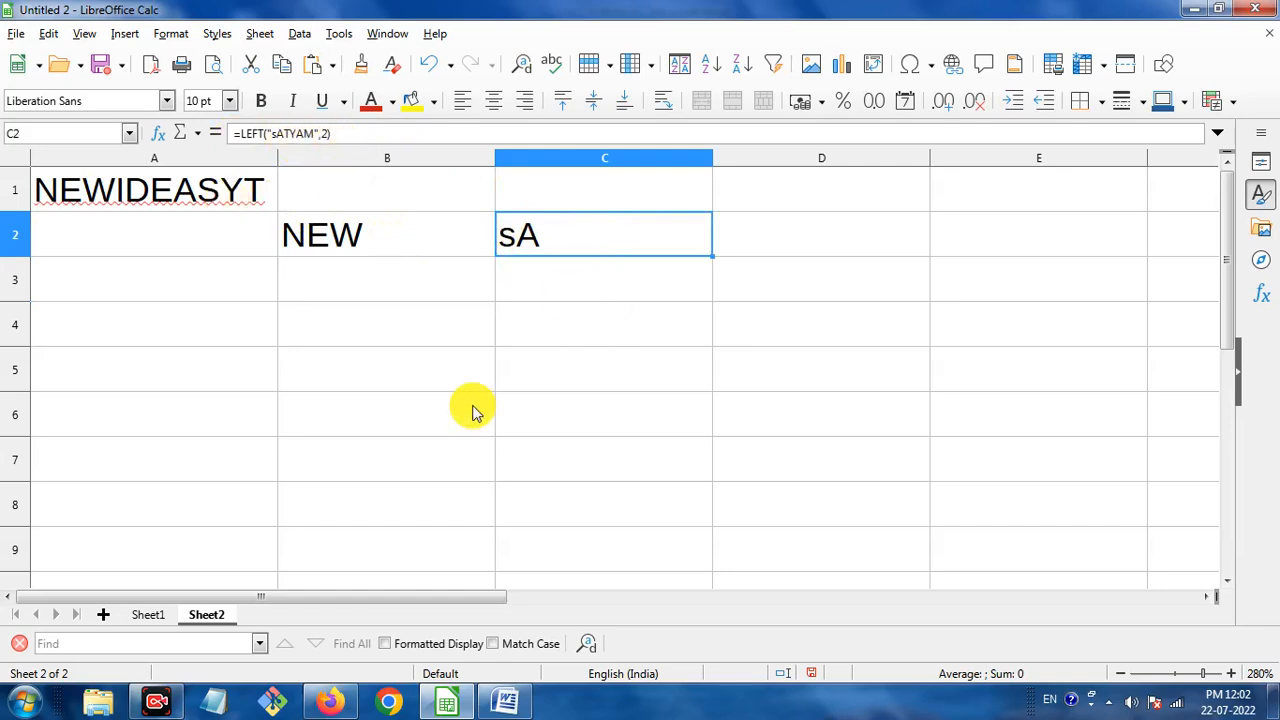
left_click(505, 700)
scroll(657, 423, "down", 5)
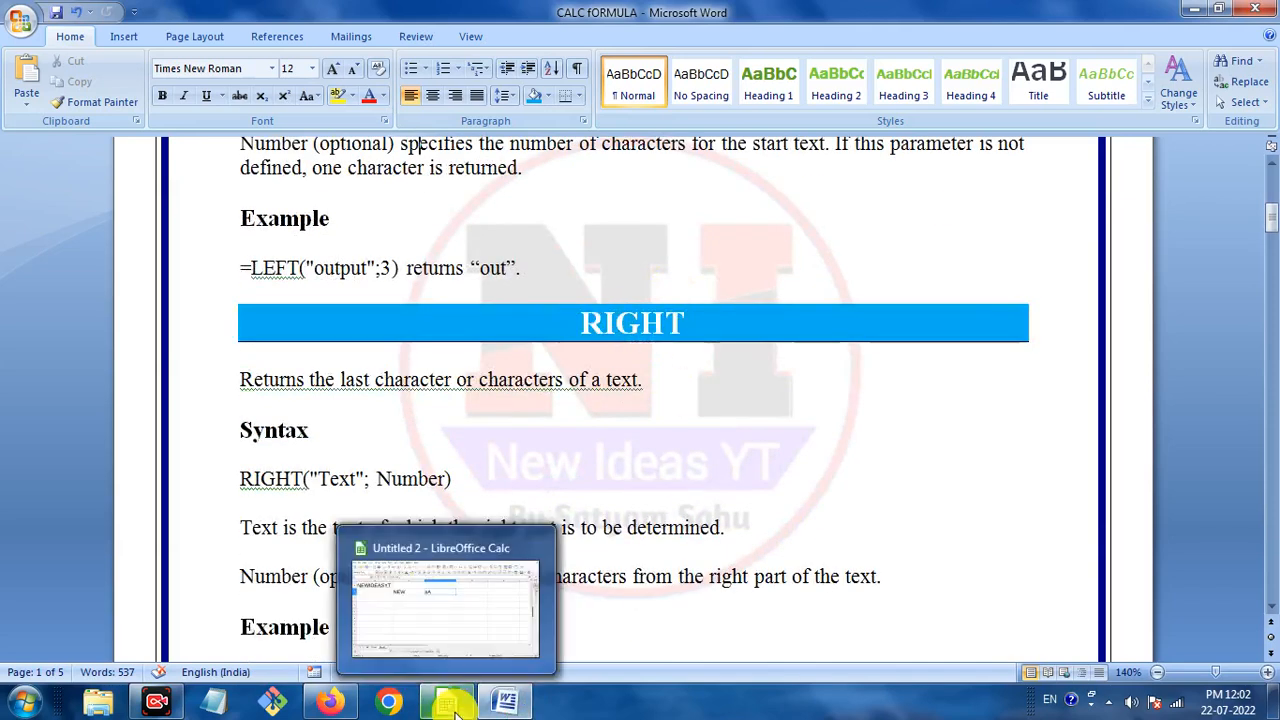
mouse_move(507, 702)
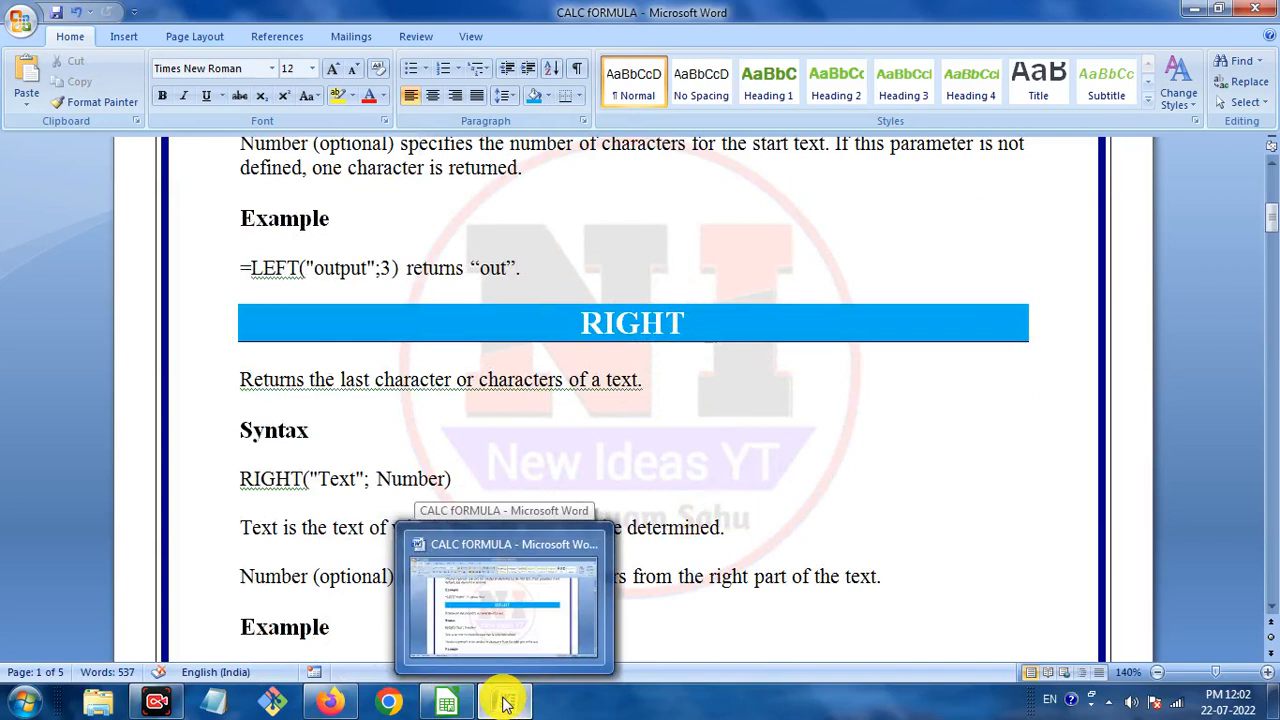
left_click(450, 702)
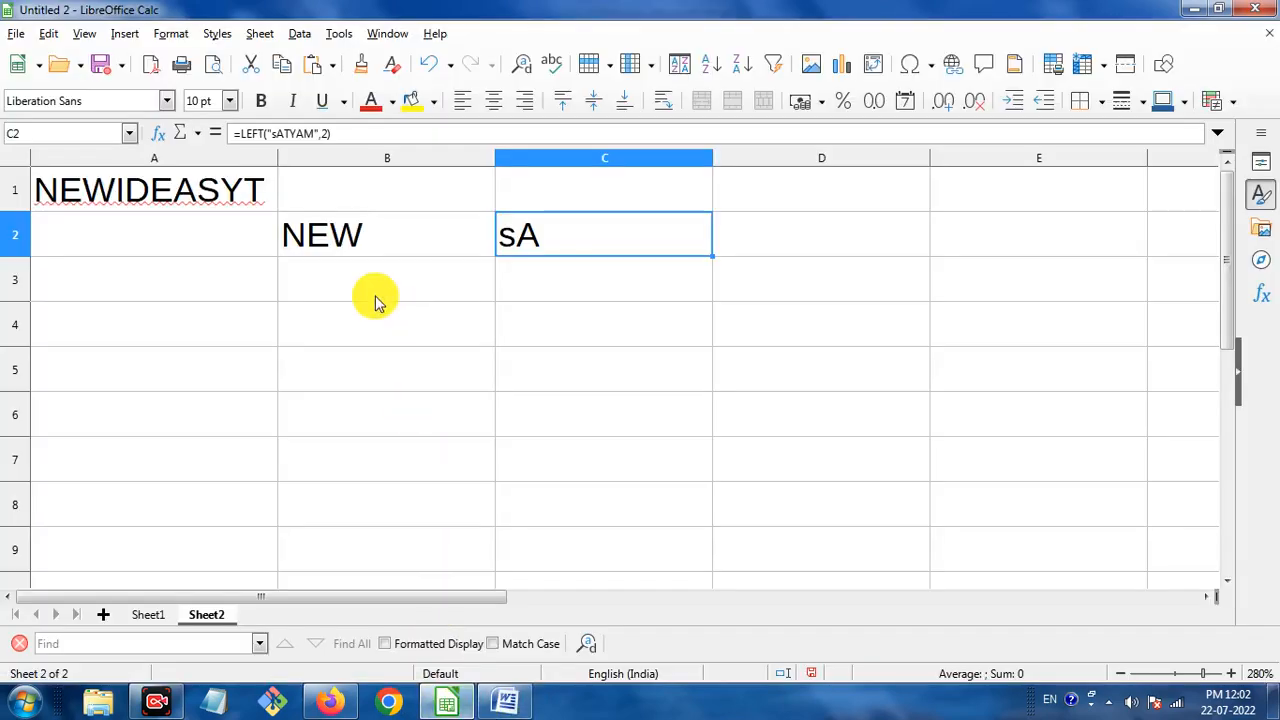
Enter =RIGHT(A1,2) in A3 so it returns YT from NEWIDEASYT.
left_click(242, 283)
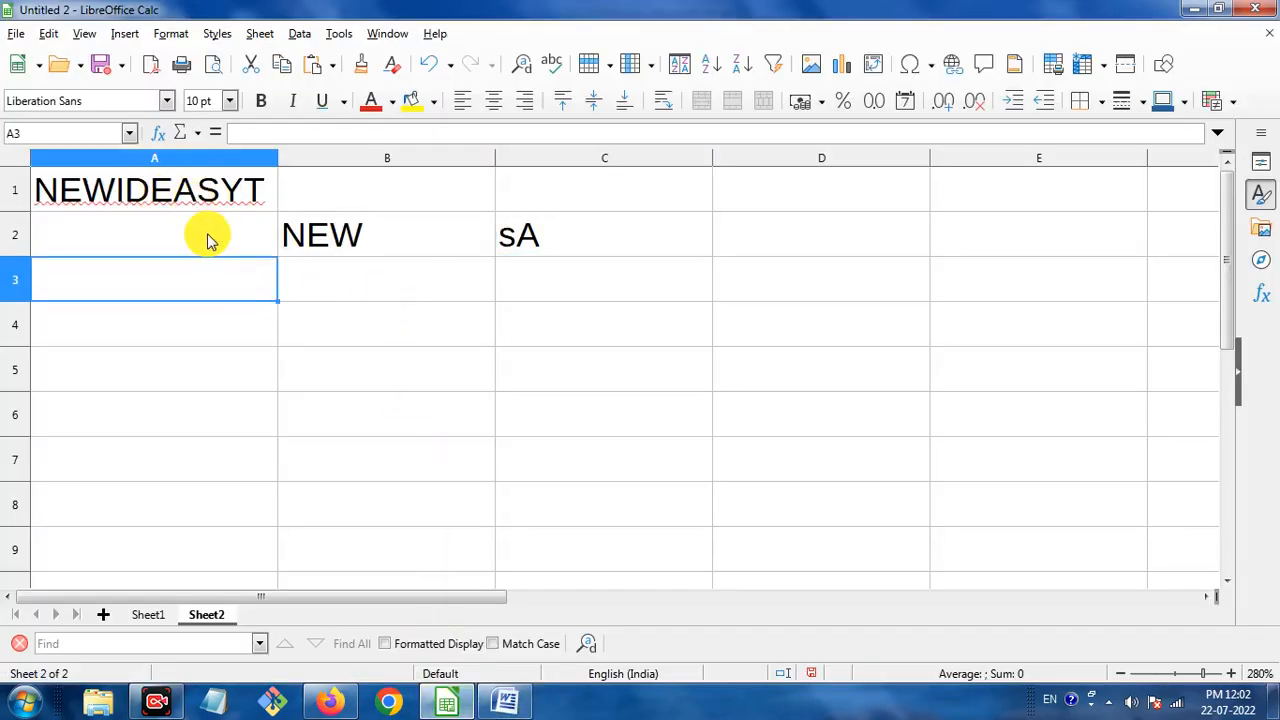
type("=RI")
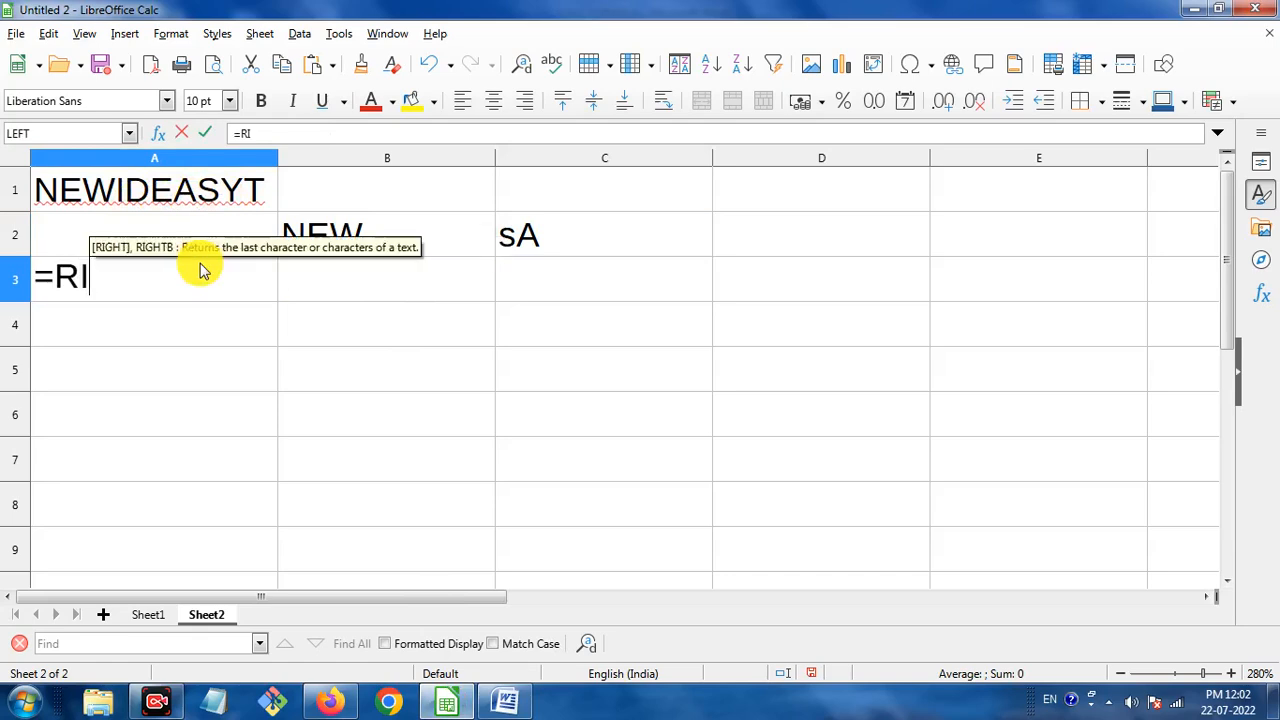
type("GHT(")
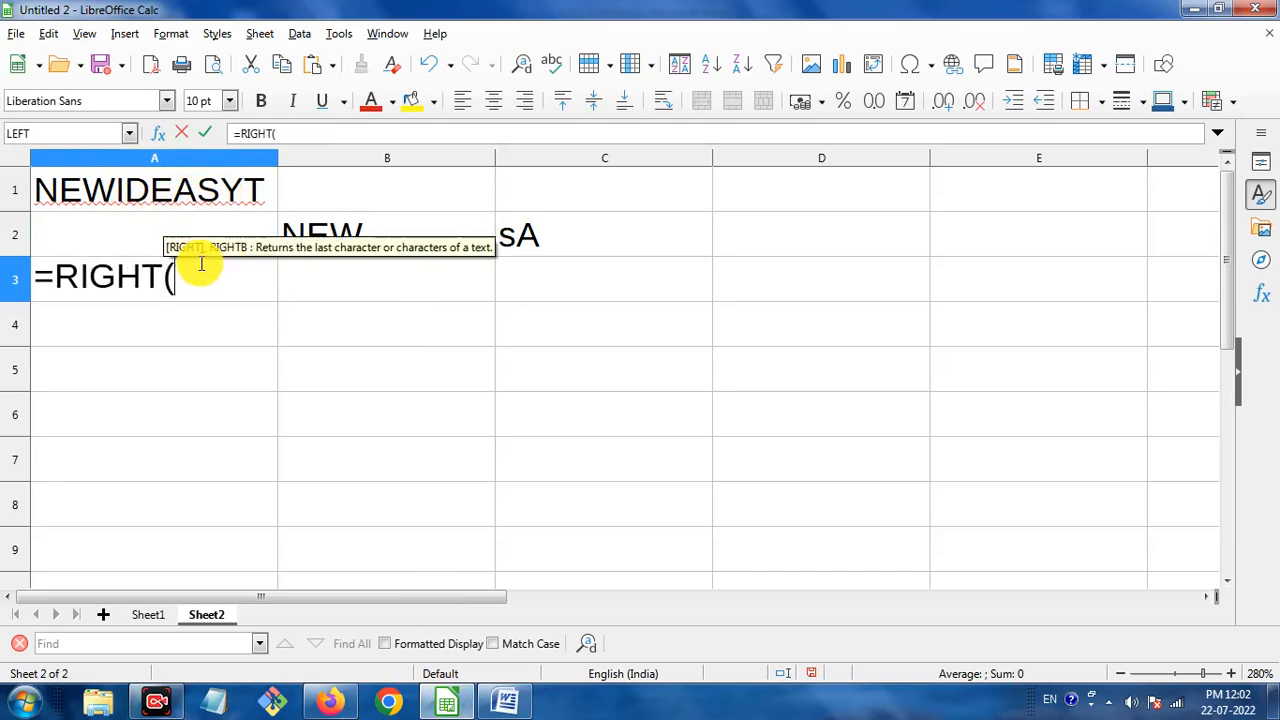
left_click(204, 192)
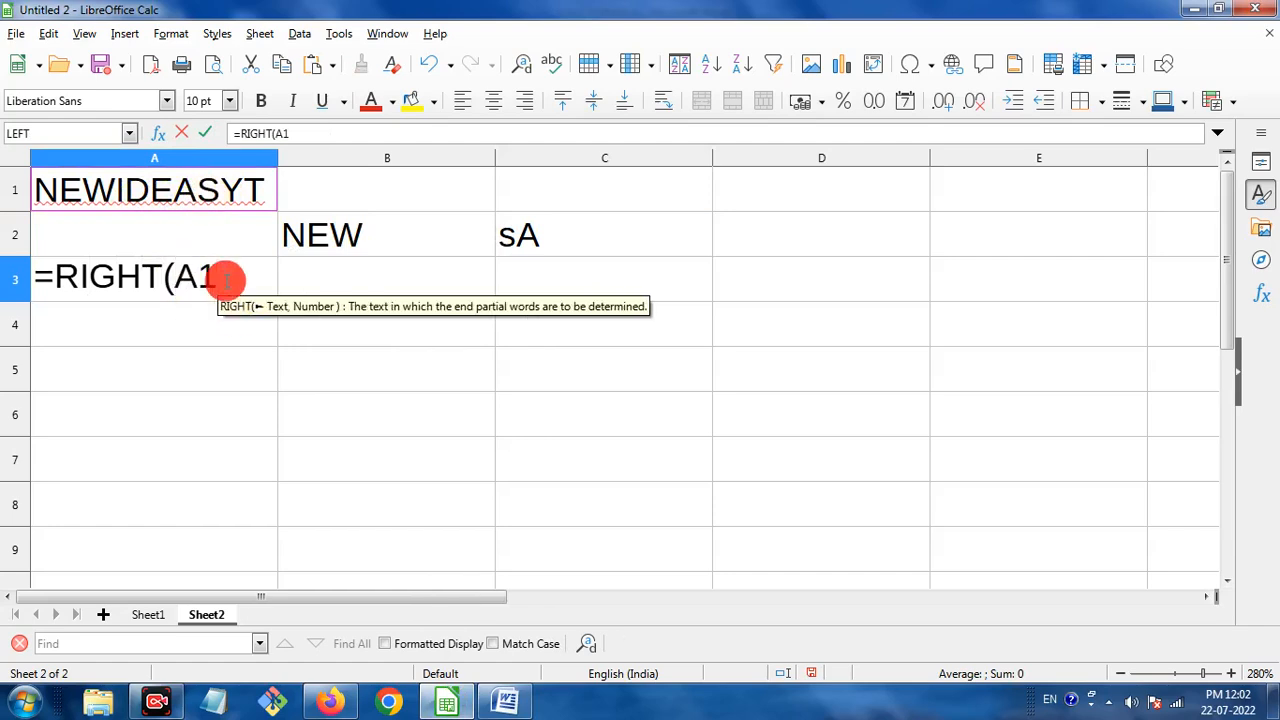
type(",")
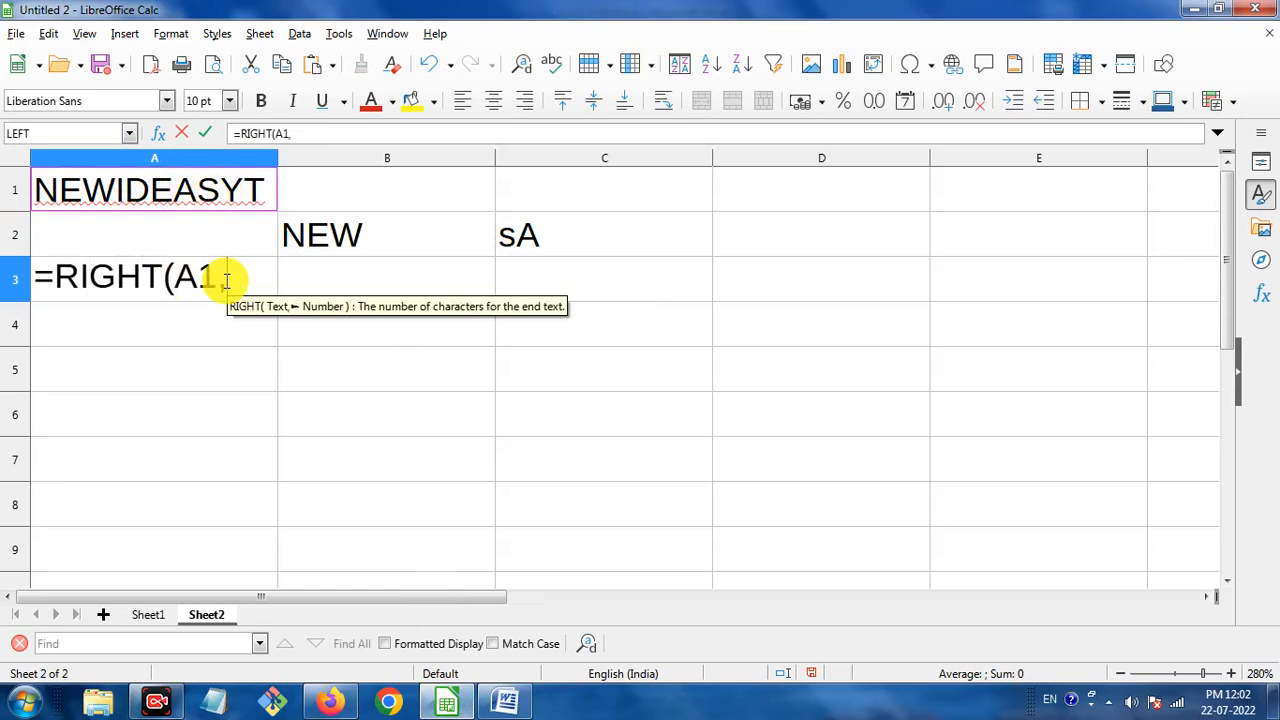
type("2)")
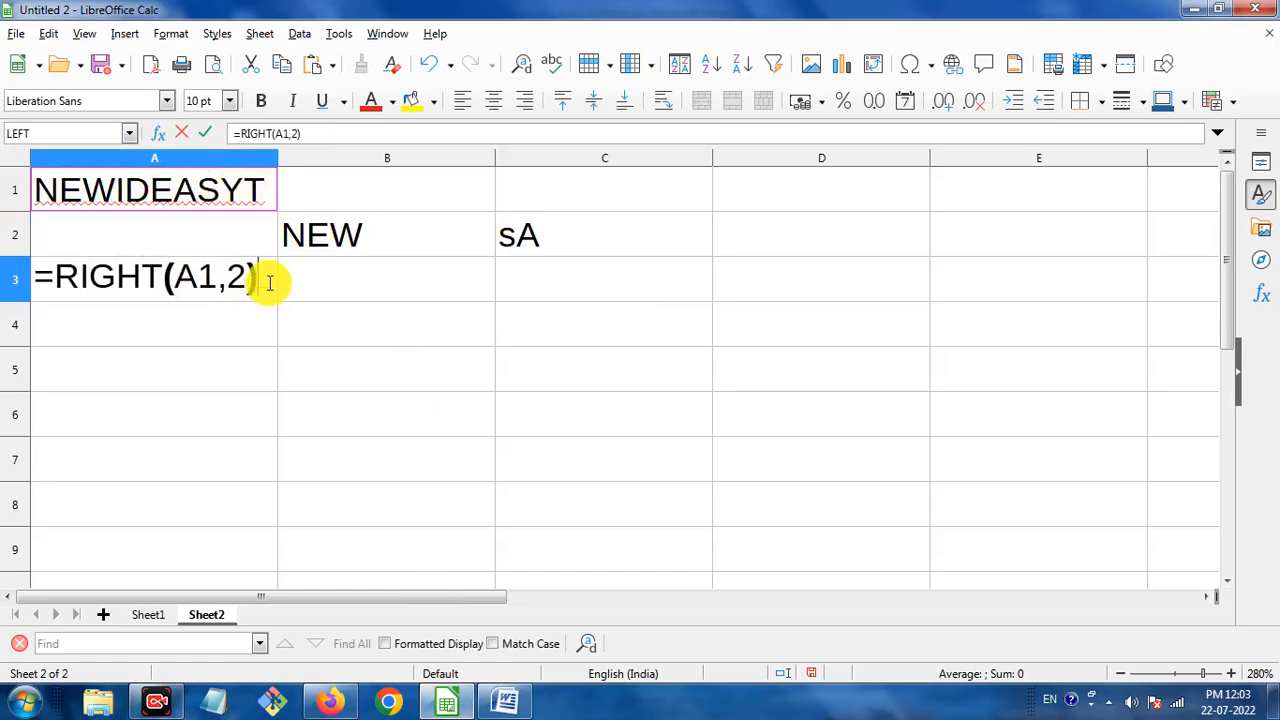
key("Return")
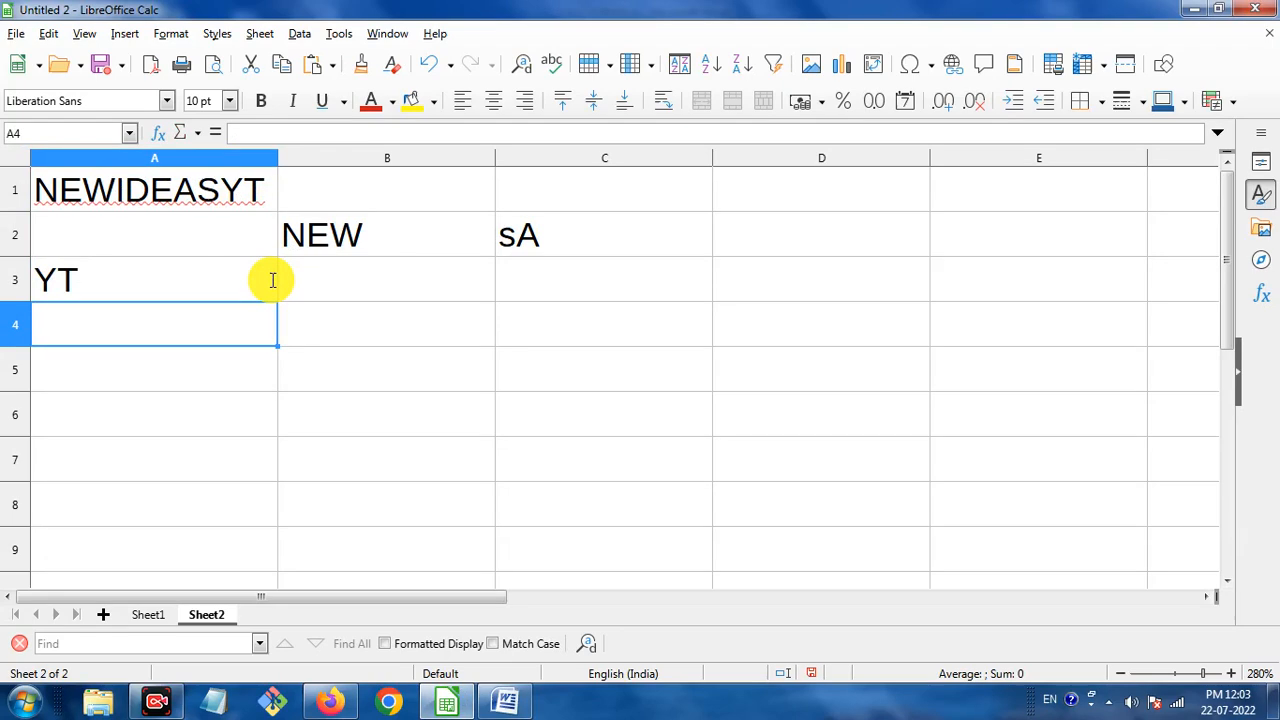
left_click(124, 278)
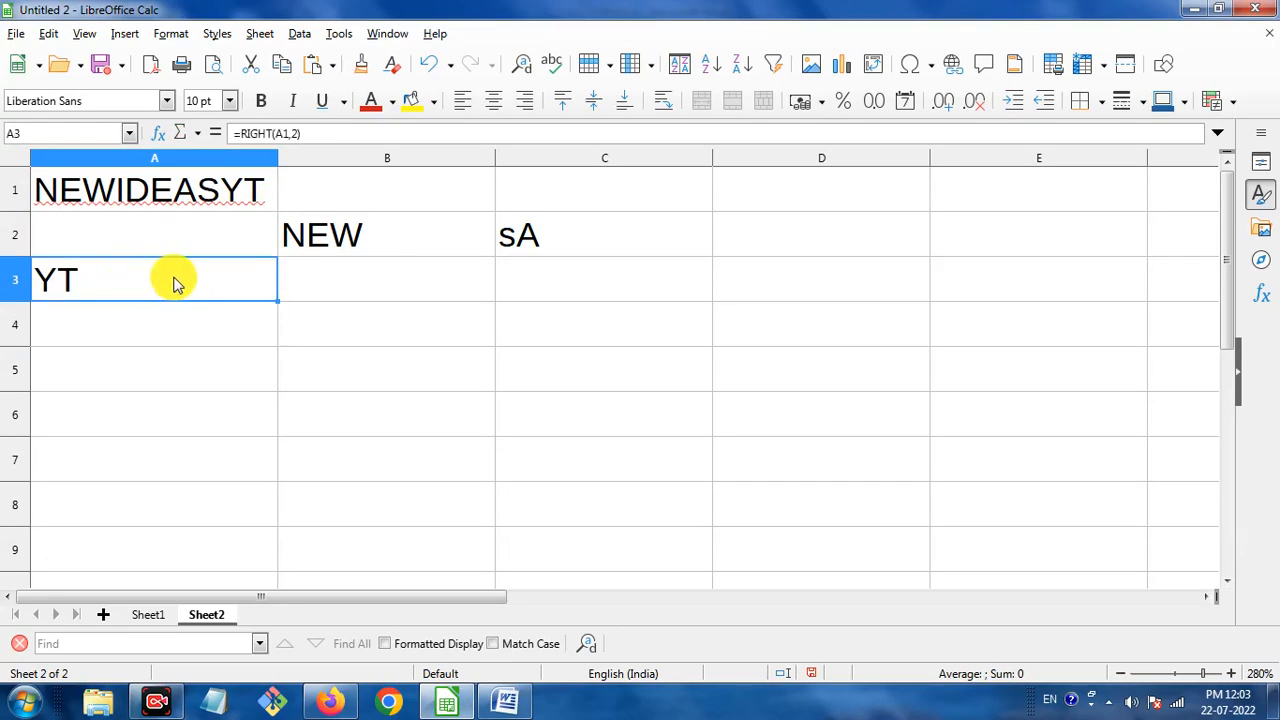
Dismiss the colour-scheme warning and scroll the Word notes to highlight the LEN("Text") syntax line.
left_click(512, 705)
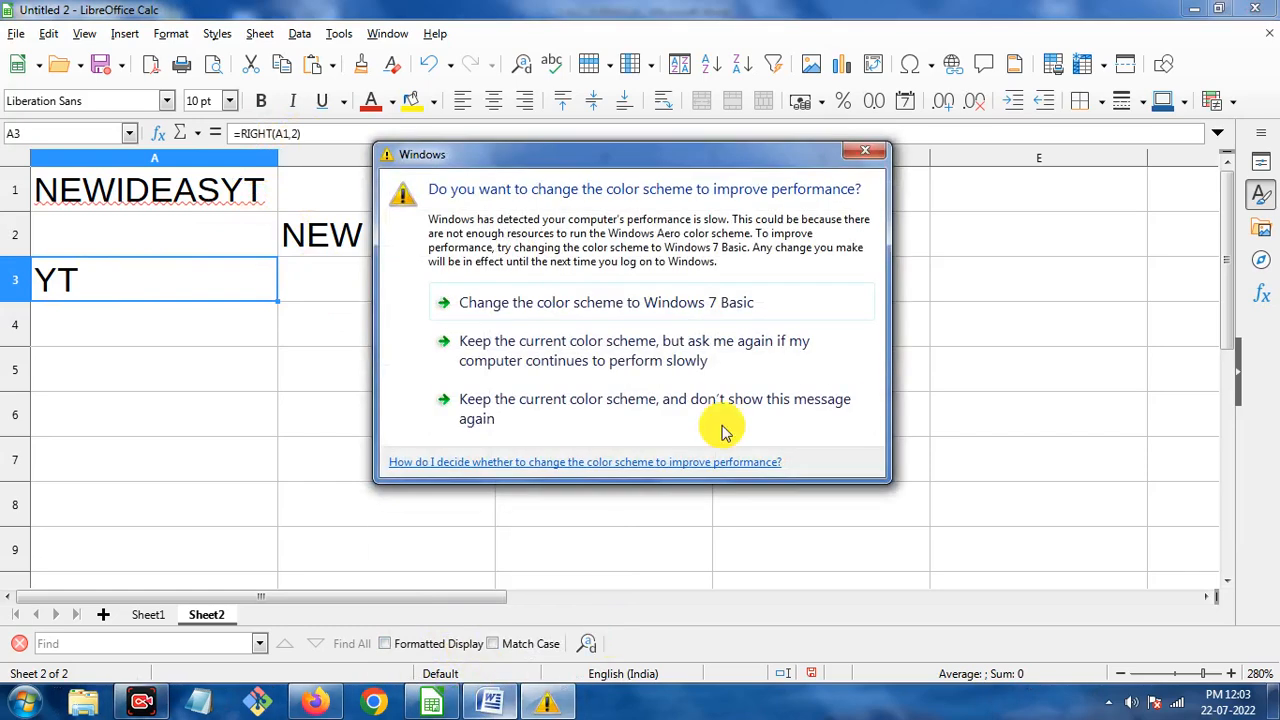
left_click(867, 151)
left_click(528, 690)
scroll(586, 409, "down", 7)
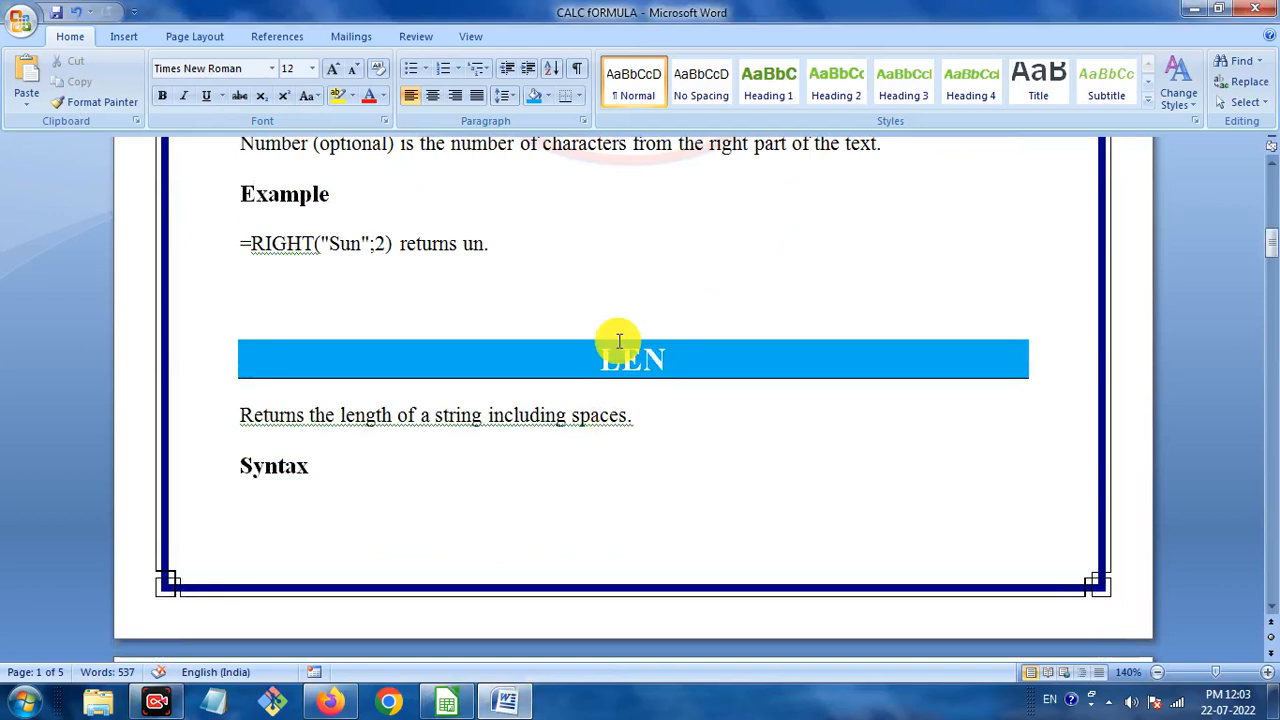
scroll(605, 400, "down", 3)
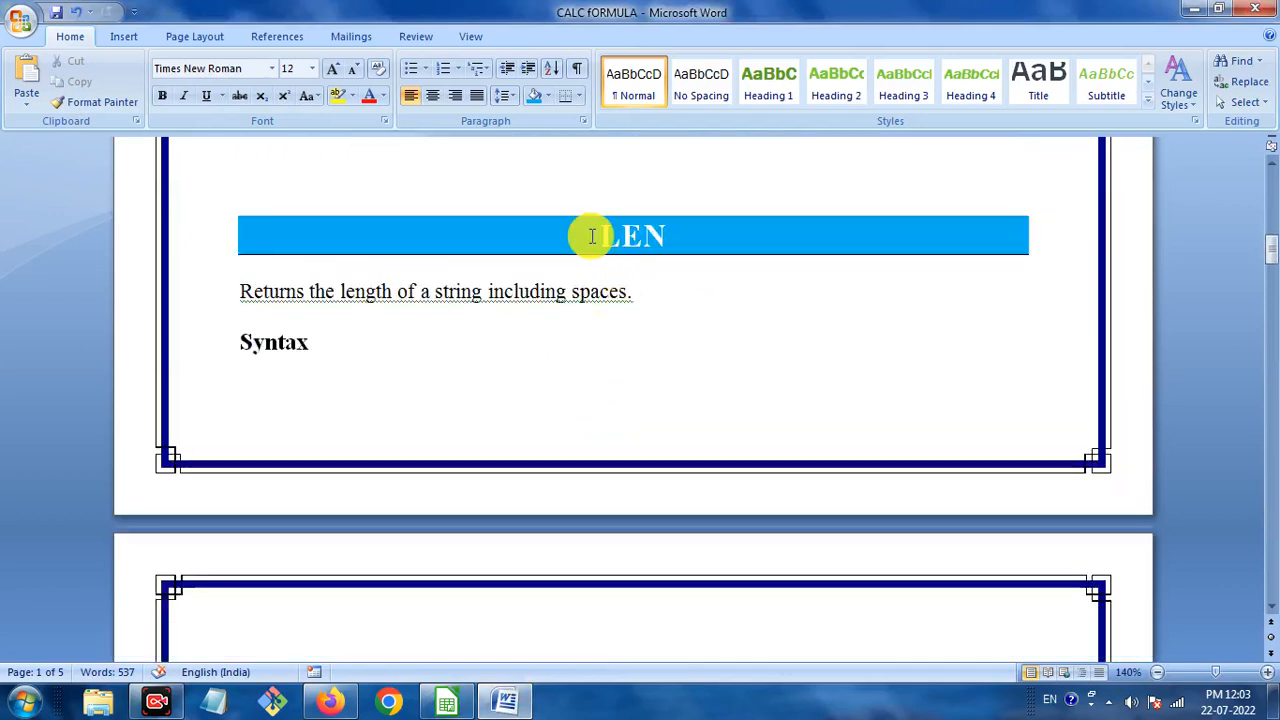
mouse_move(505, 705)
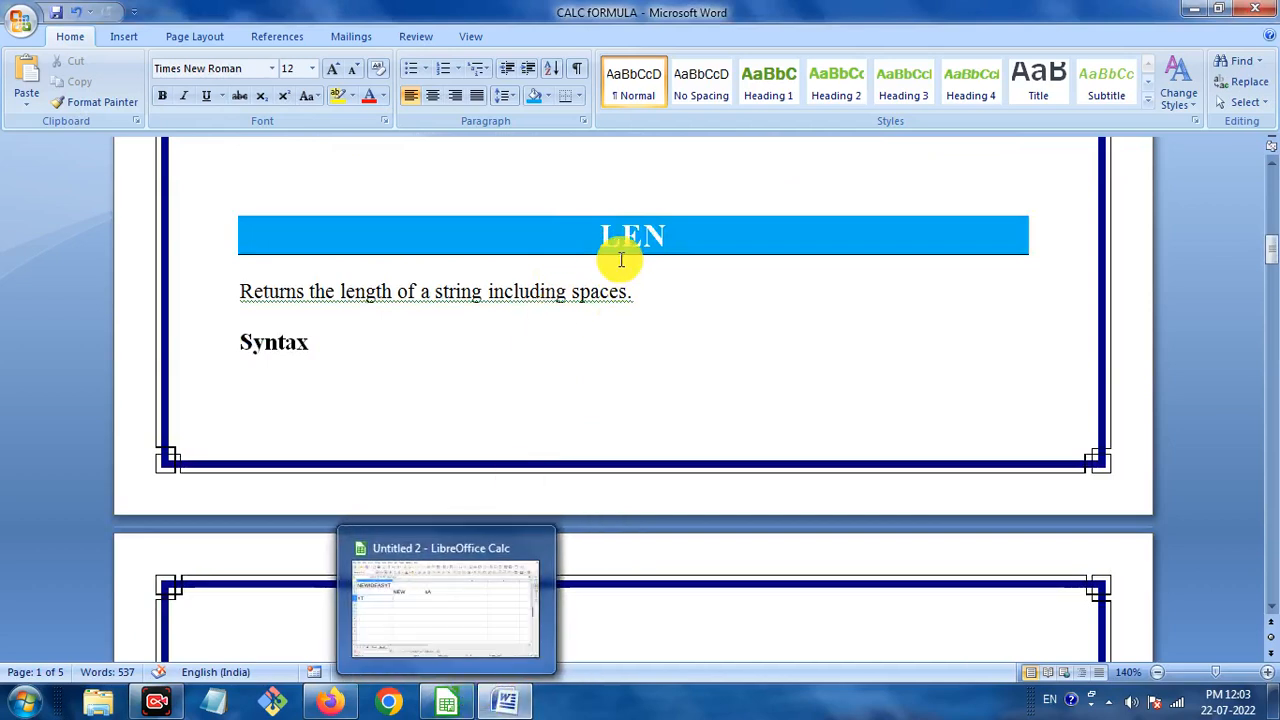
scroll(583, 437, "down", 5)
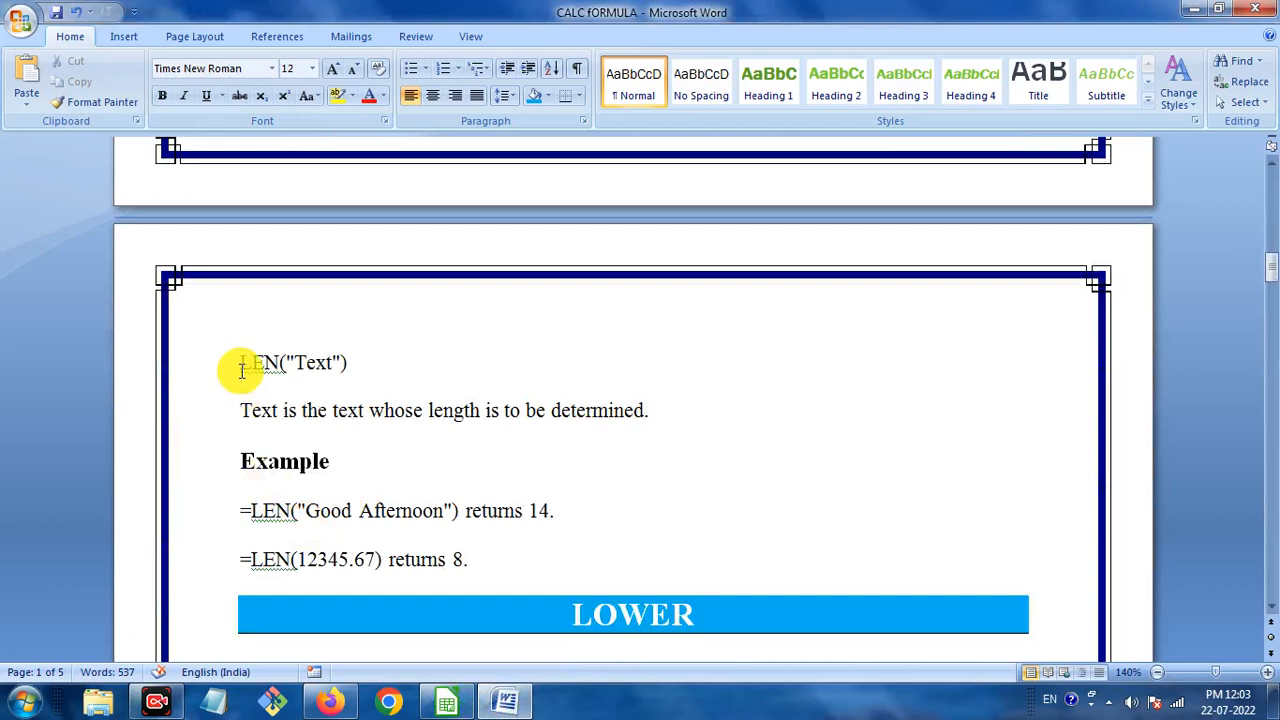
left_click_drag(241, 375, 354, 366)
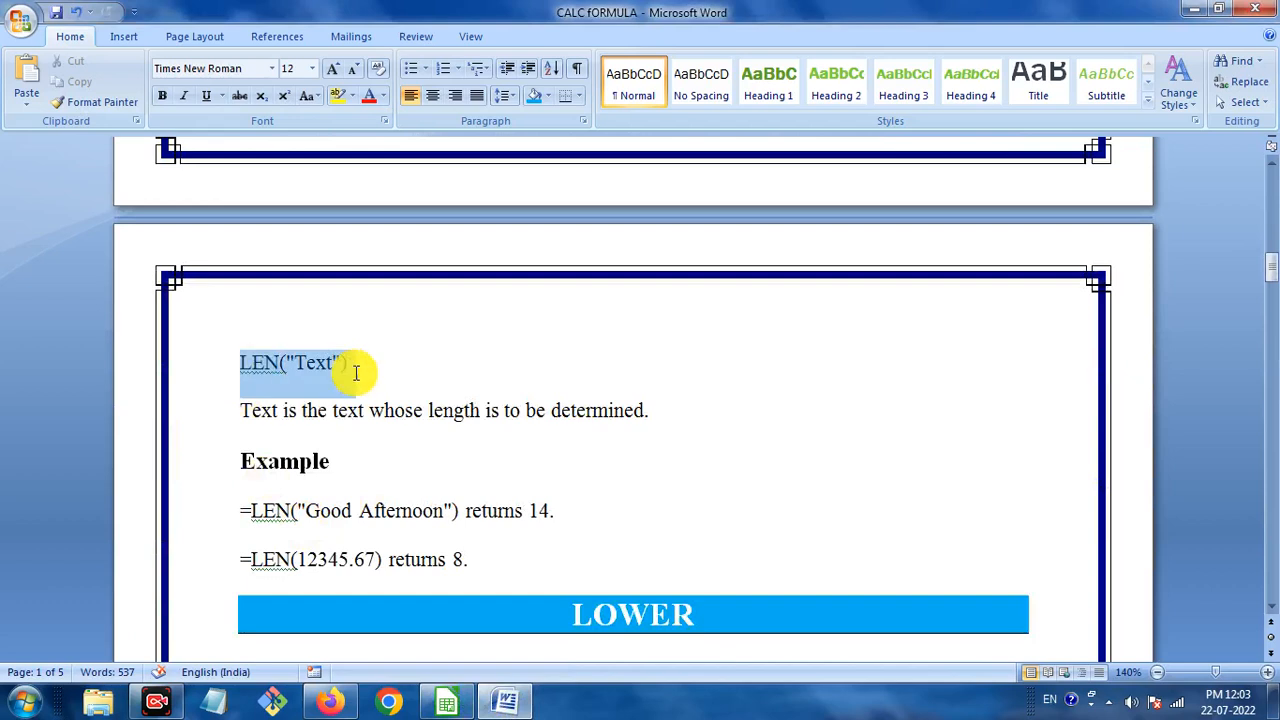
left_click(455, 707)
Enter =LEN(A1) in B4 so it returns 10 for NEWIDEASYT.
left_click(372, 318)
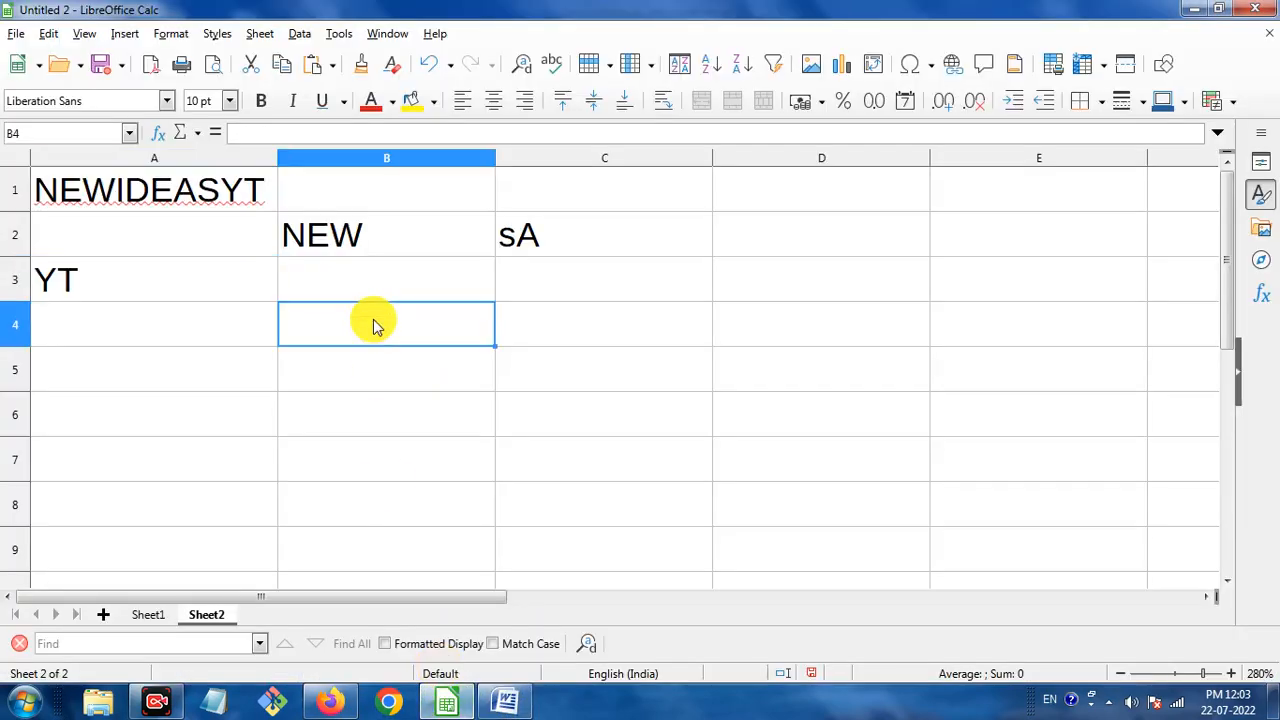
type("=LEN")
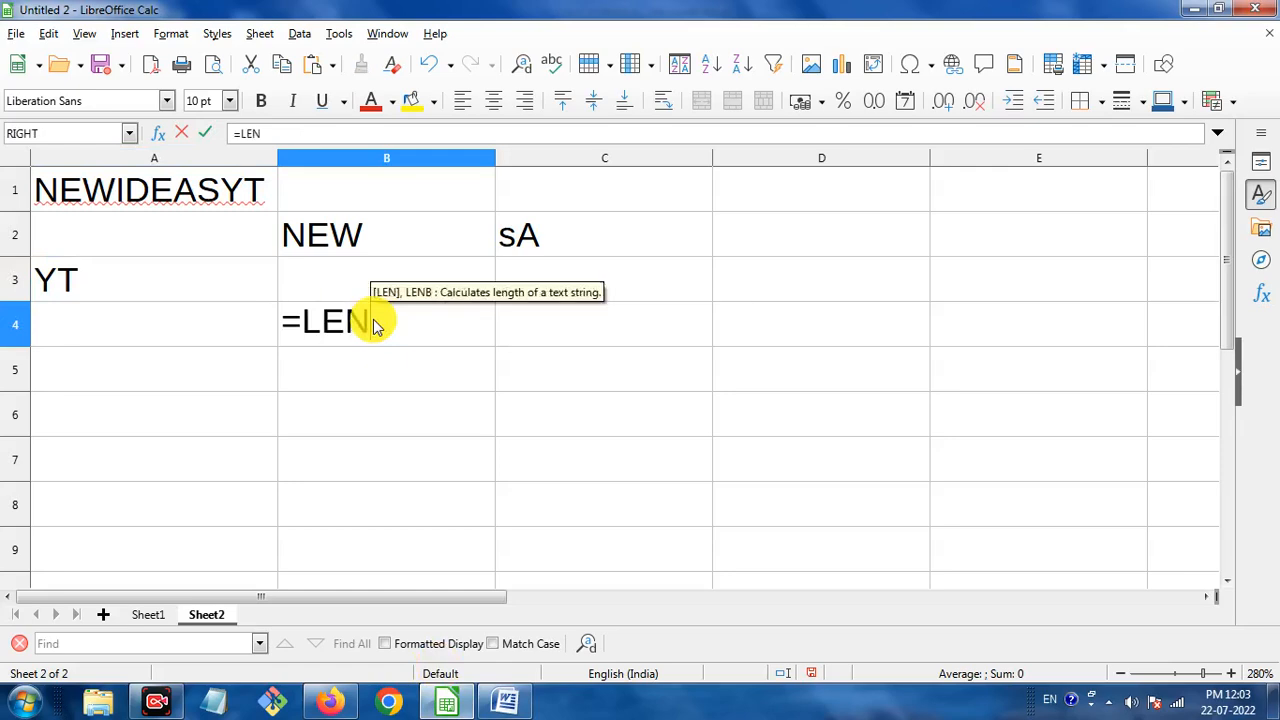
type("(")
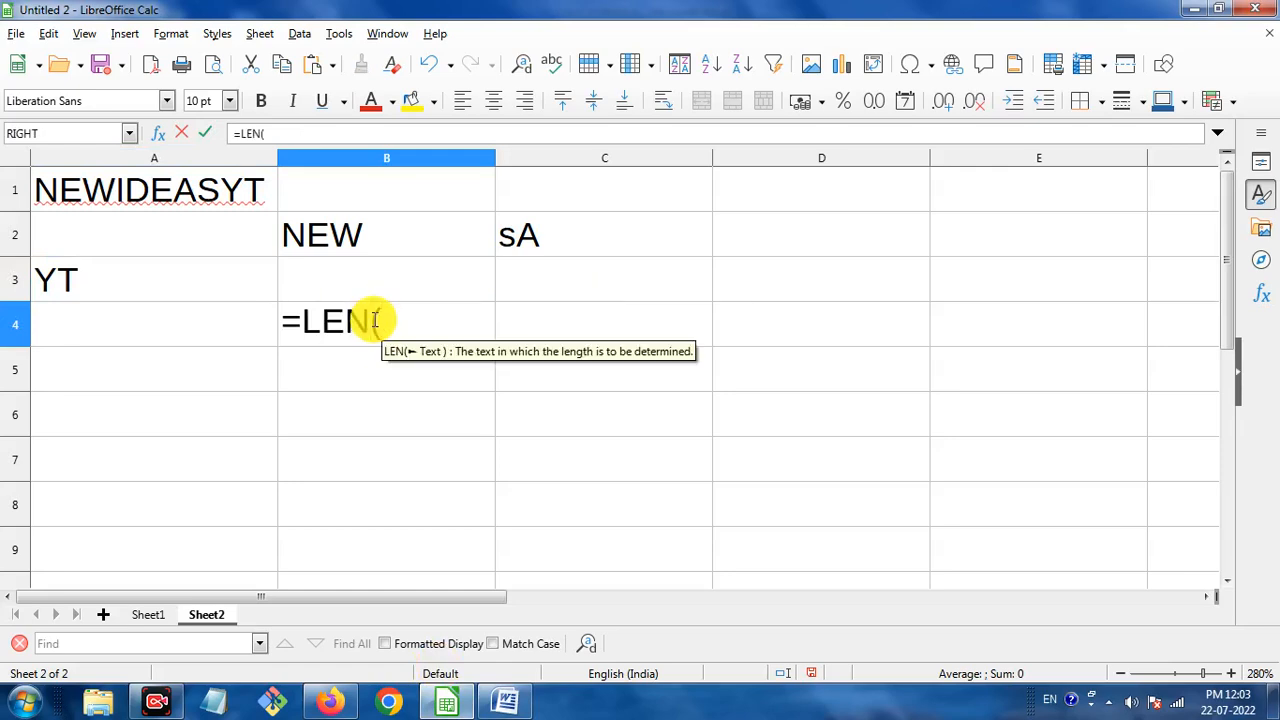
left_click(206, 196)
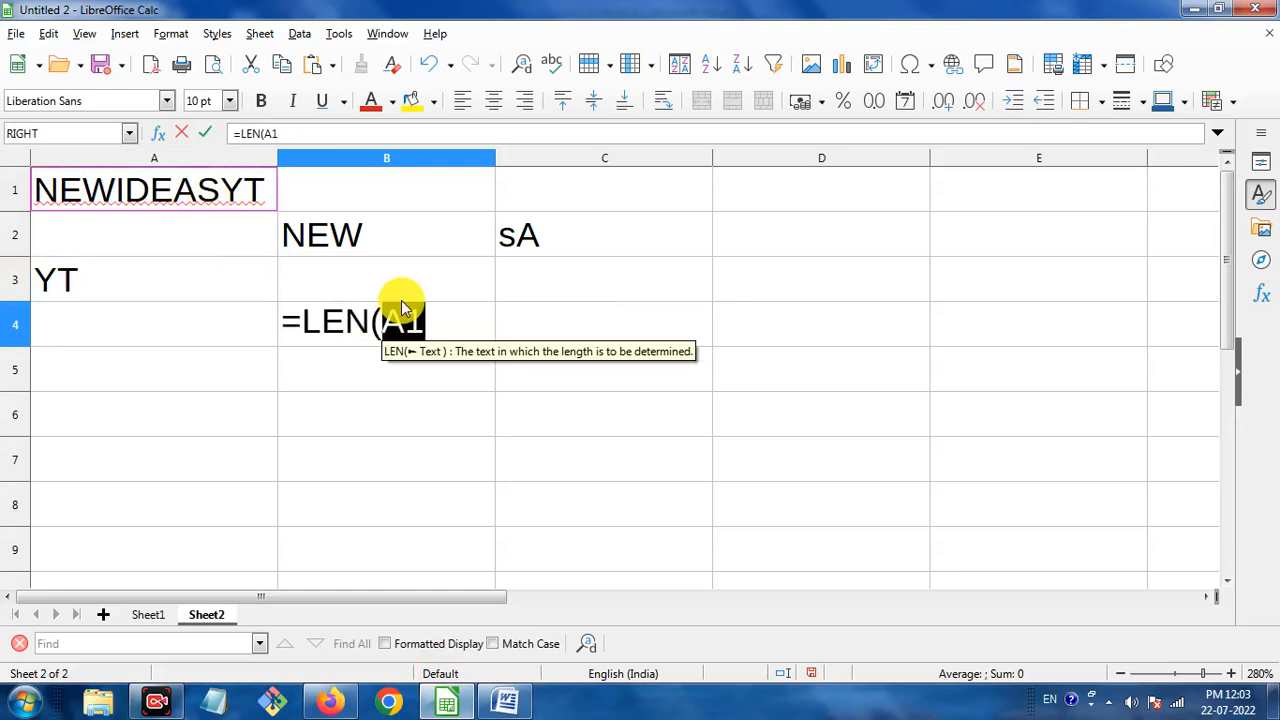
left_click(434, 320)
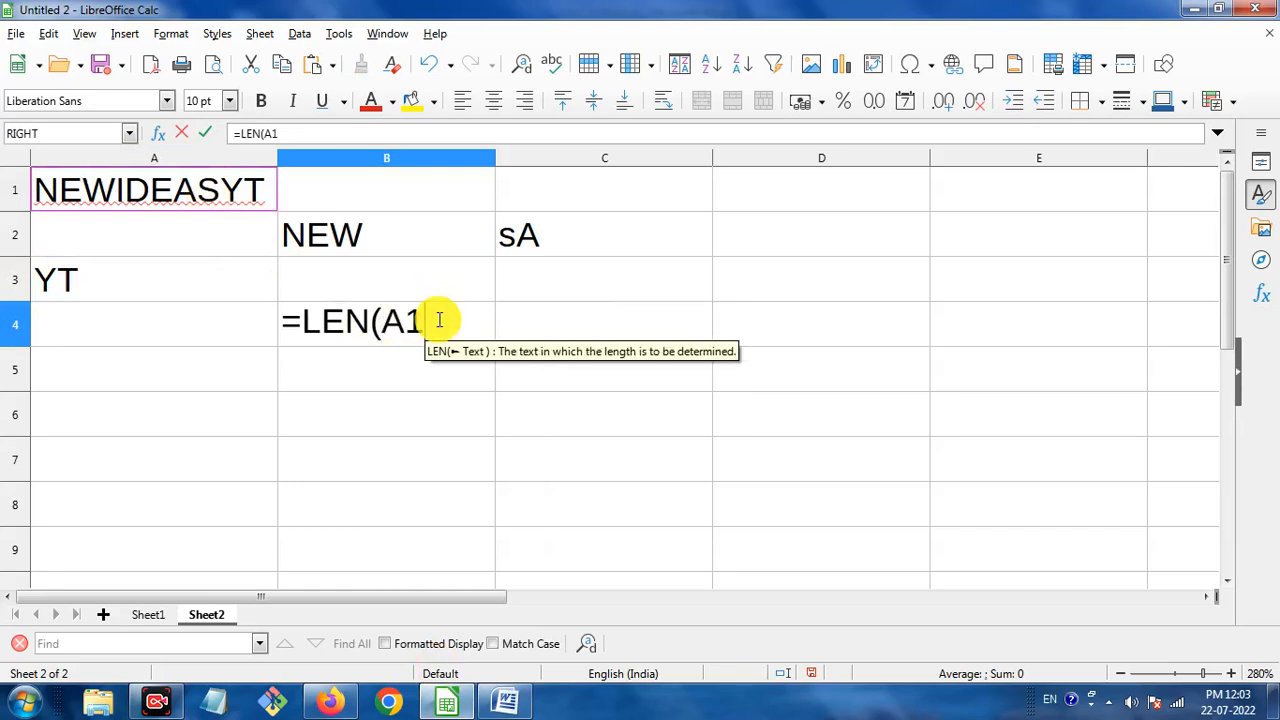
type(")")
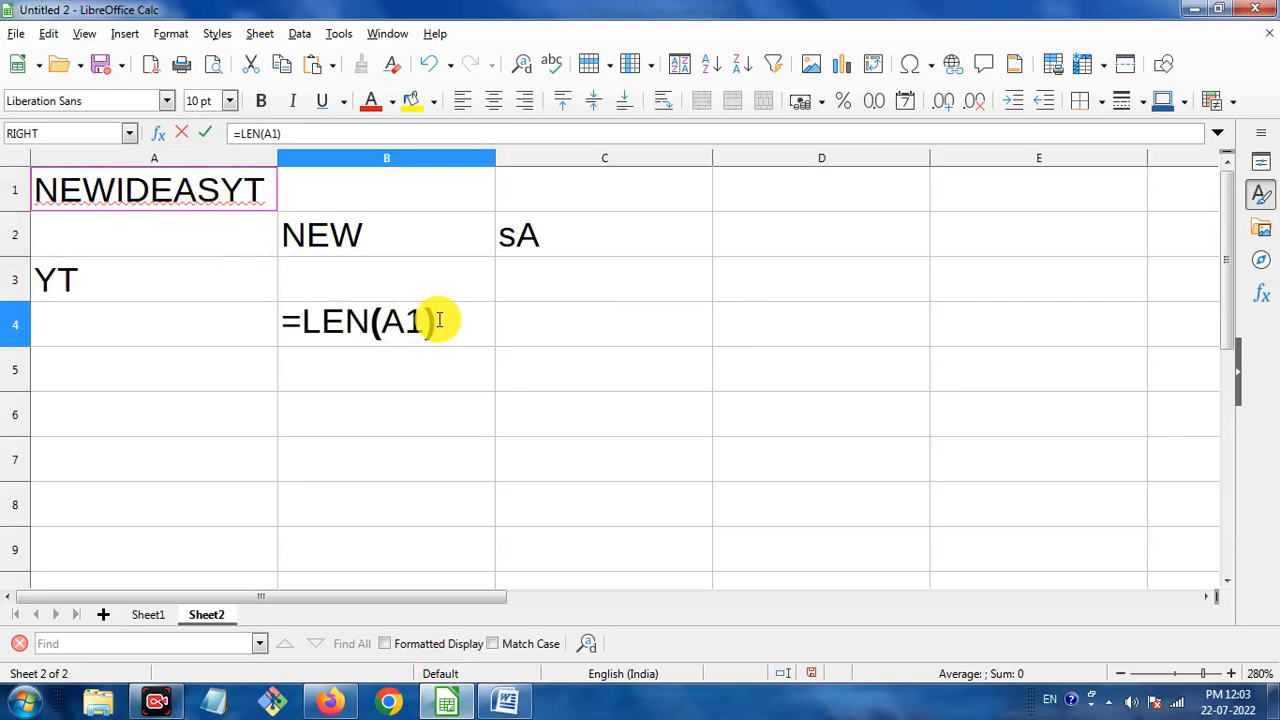
key("Return")
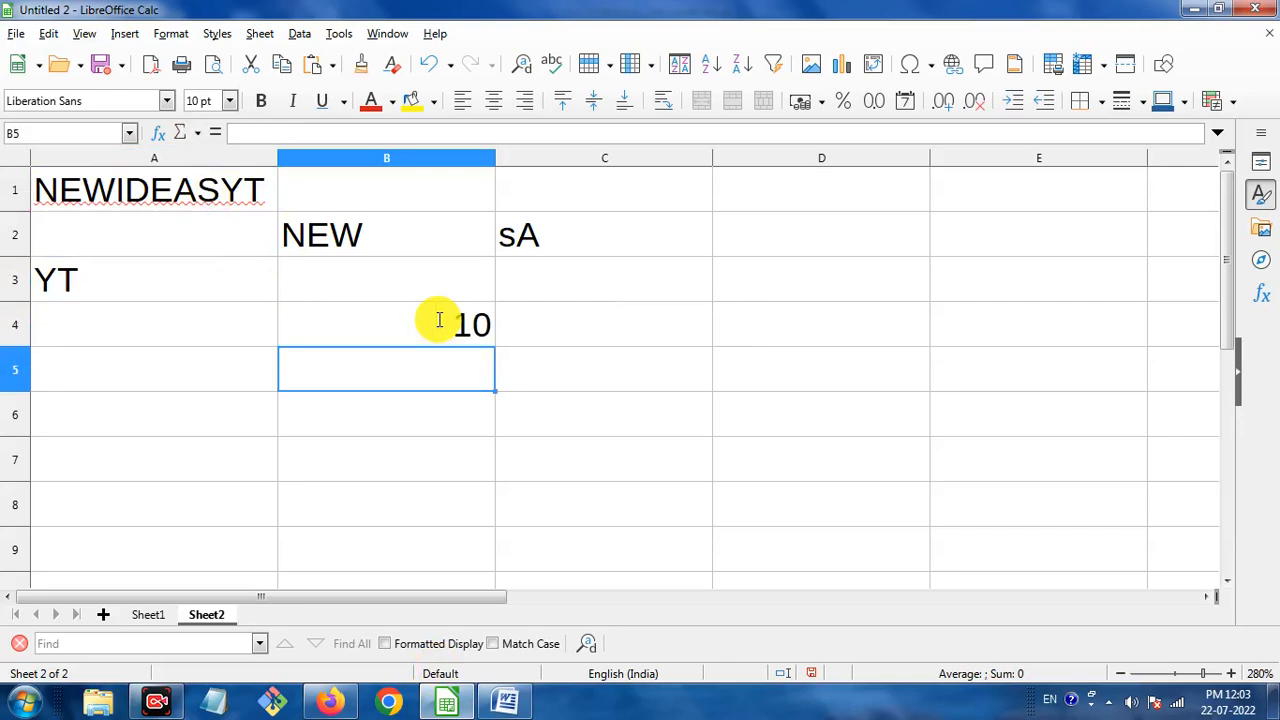
left_click(440, 326)
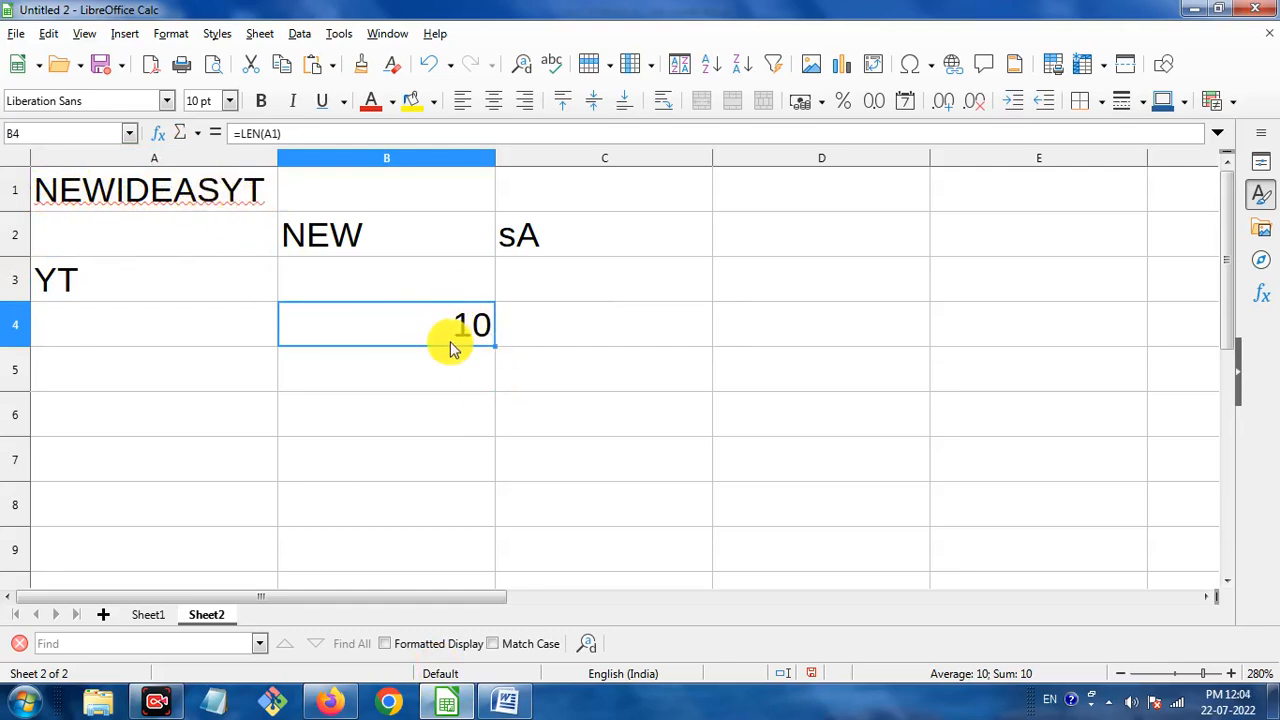
left_click(577, 378)
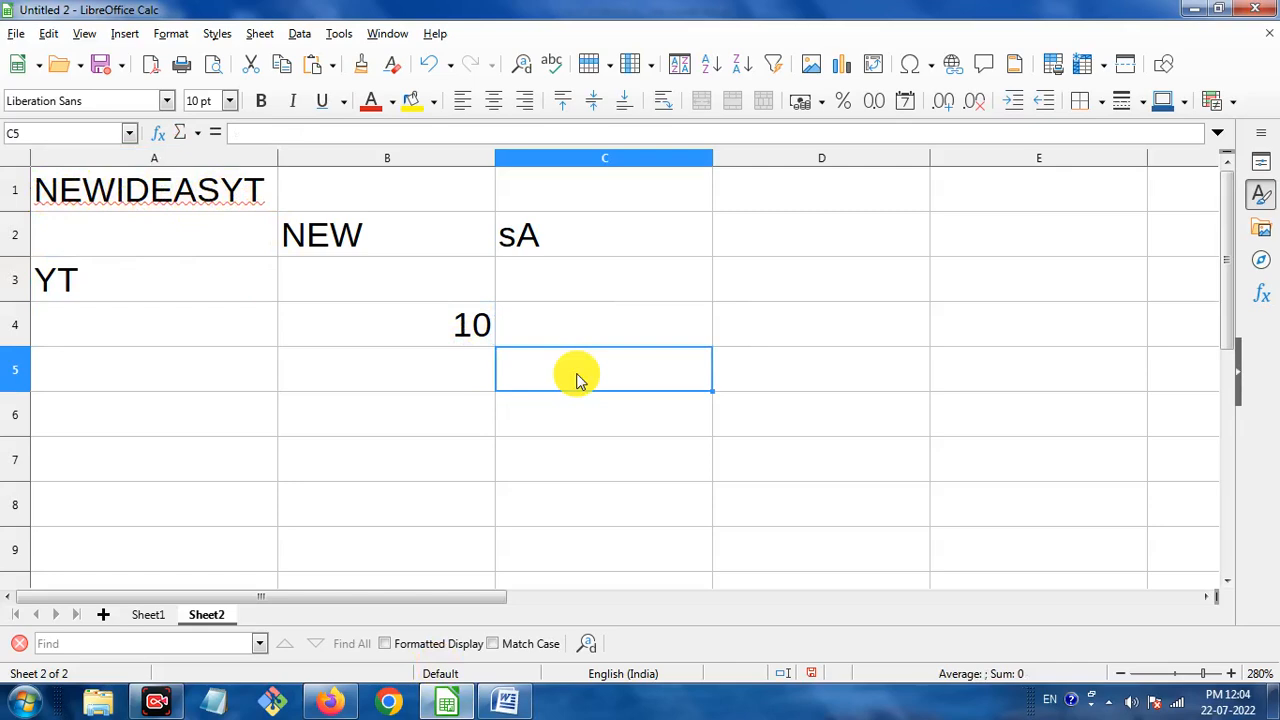
Type =LEN("This is examjila.com") in C5, correcting typos, so it returns 20.
type("=LEN")
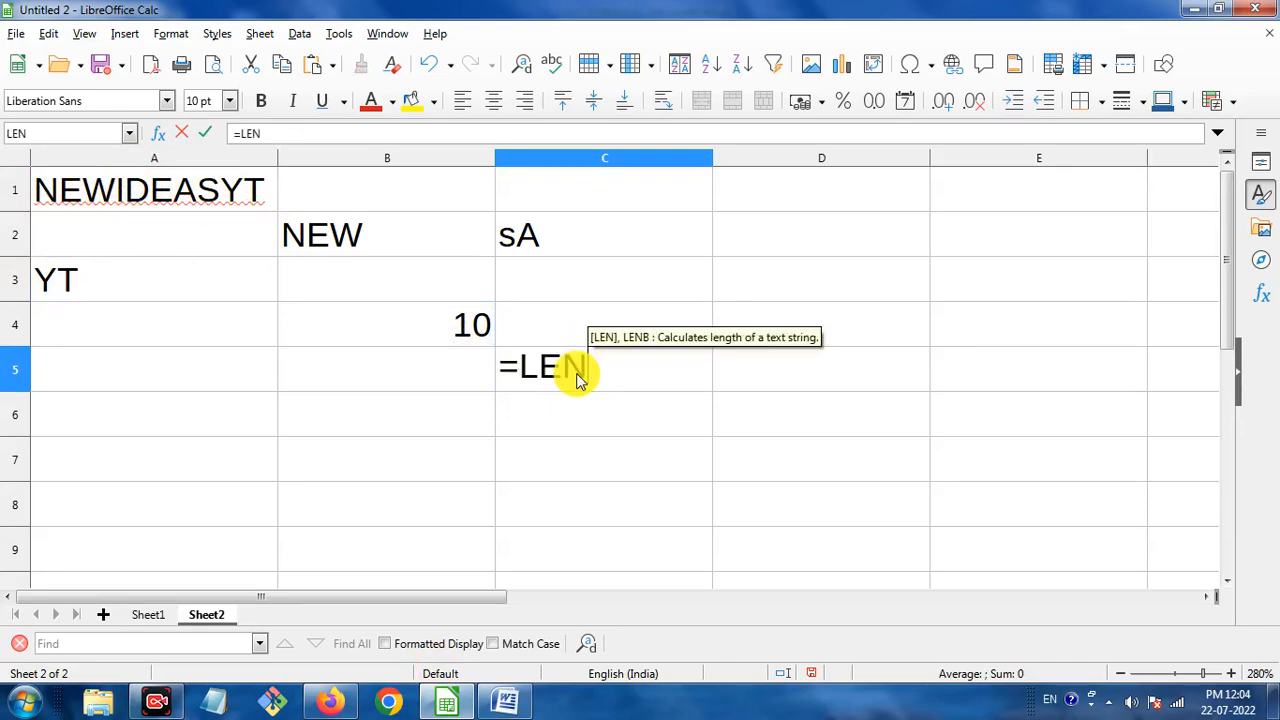
type("(")
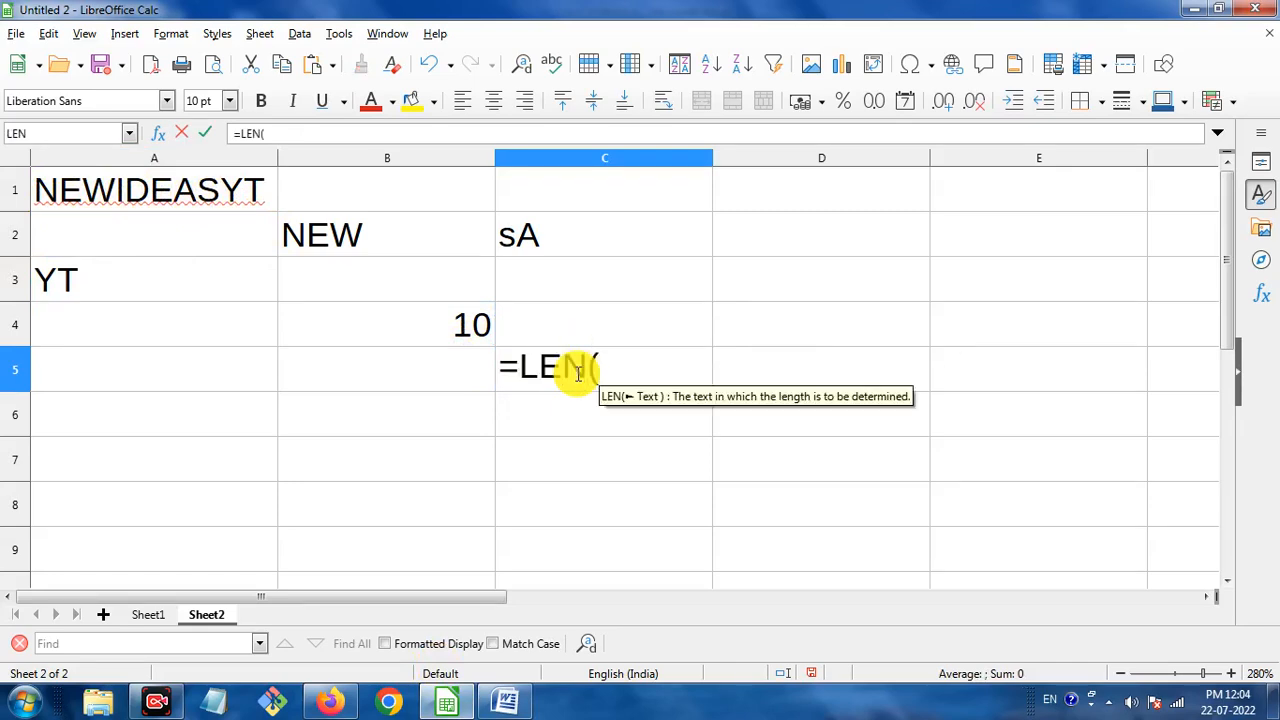
type("\"tH")
key("BackSpace")
key("BackSpace")
type("T")
type("his i")
type("satuya")
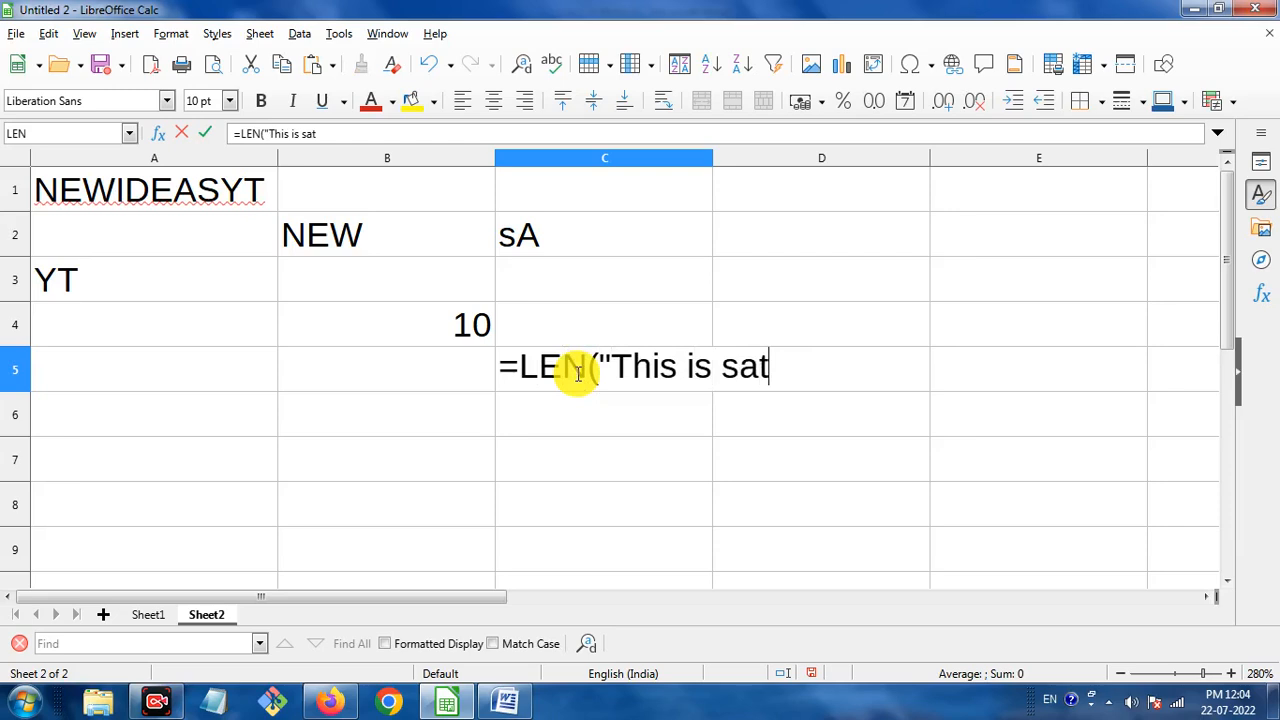
key("BackSpace")
key("BackSpace")
key("BackSpace")
key("BackSpace")
key("BackSpace")
key("BackSpace")
type("exam")
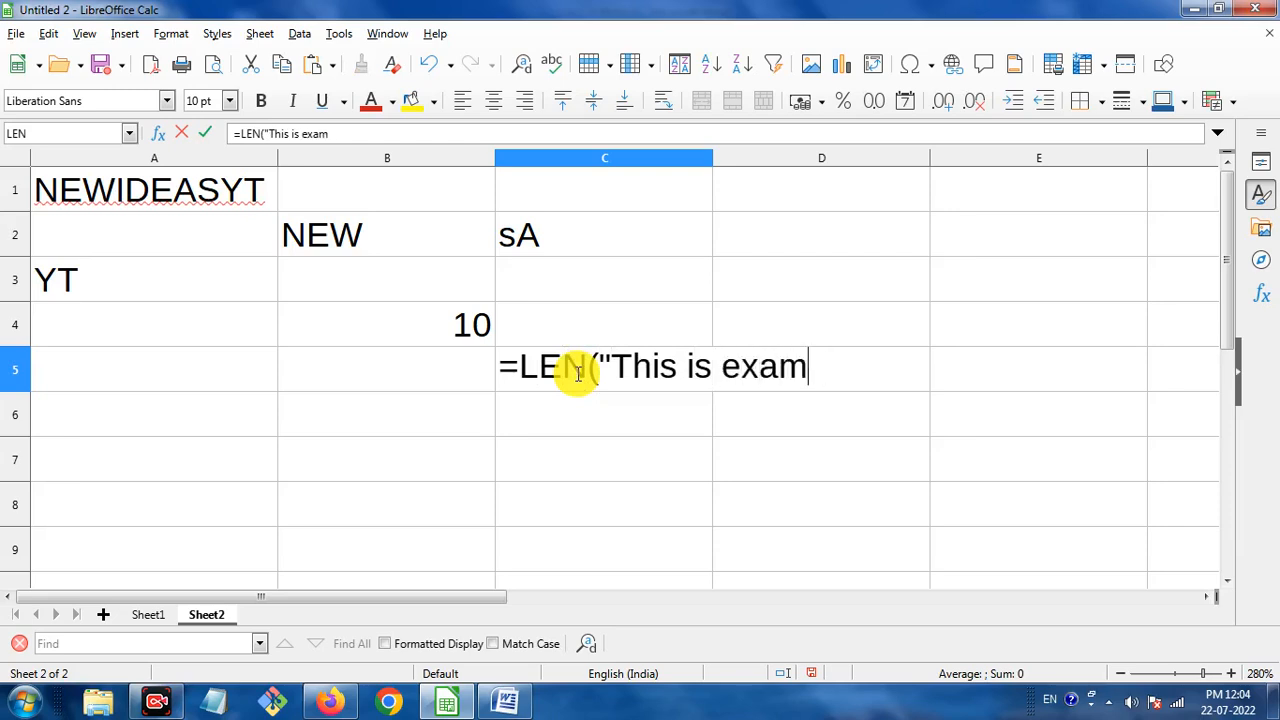
type("jila.com\"")
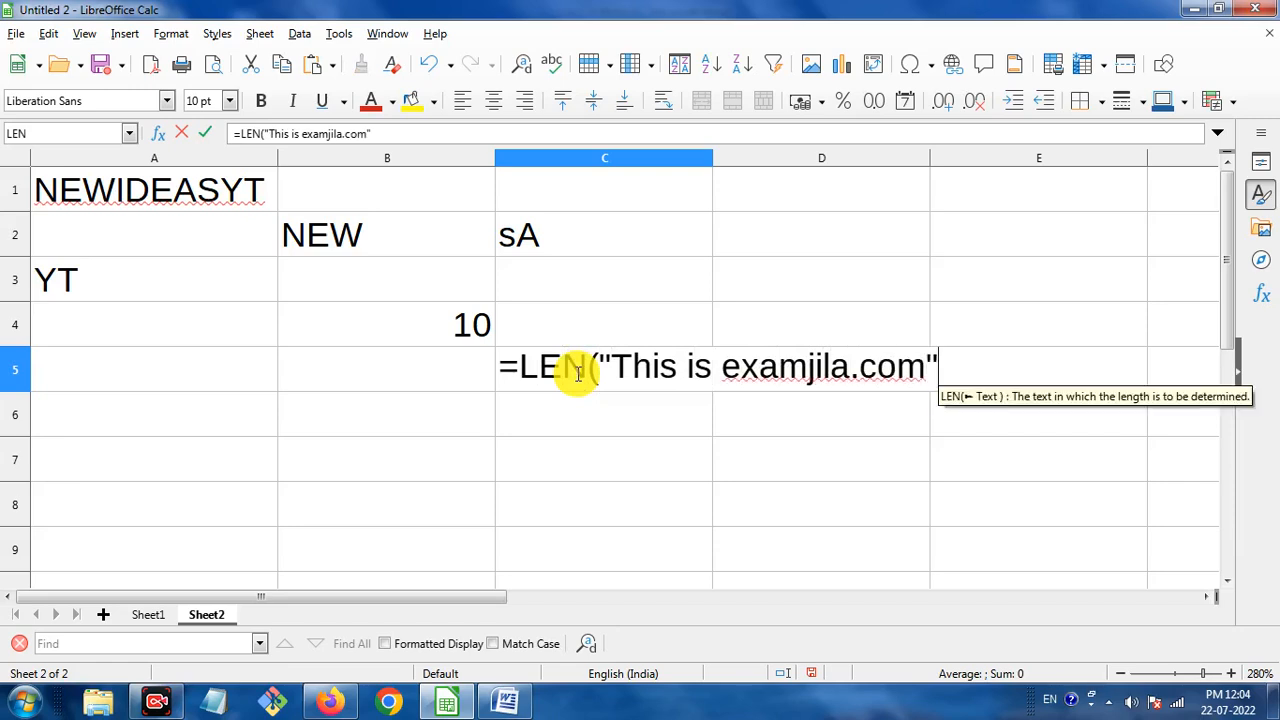
type(",")
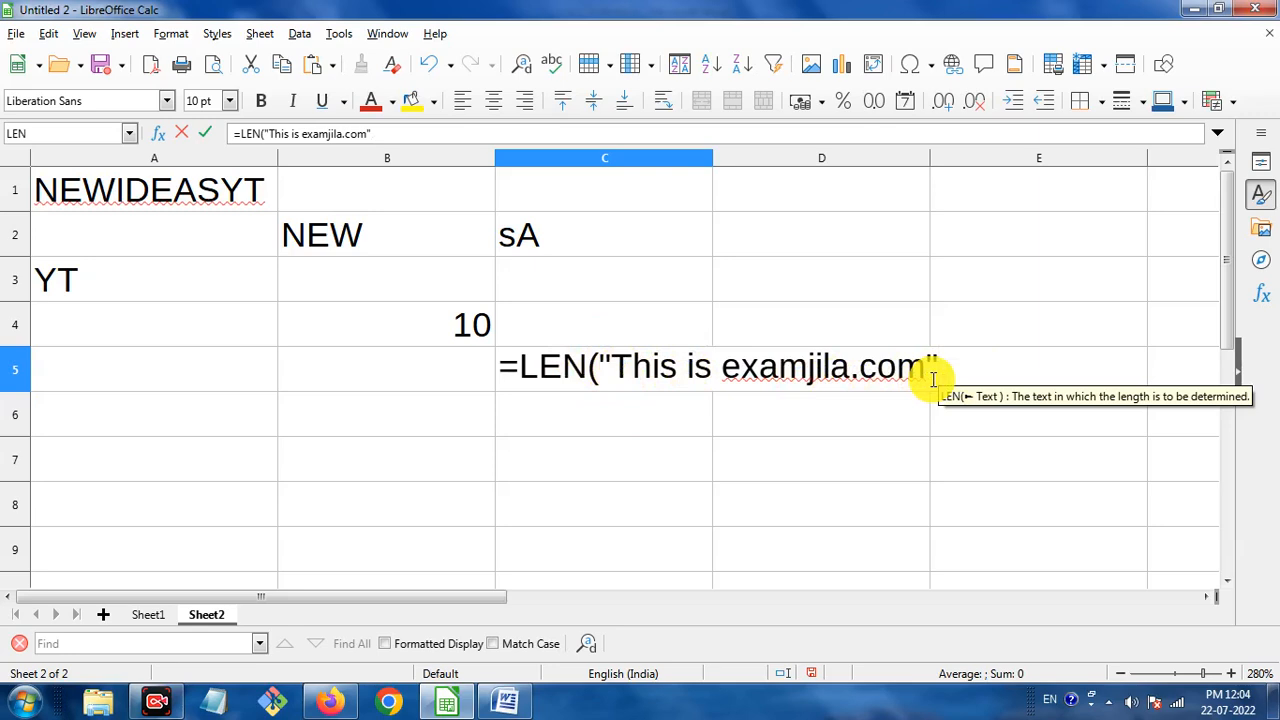
type(")")
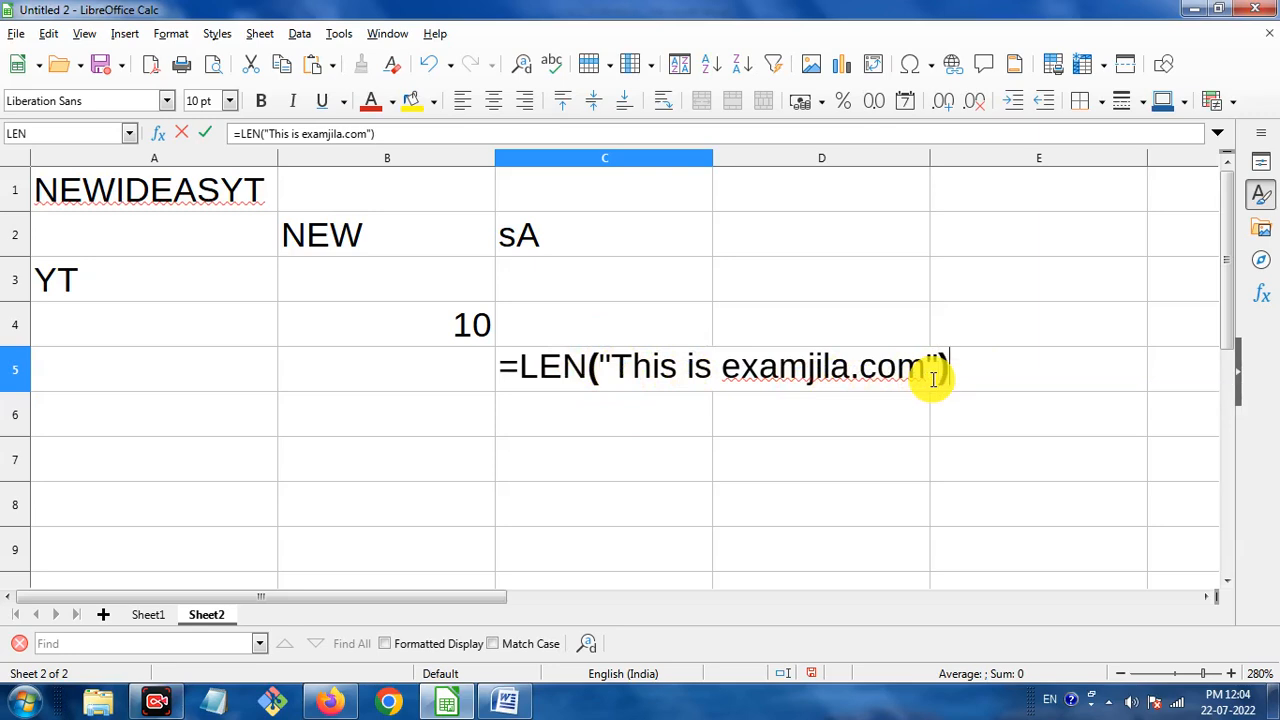
key("Return")
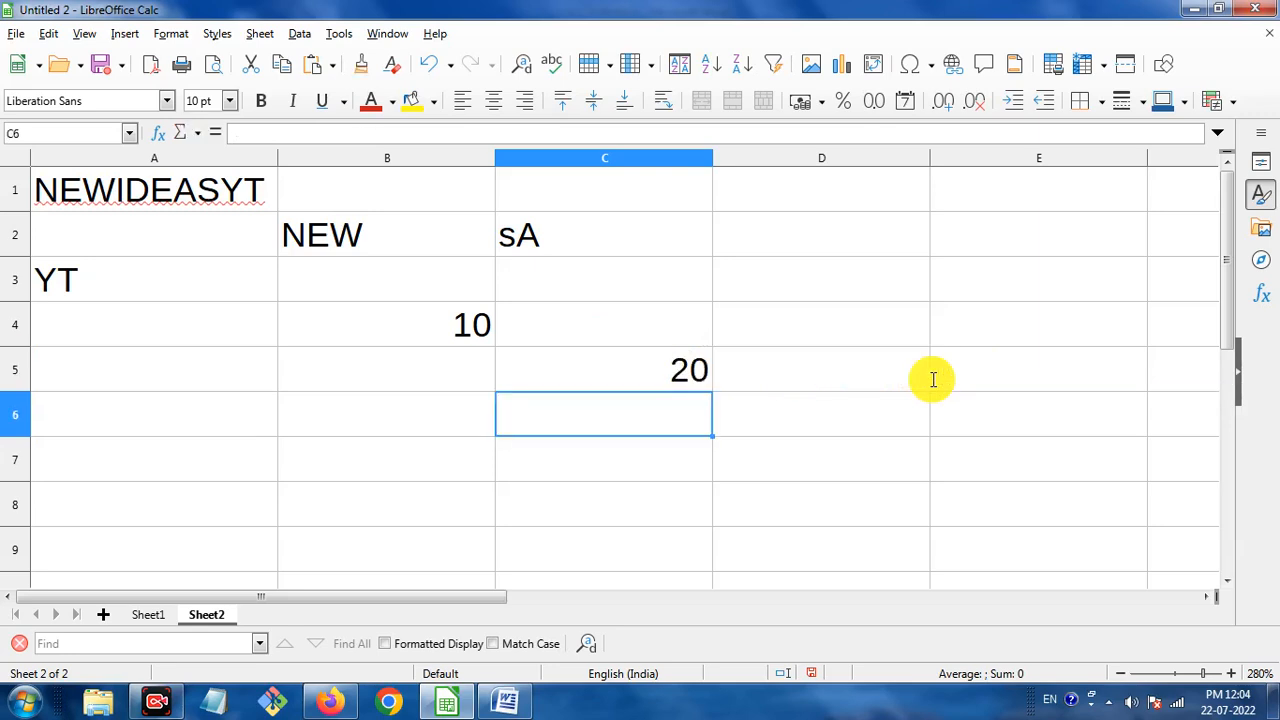
left_click(687, 370)
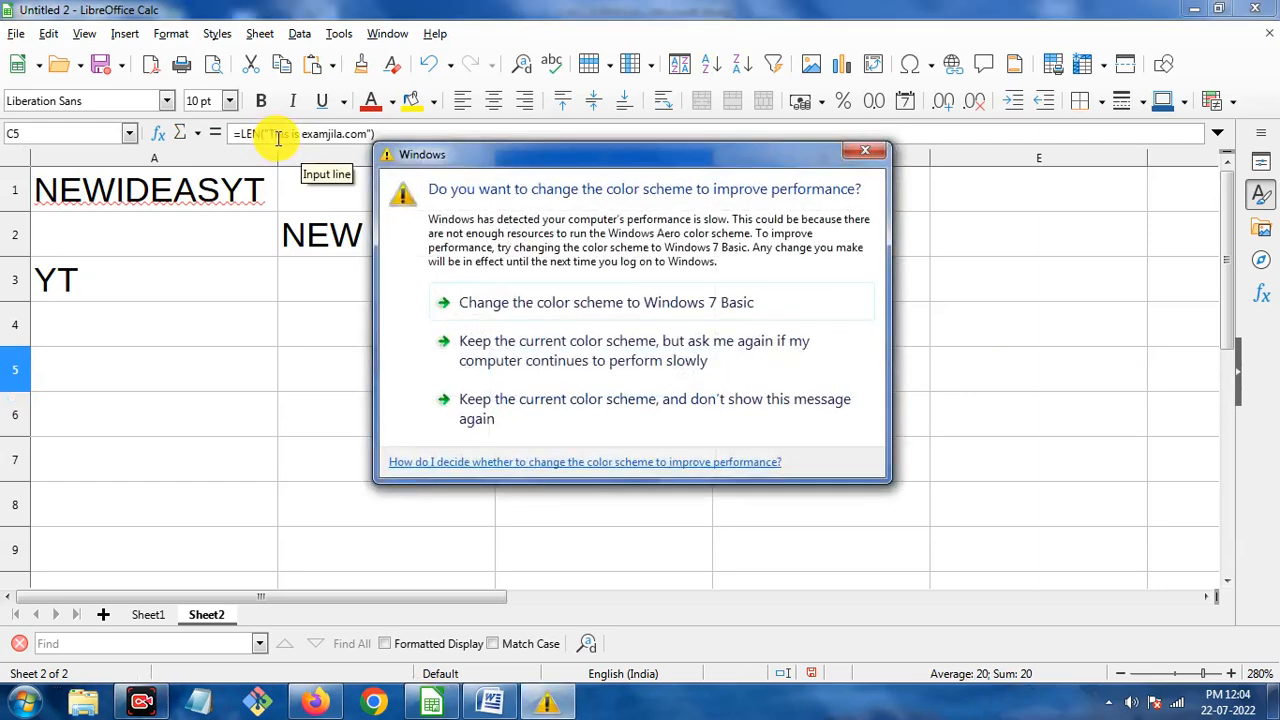
Close the Windows colour-scheme warning dialog.
left_click(866, 151)
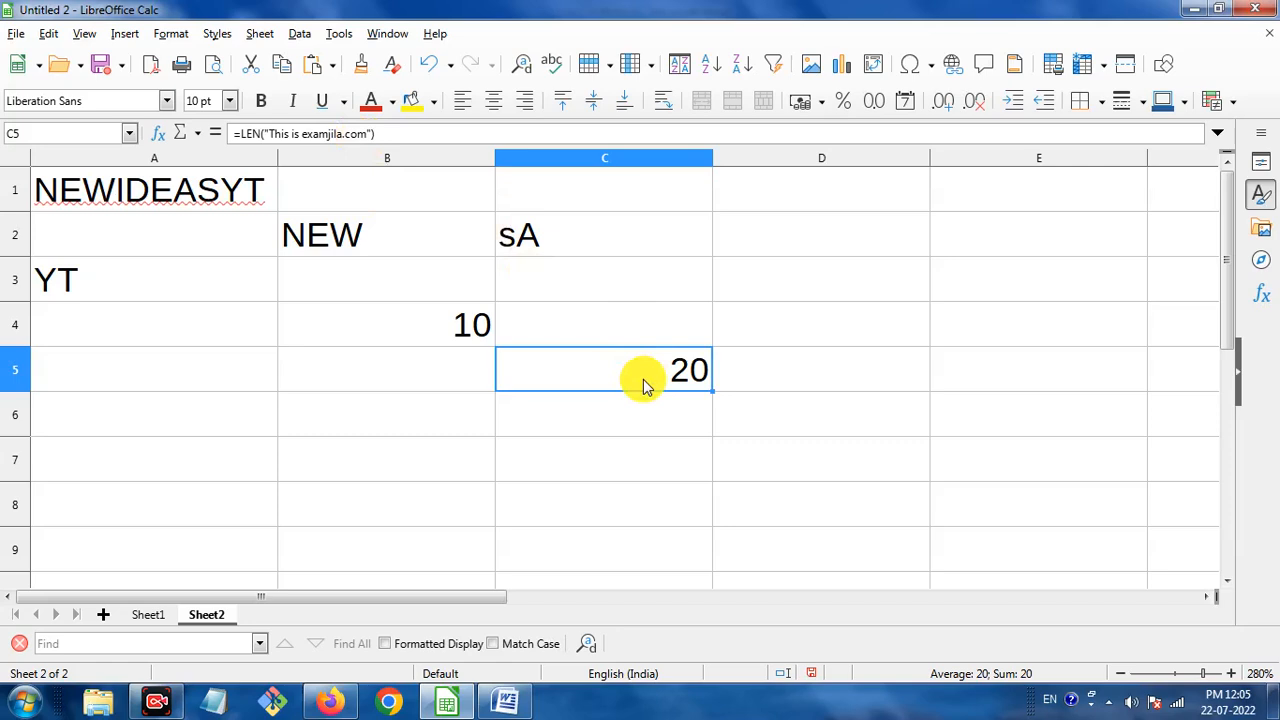
Scroll the Word notes to the LOWER section and highlight its heading and the word lowercase.
left_click(505, 700)
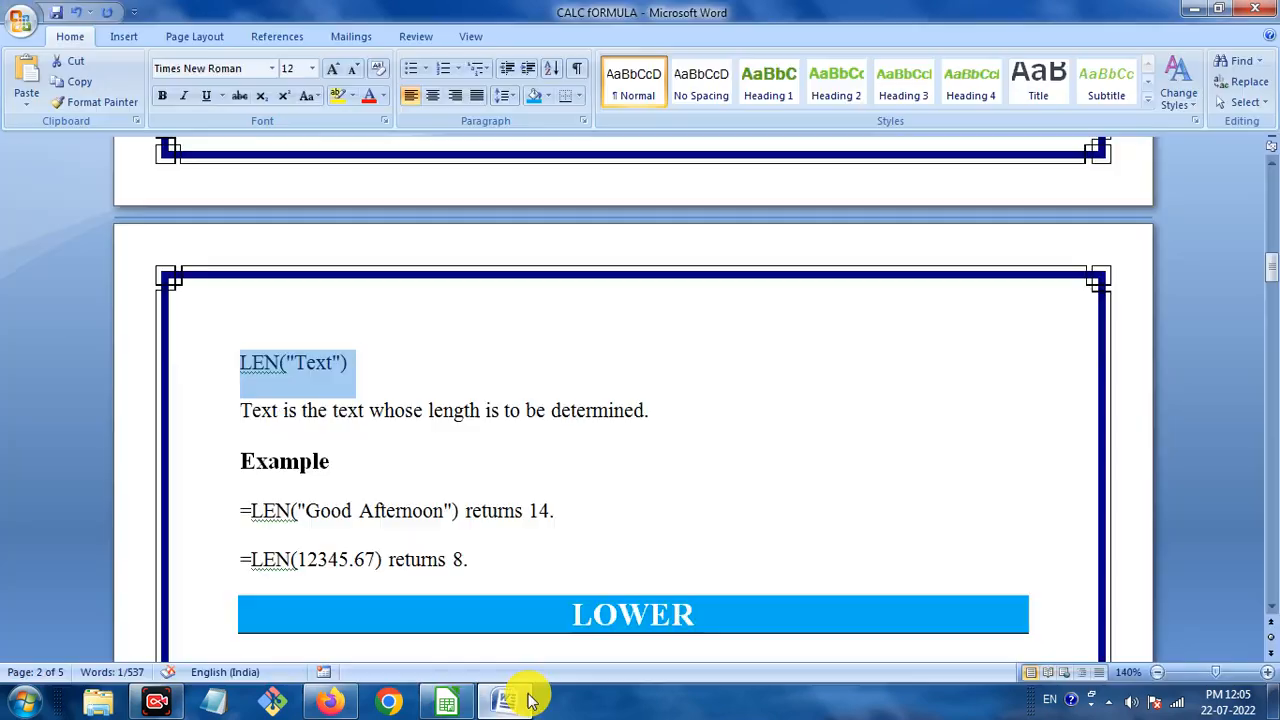
scroll(503, 394, "down", 6)
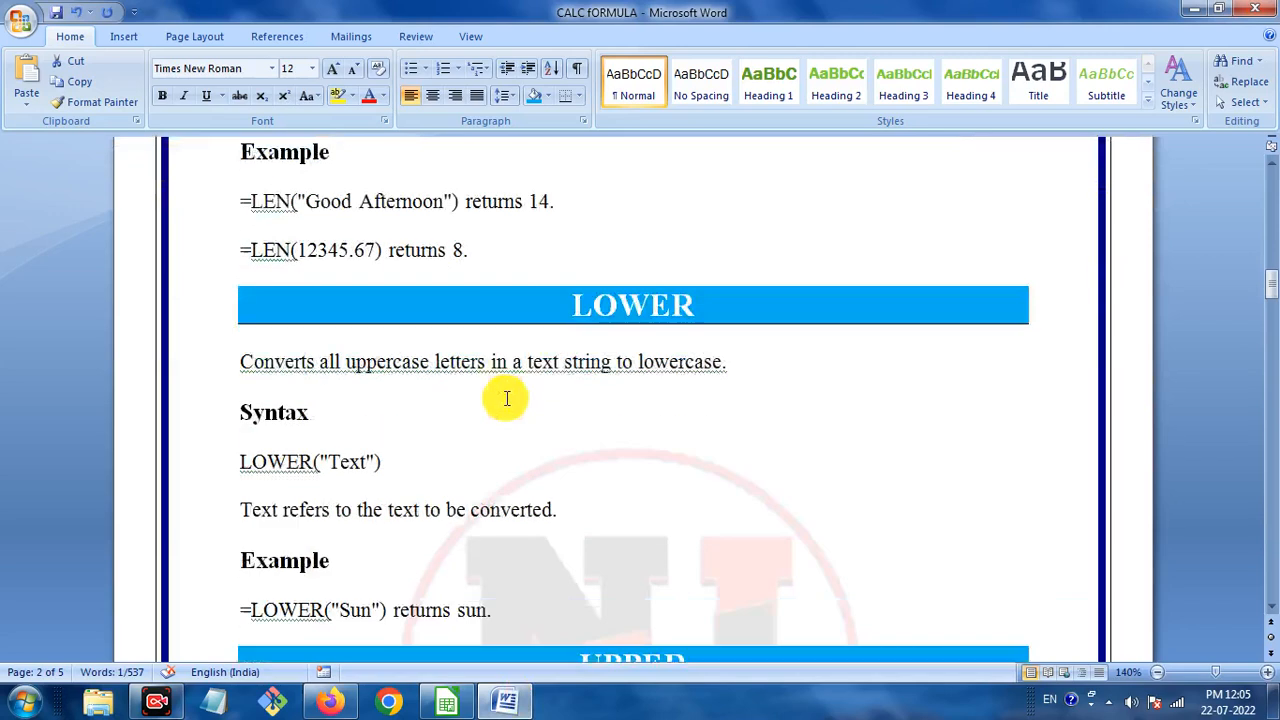
left_click_drag(579, 305, 708, 297)
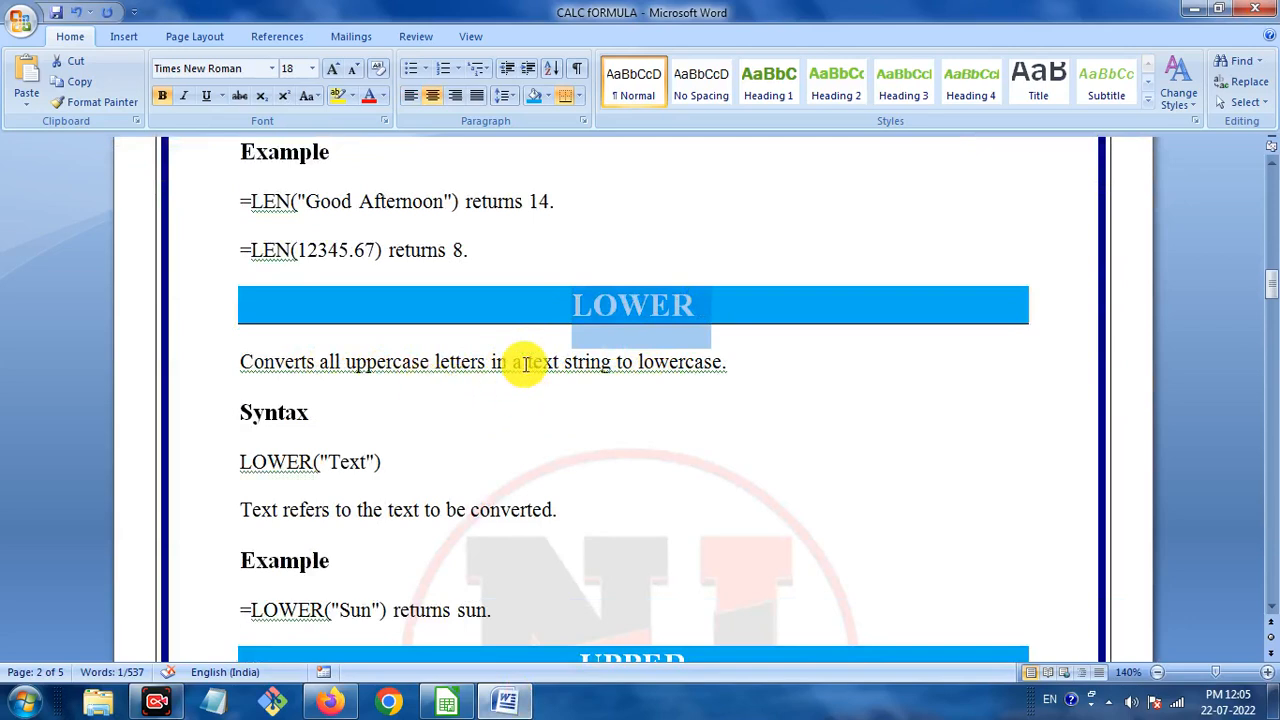
left_click_drag(641, 360, 724, 363)
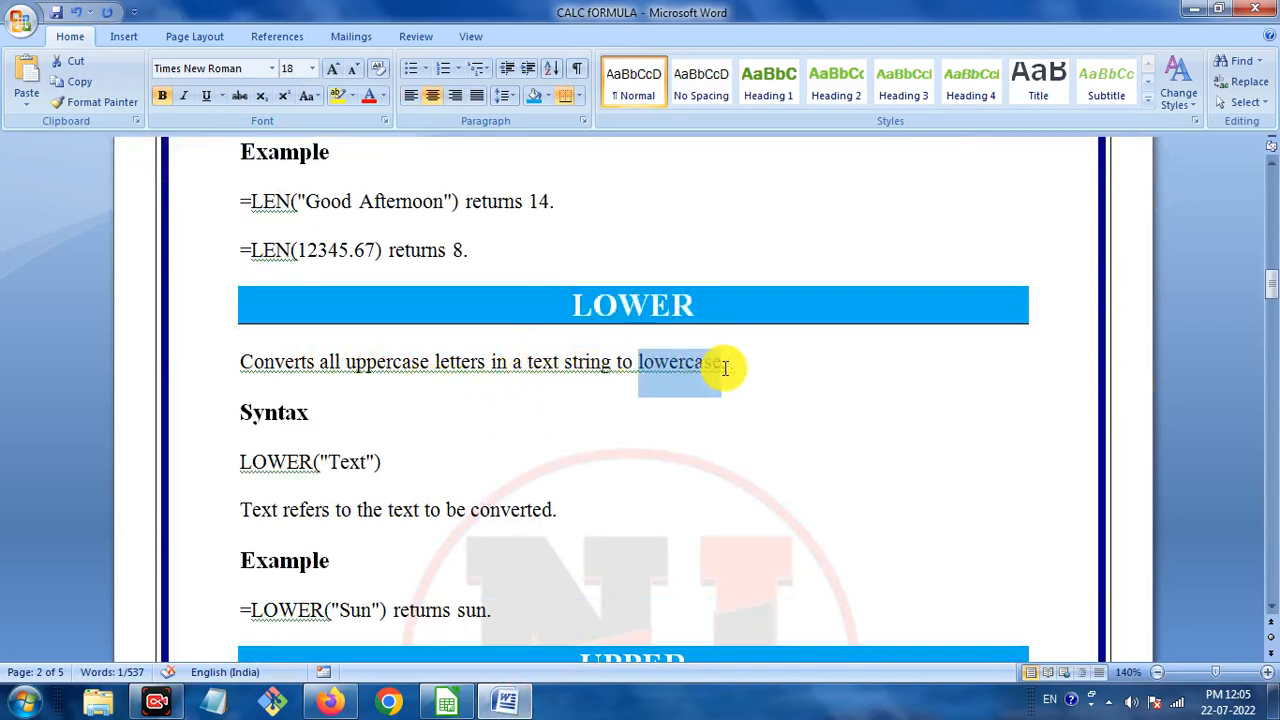
left_click(594, 476)
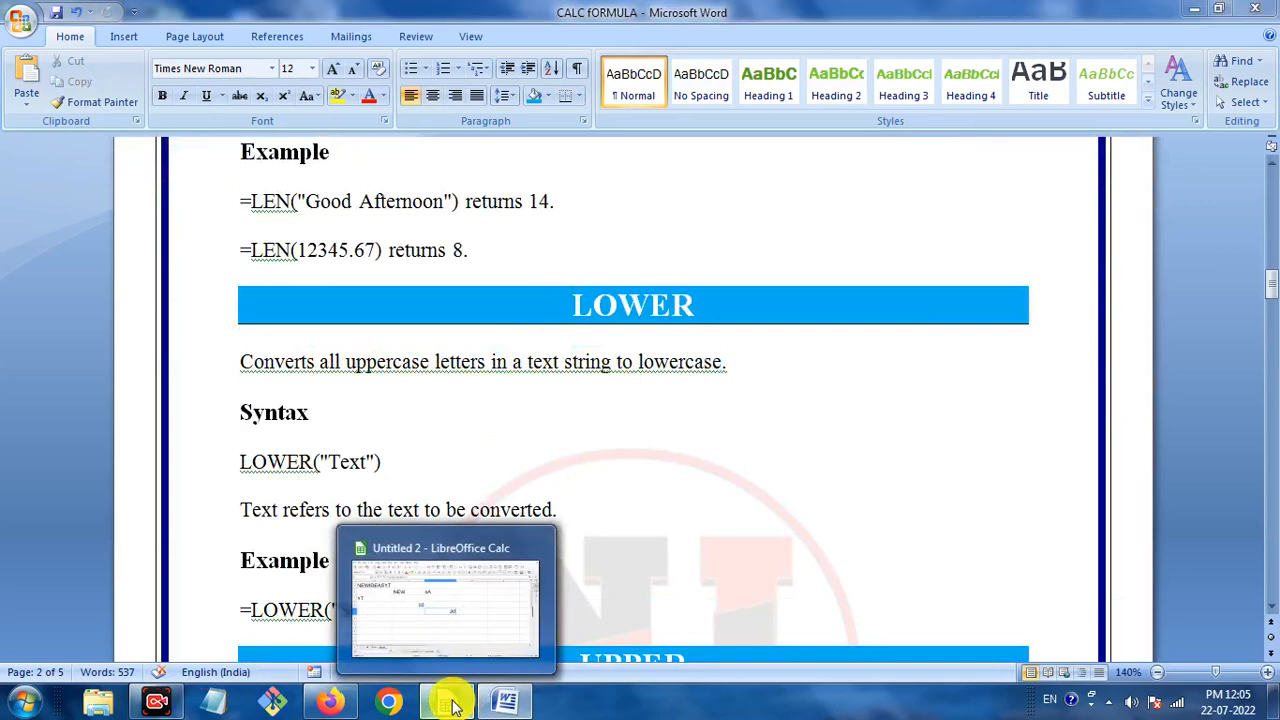
left_click(447, 703)
Enter =LOWER(A1) in B6, fixing a typo, so it shows newideasyt.
left_click(435, 425)
type("=")
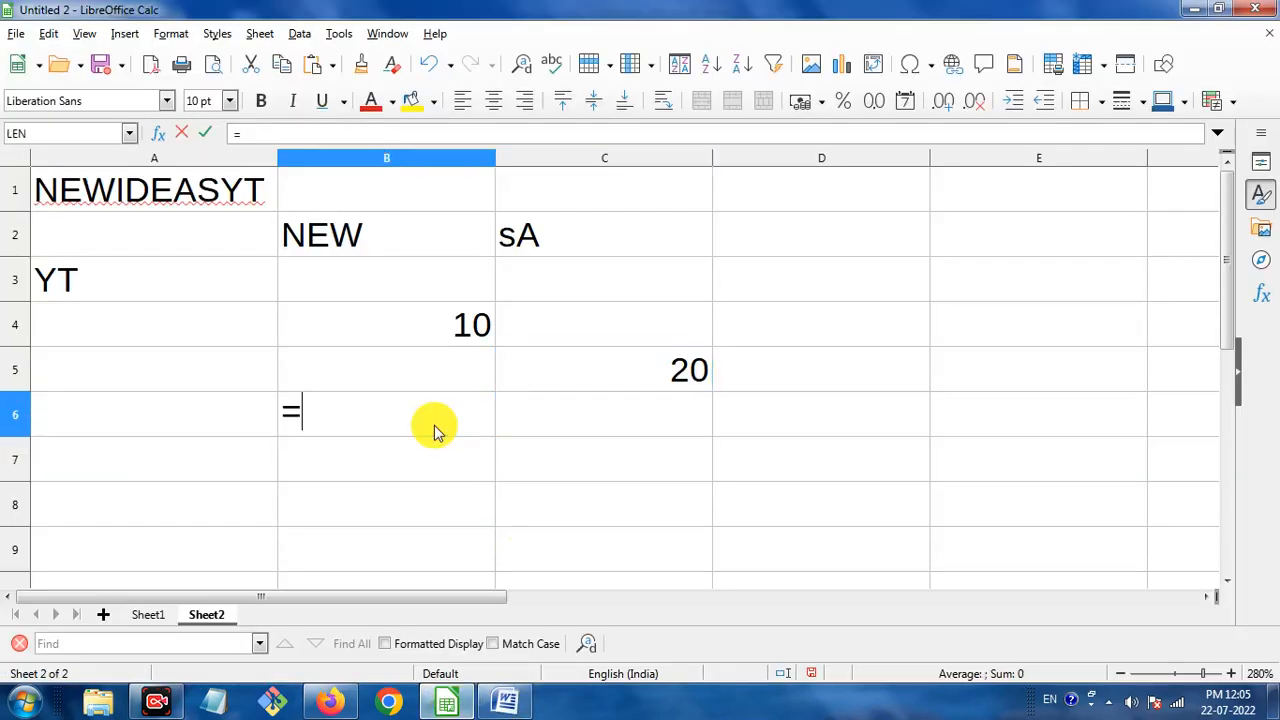
type("loew")
key("BackSpace")
key("BackSpace")
key("BackSpace")
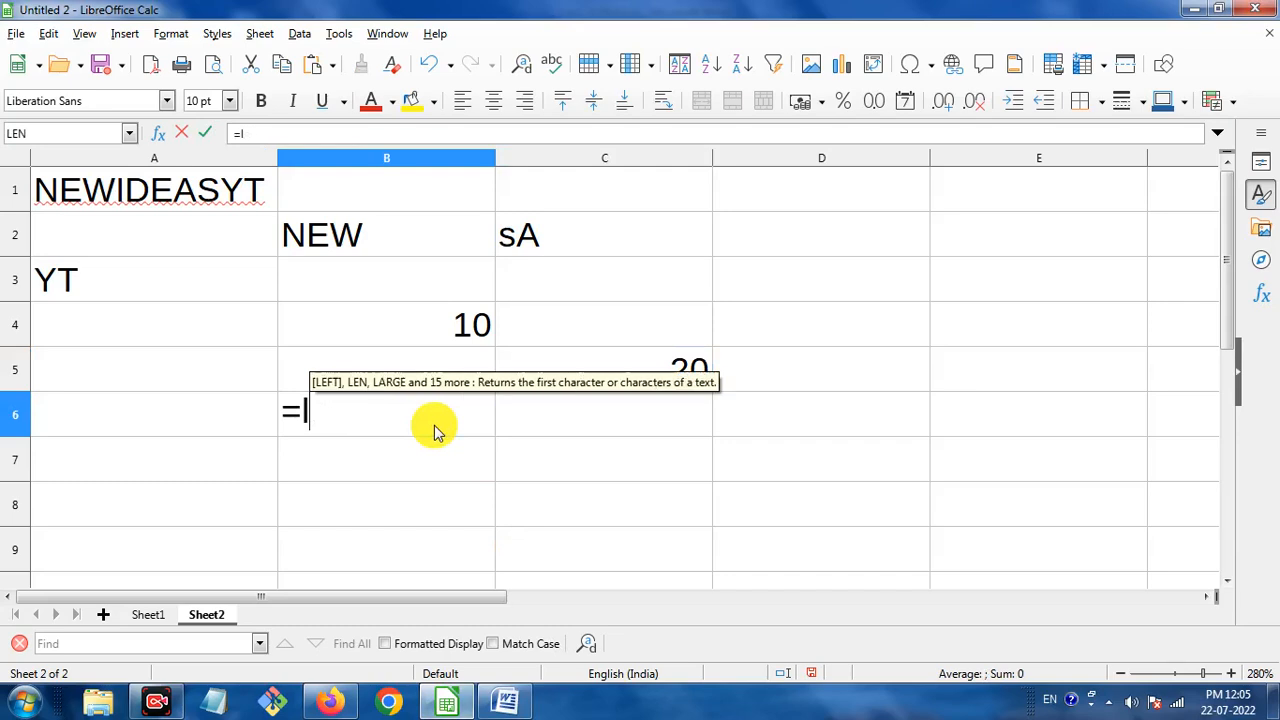
type("ower")
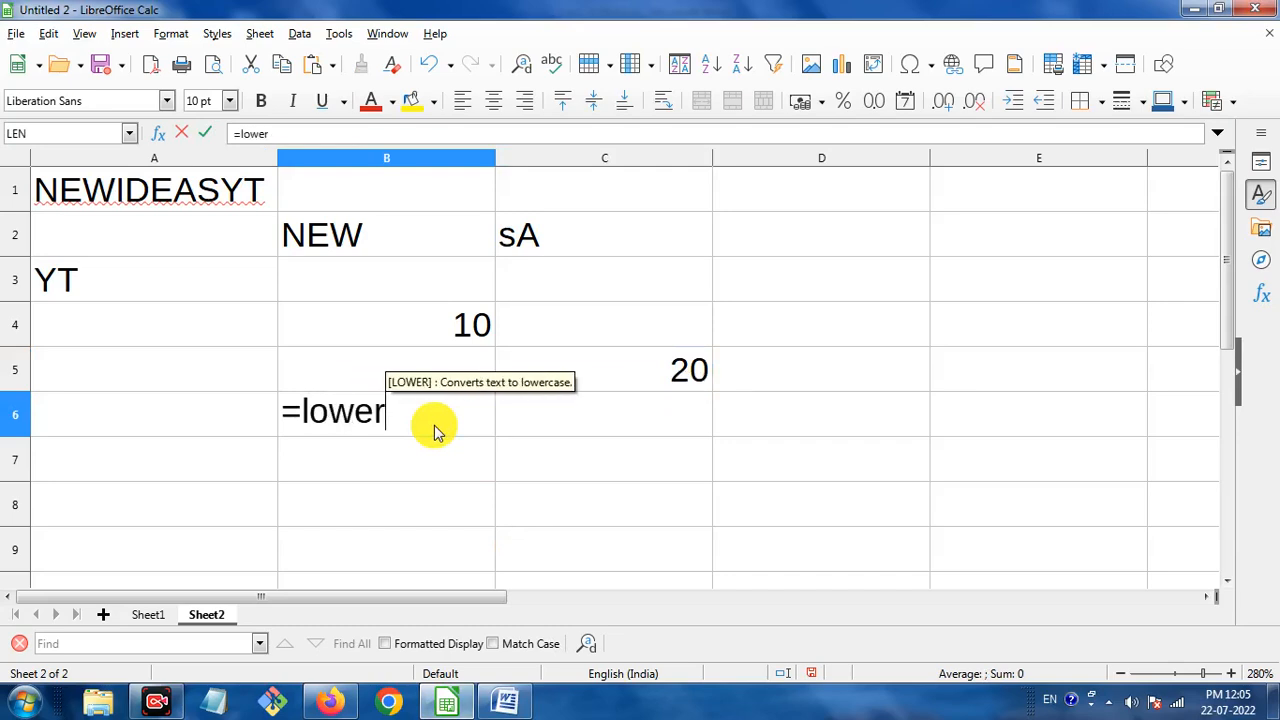
type("(")
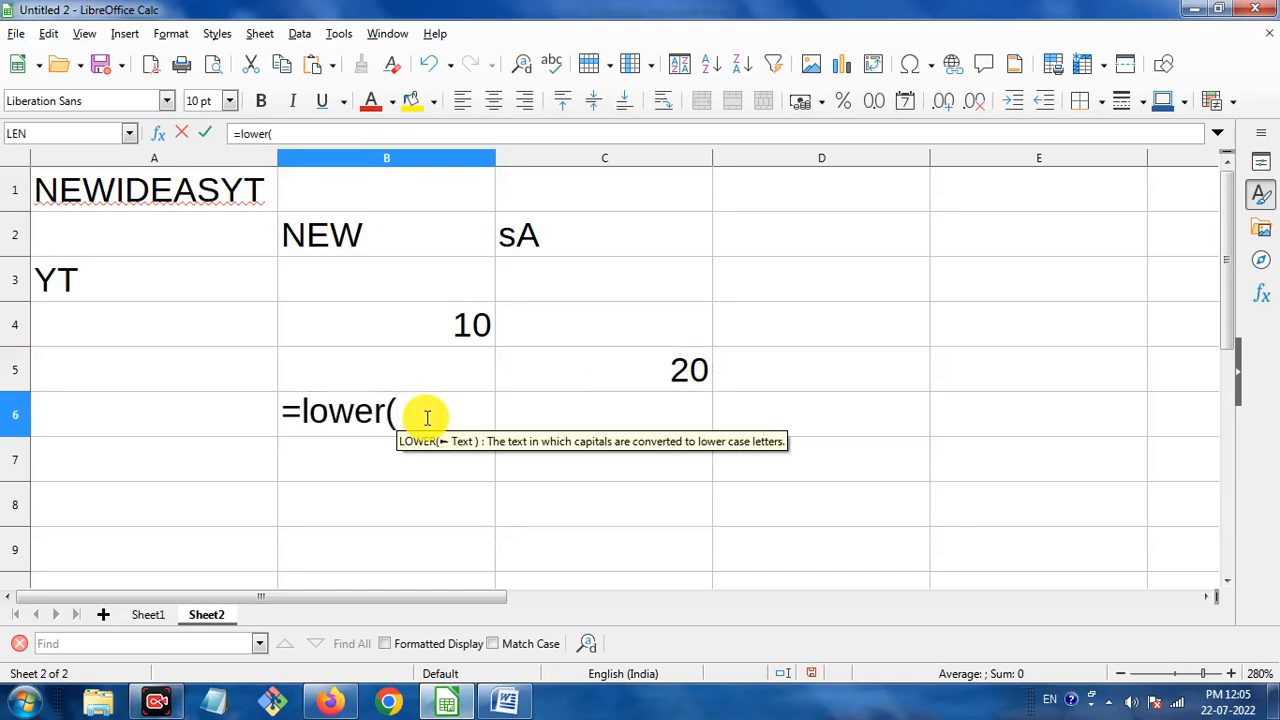
left_click(230, 190)
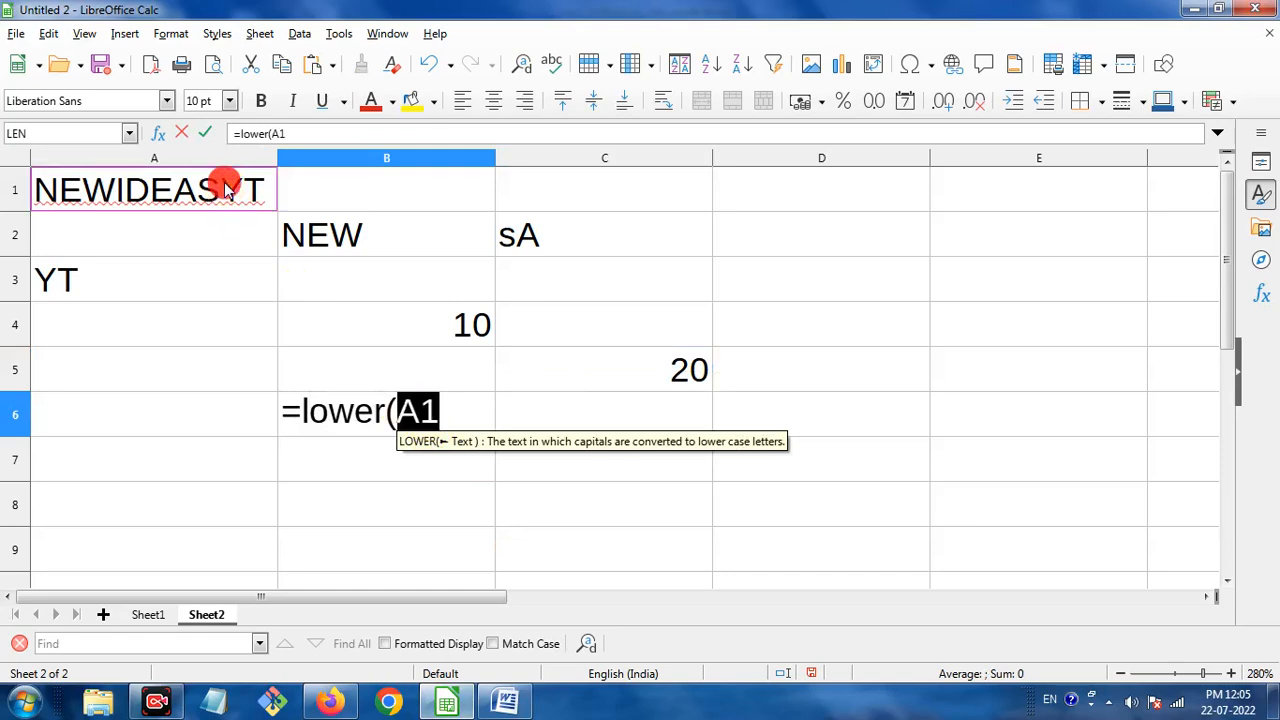
left_click(457, 416)
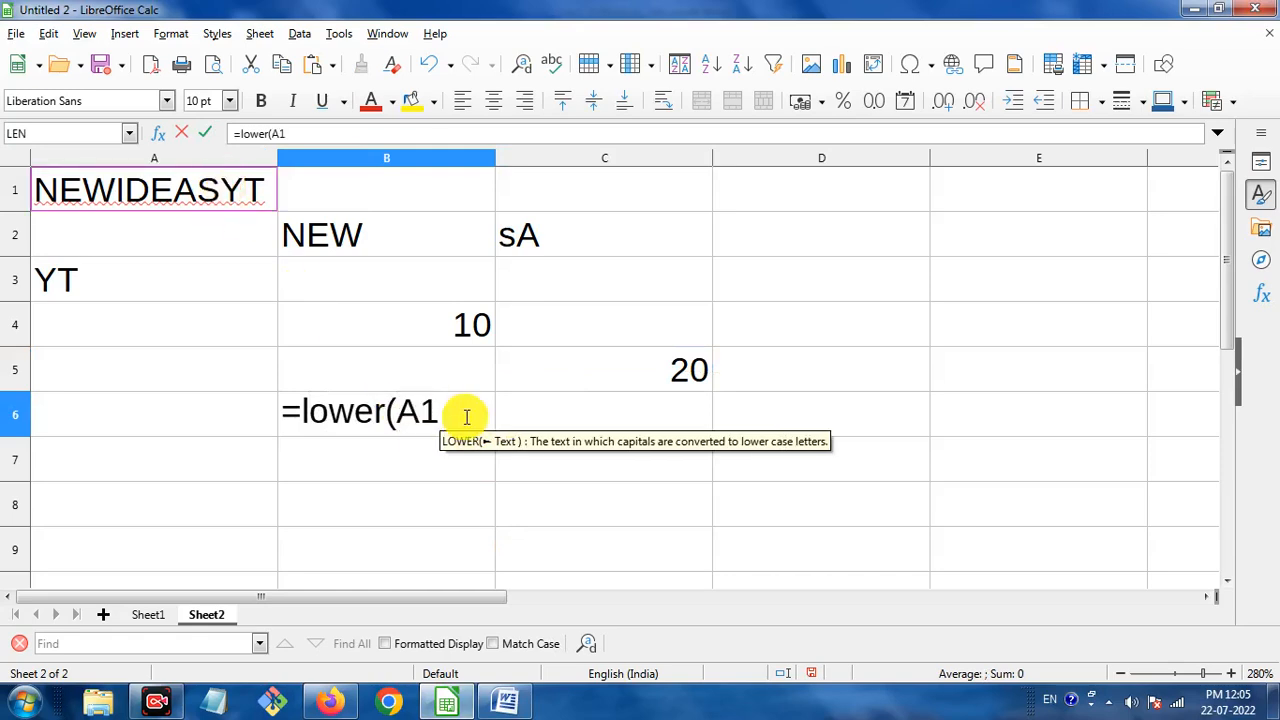
type(")")
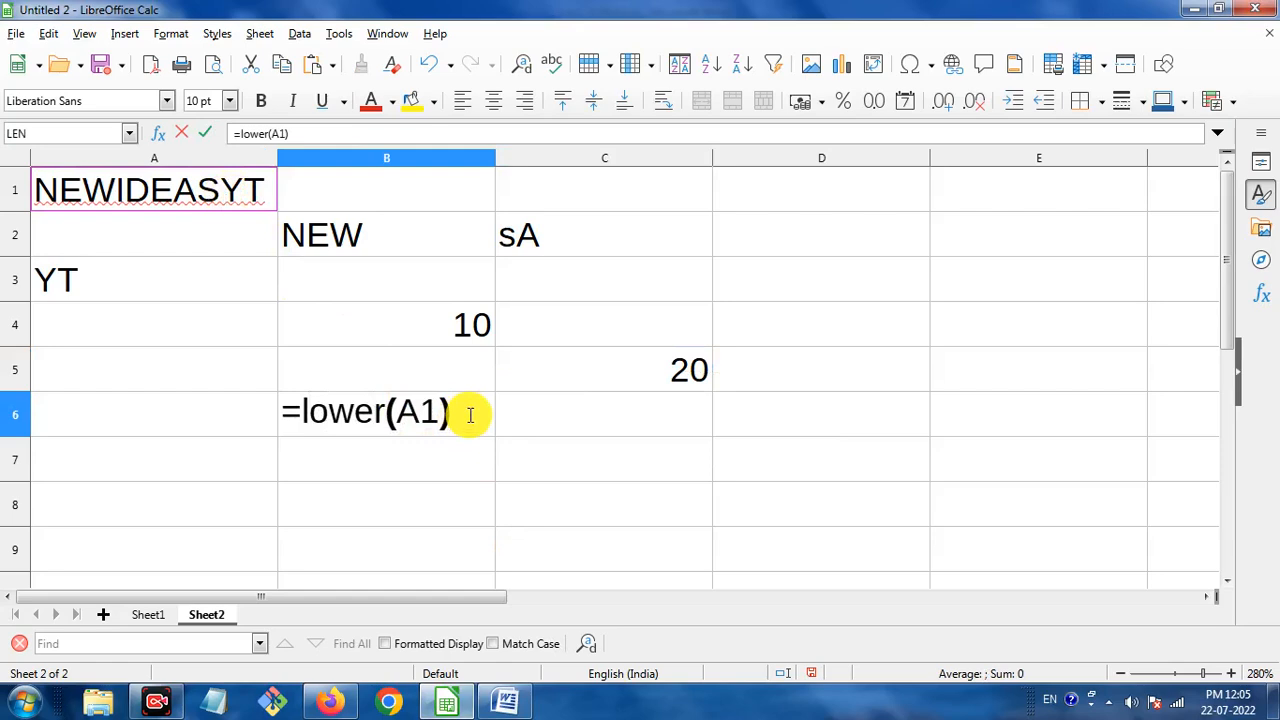
key("Return")
left_click(469, 415)
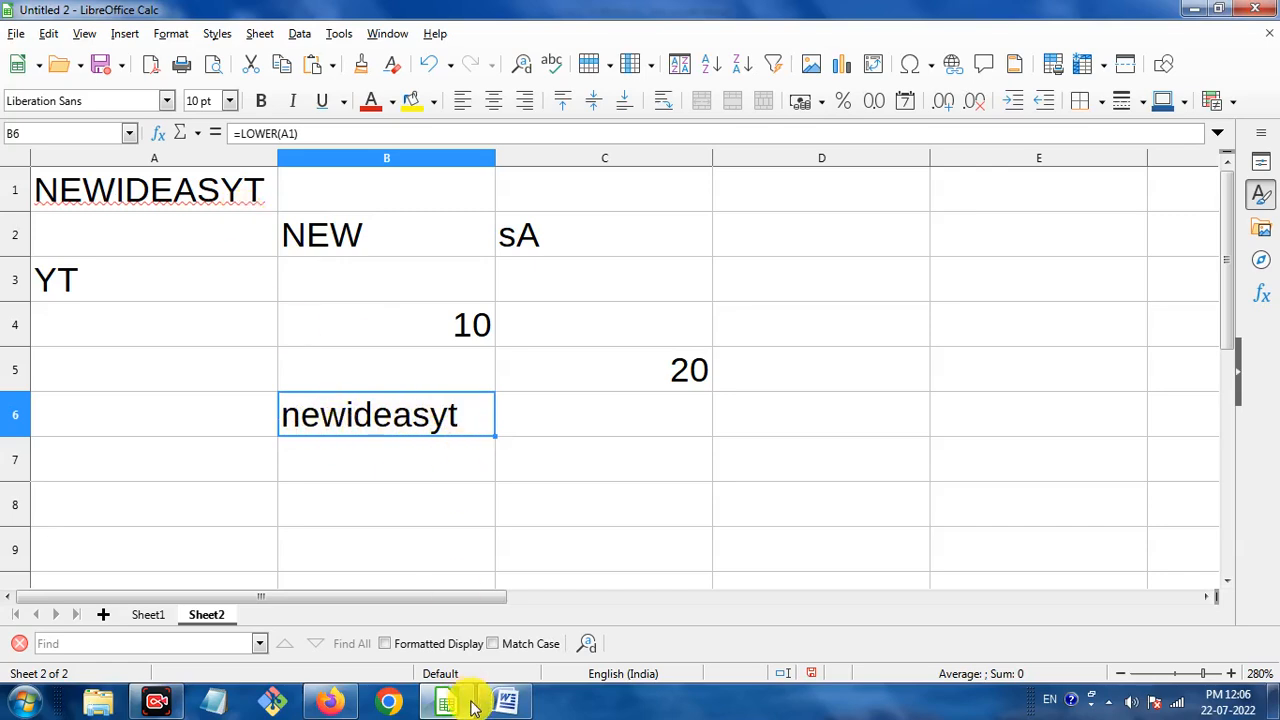
Scroll the Word notes to the UPPER heading, dismiss the colour-scheme prompt, and return to Calc.
left_click(506, 706)
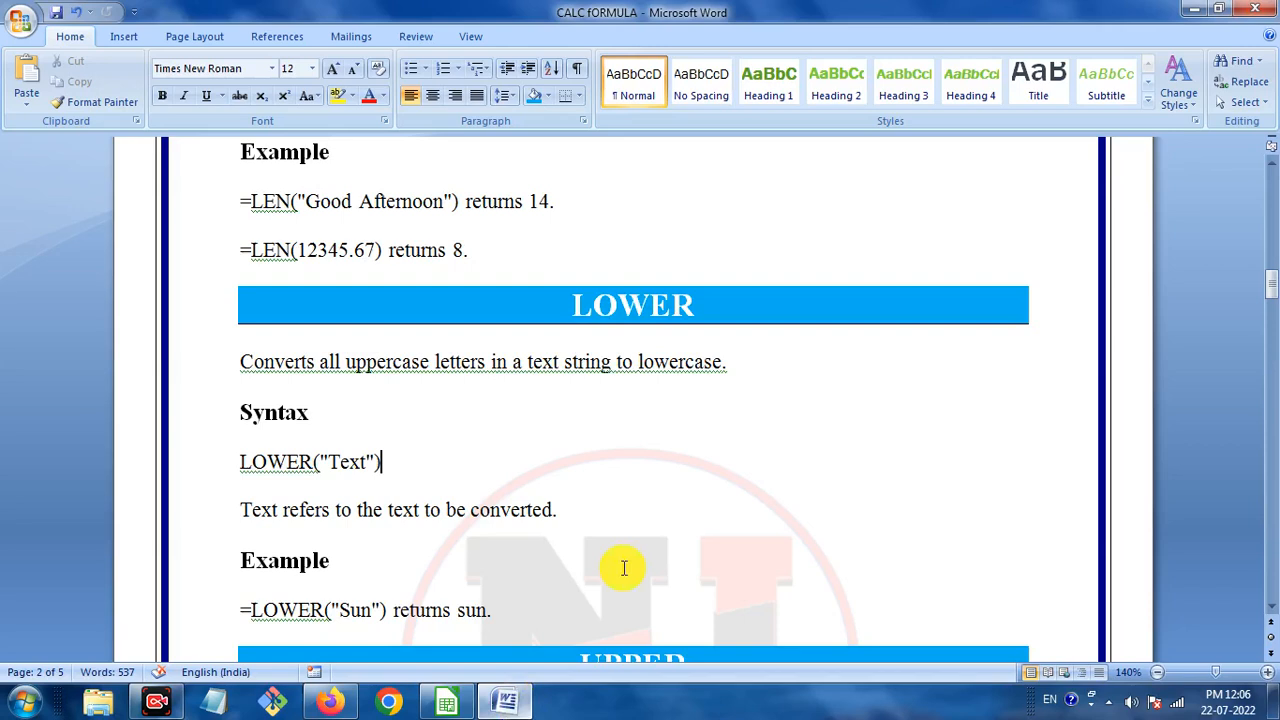
scroll(631, 380, "down", 6)
left_click_drag(587, 296, 690, 295)
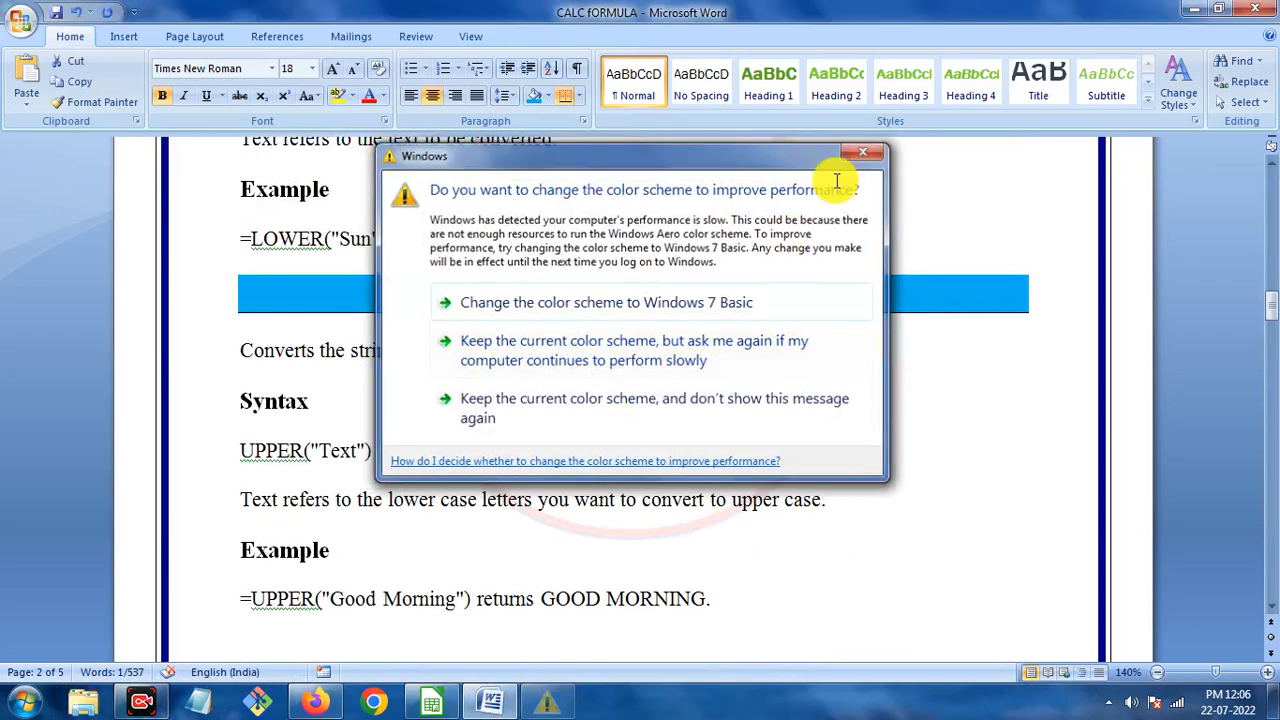
left_click(852, 151)
left_click(722, 352)
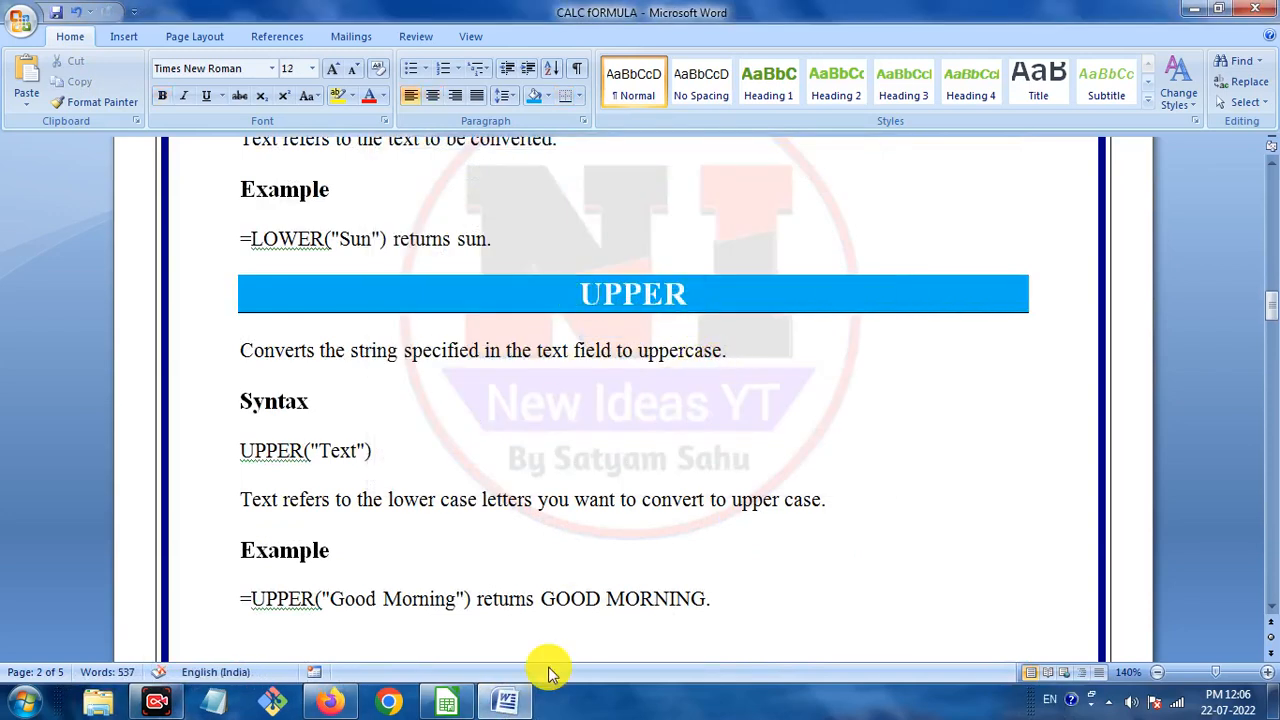
left_click(505, 697)
left_click(622, 417)
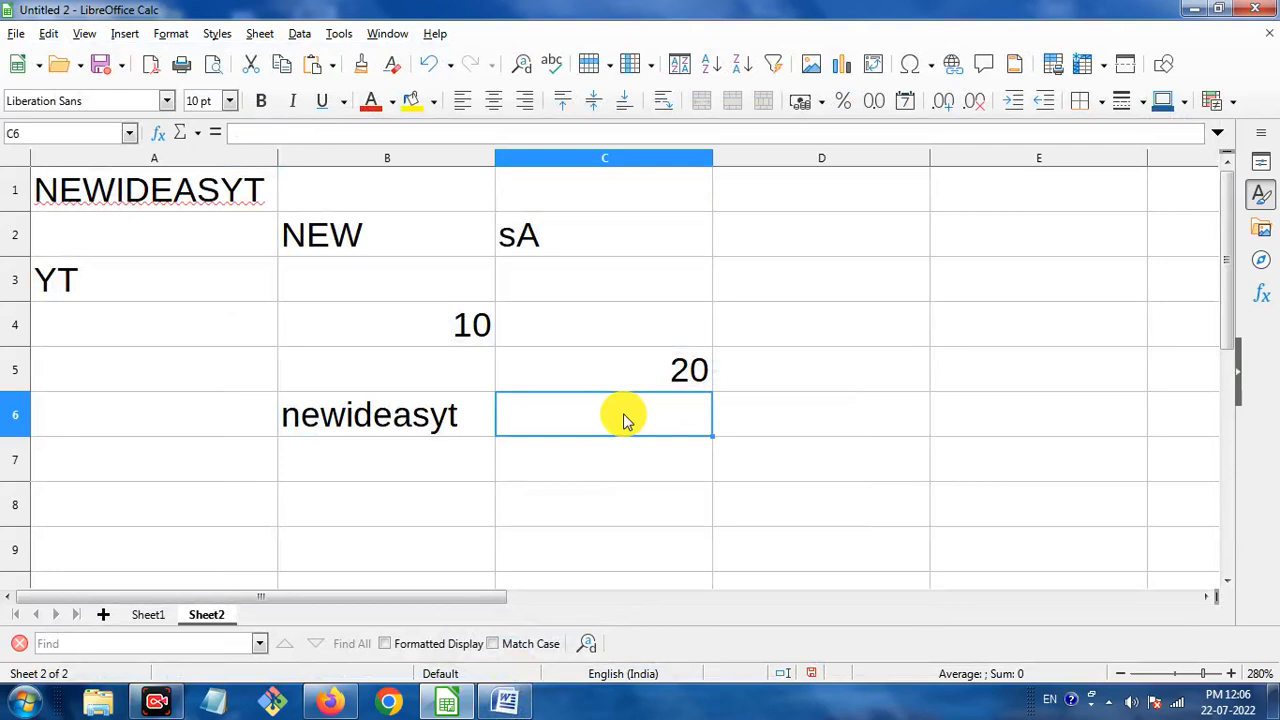
Enter an =UPPER() formula in C6 on a quoted full name to display it in capitals.
type("=I")
key("BackSpace")
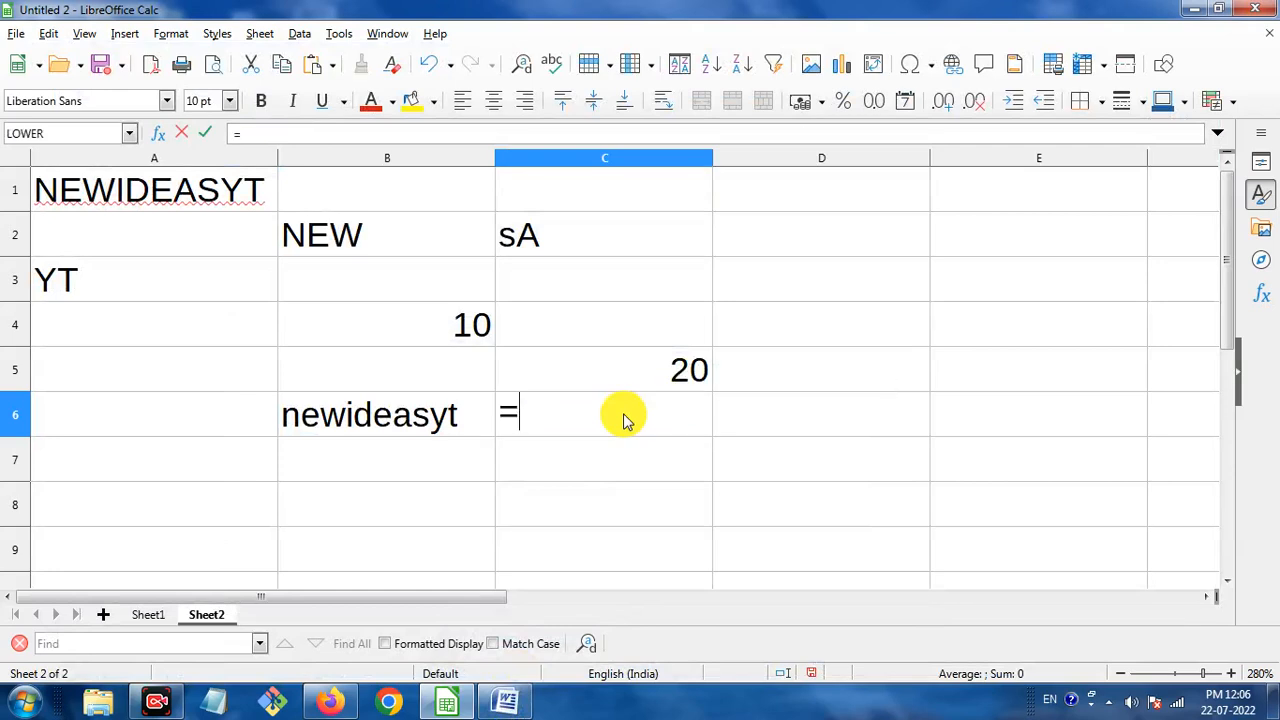
type("upper")
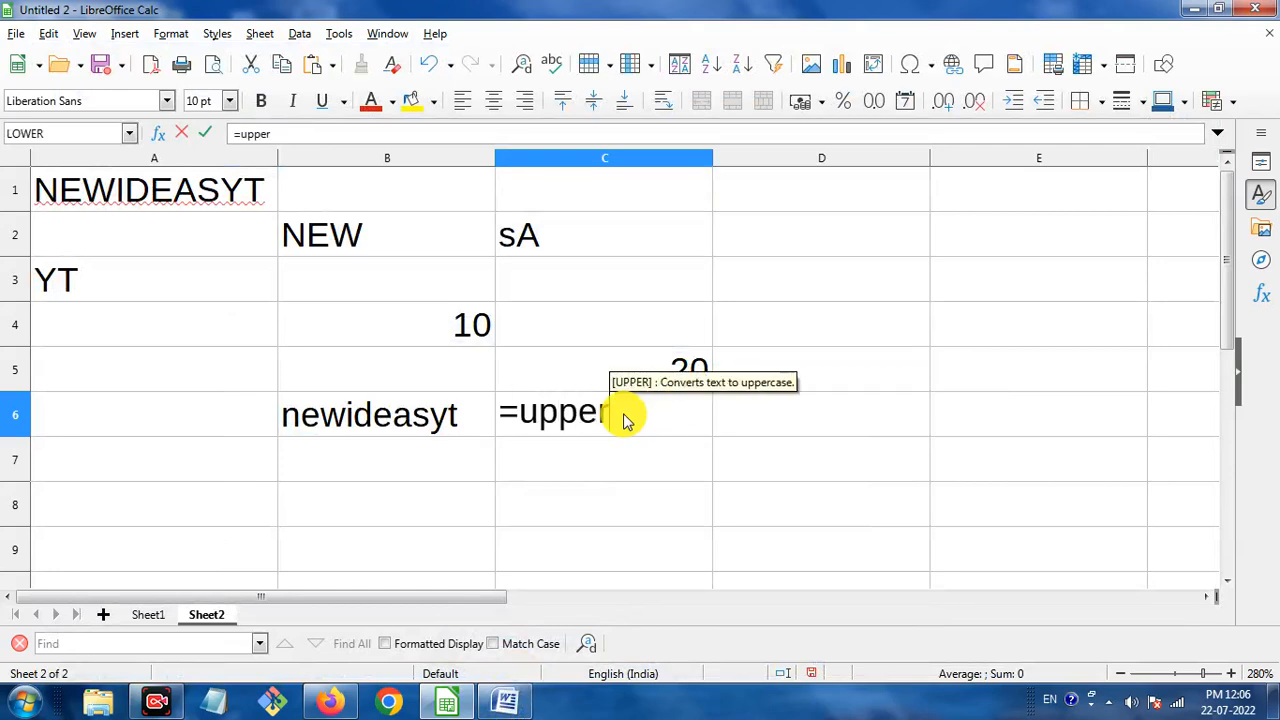
type("(")
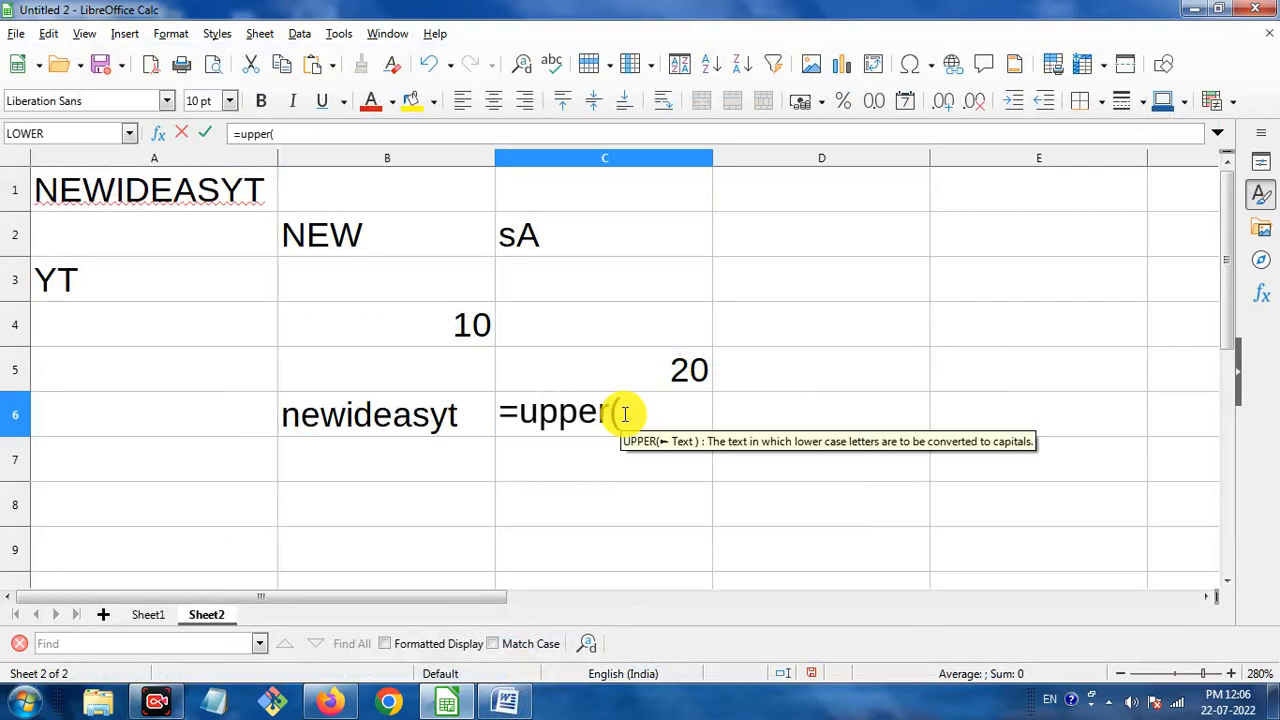
type("\"")
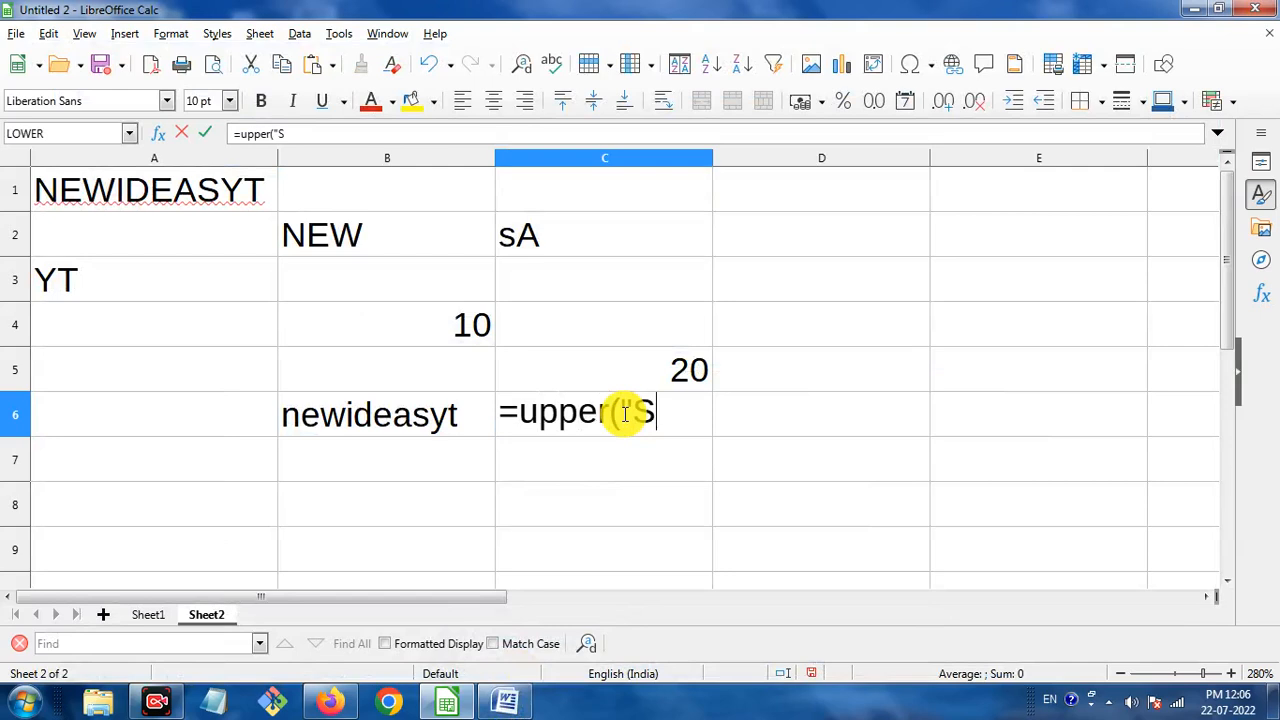
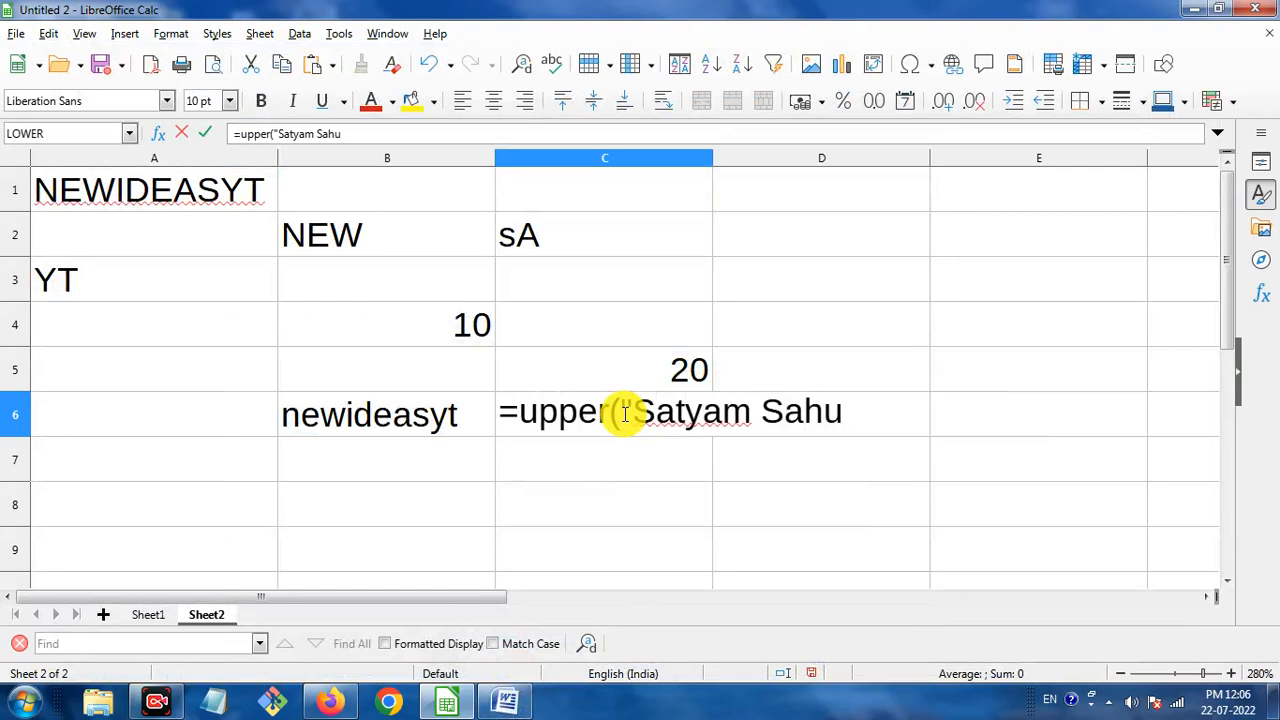
type("\"")
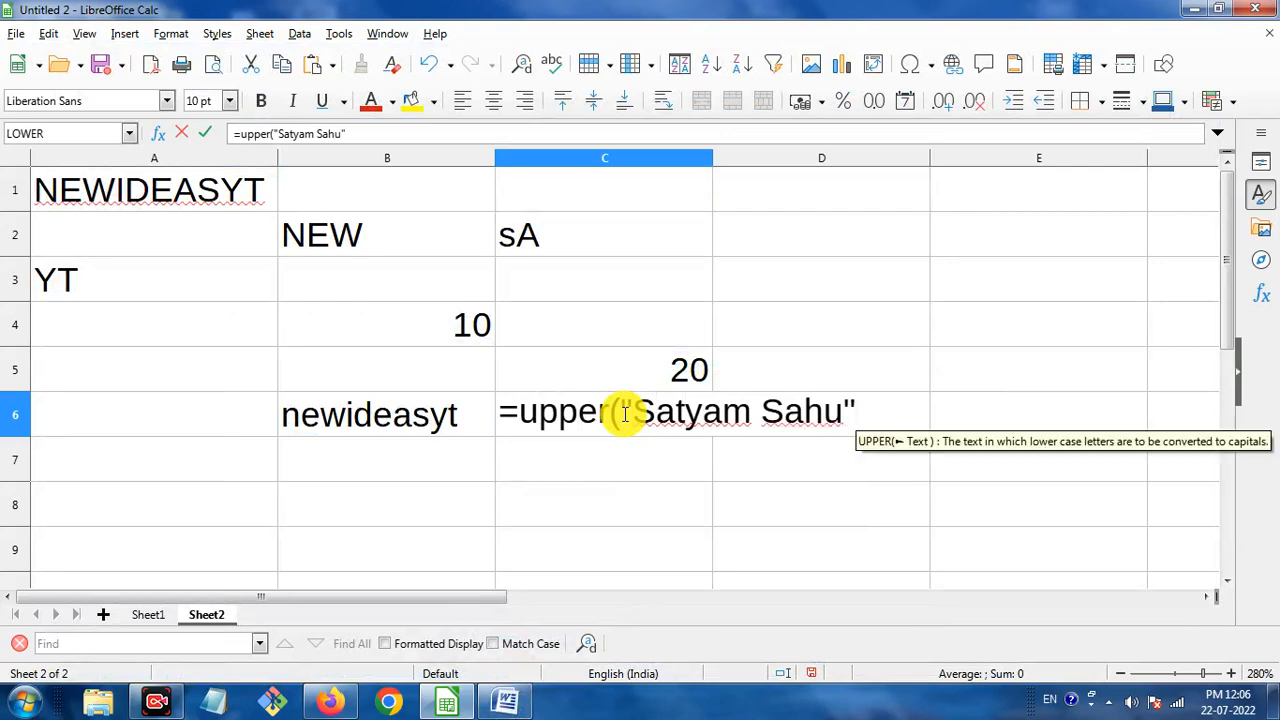
type(")")
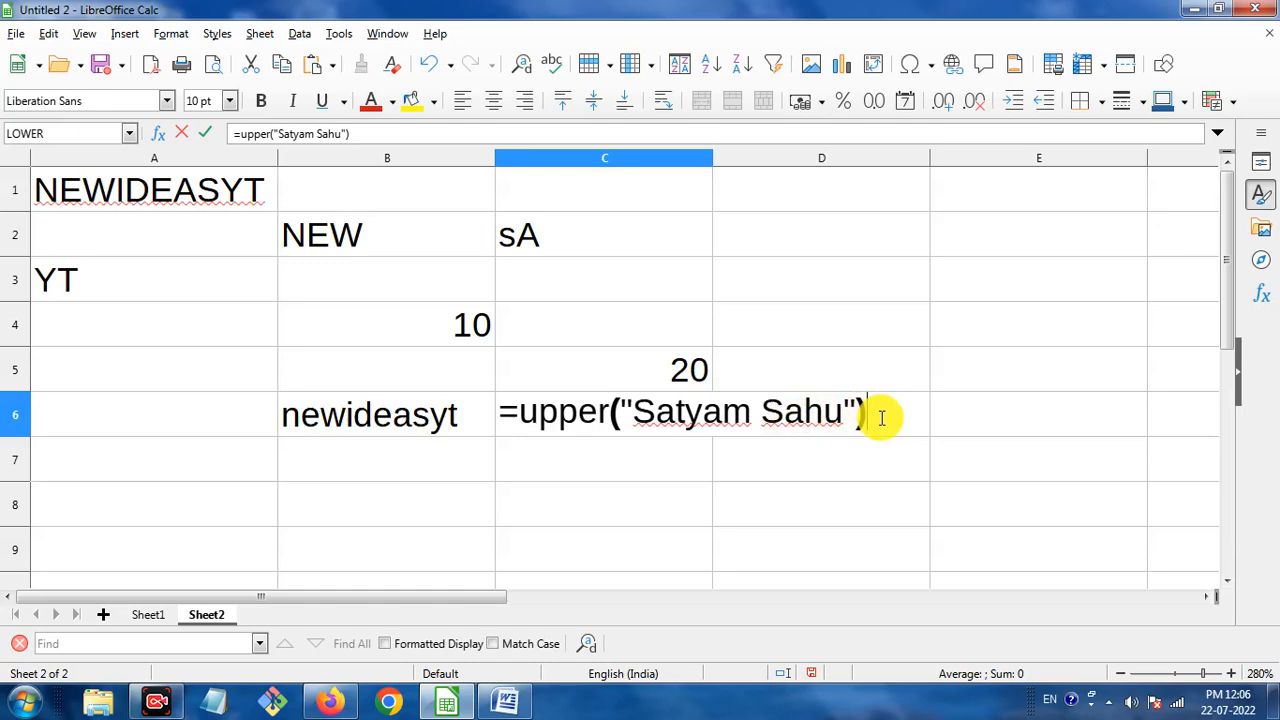
key("Return")
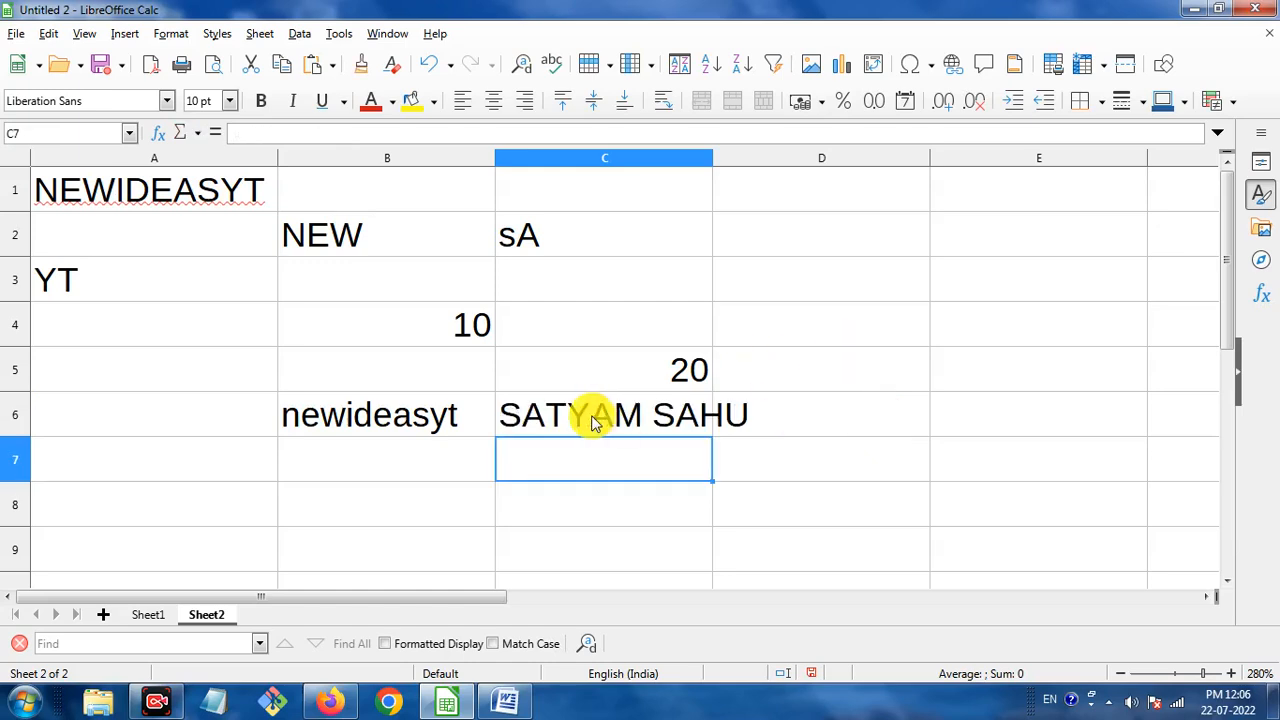
Widen column C to fit the uppercase name, then return to the Word notes.
left_click(706, 157)
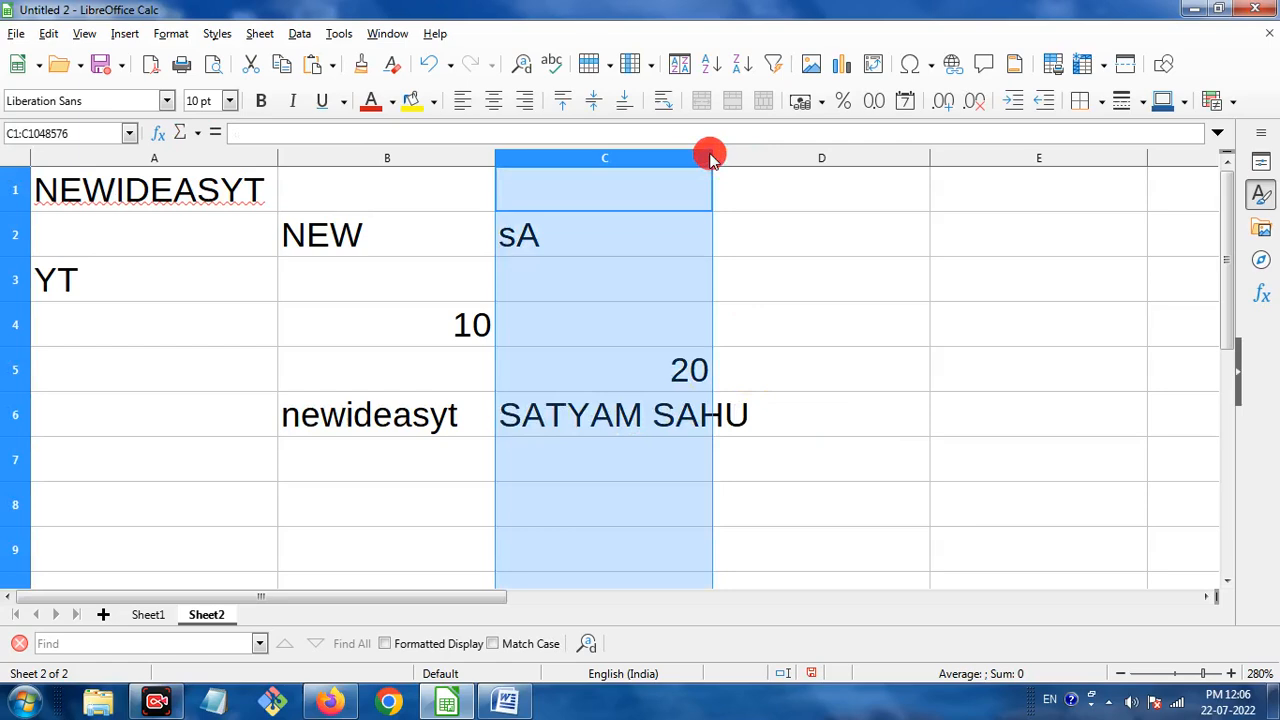
left_click_drag(710, 153, 763, 160)
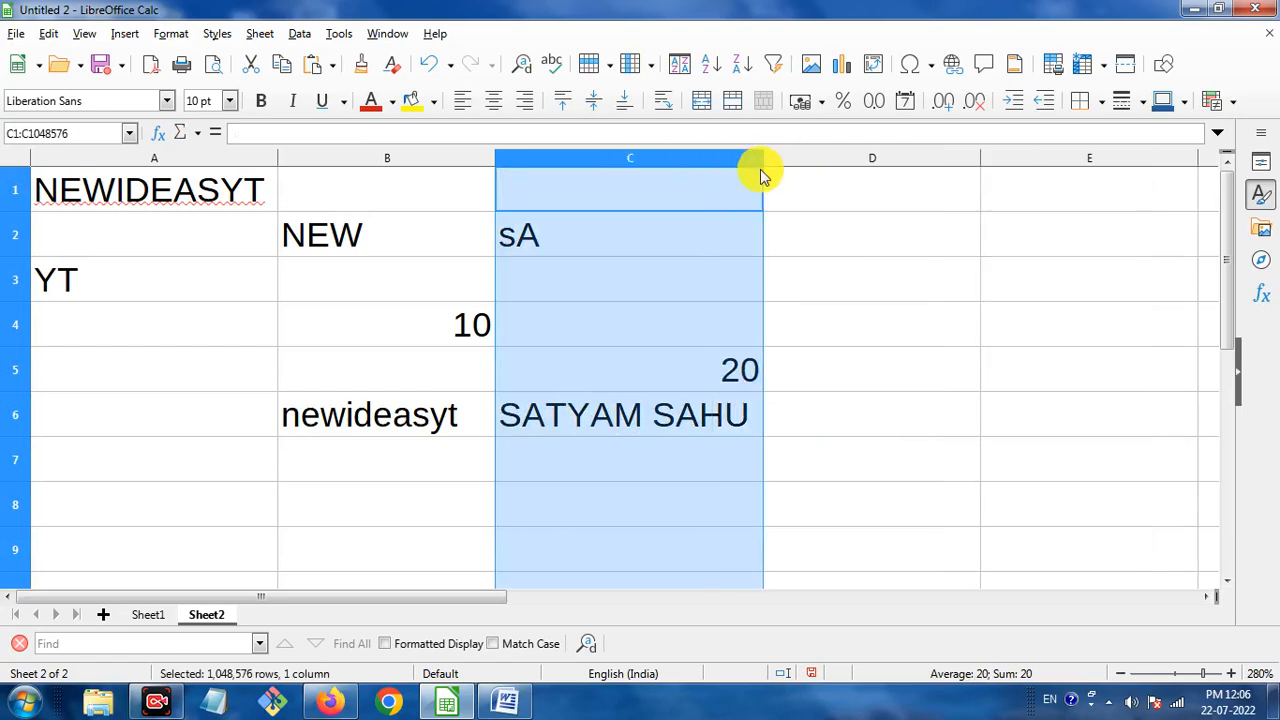
left_click(823, 437)
left_click(505, 700)
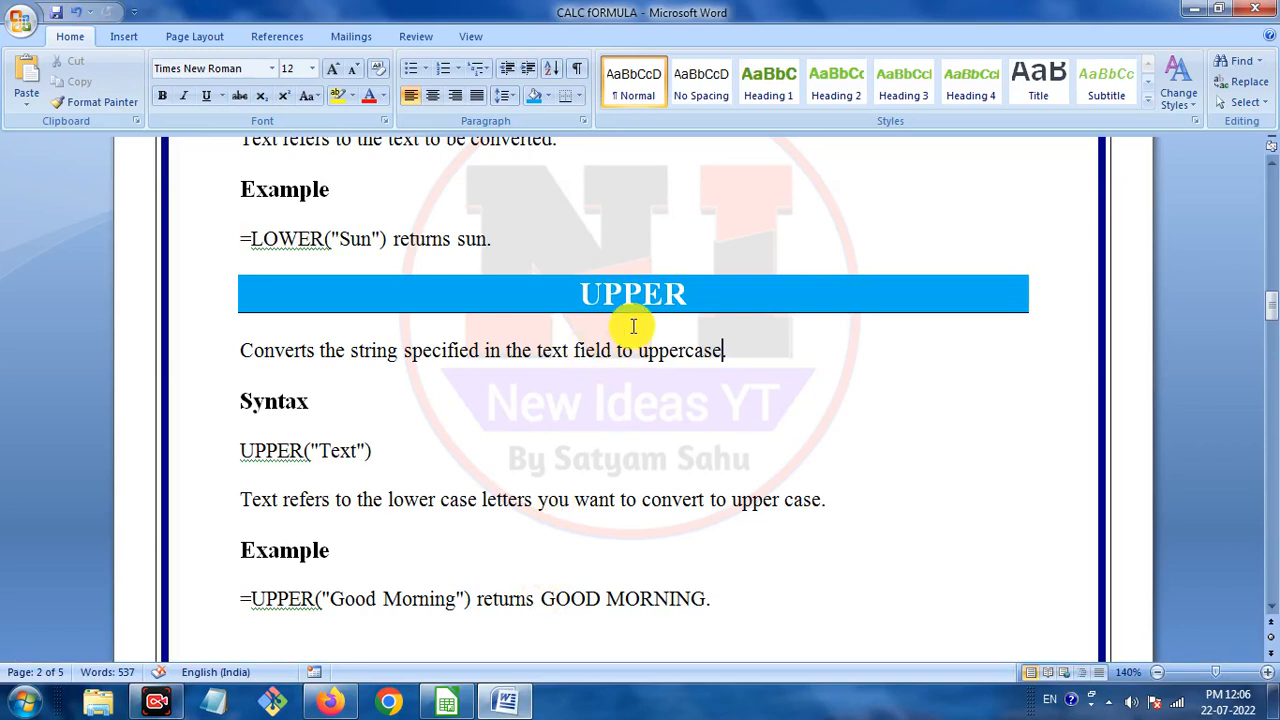
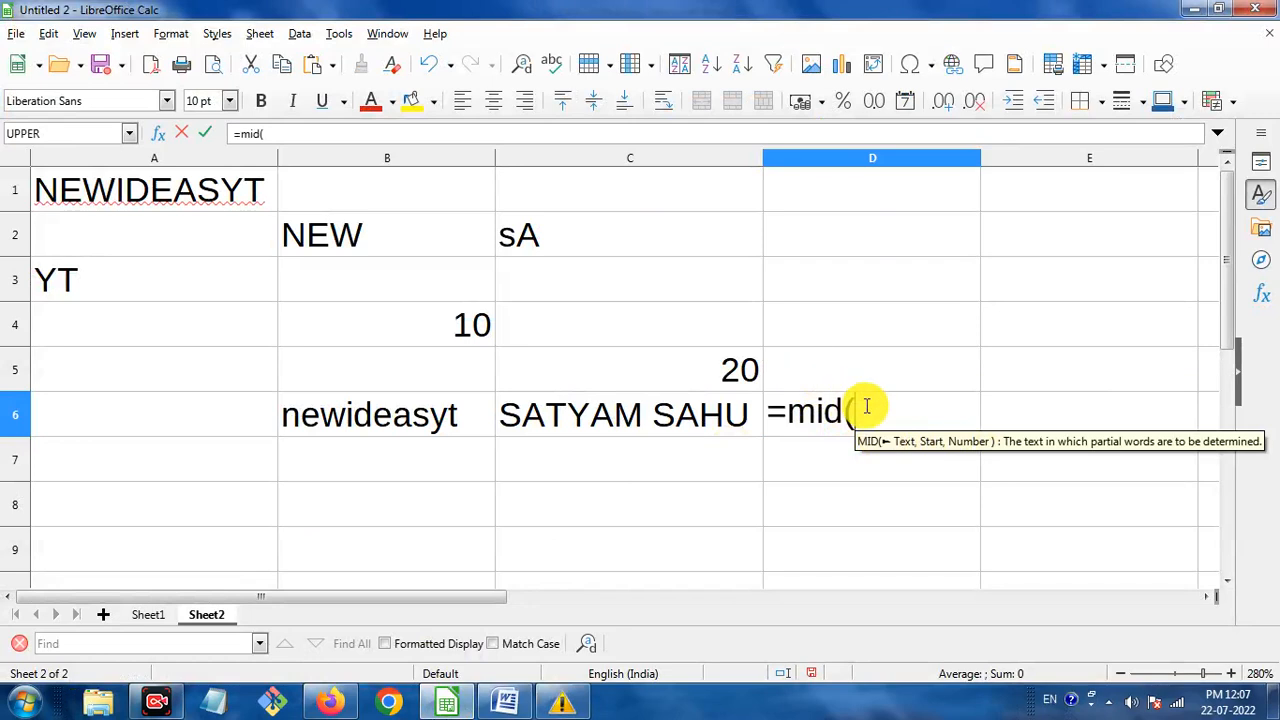
Enter A1 as the source-text argument of the MID formula in D6.
type("a1")
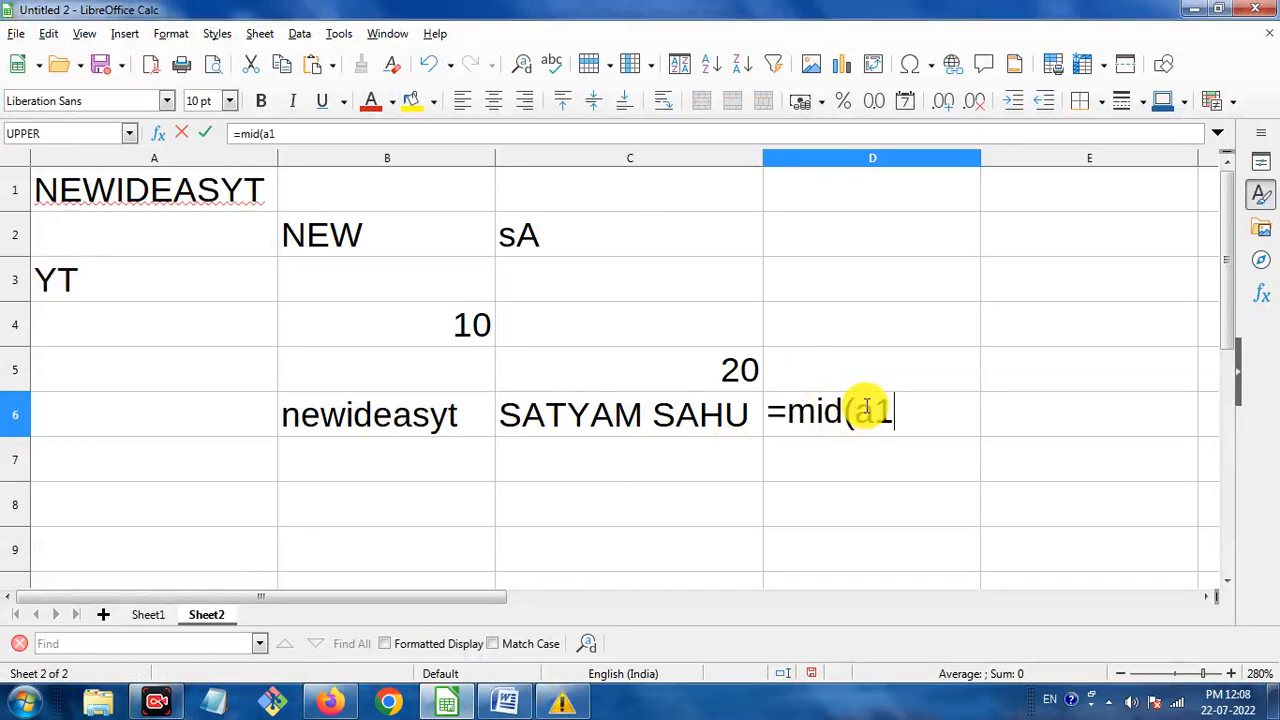
type(",4")
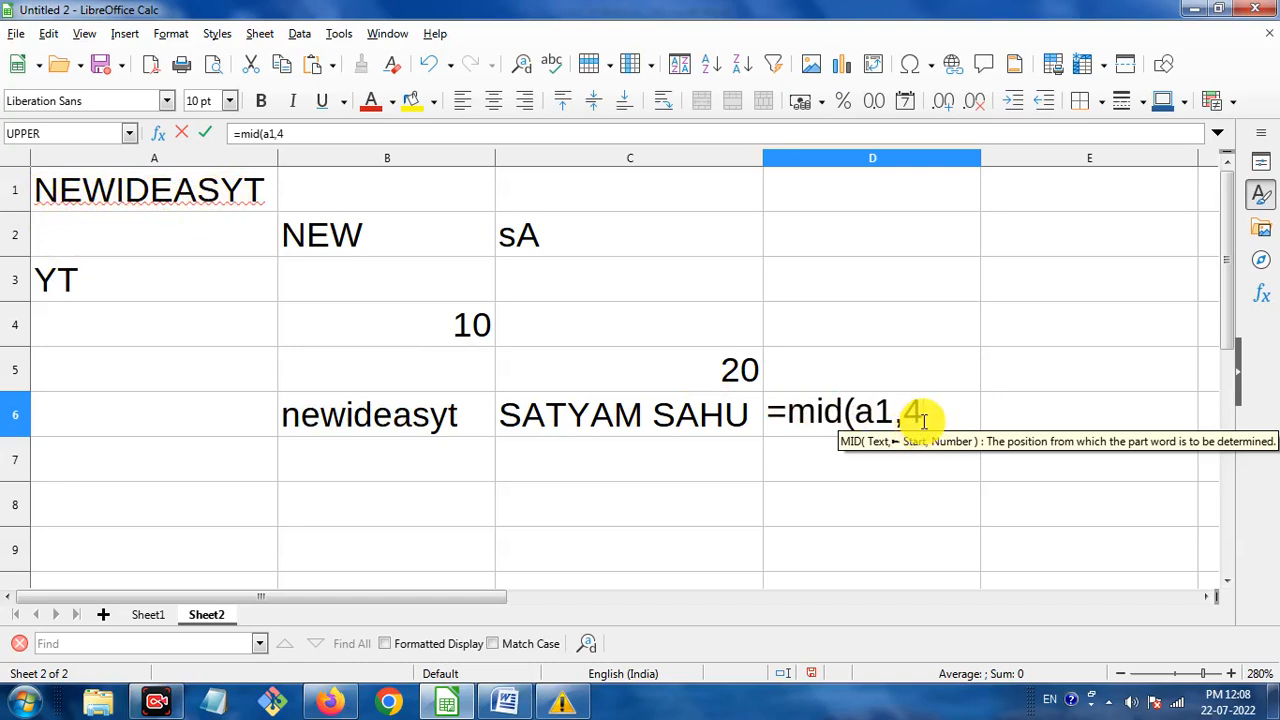
Complete D6 as =MID(A1,4,5) so it returns IDEAS, and check the formula.
type(",")
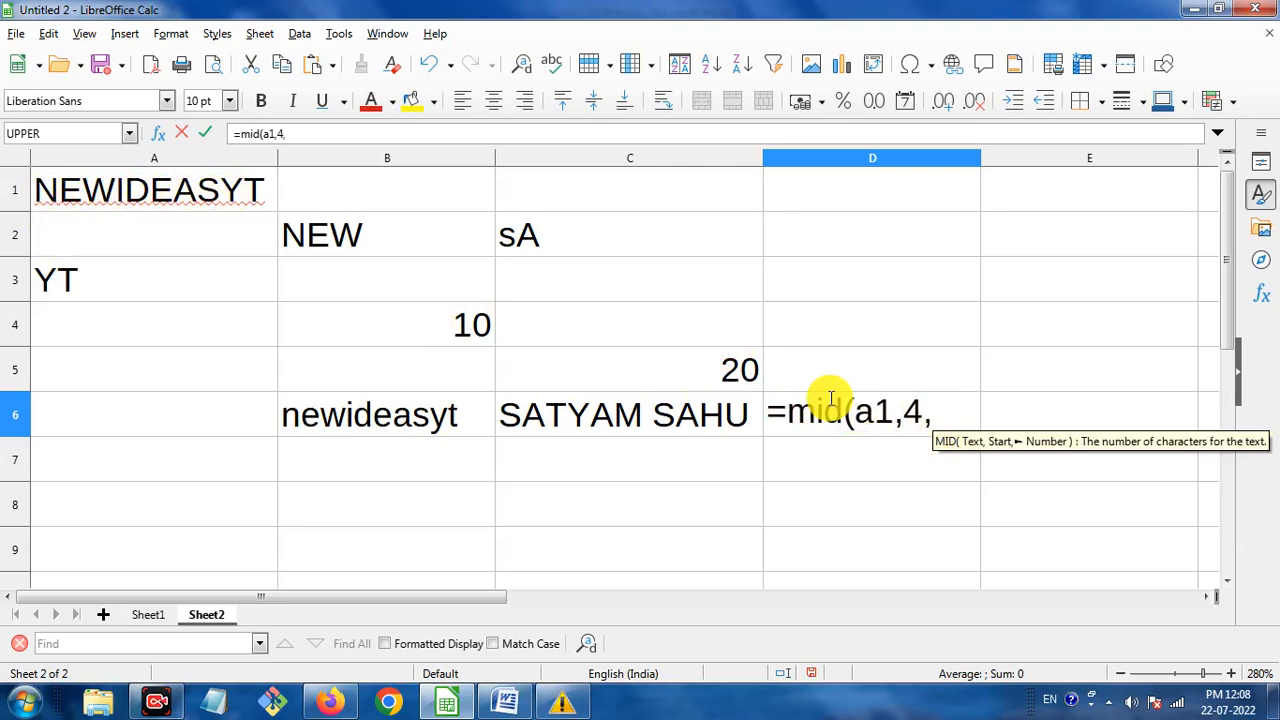
type("5")
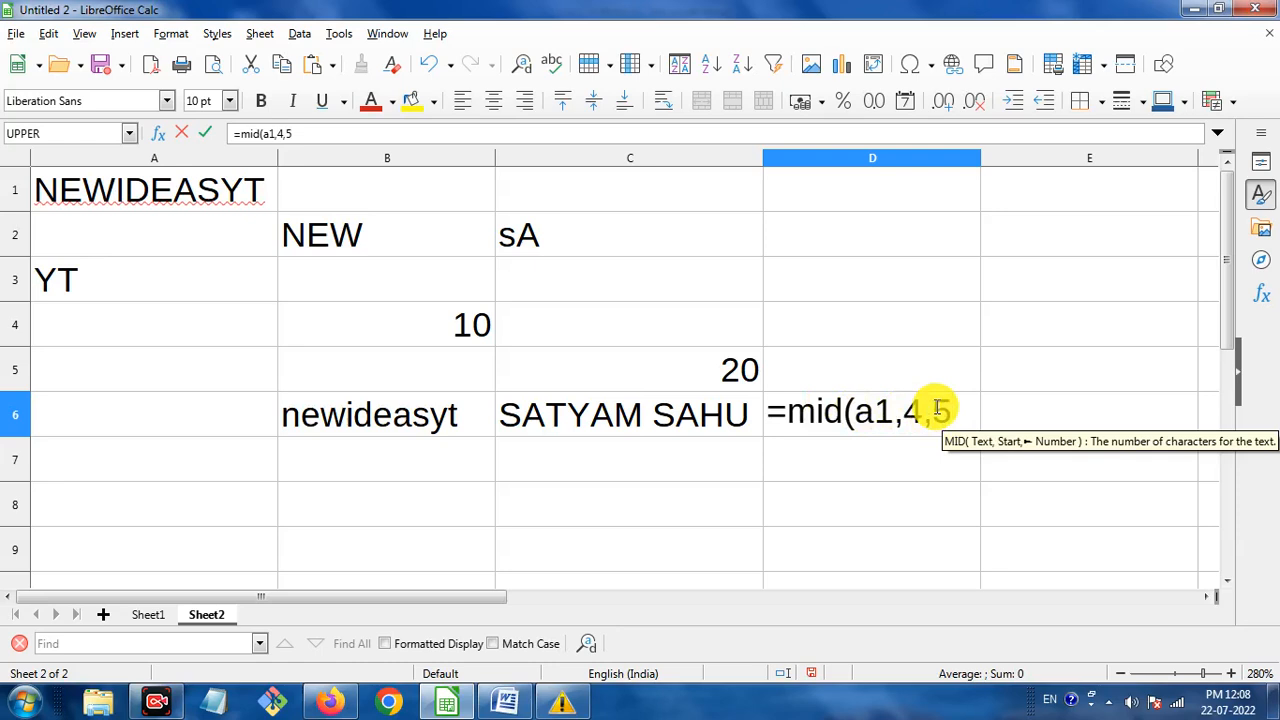
type(")")
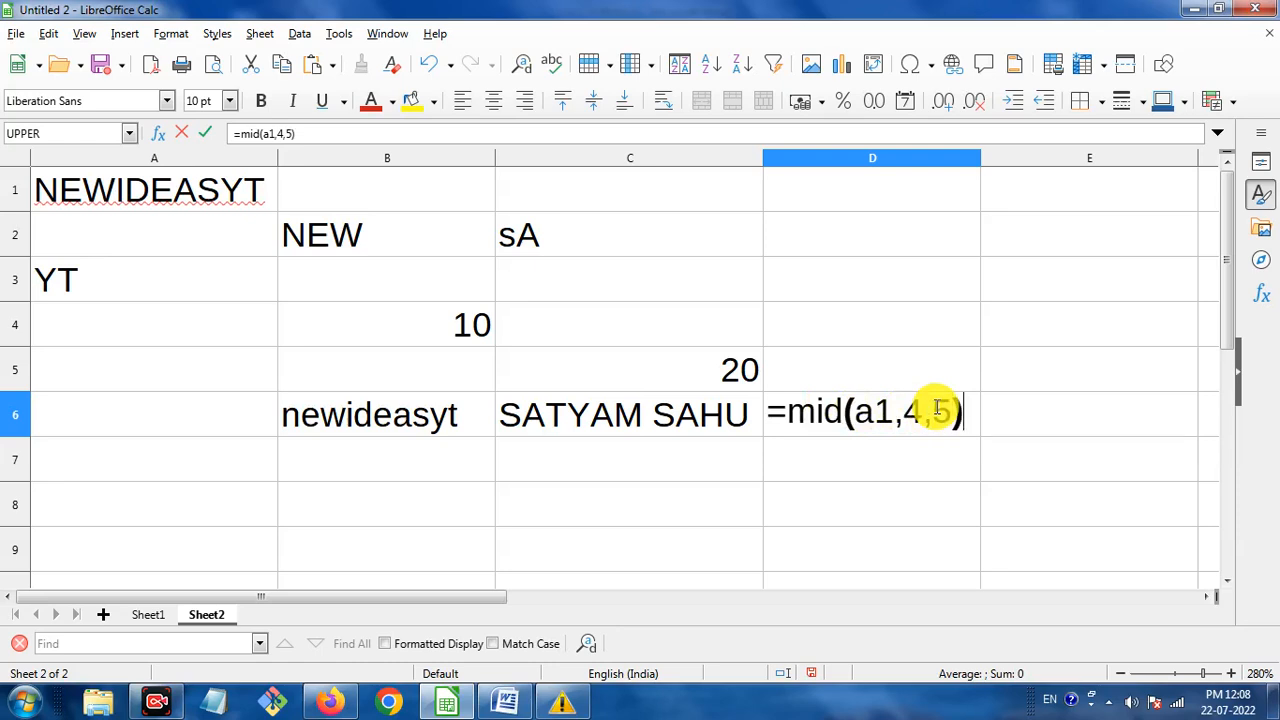
key("Return")
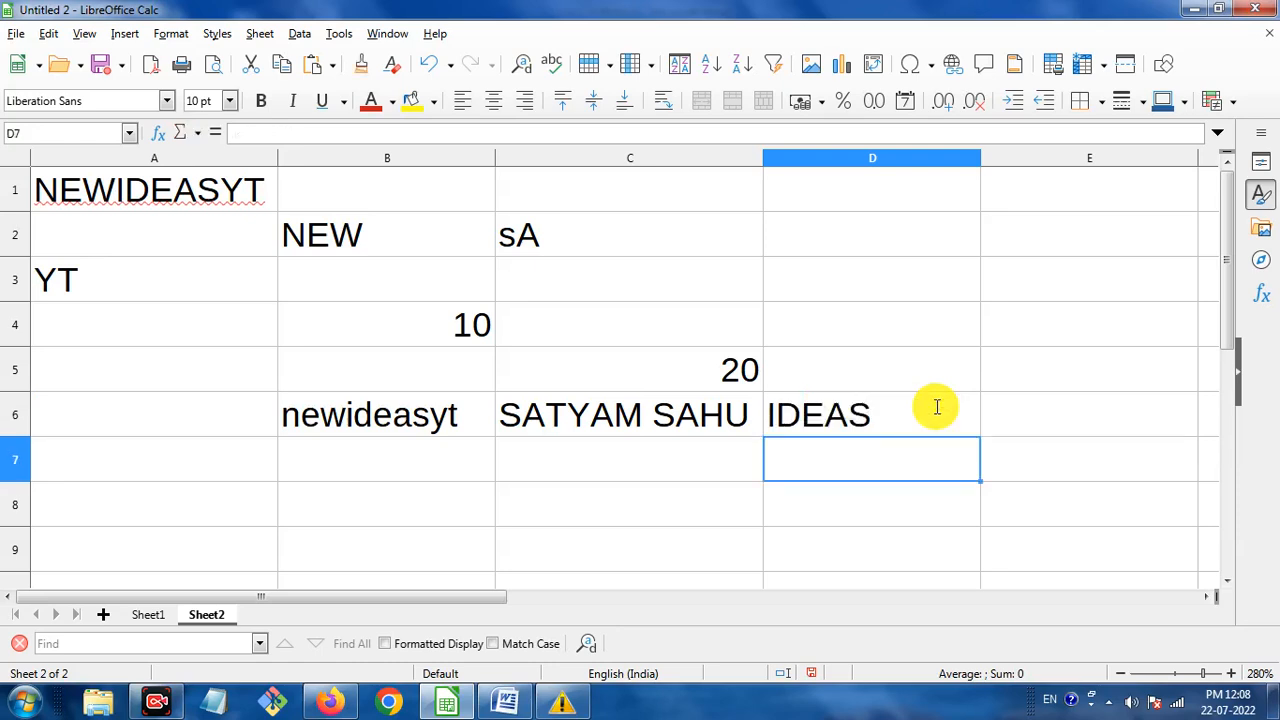
left_click(804, 417)
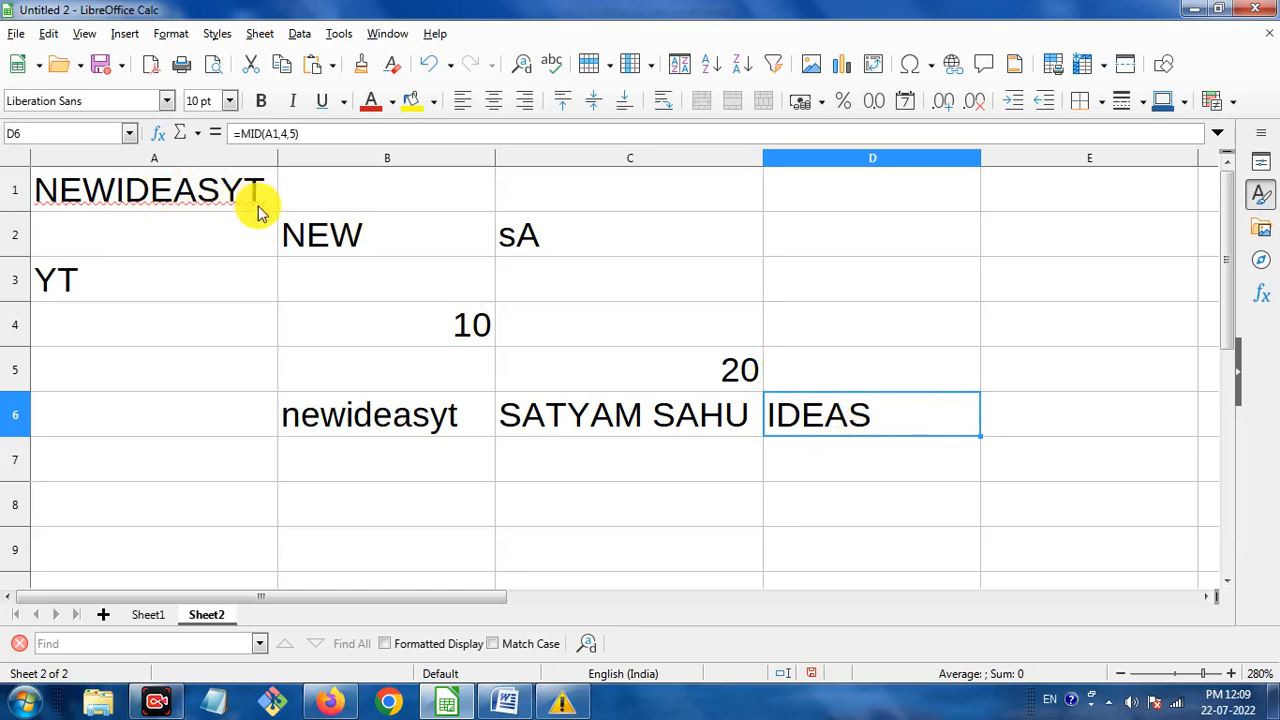
left_click(822, 464)
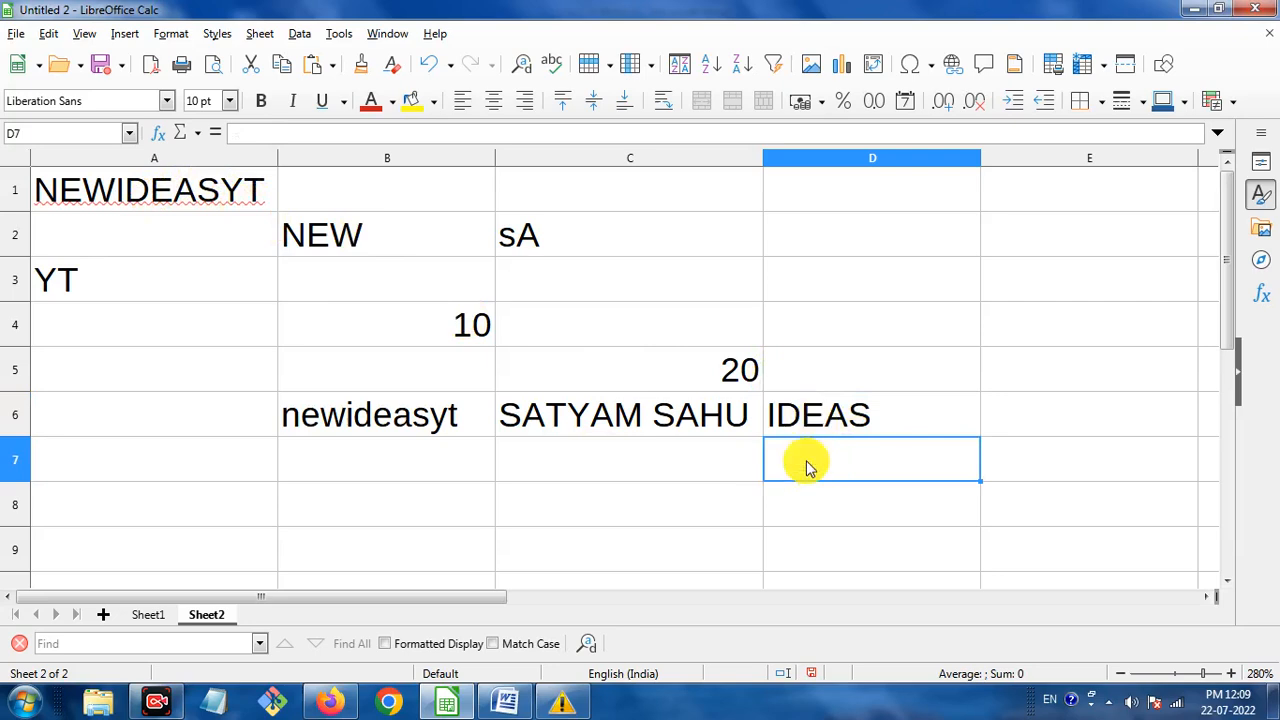
Enter =MID(A1,9,2) in D7 so it returns YT.
type("=mid")
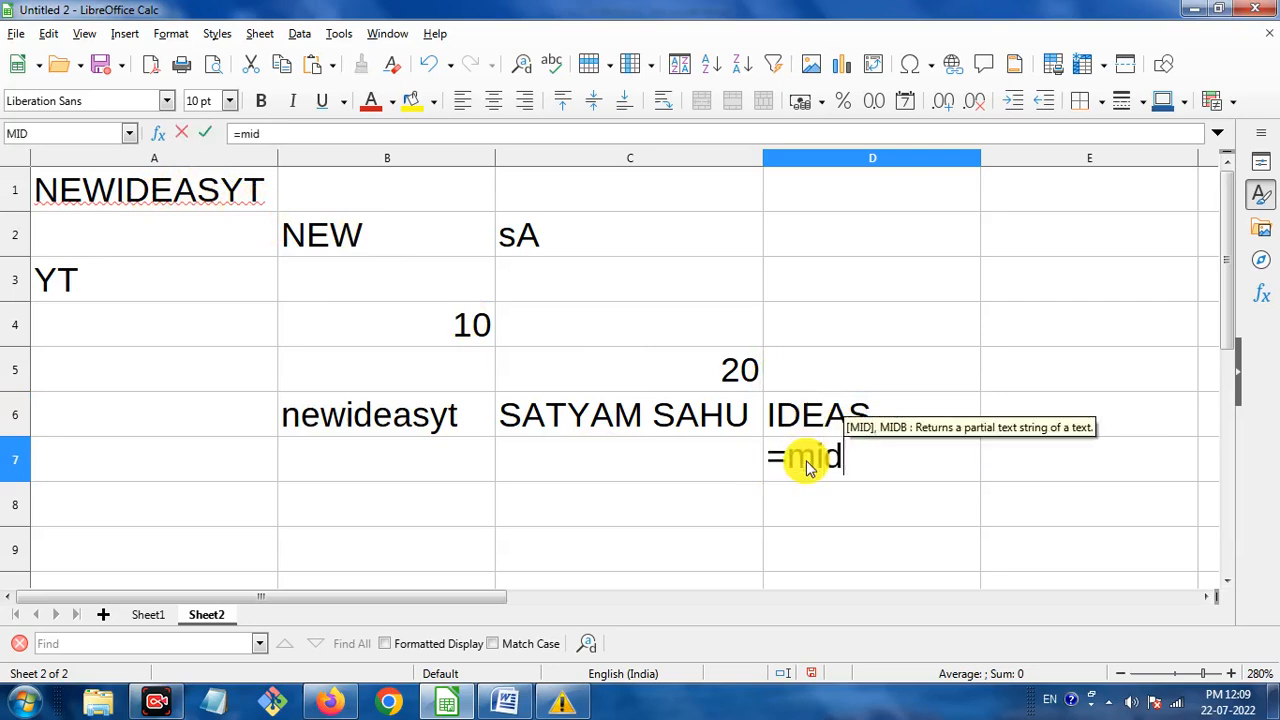
type("(")
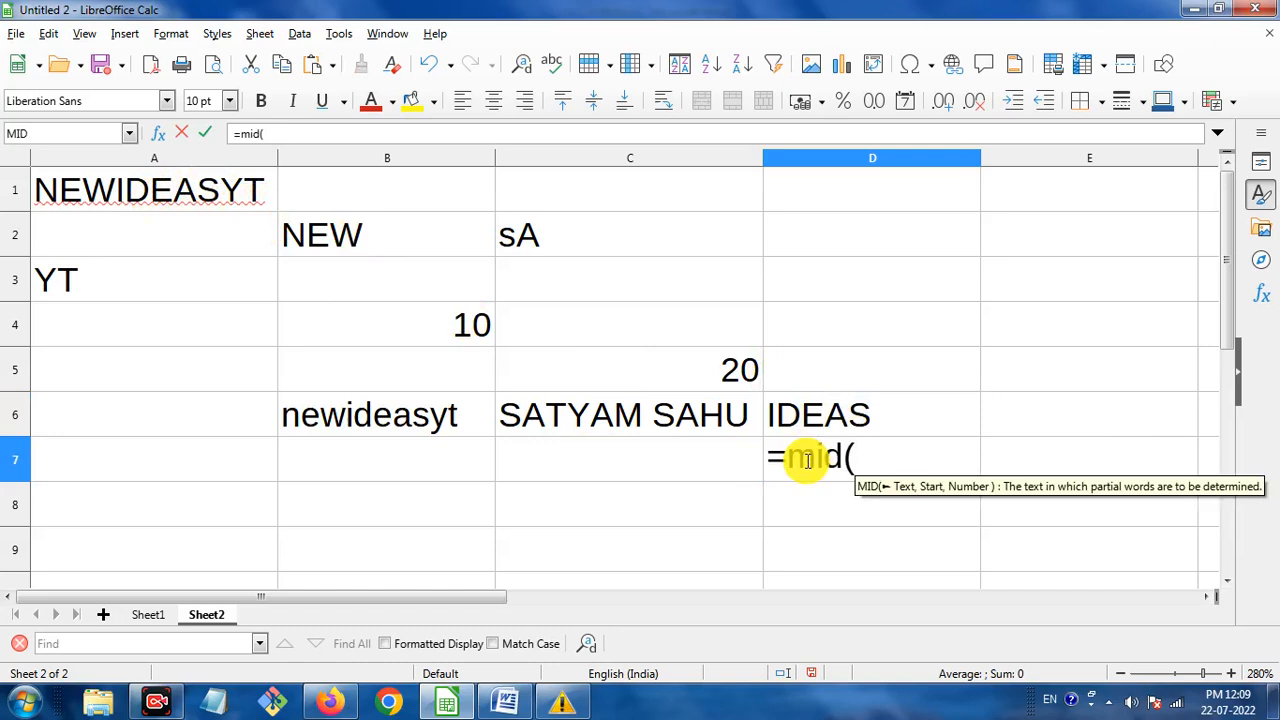
type("a")
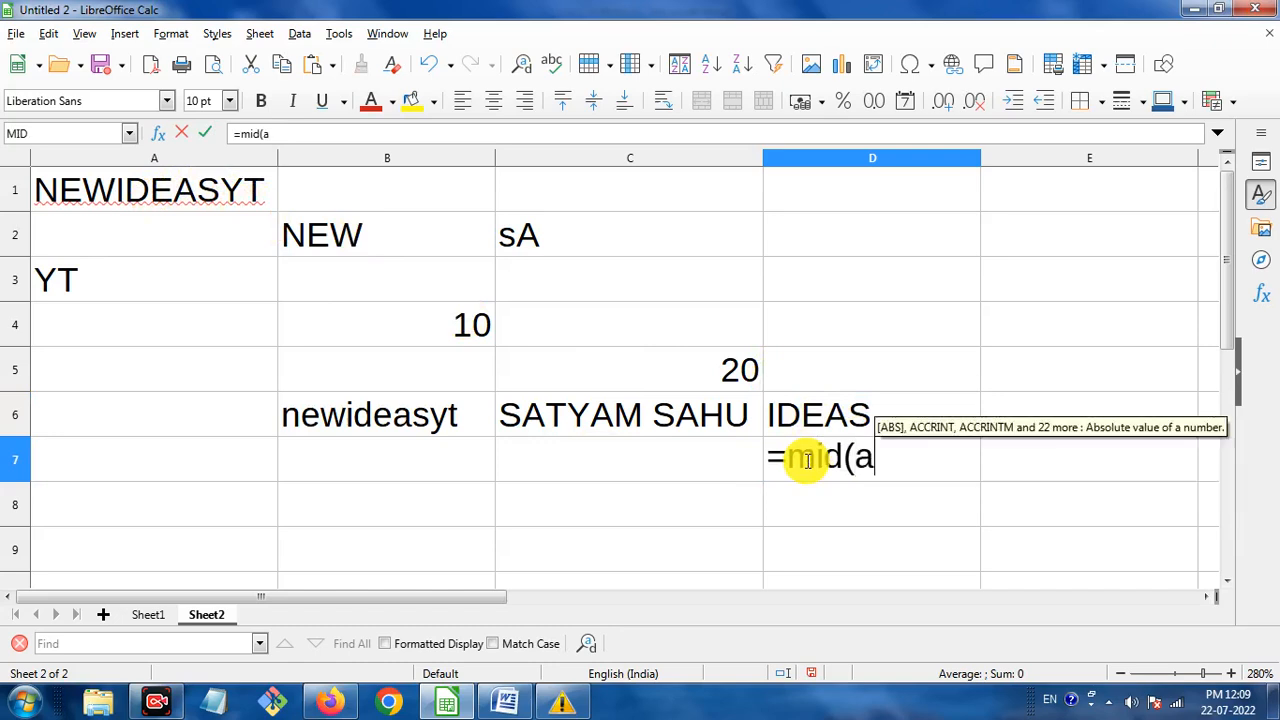
type("1,")
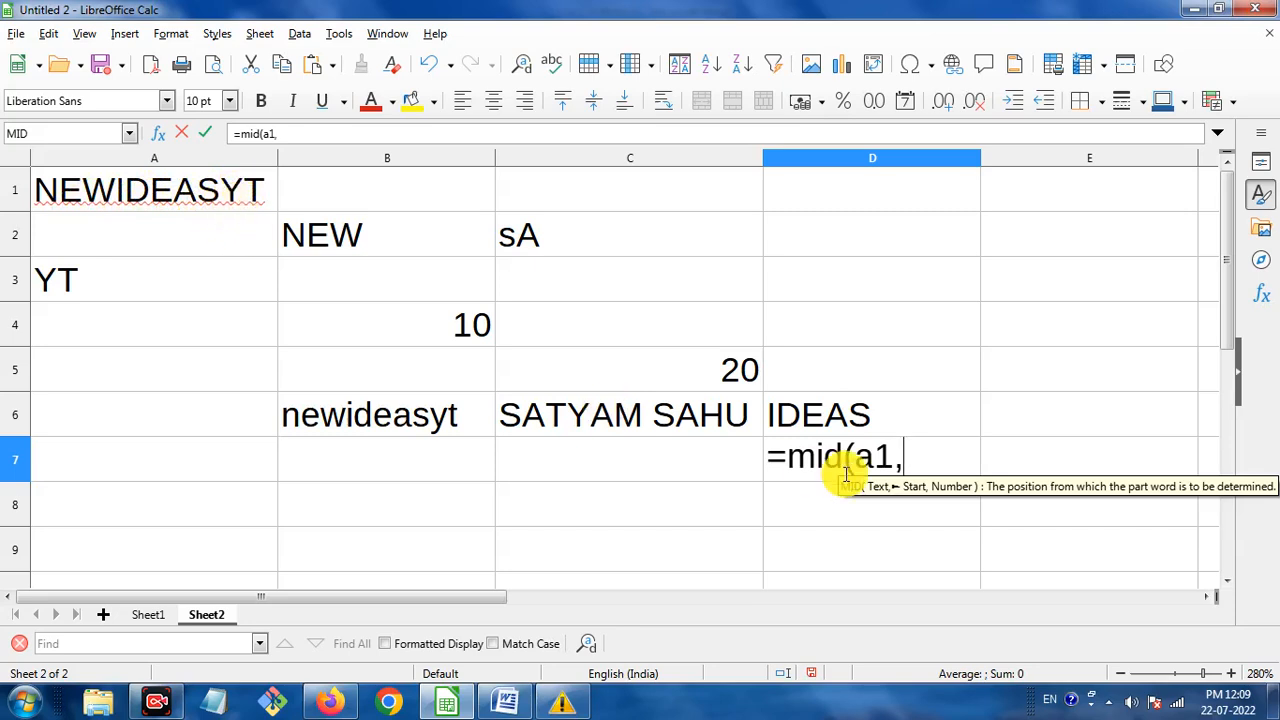
type("9,")
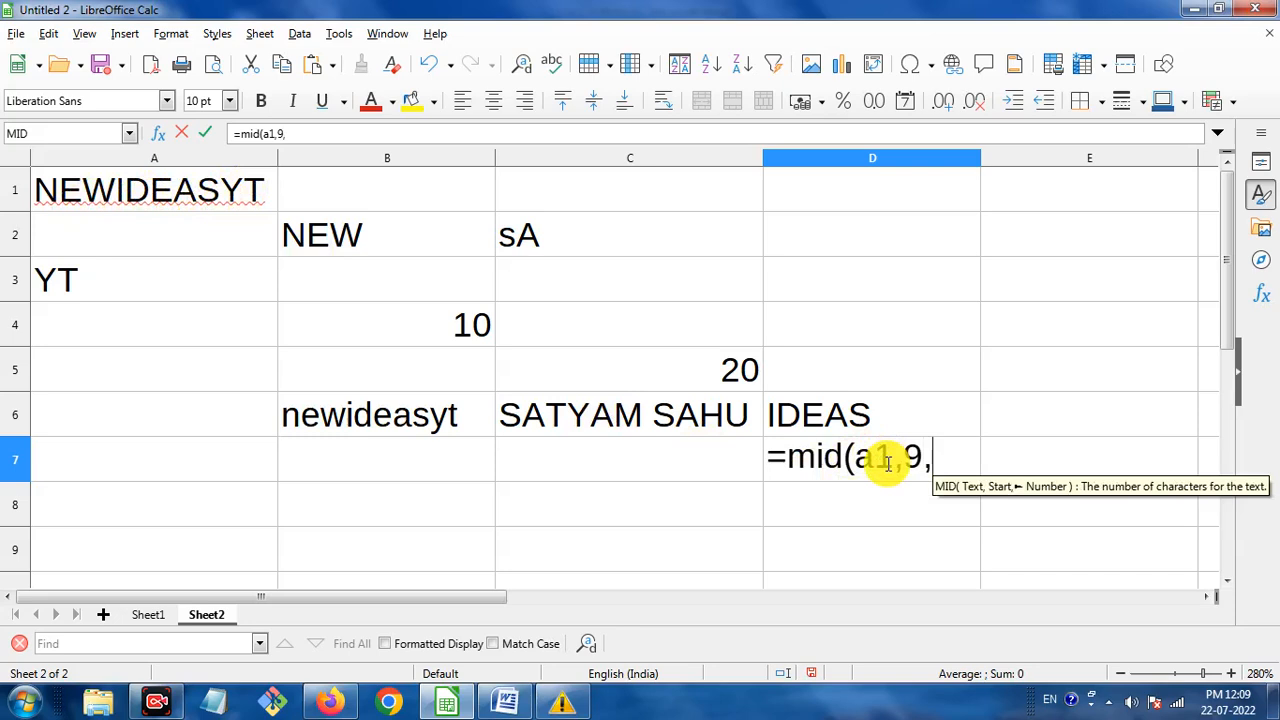
type("2")
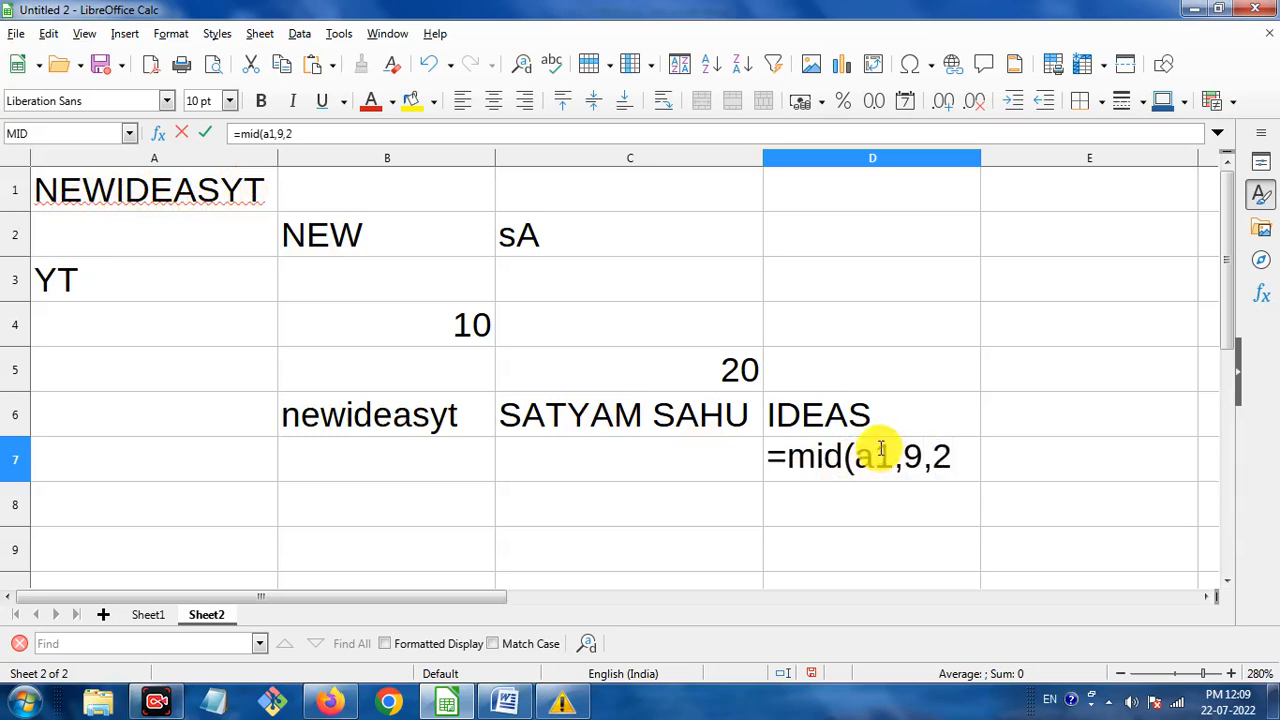
type(")")
key("Return")
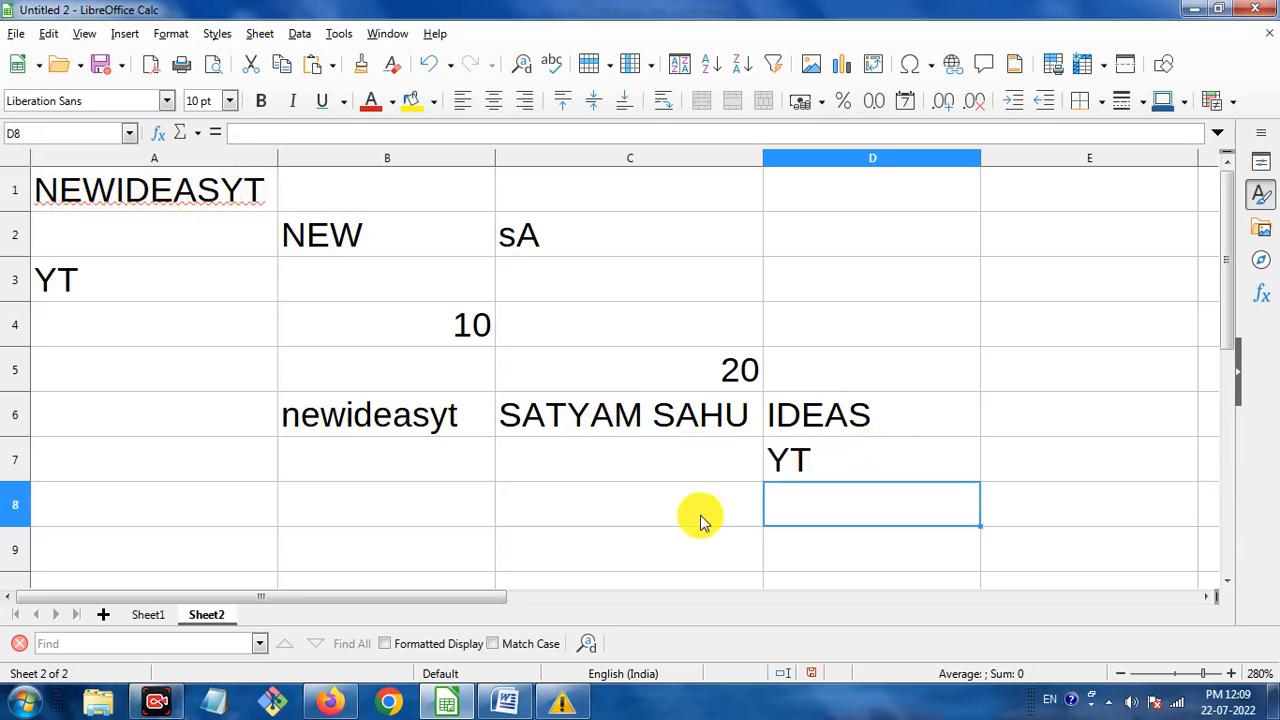
left_click(502, 700)
scroll(566, 420, "down", 3)
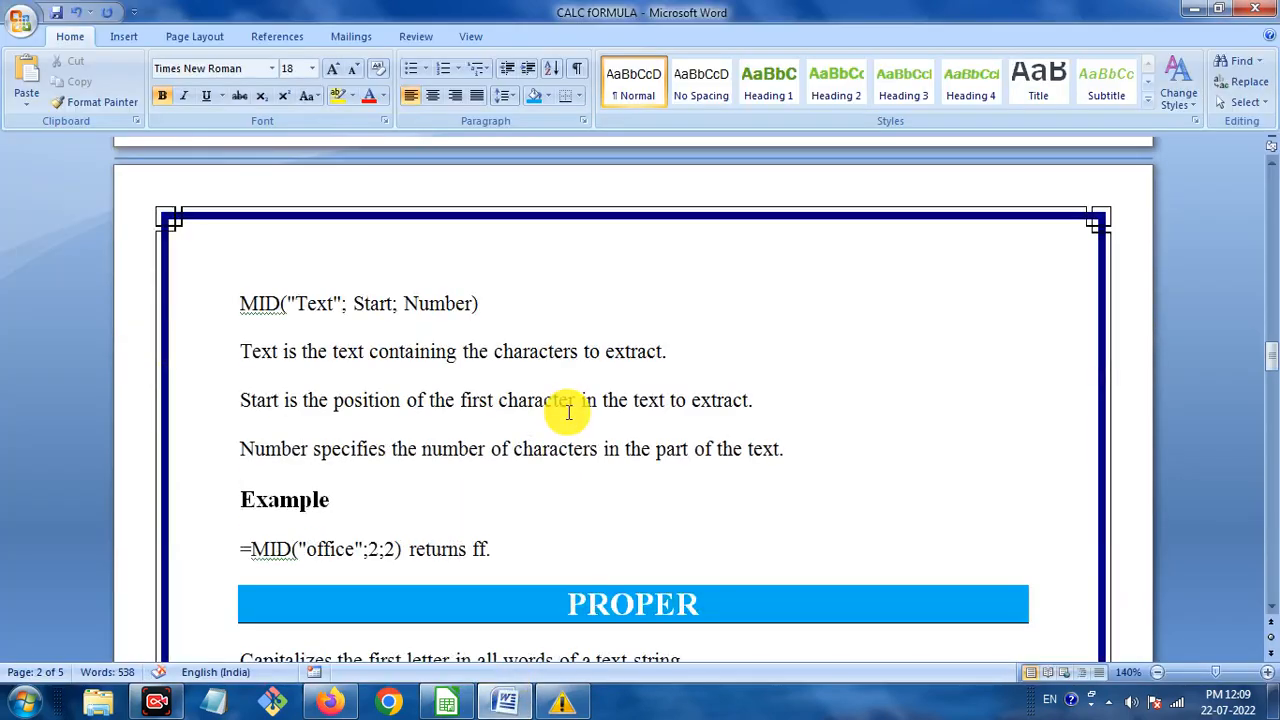
scroll(568, 412, "down", 5)
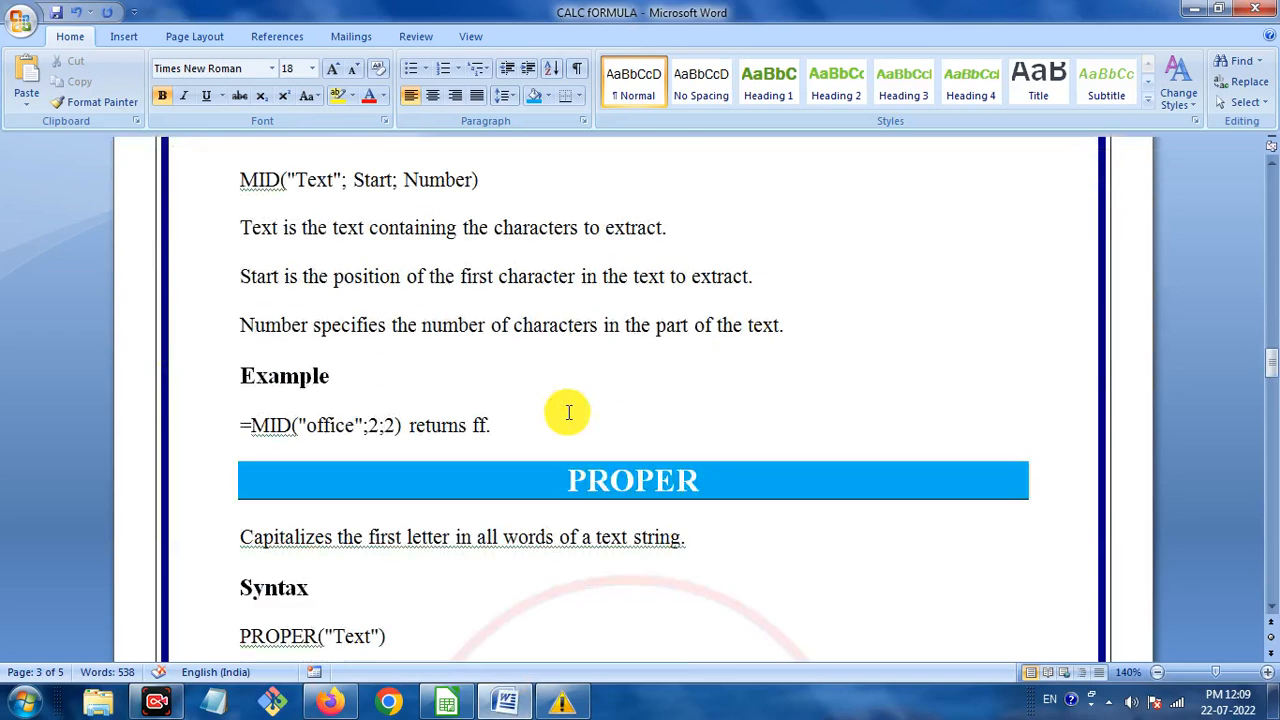
left_click(578, 290)
left_click_drag(604, 291, 711, 297)
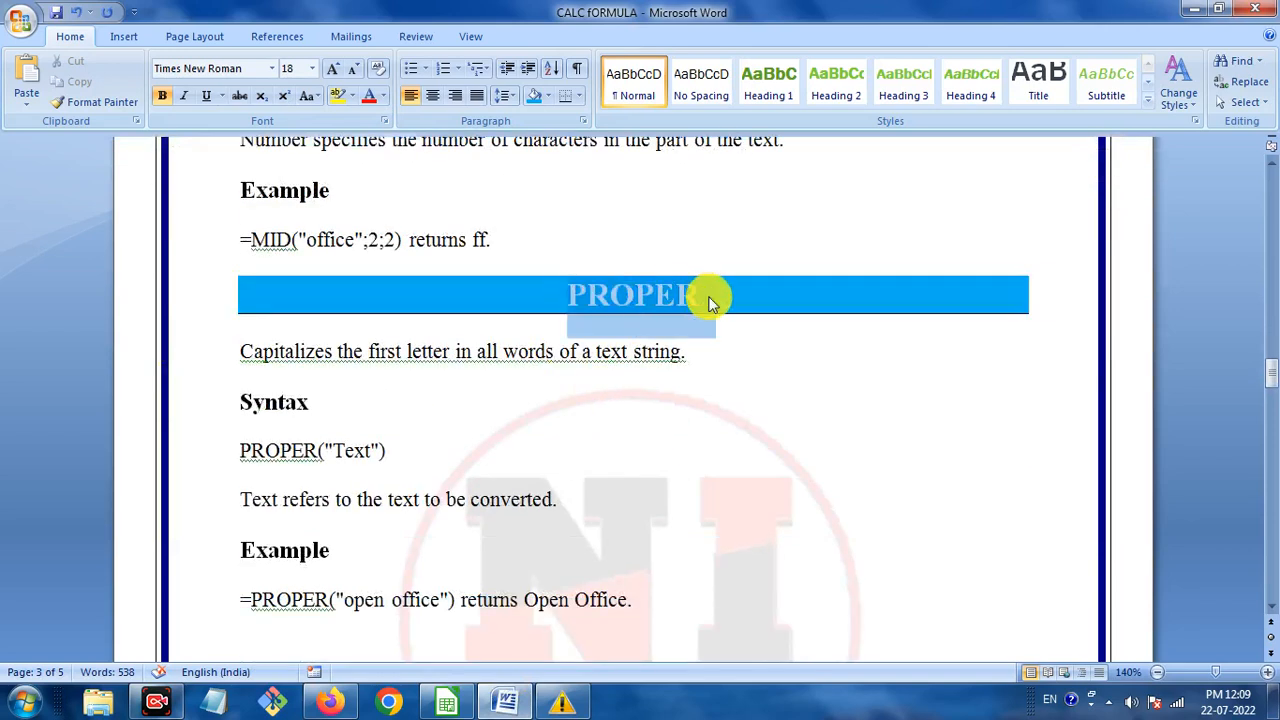
left_click(665, 362)
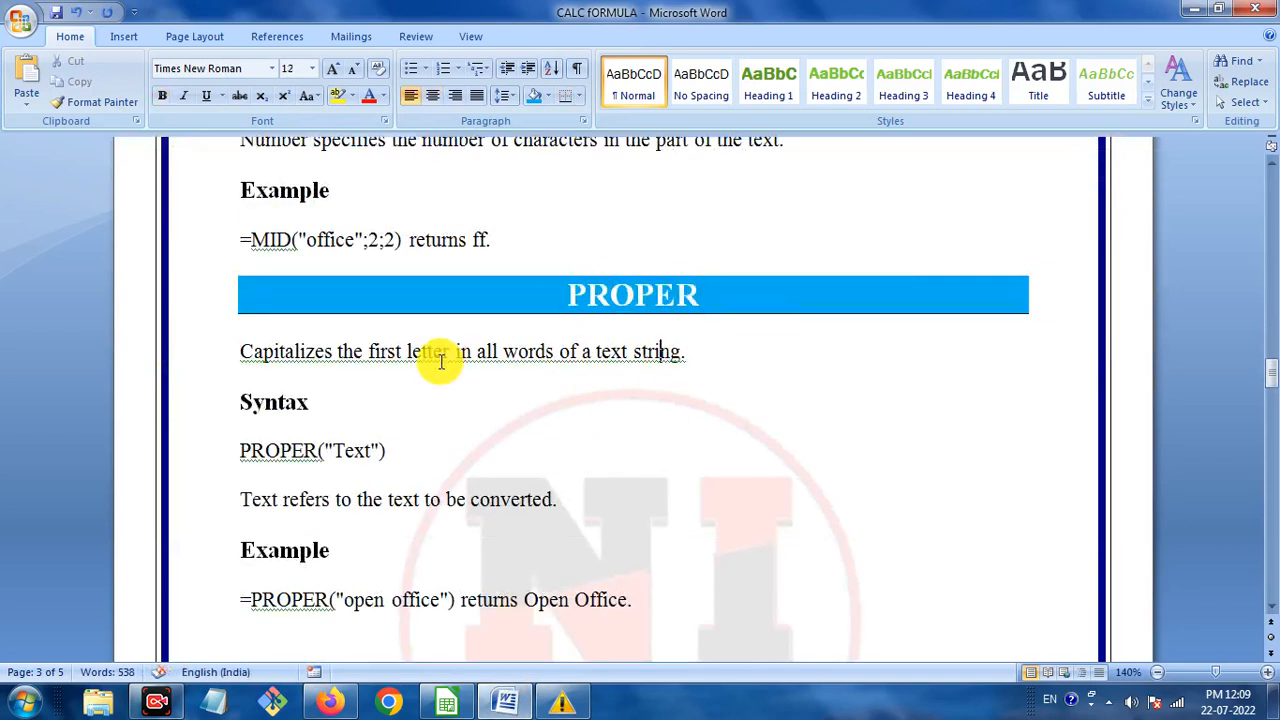
scroll(460, 375, "down", 1)
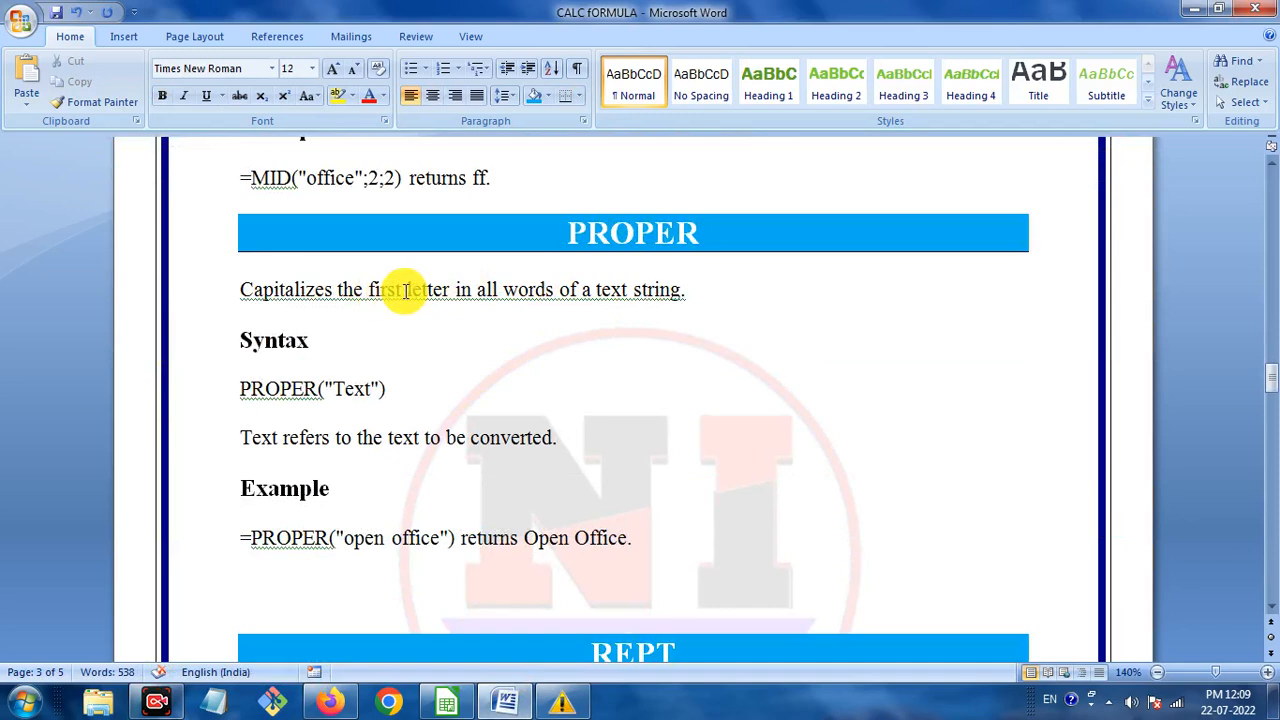
left_click_drag(241, 290, 295, 290)
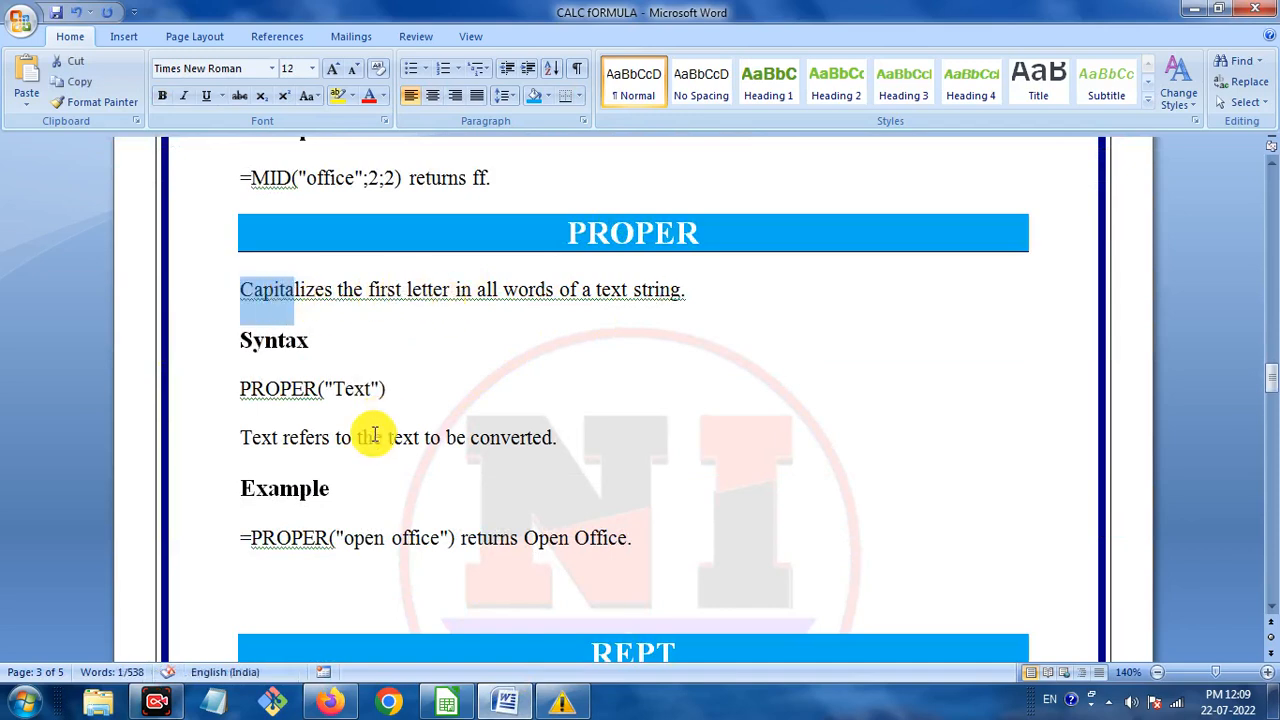
left_click(420, 490)
mouse_move(565, 700)
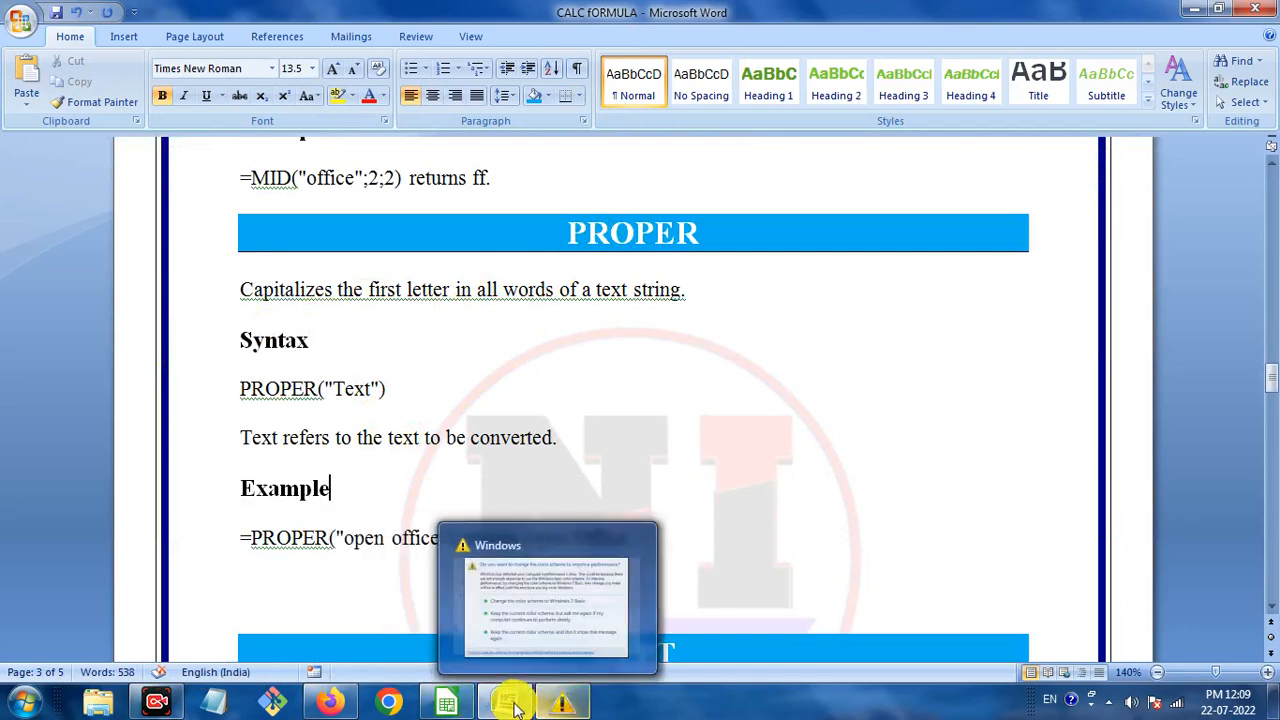
left_click(458, 706)
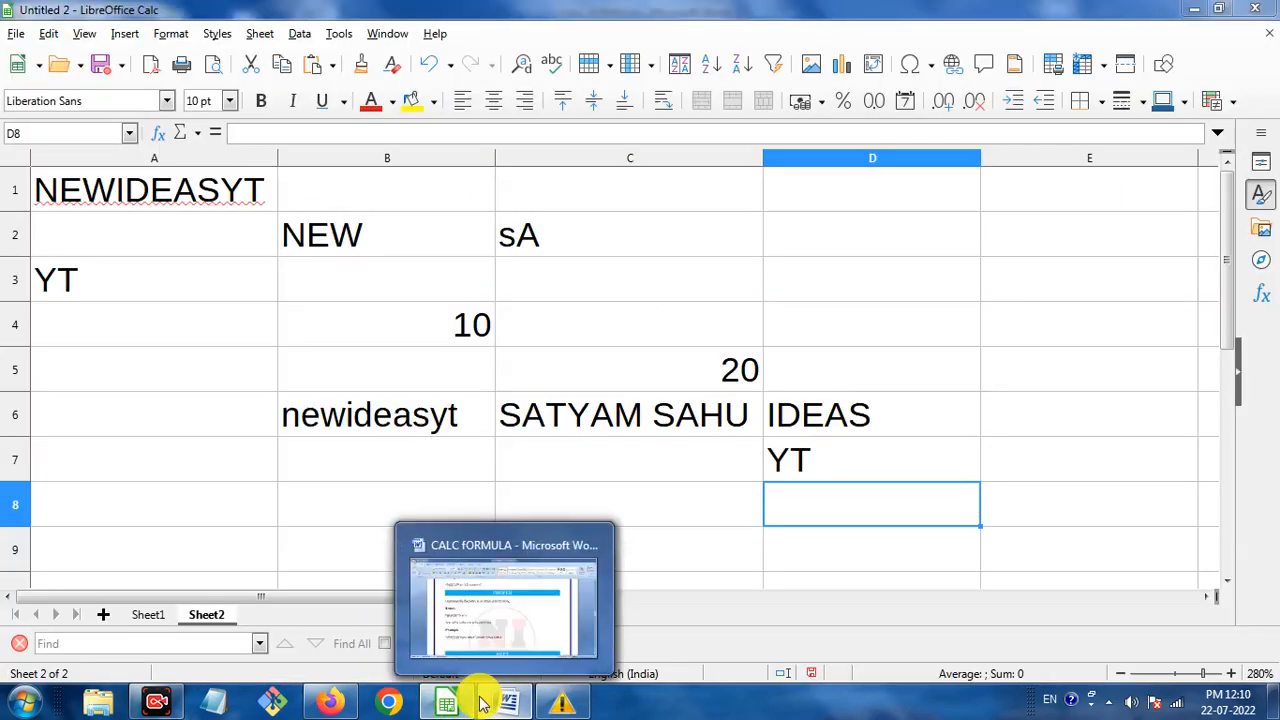
left_click(455, 703)
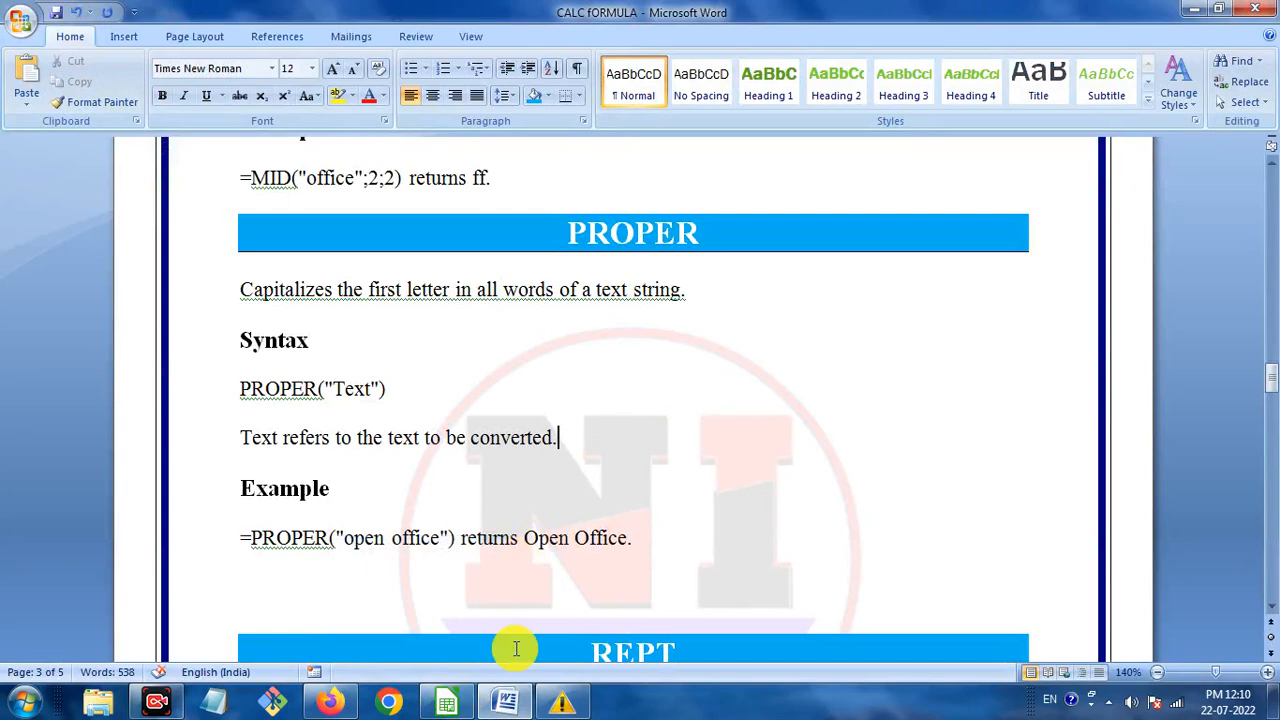
left_click(455, 702)
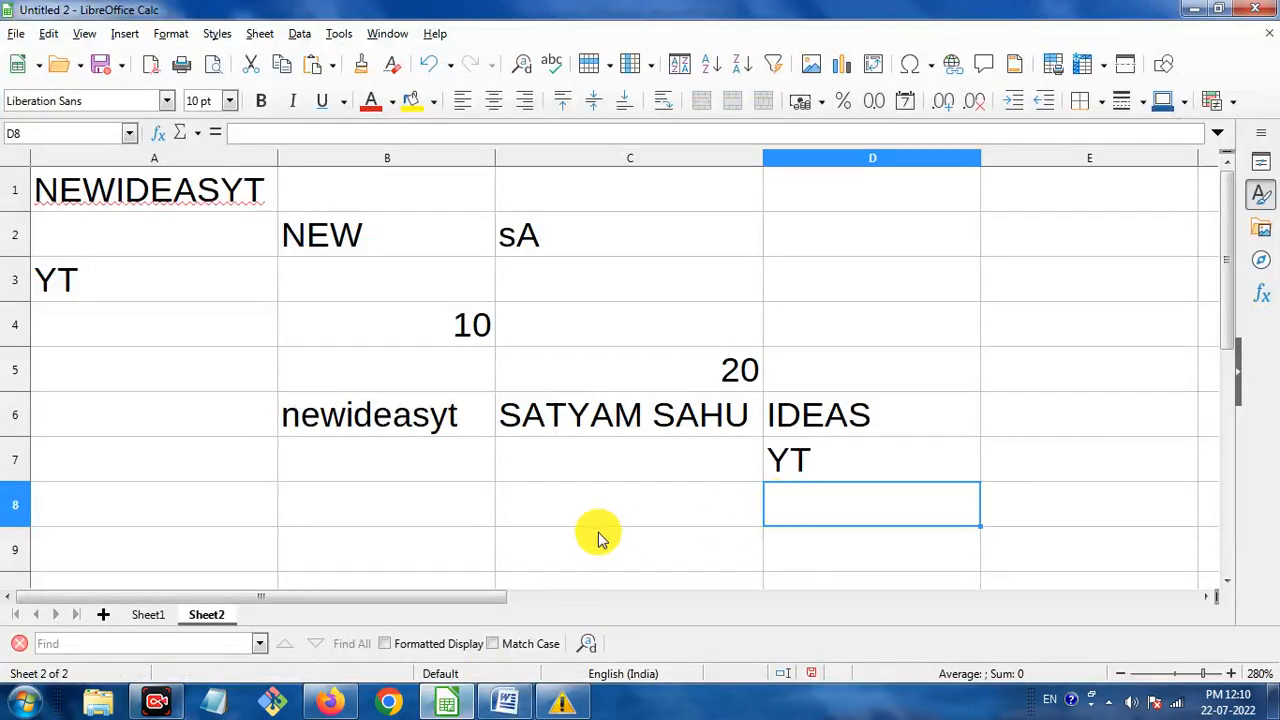
scroll(718, 382, "down", 2)
scroll(465, 372, "up", 2)
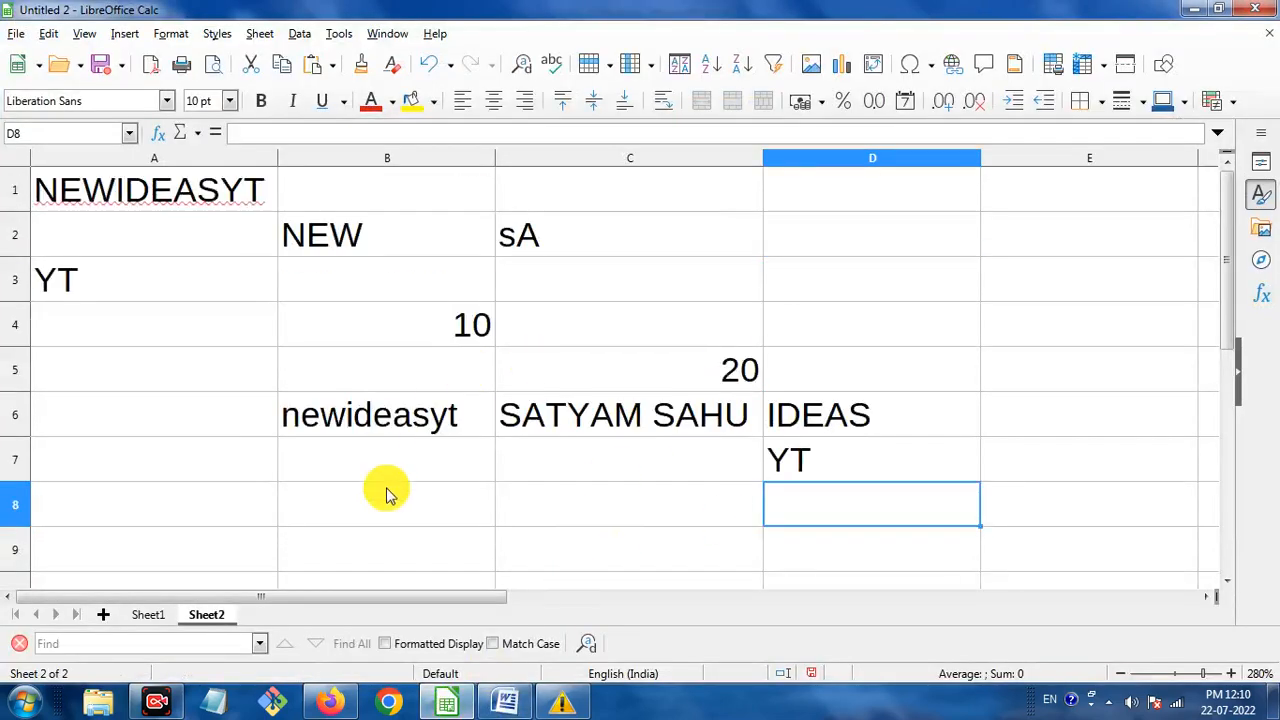
left_click(390, 509)
Enter =PROPER("examjila is a number one website for o level") in B8, fixing typos.
type("=prpoer")
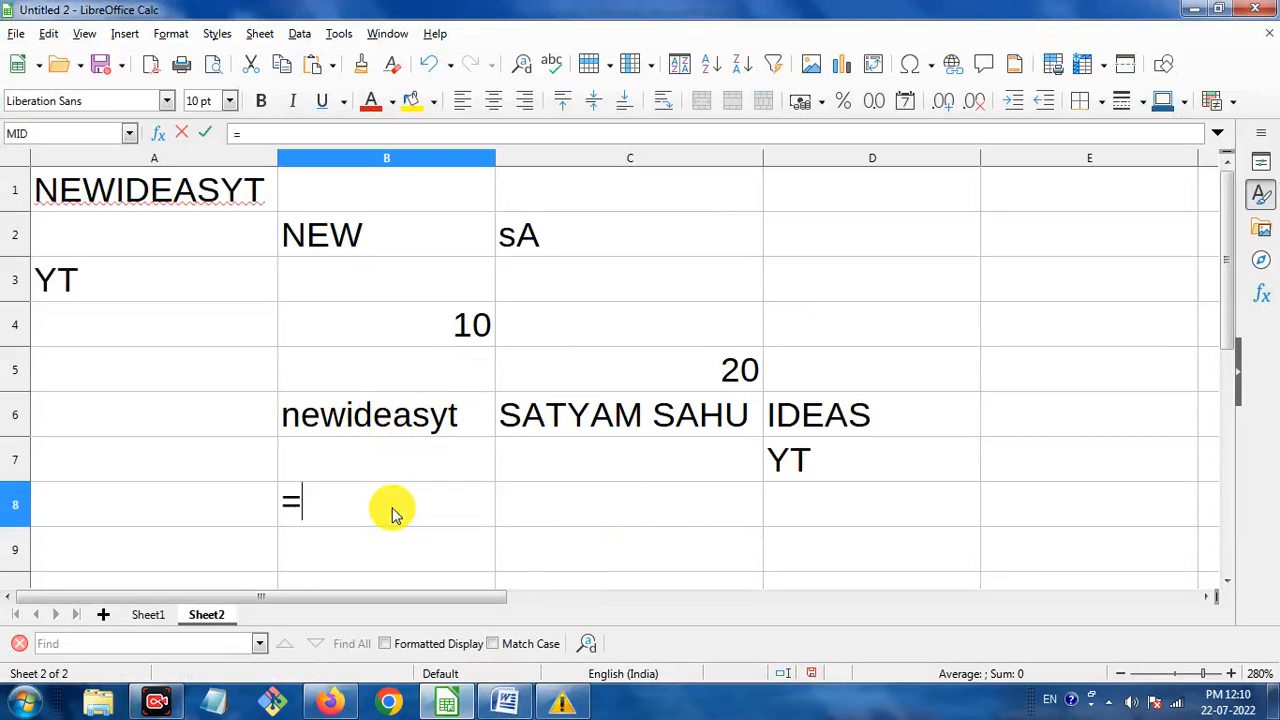
key("BackSpace")
key("BackSpace")
key("BackSpace")
key("BackSpace")
type("op")
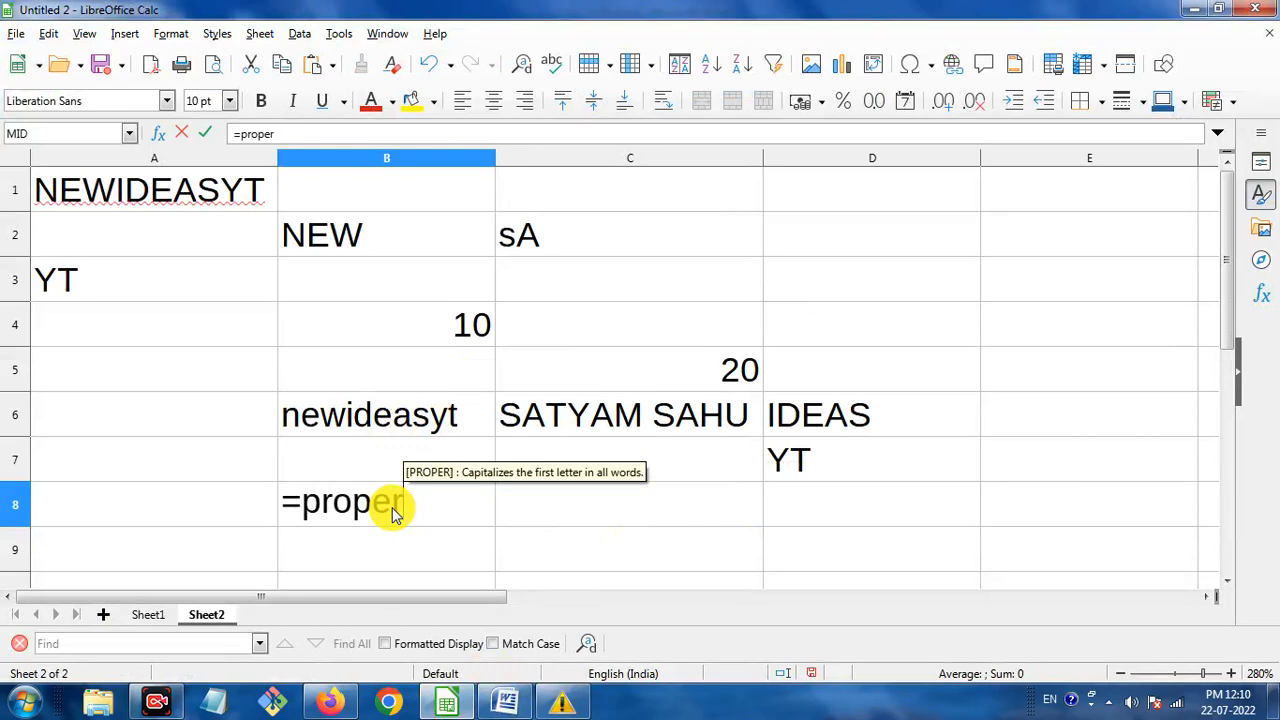
key("Return")
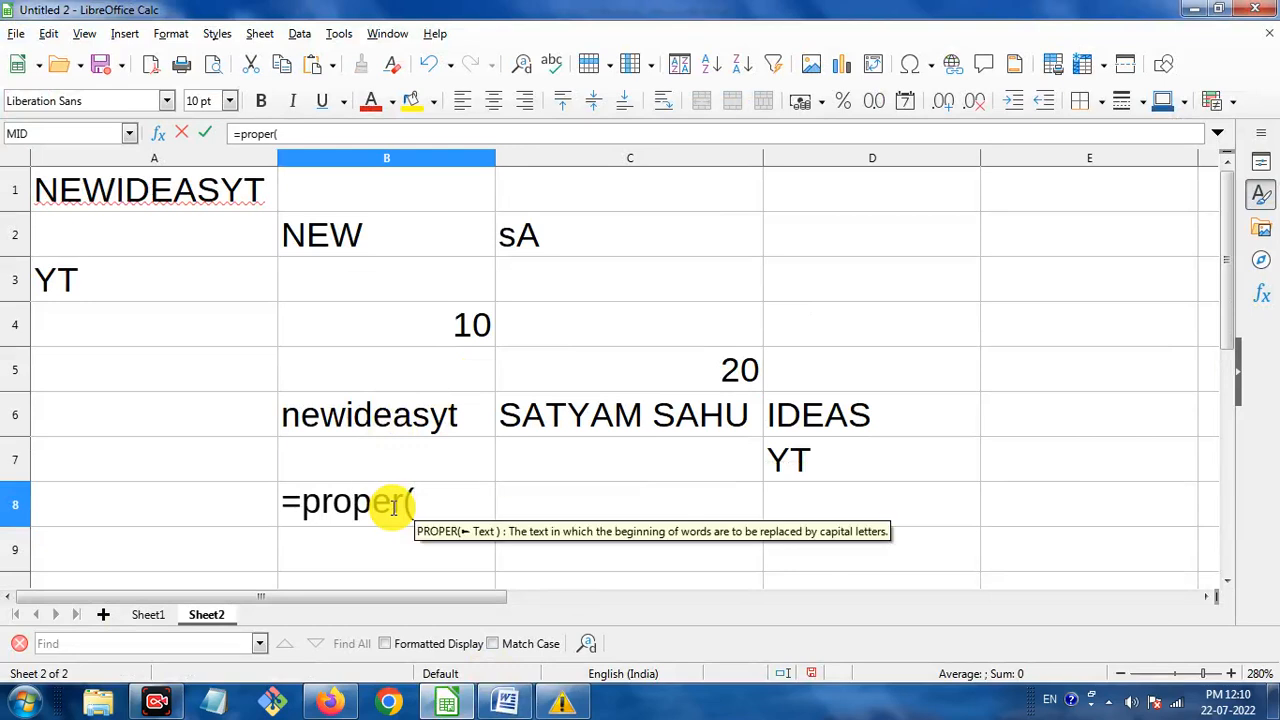
type("\"\"")
key("Left")
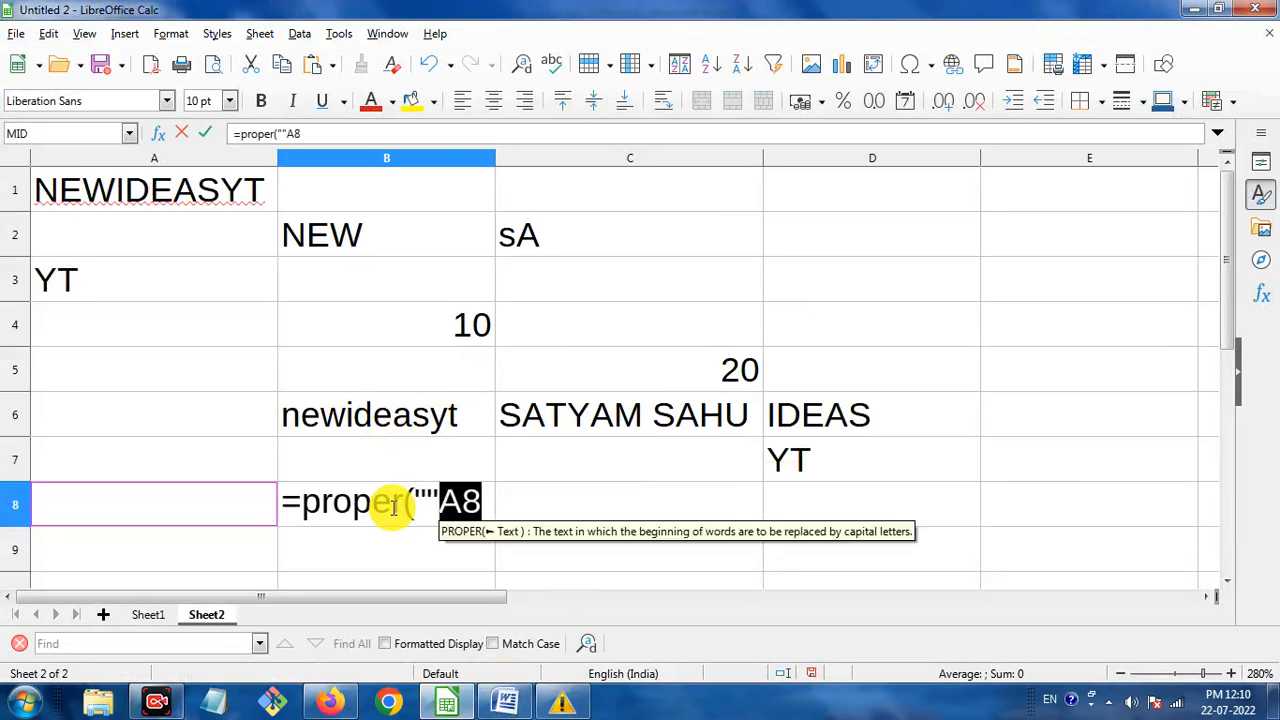
type("A")
key("BackSpace")
key("BackSpace")
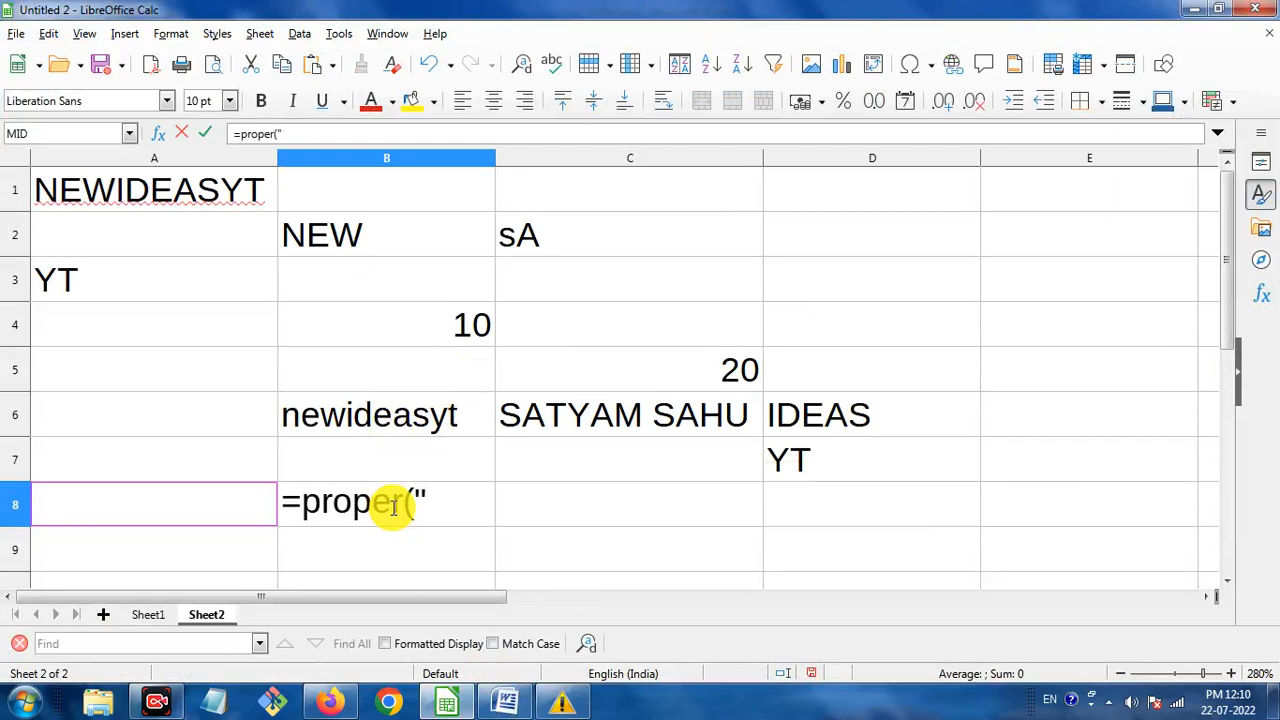
type("examjila ")
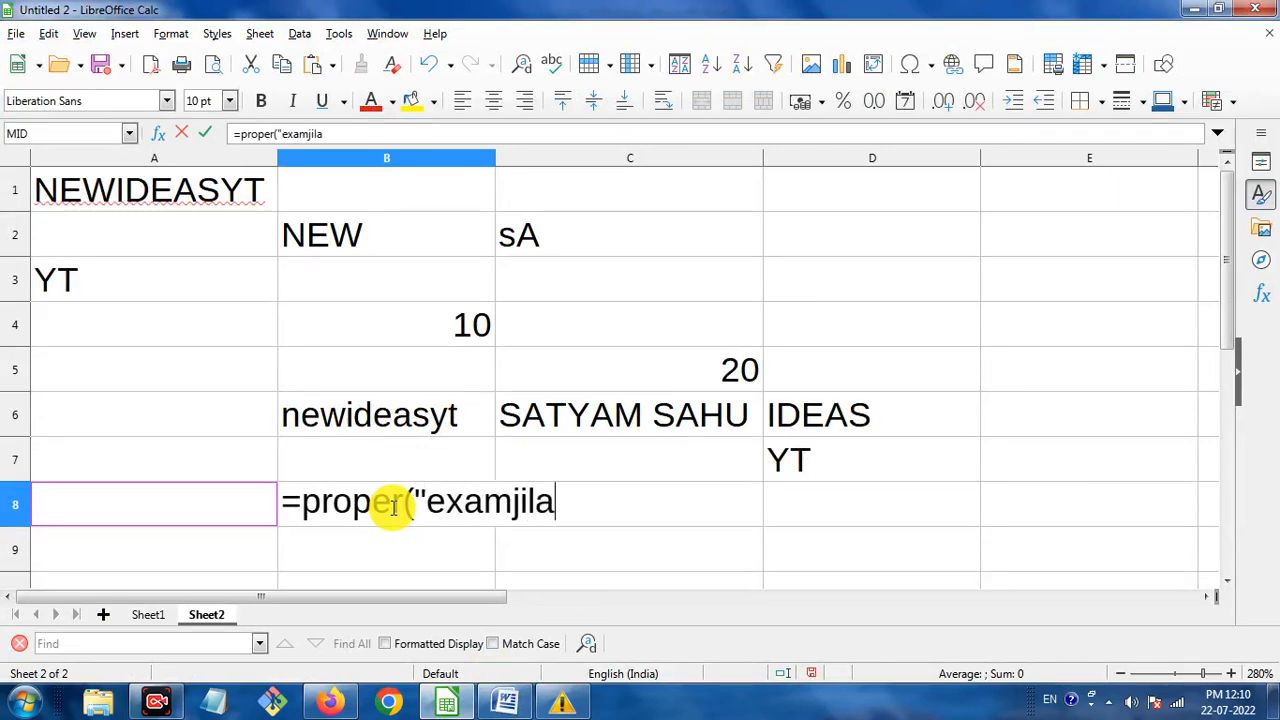
type("is a number")
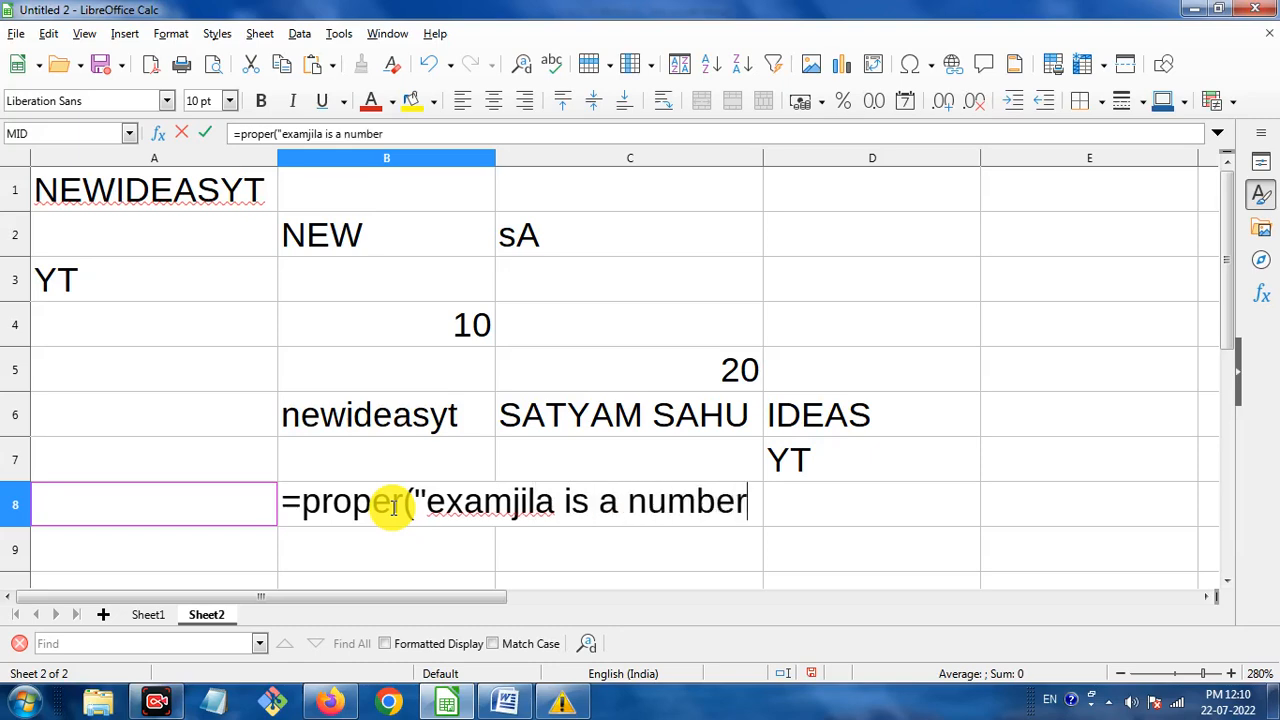
type(" one we")
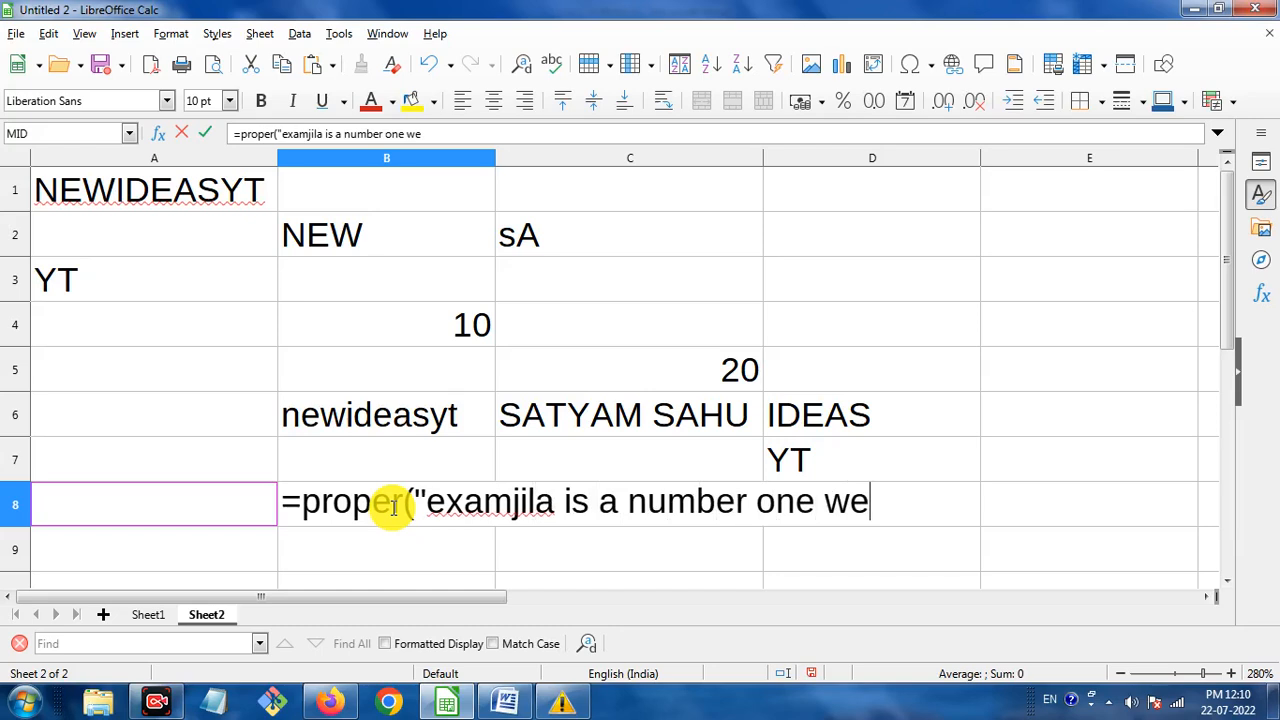
type("bsite")
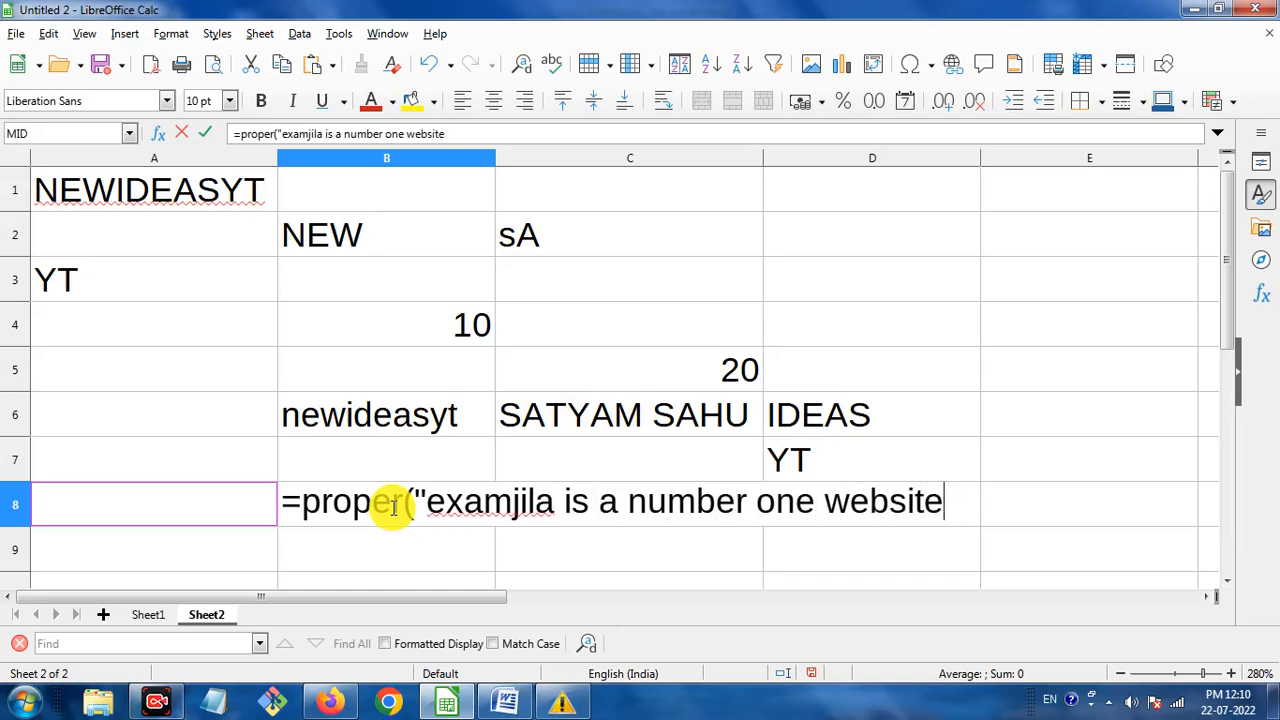
type("rfopr")
key("BackSpace")
key("BackSpace")
type("r o lev")
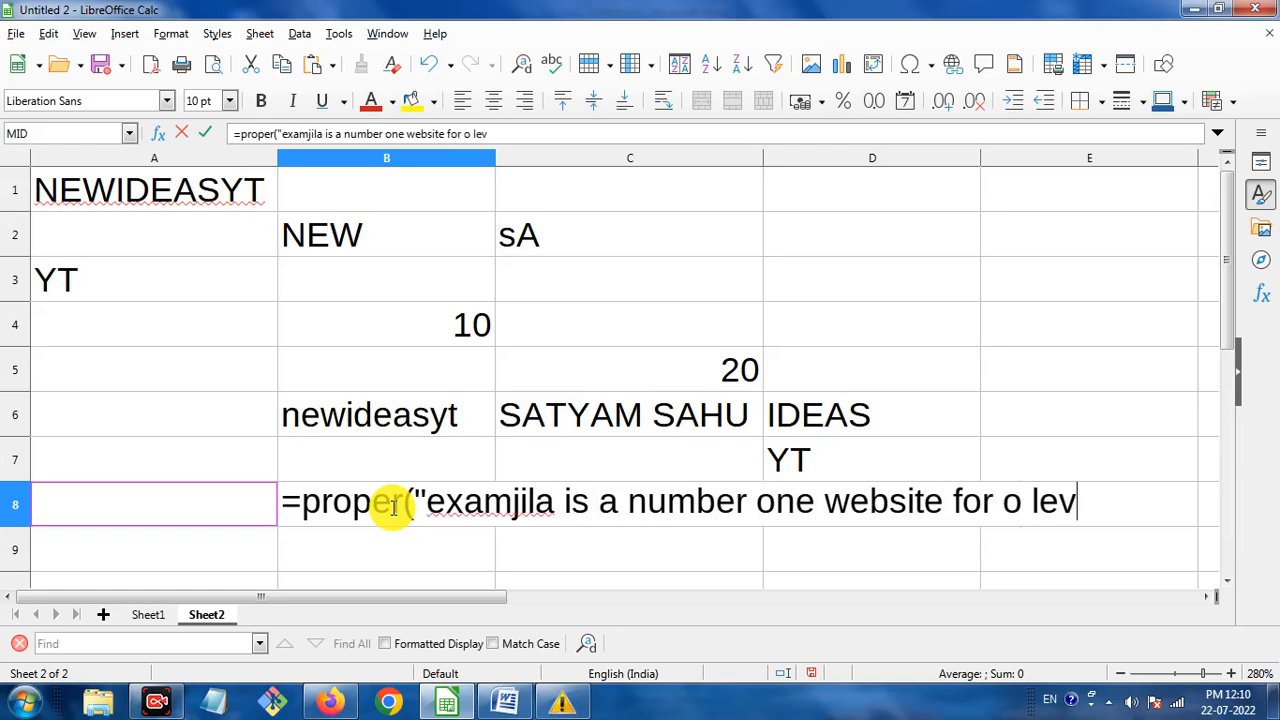
type("el\"")
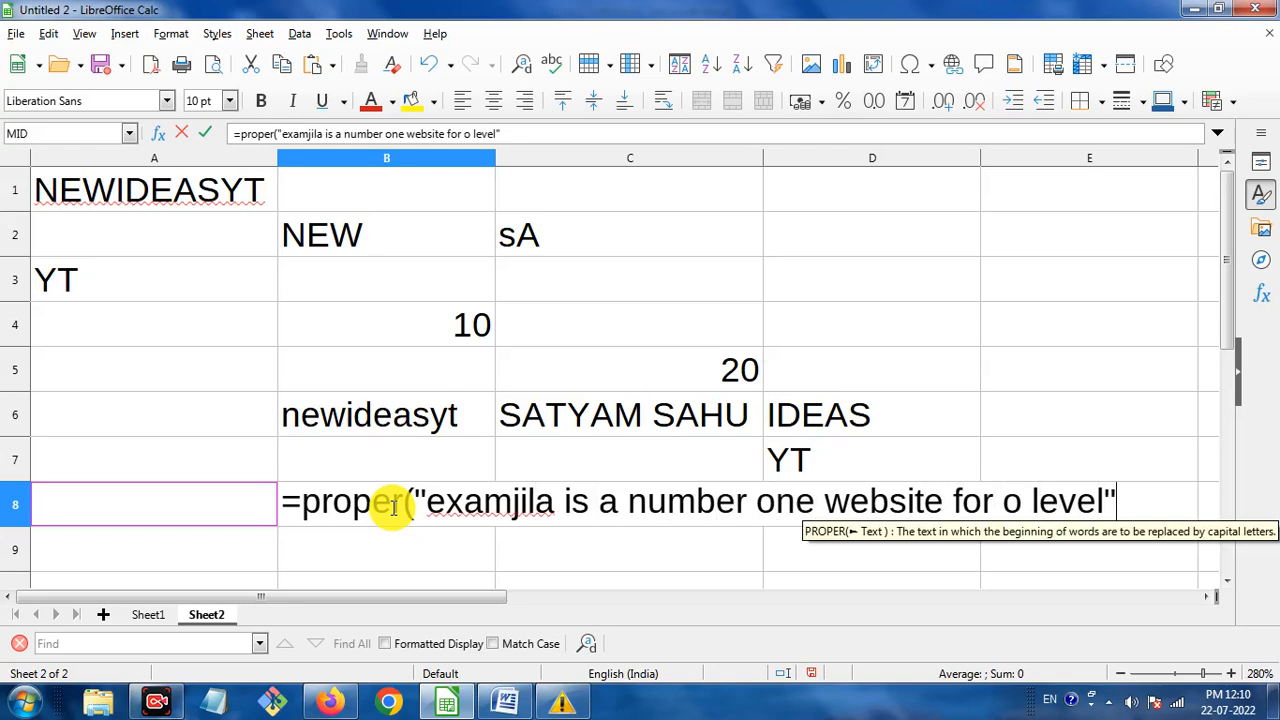
type(")")
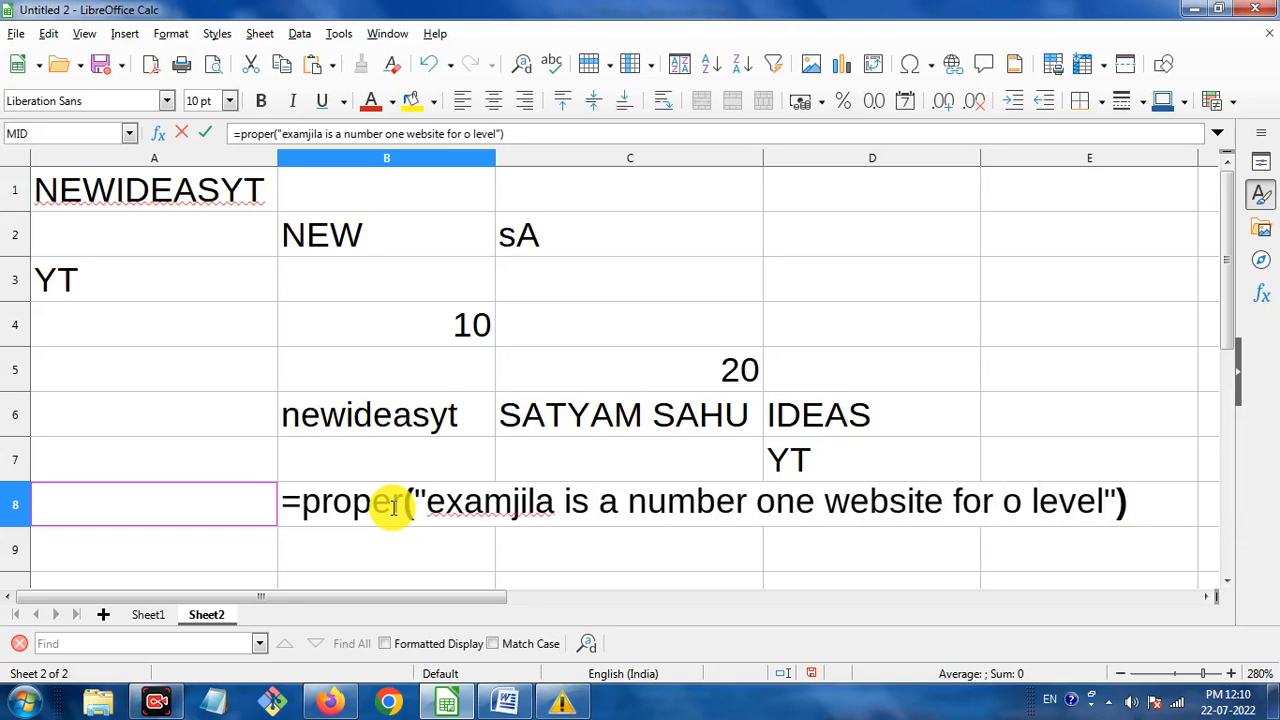
key("Return")
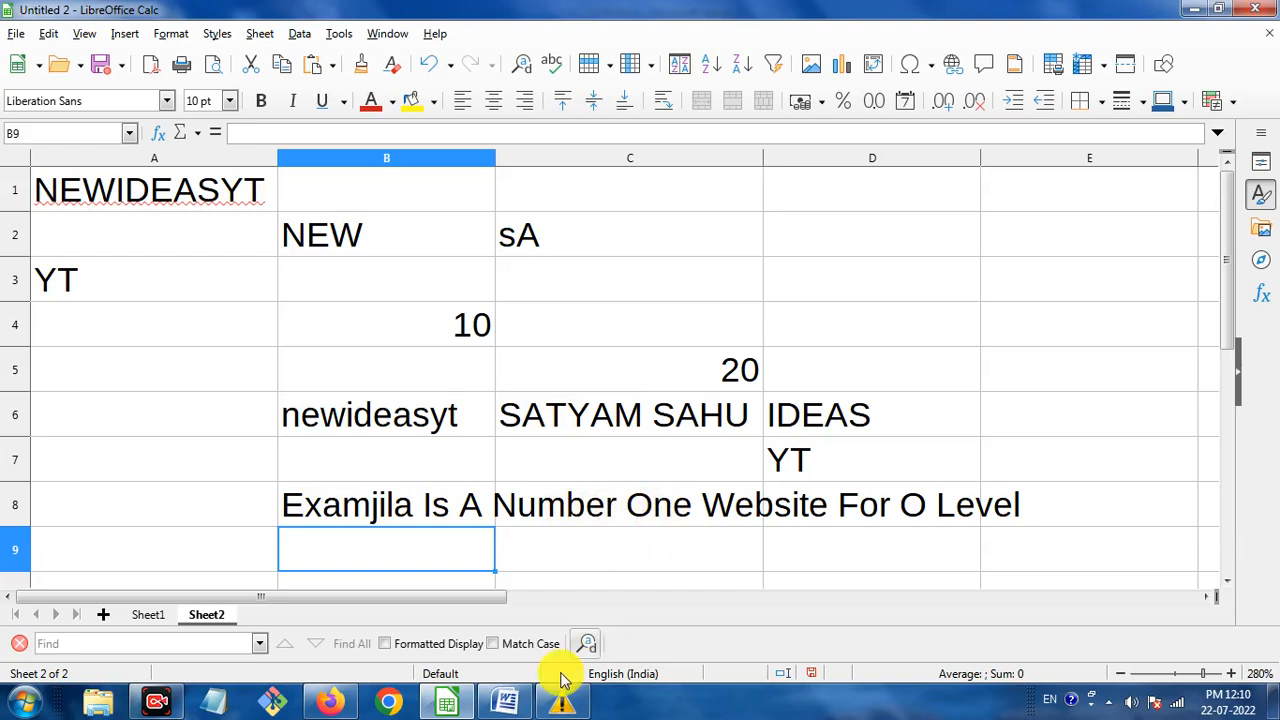
left_click(506, 700)
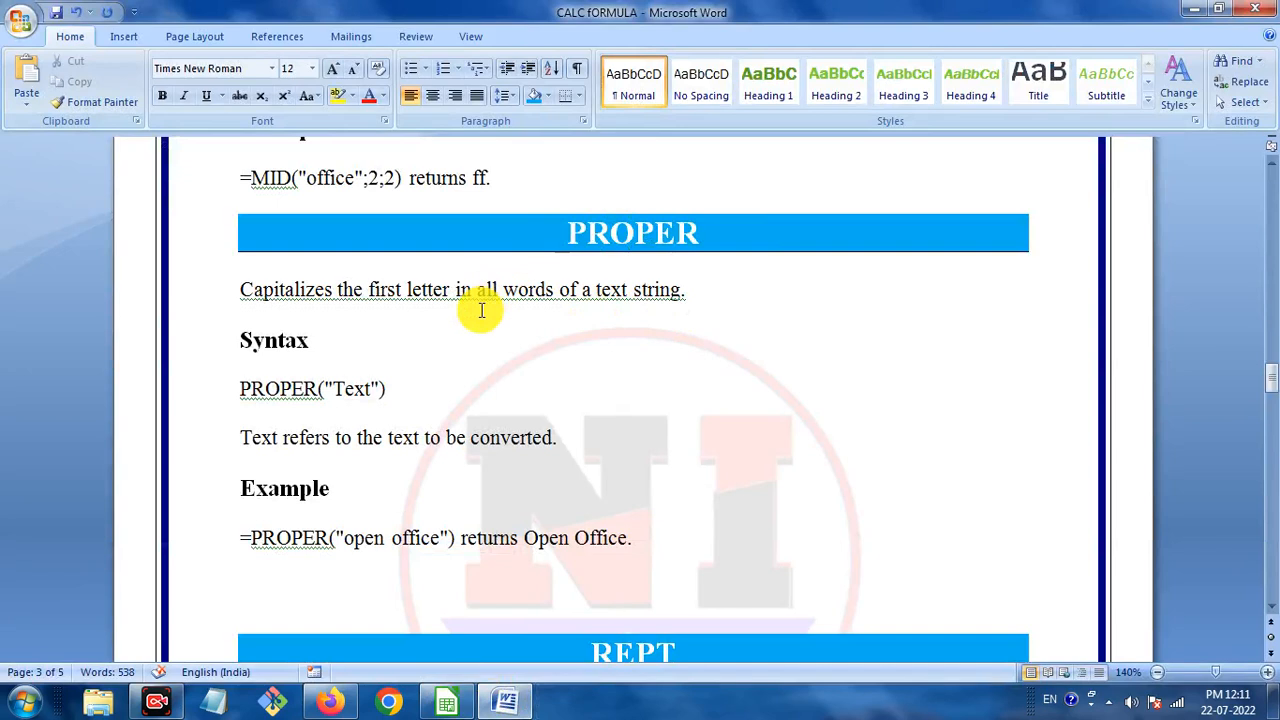
Scroll the Word reference to the REPT section and select its heading.
scroll(494, 317, "down", 3)
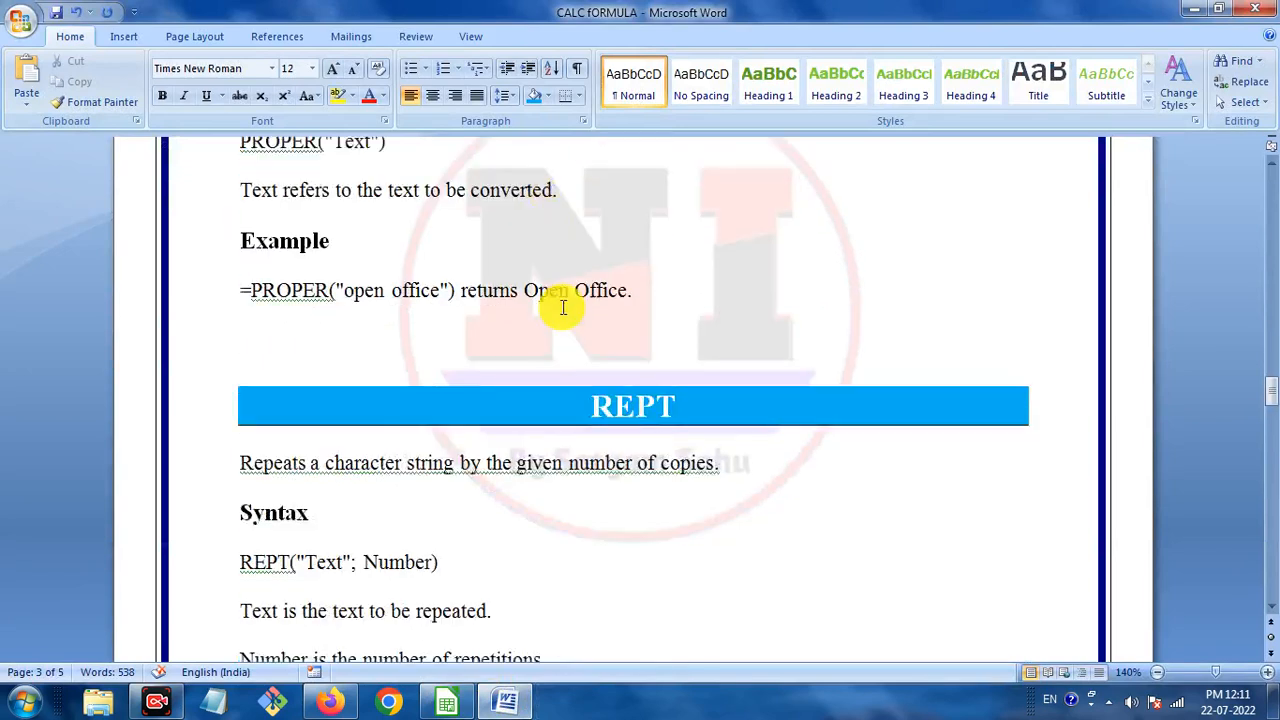
left_click_drag(586, 347, 723, 346)
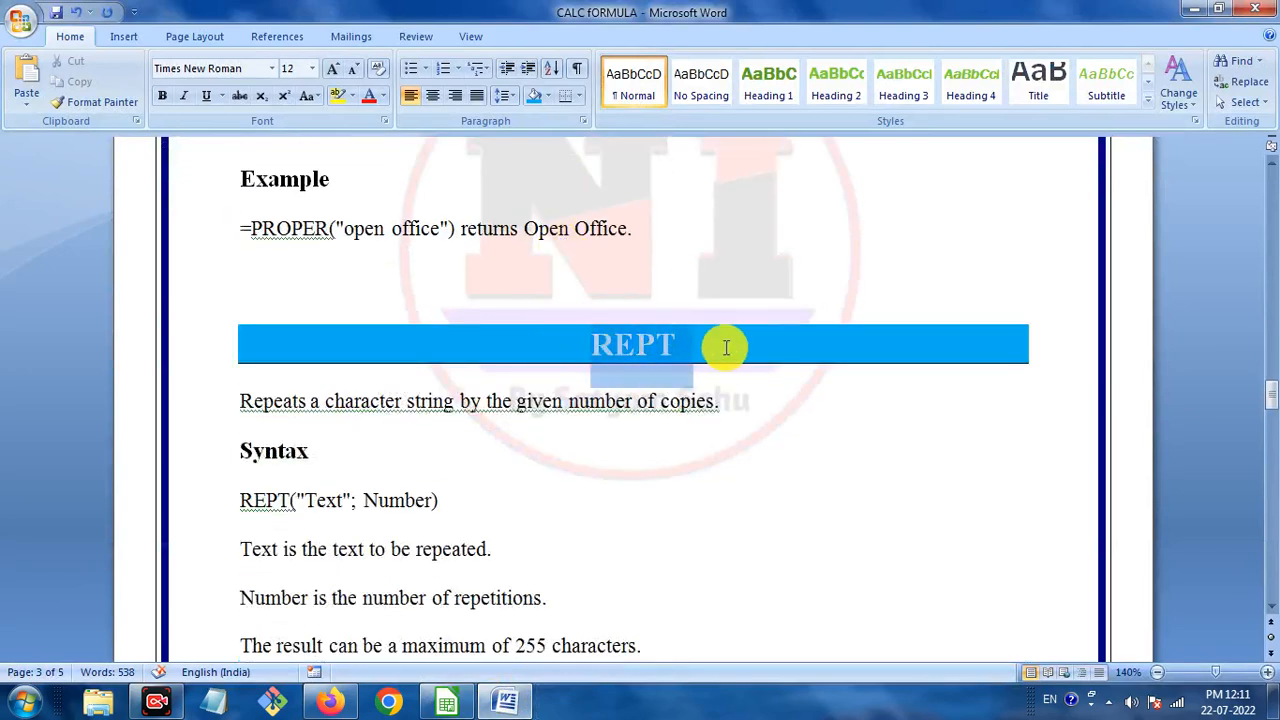
left_click(625, 355)
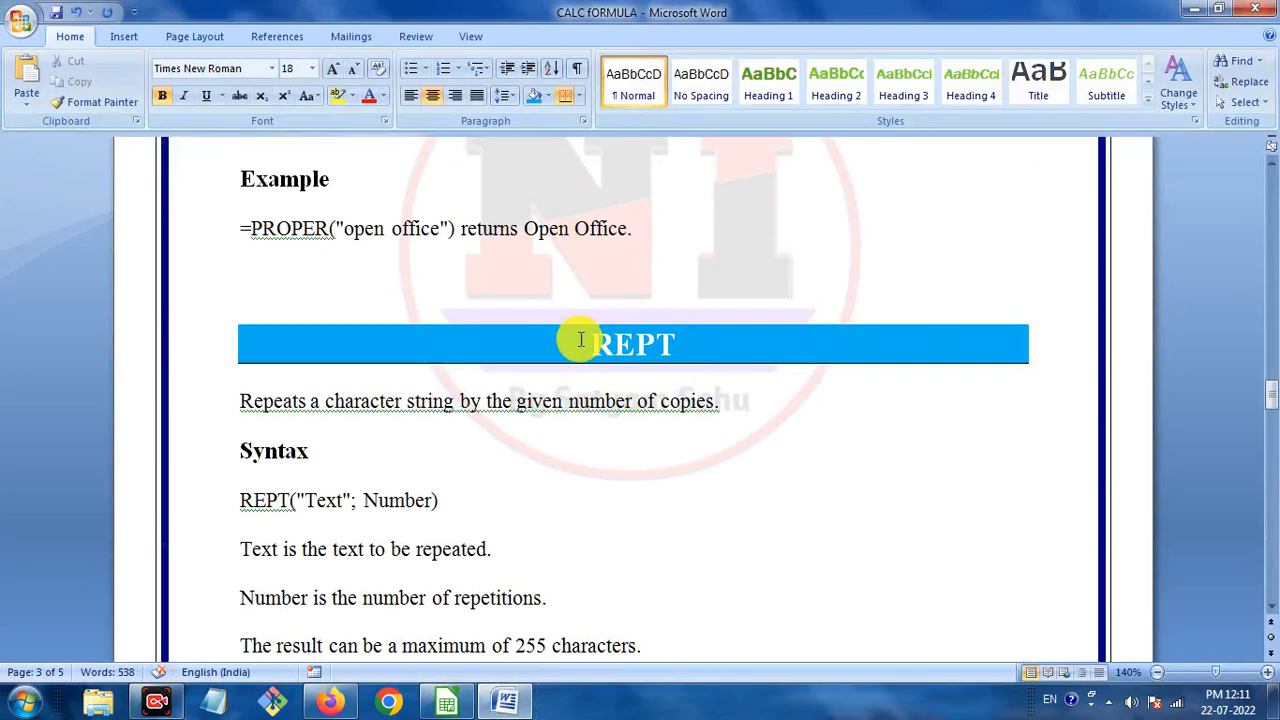
double_click(600, 340)
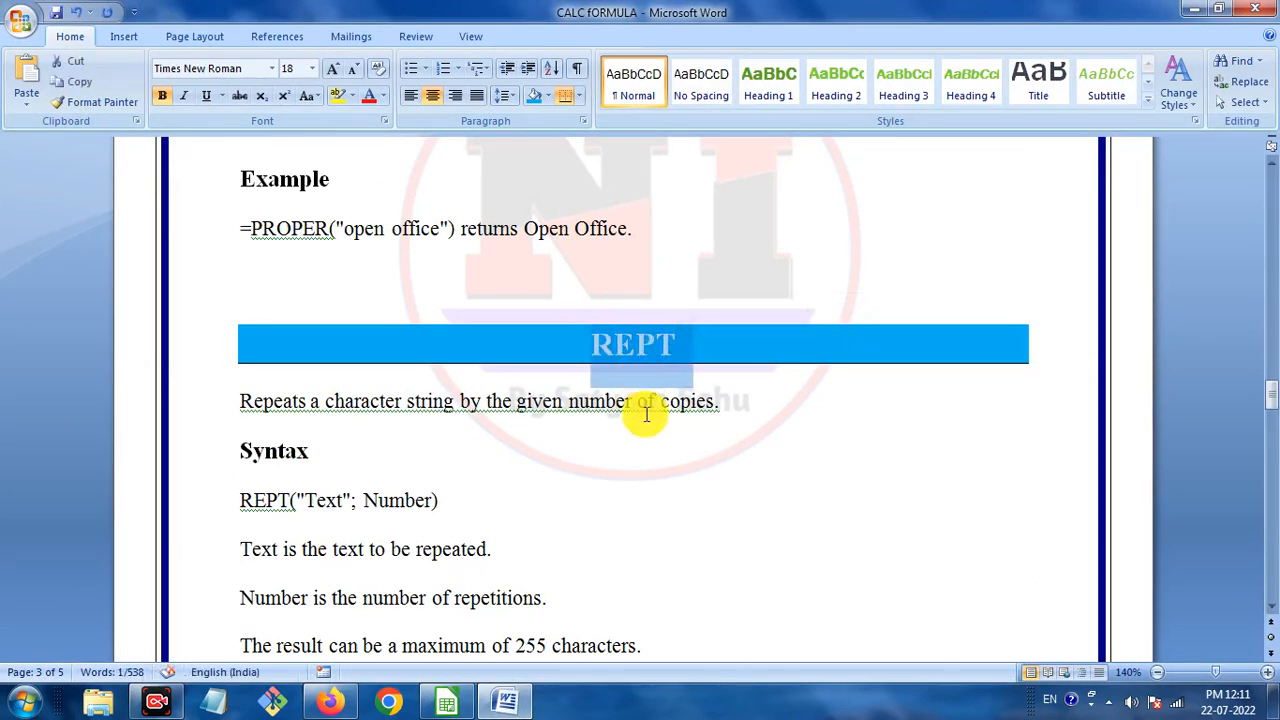
Enter a REPT formula in C11 that repeats a quoted sample word 5 times.
mouse_move(340, 700)
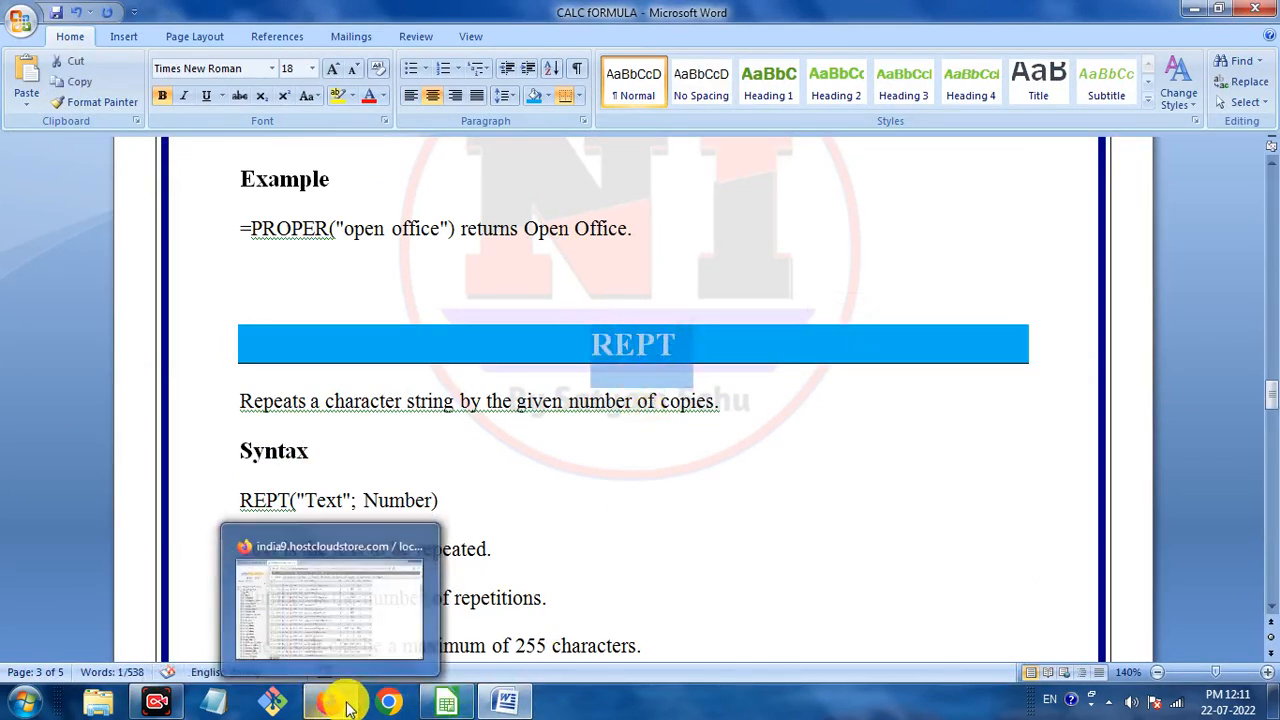
left_click(447, 700)
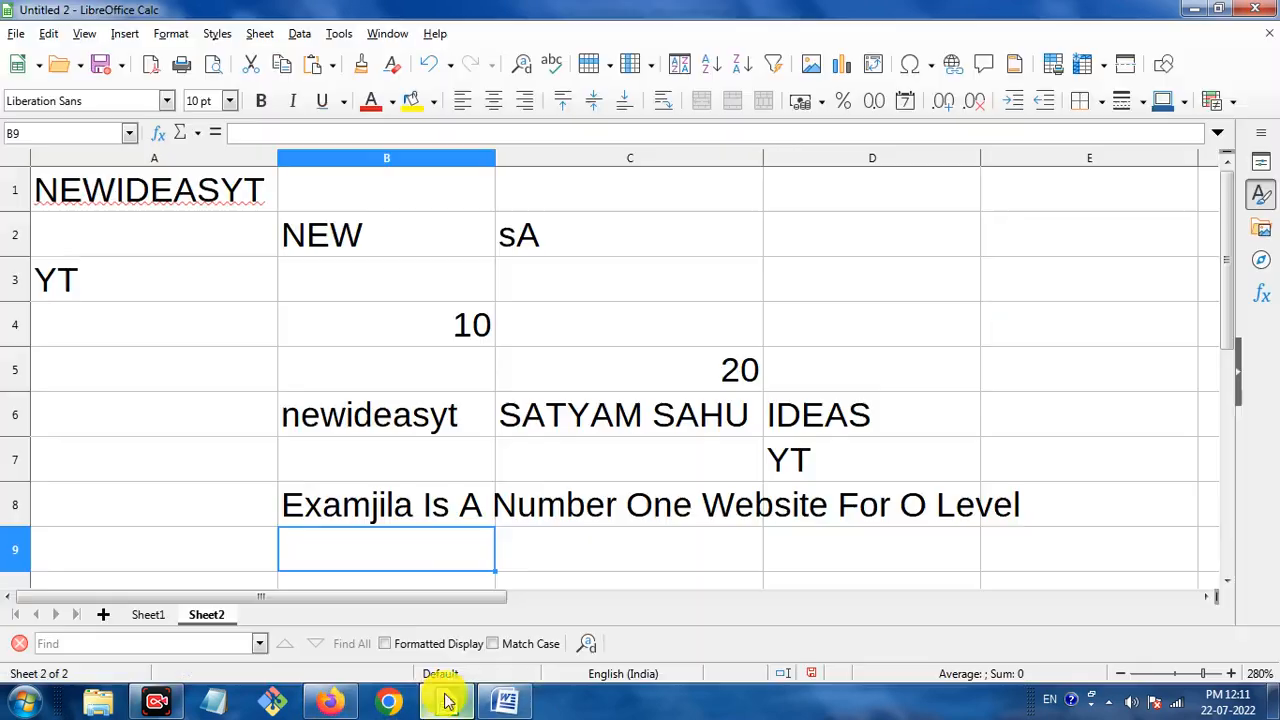
scroll(591, 529, "down", 2)
left_click(557, 373)
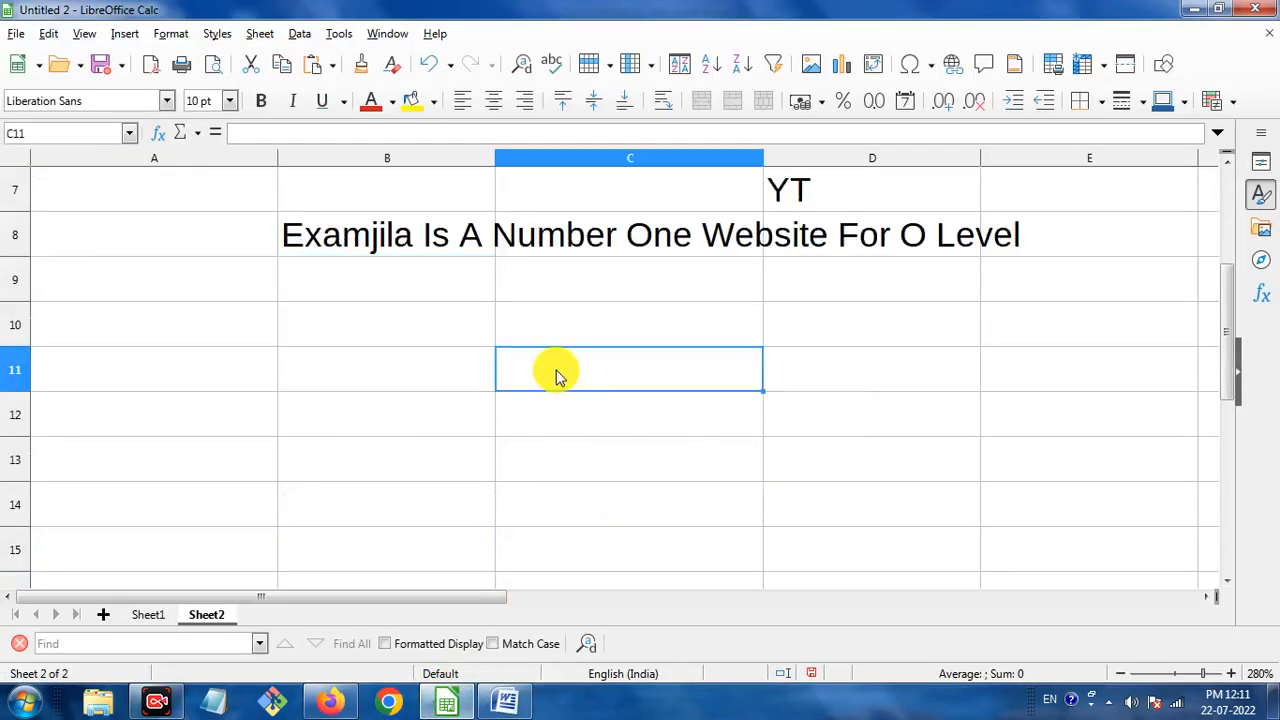
type("=rep")
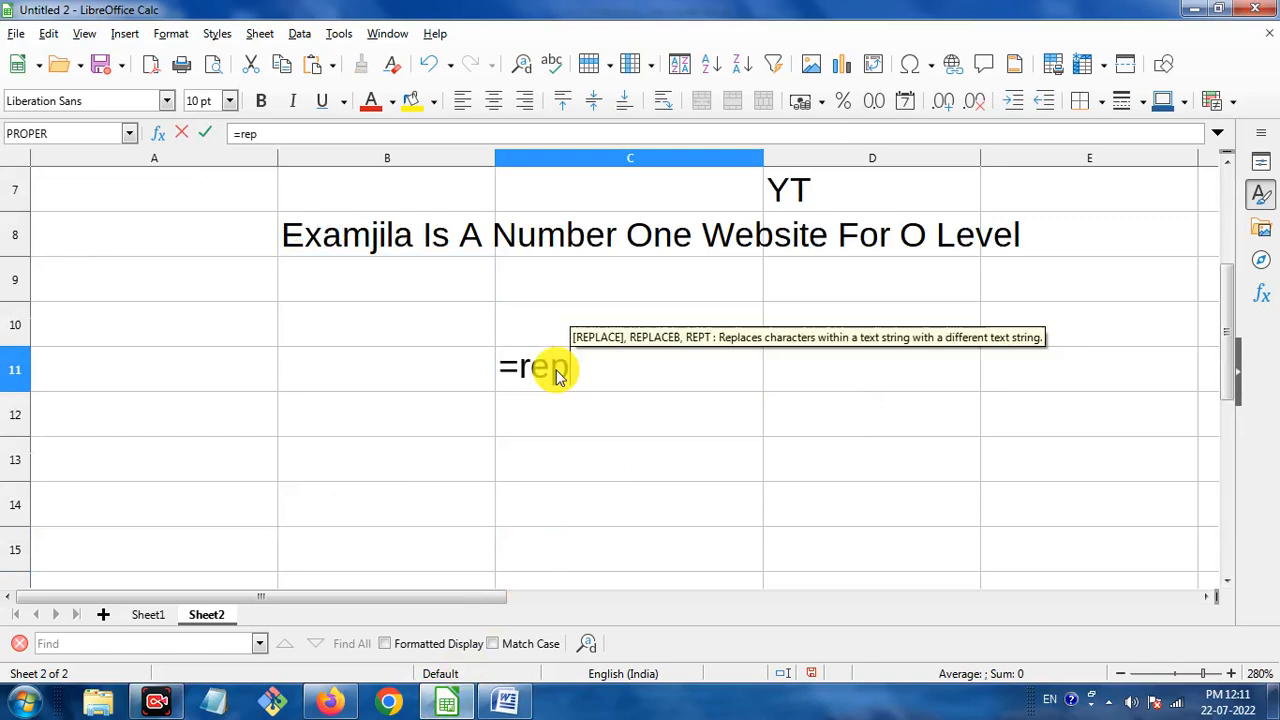
type("t(")
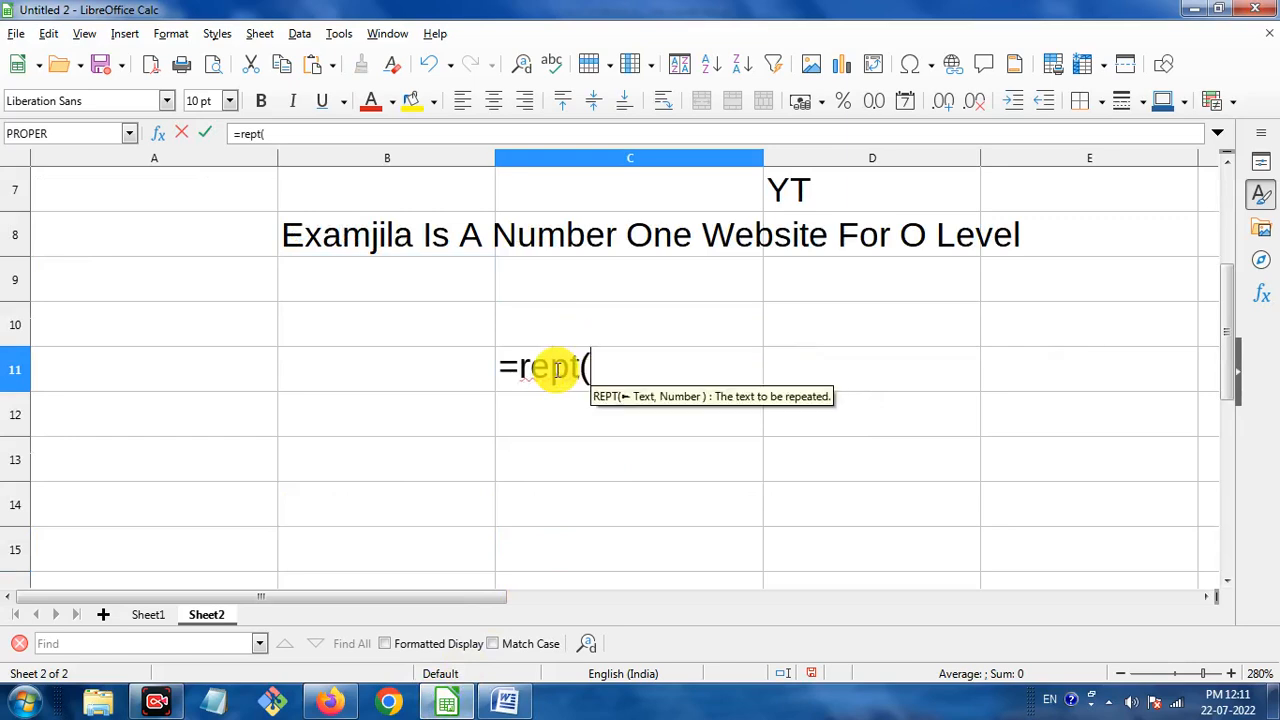
type("\"")
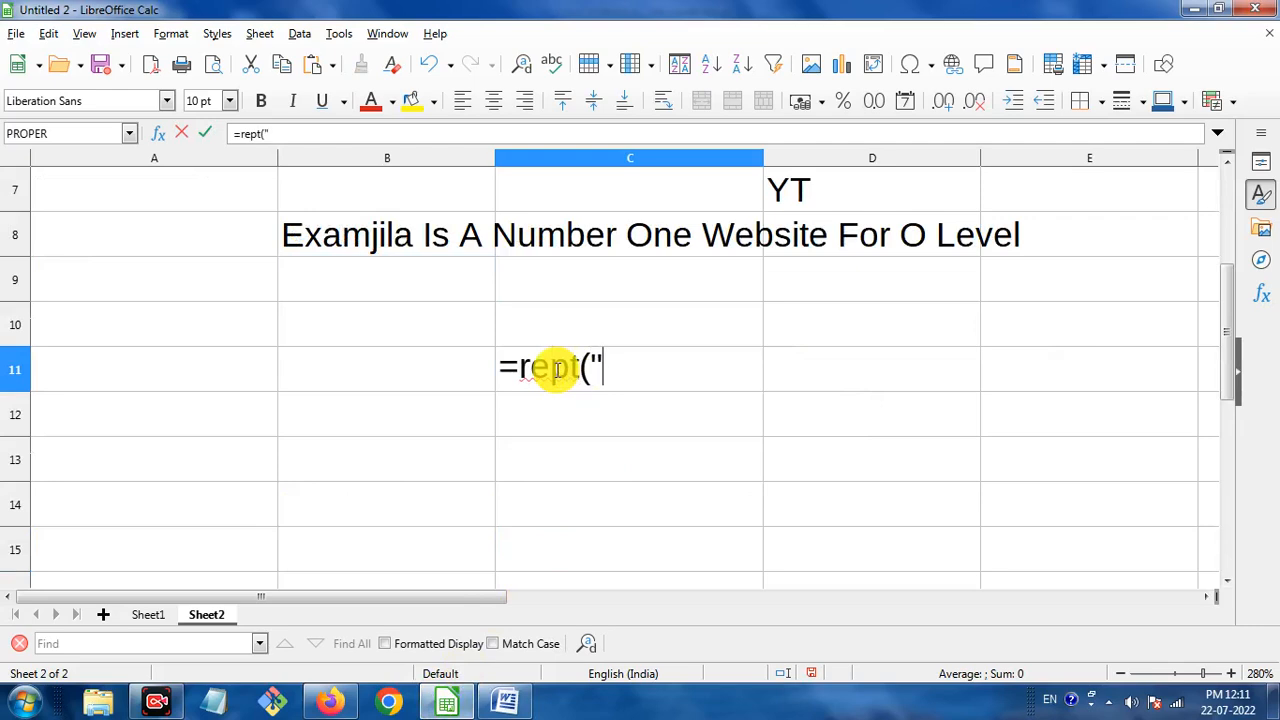
type("Sah")
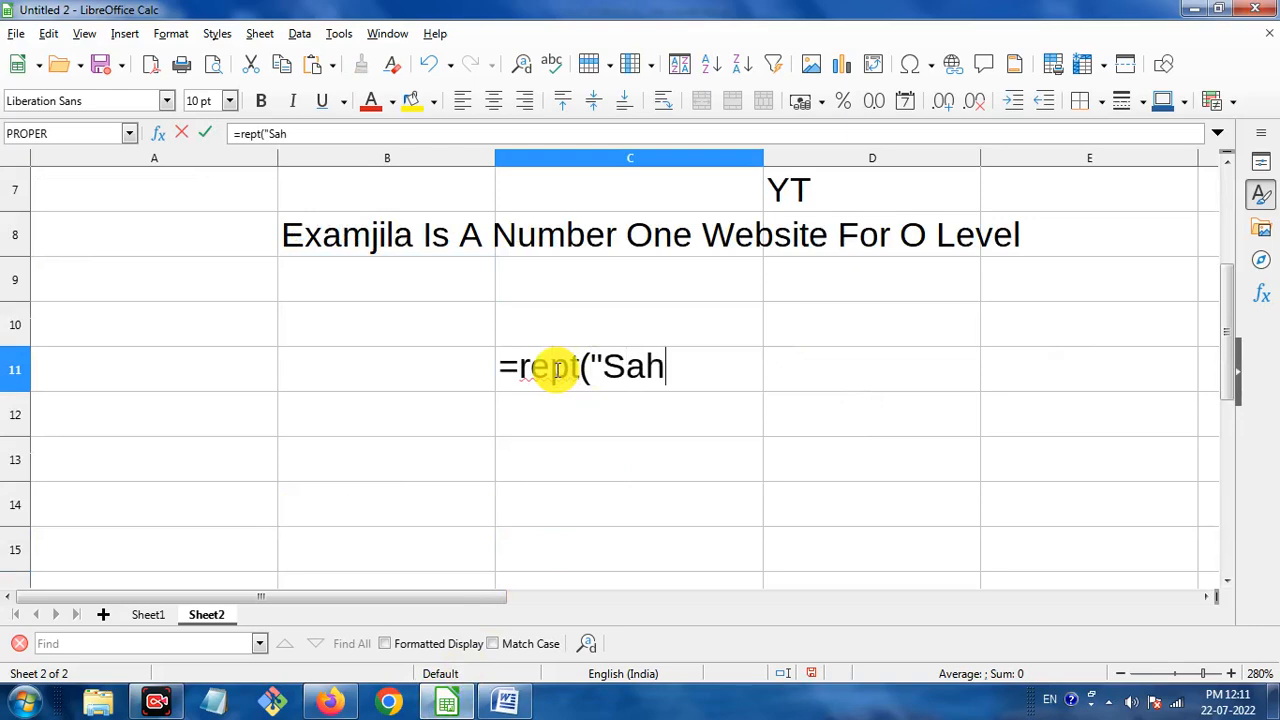
type("uji\"")
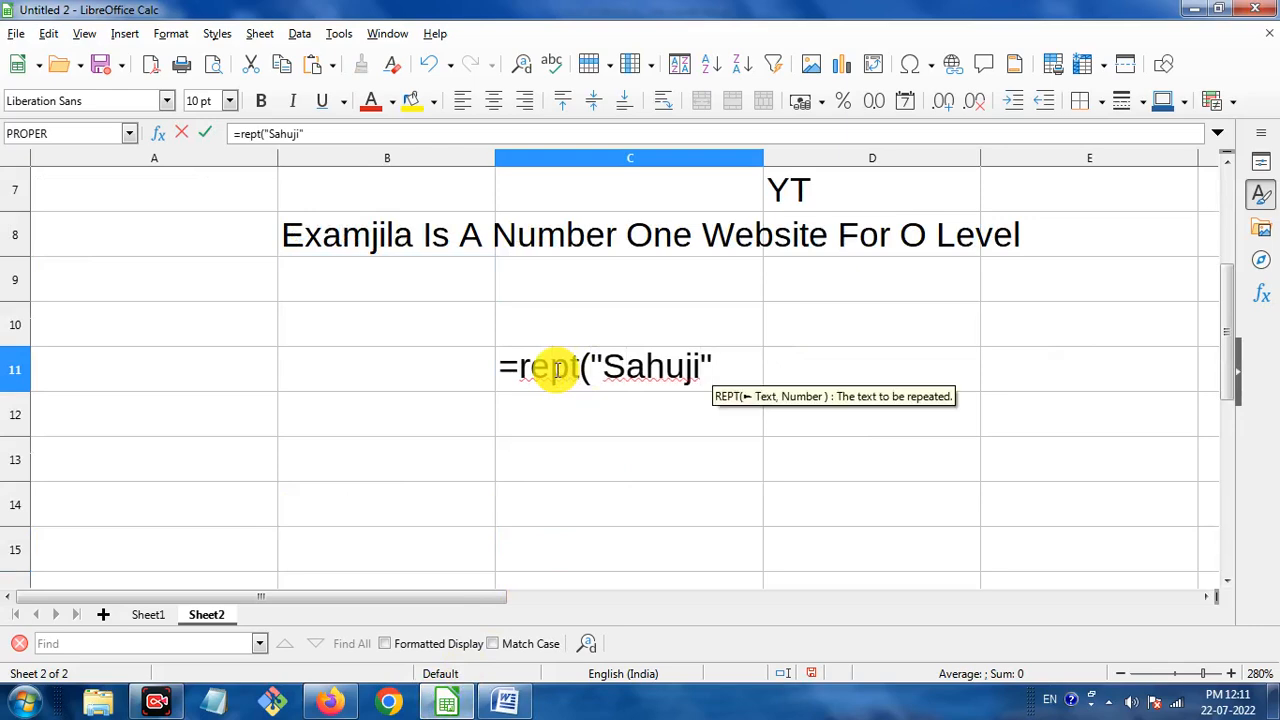
type(",")
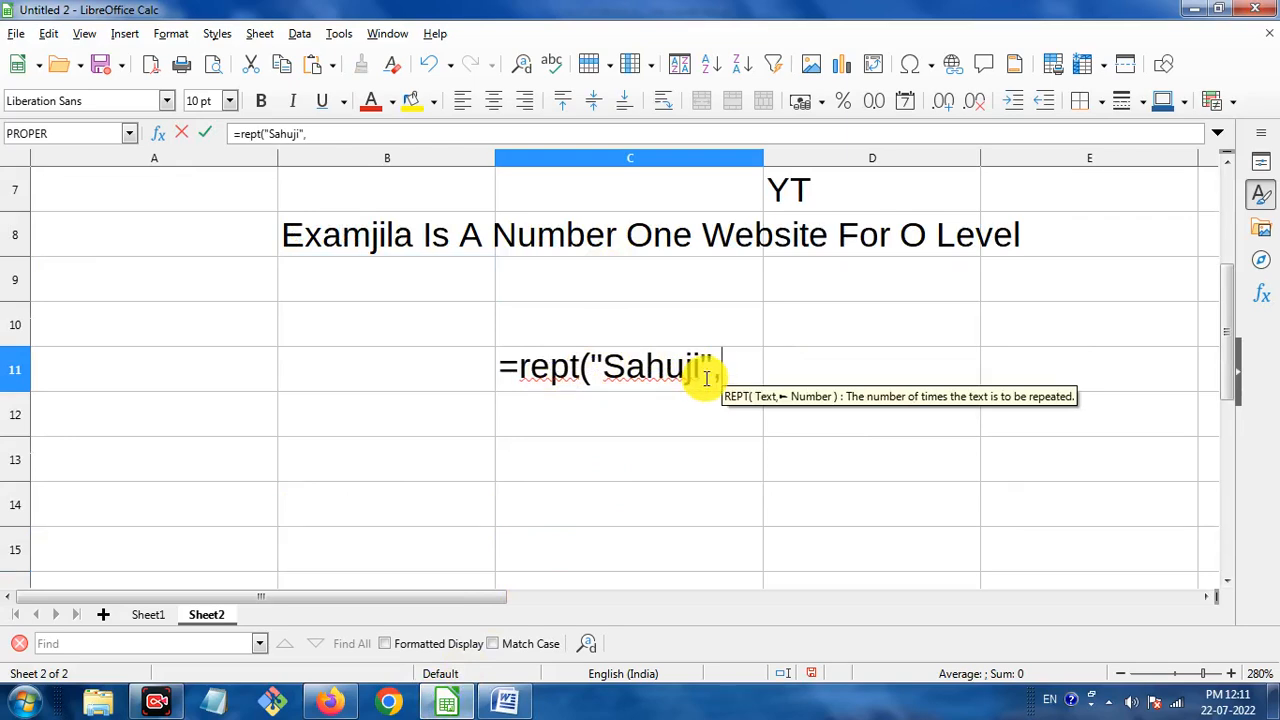
type("5")
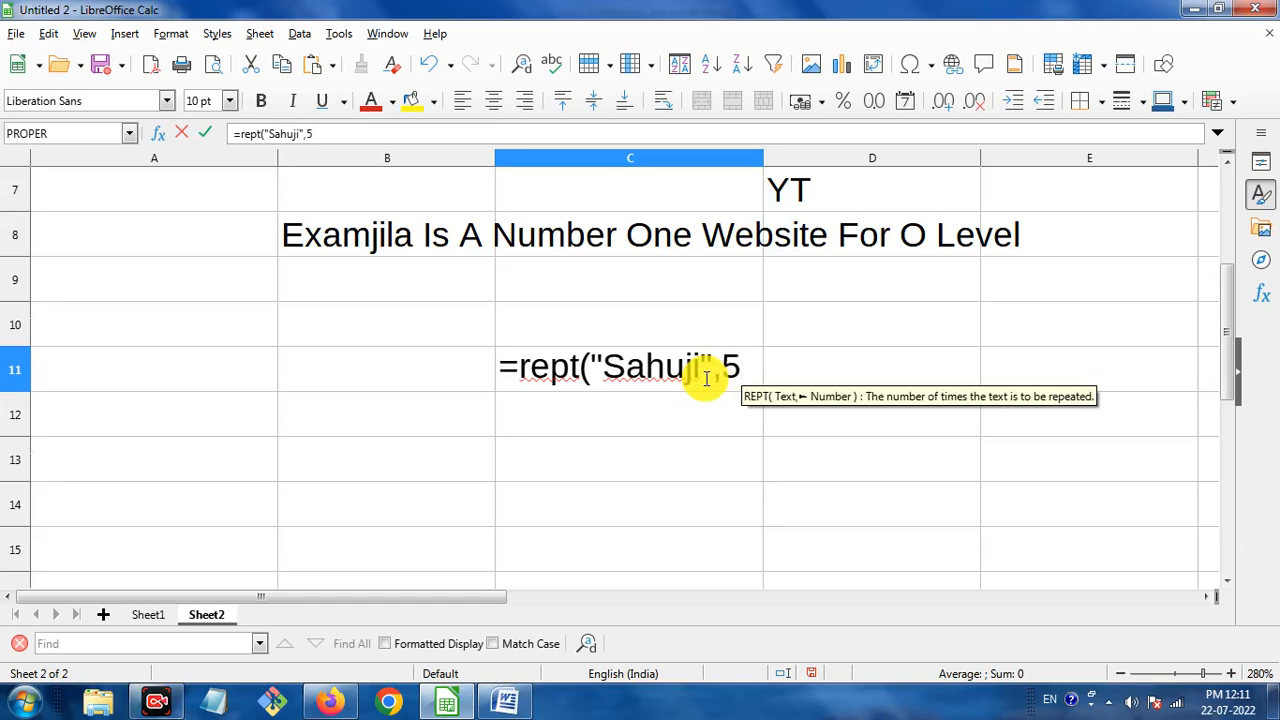
type(")")
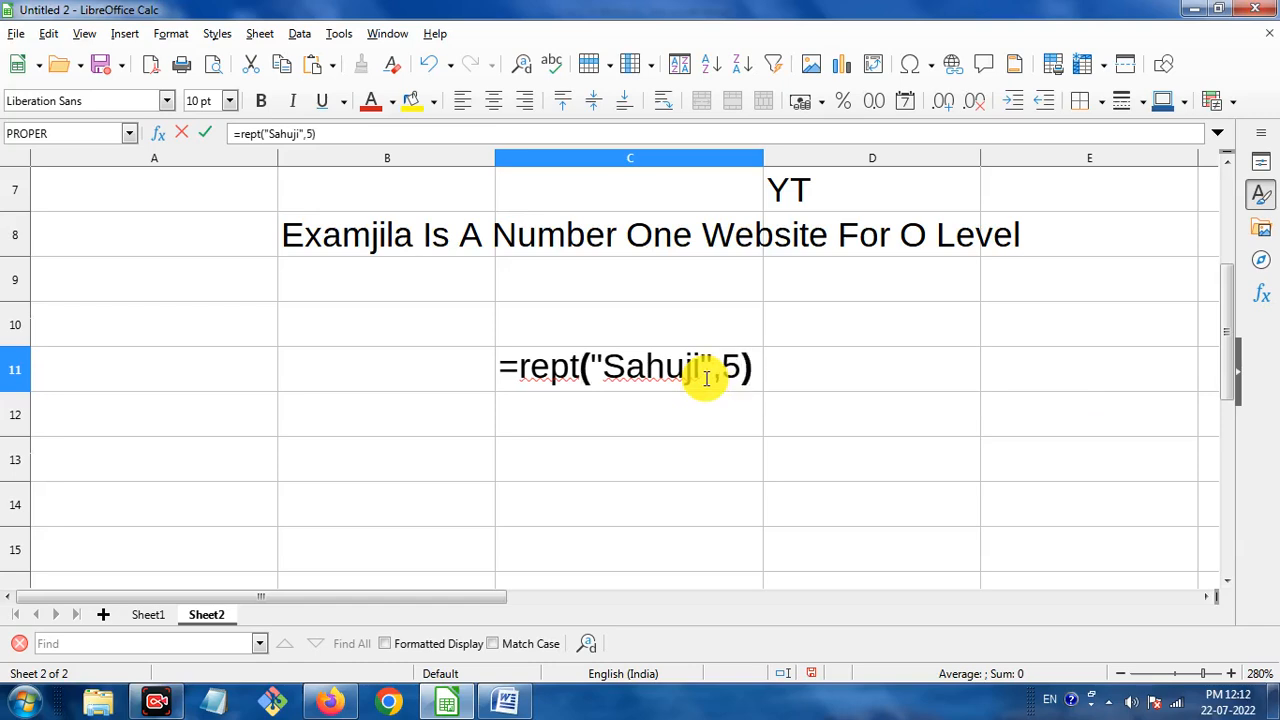
key("Return")
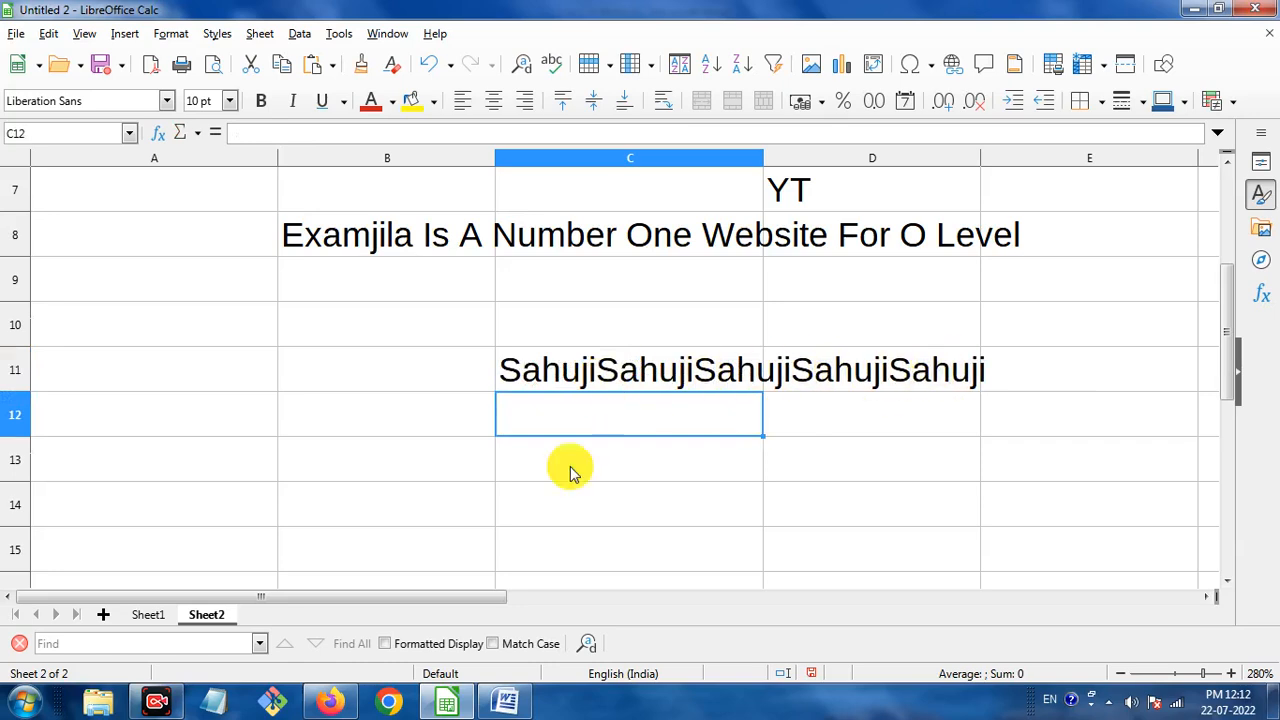
left_click(505, 702)
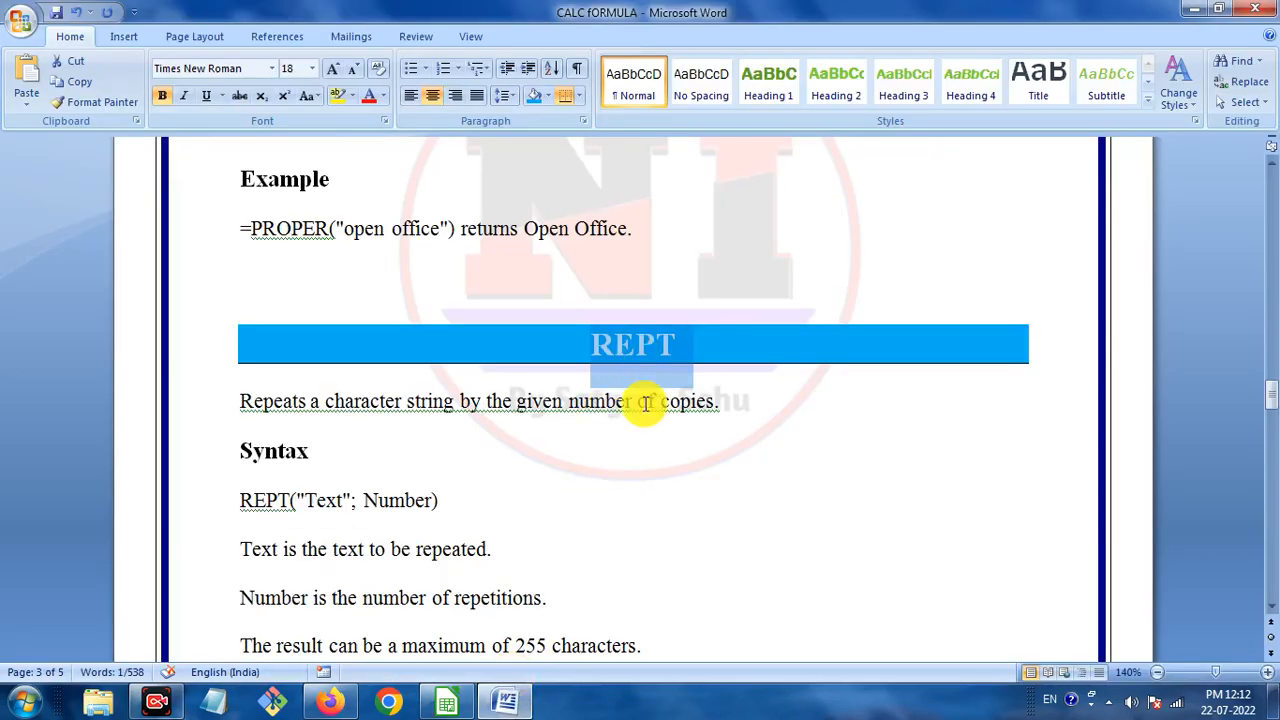
Scroll the Word reference down to the CONCATENATE section, dismissing the colour-scheme prompt.
scroll(648, 418, "down", 10)
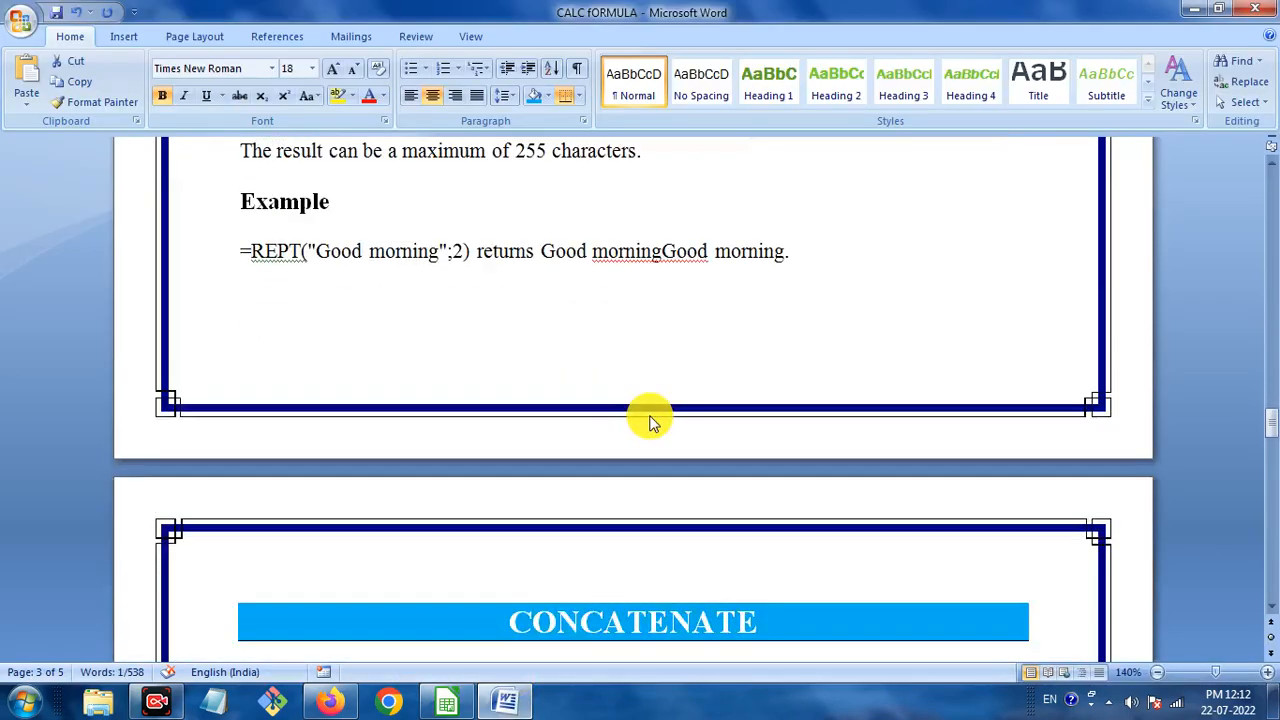
scroll(651, 420, "down", 4)
left_click(700, 540)
scroll(643, 388, "down", 3)
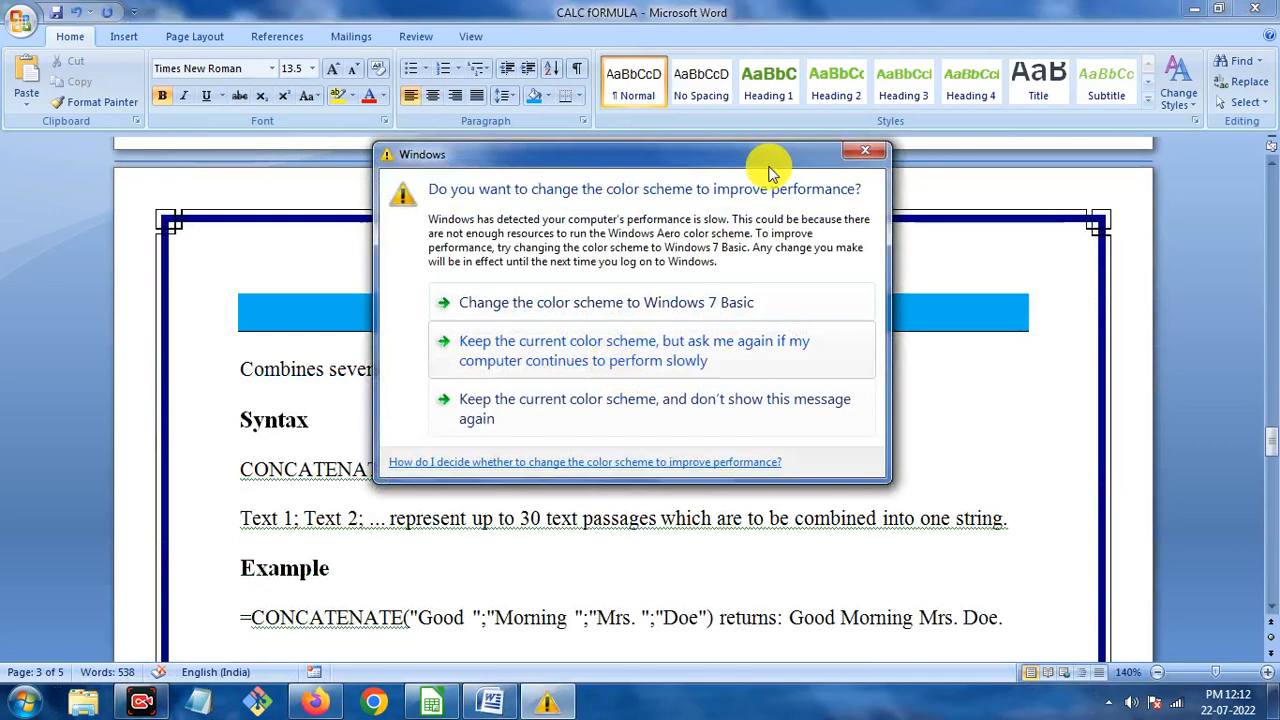
left_click(851, 151)
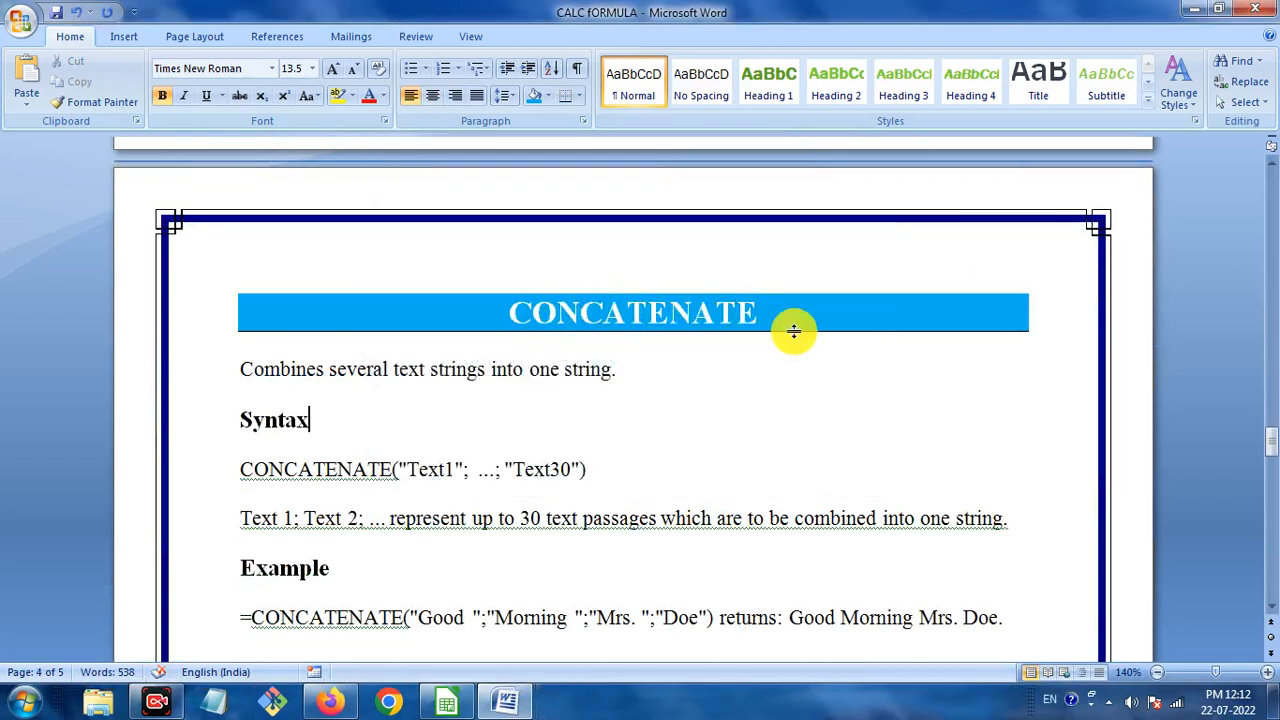
scroll(766, 366, "down", 2)
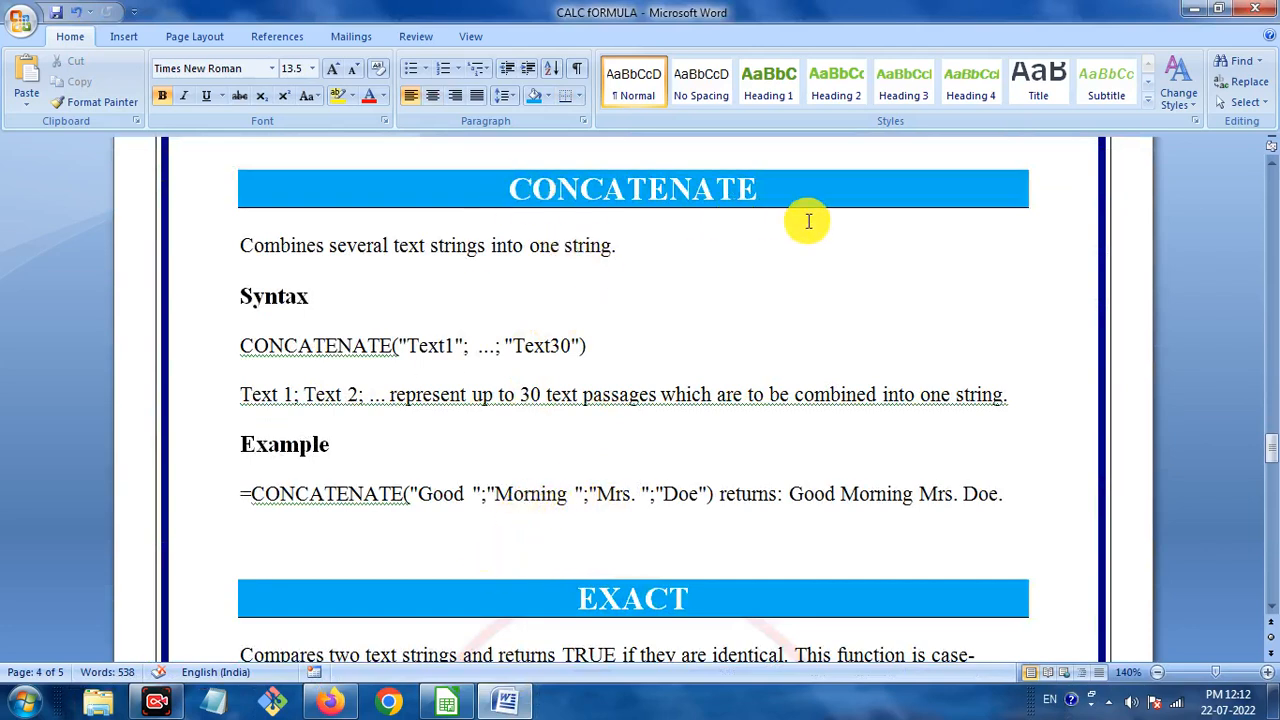
left_click(449, 705)
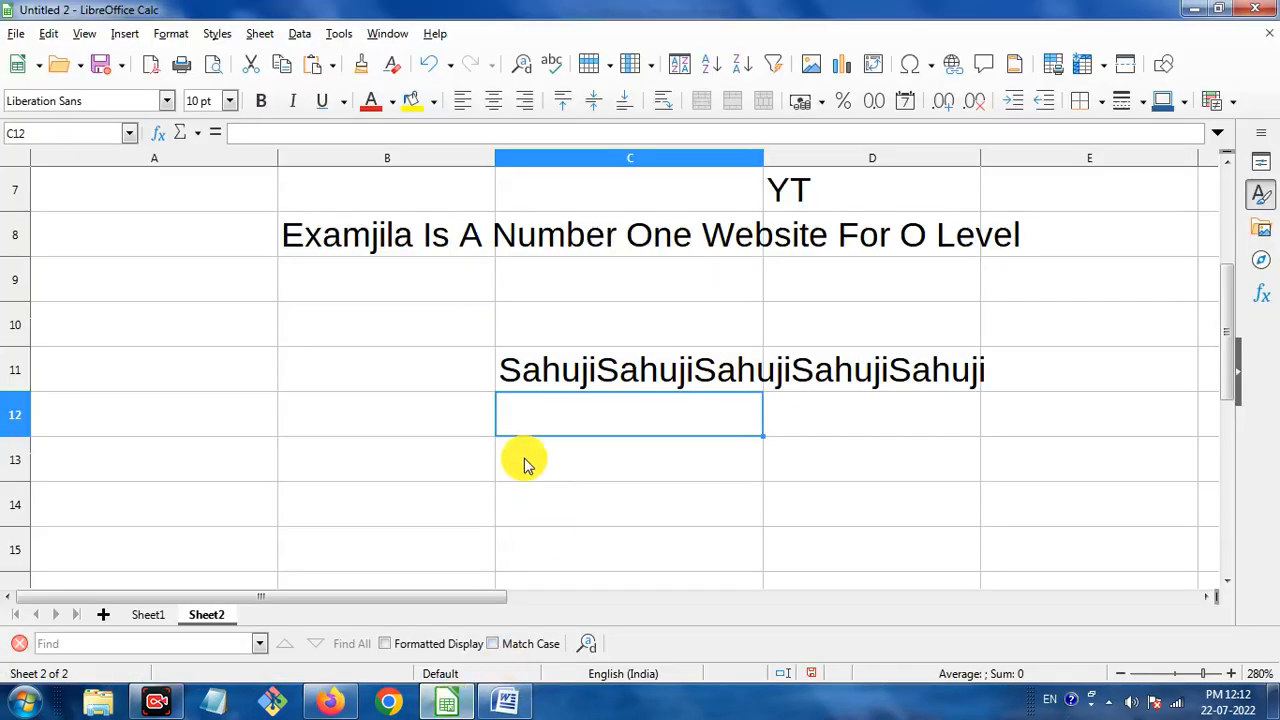
Scroll Sheet2 to the top and begin typing =concatenate( in cell D3.
left_click(168, 425)
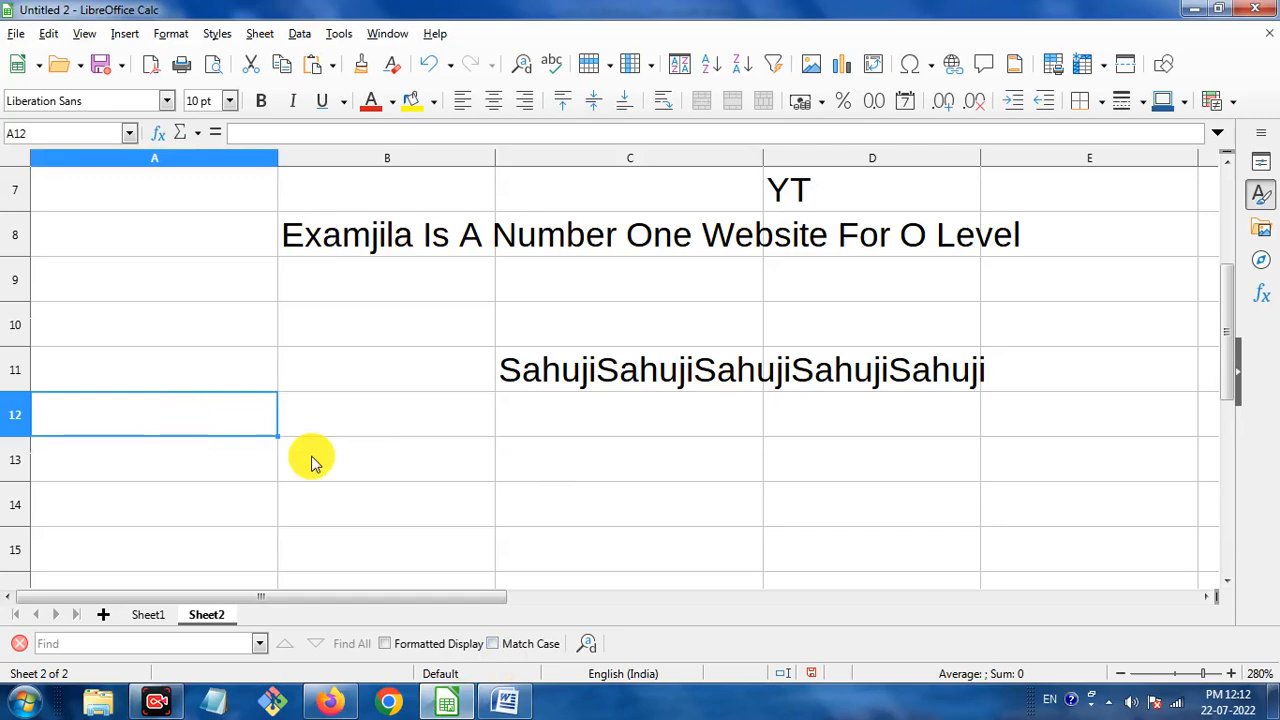
scroll(311, 460, "up", 2)
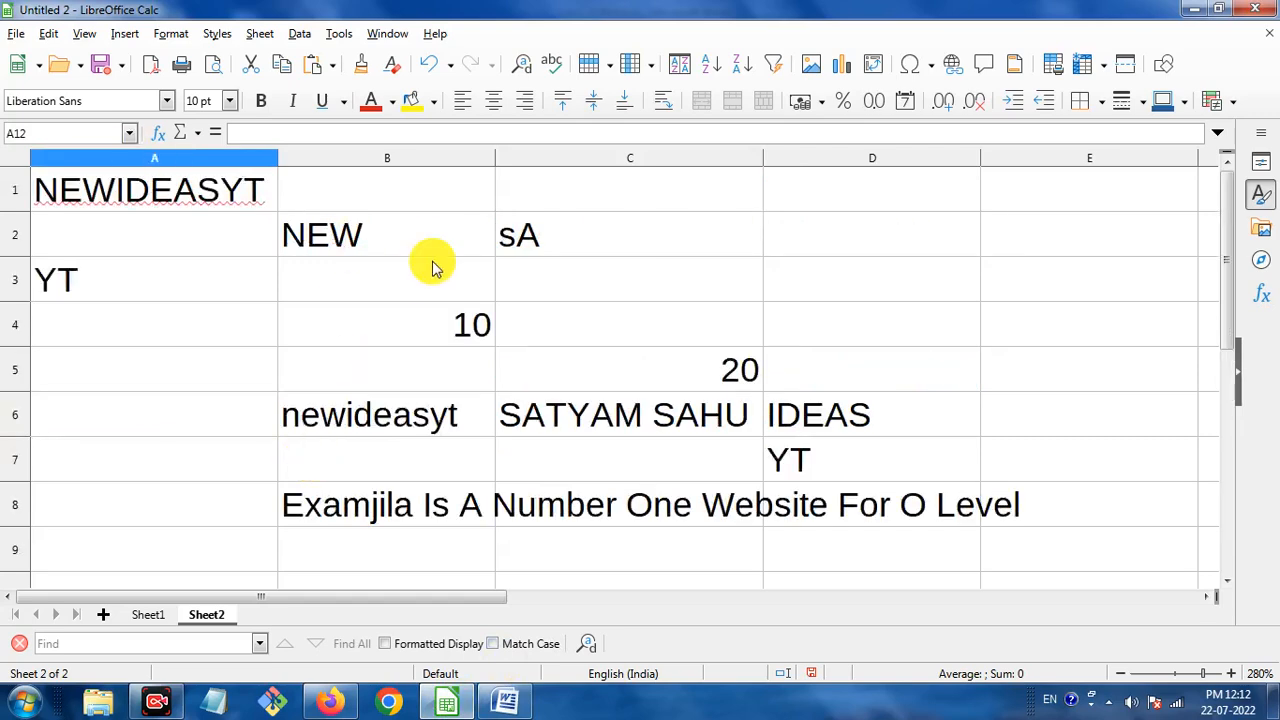
left_click(798, 285)
type("=caon")
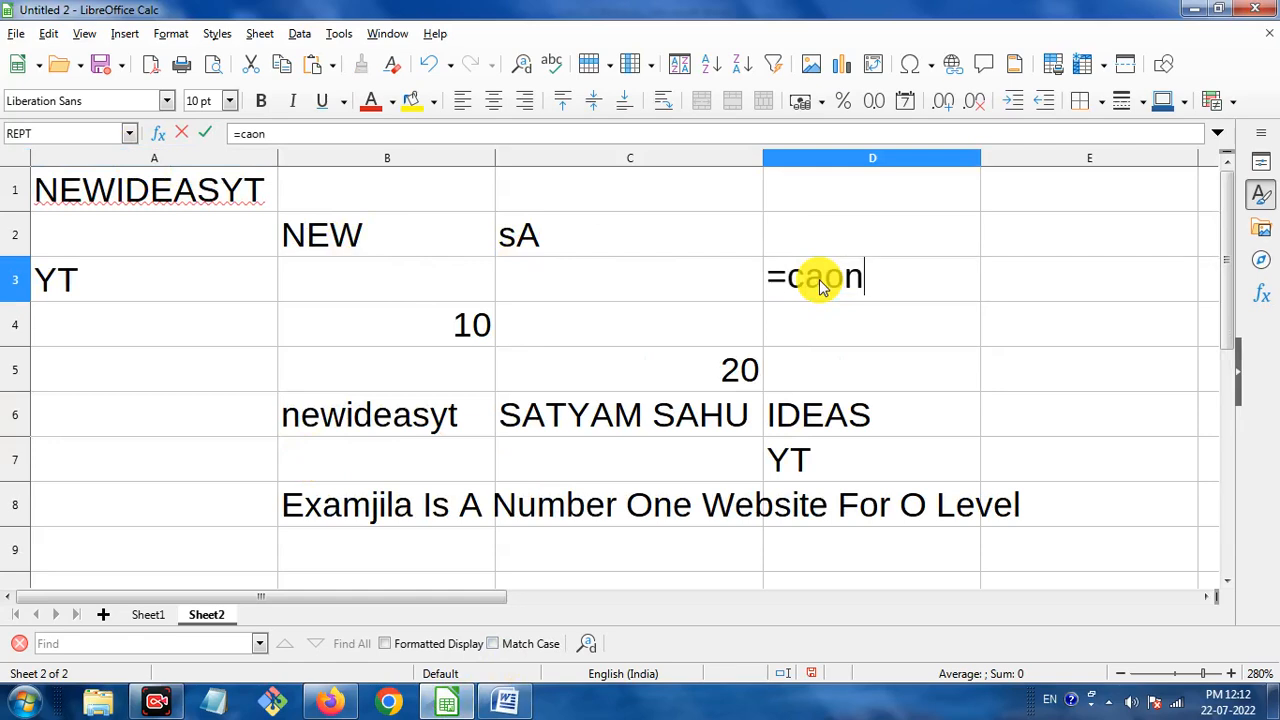
key("BackSpace")
key("BackSpace")
key("BackSpace")
type("on")
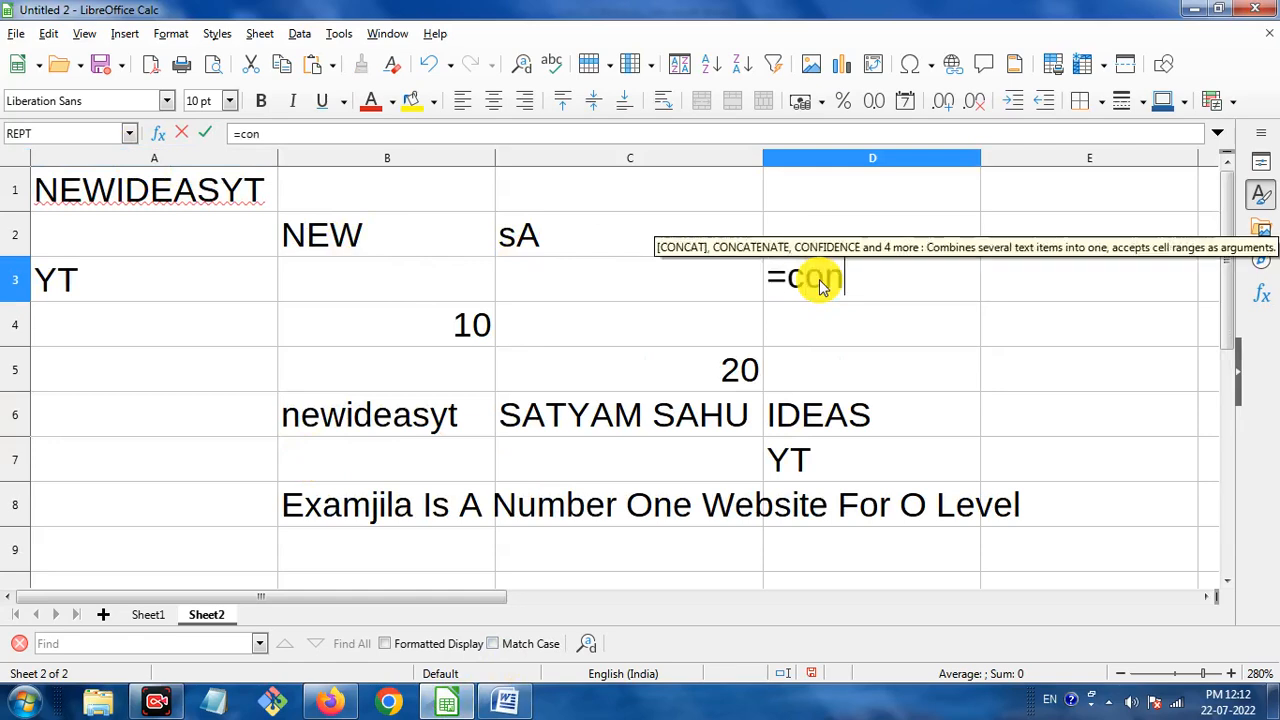
type("ca")
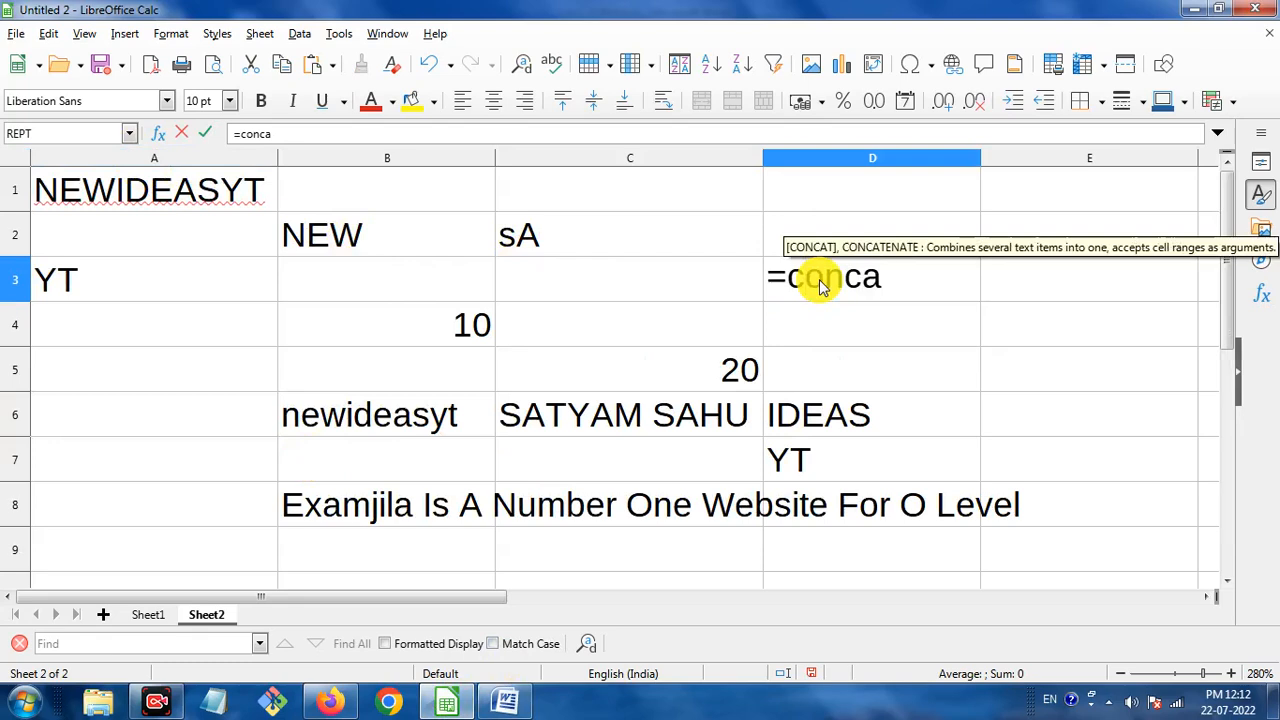
type("tenate")
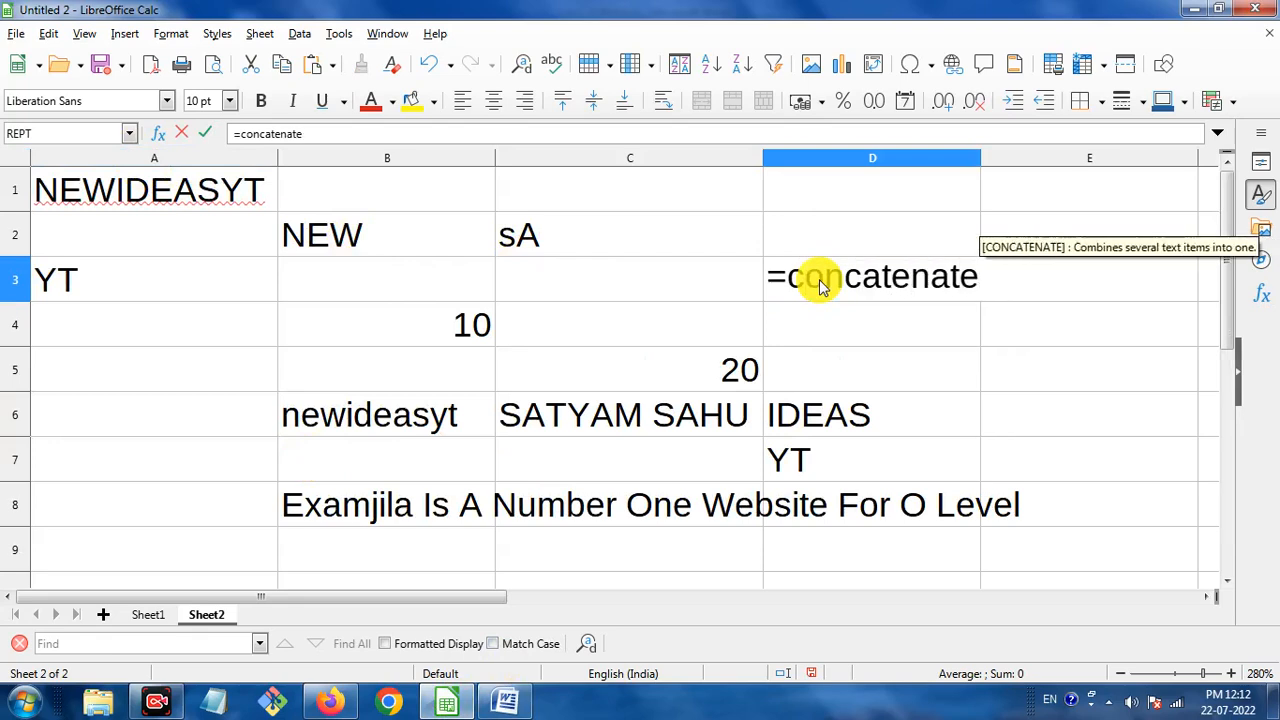
type("(")
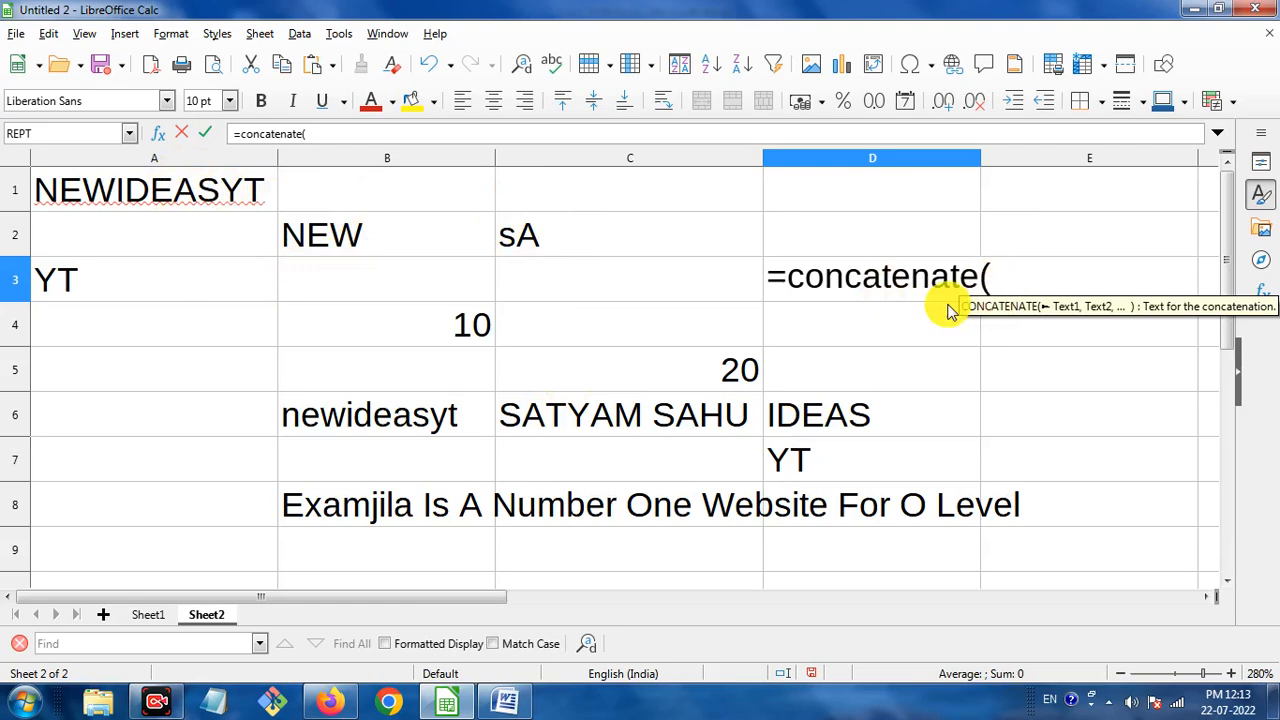
Add A1 and B2 as the first two CONCATENATE arguments in D3.
left_click(181, 199)
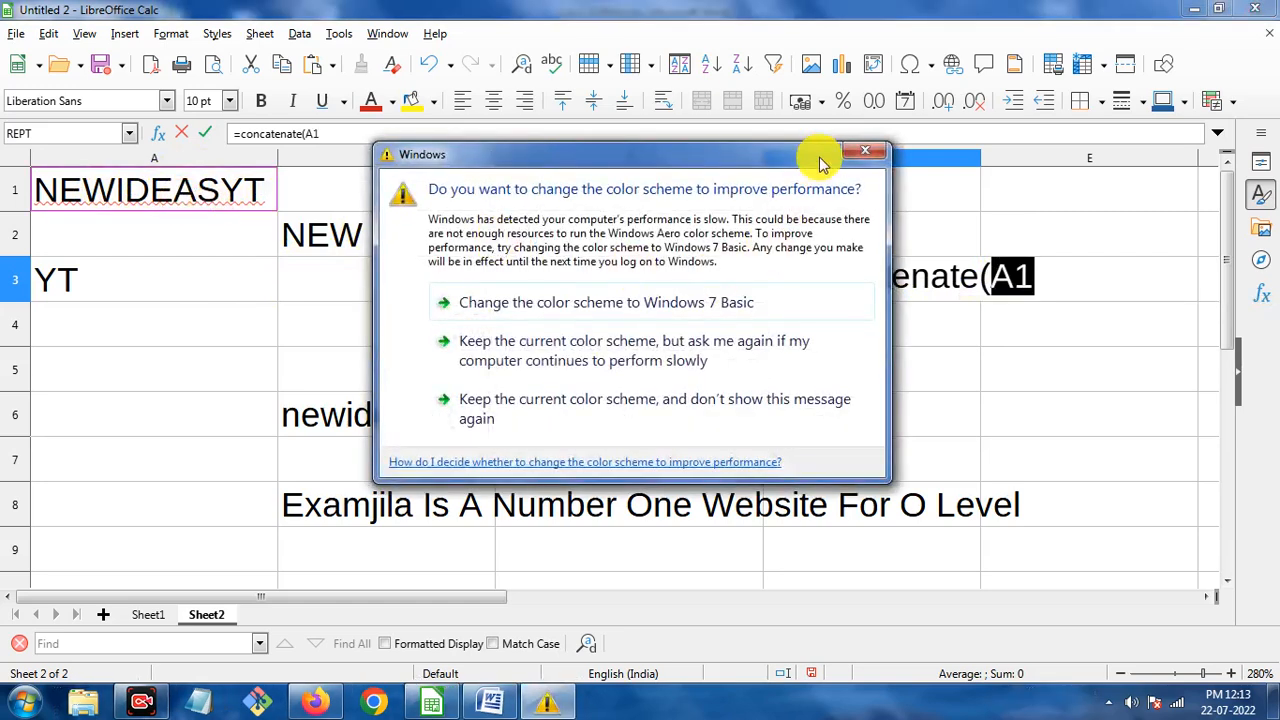
left_click(870, 153)
type(",")
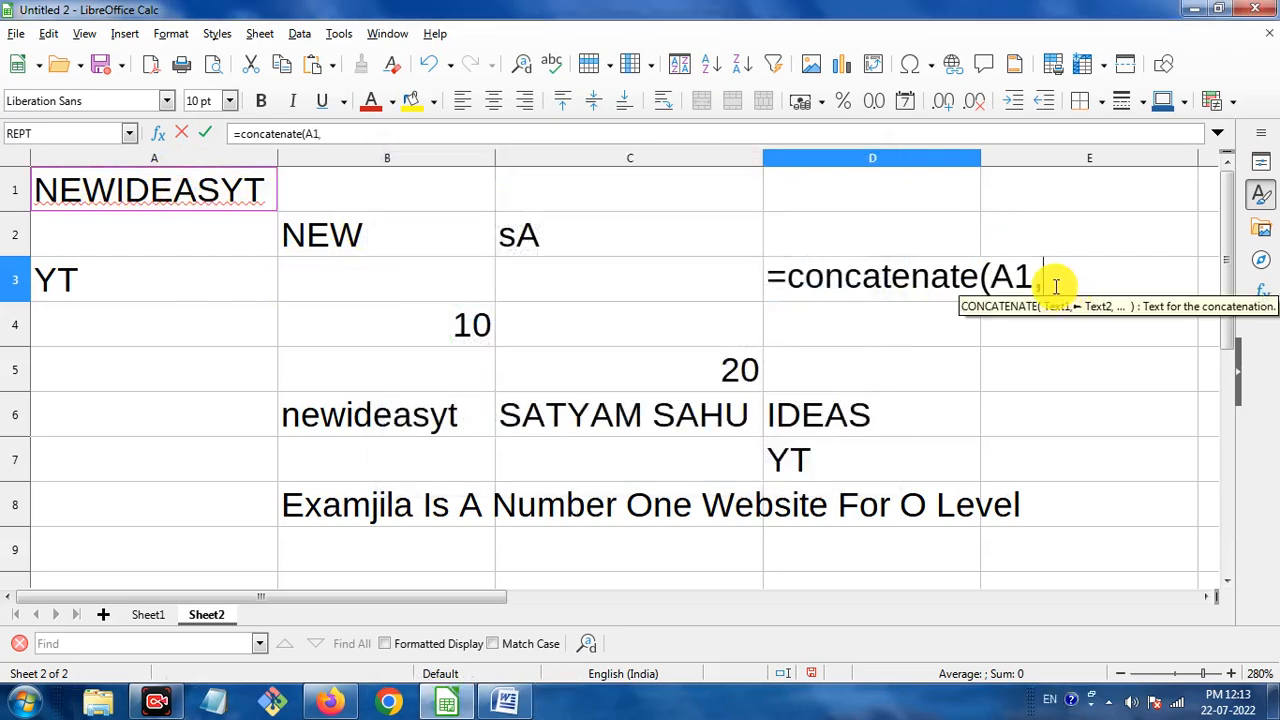
left_click(405, 240)
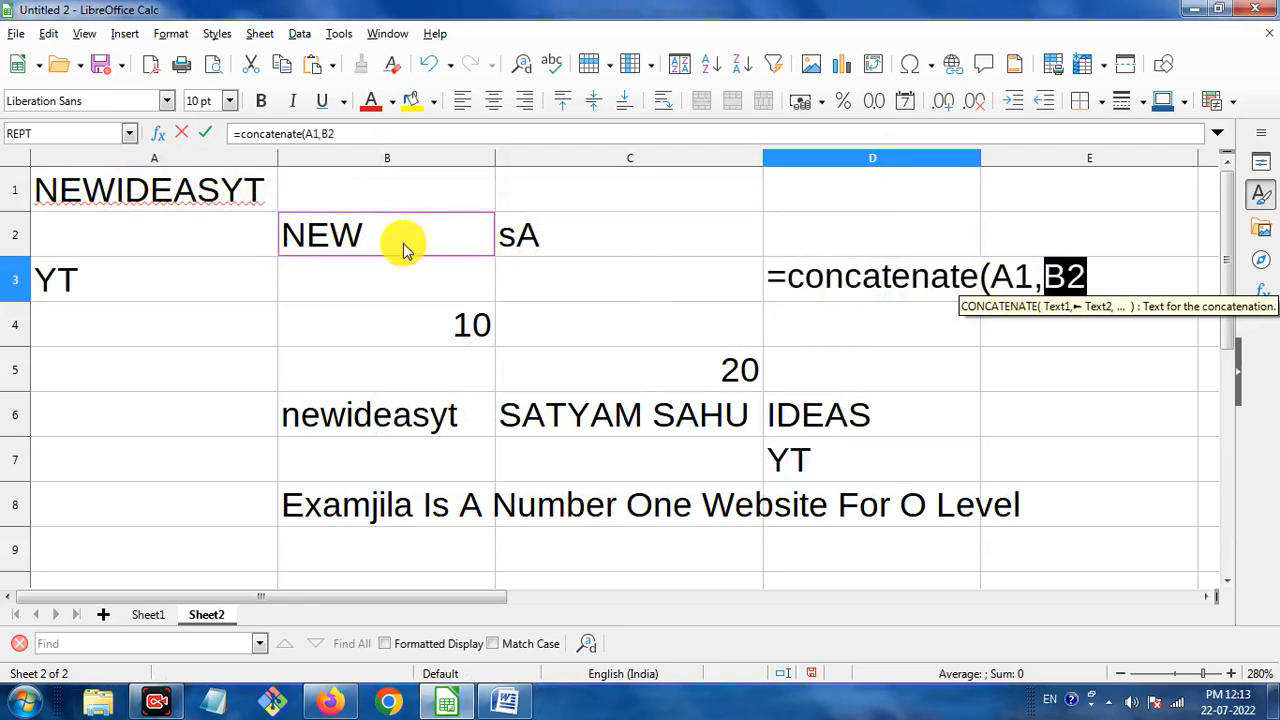
left_click(1105, 277)
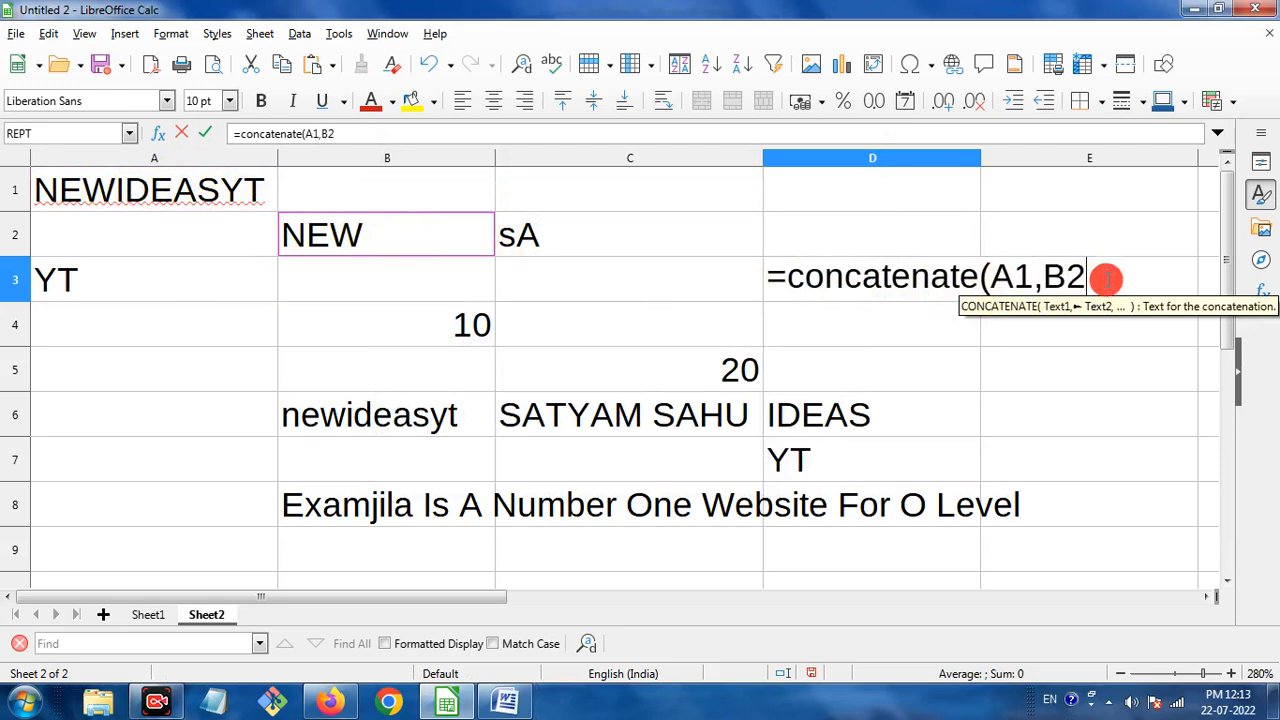
type(",")
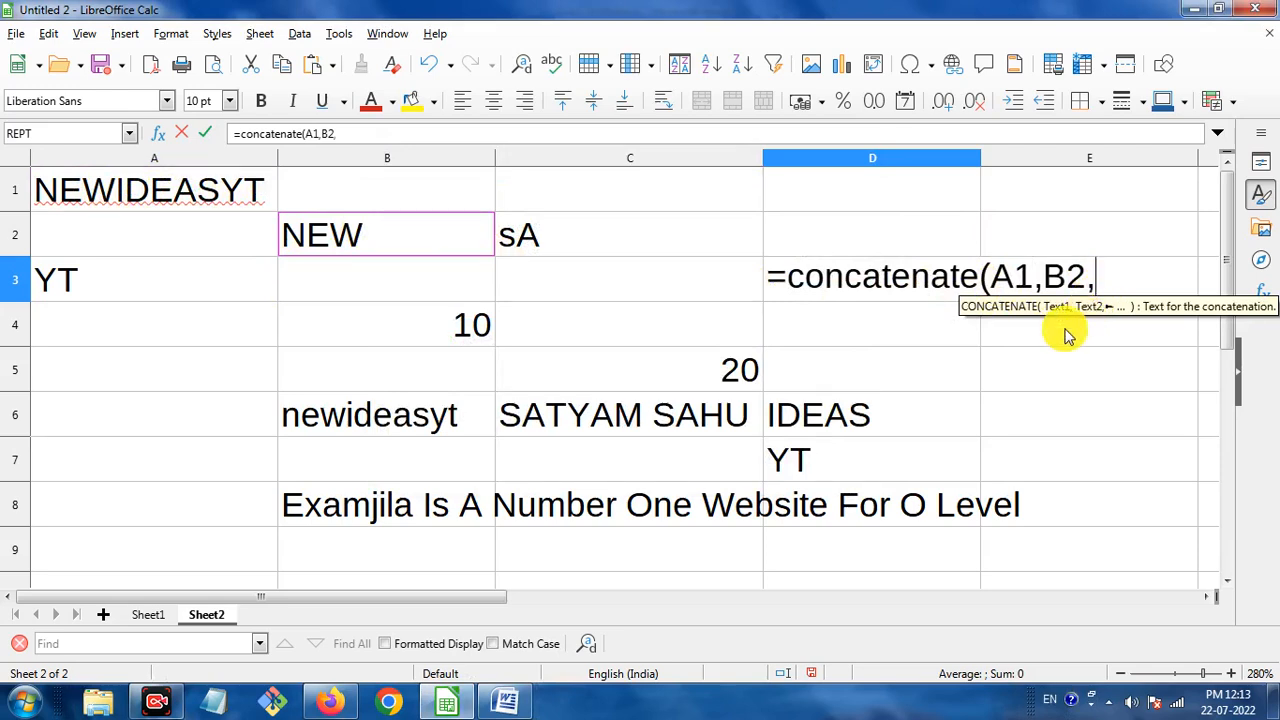
Add C2 and A3, then close and commit the formula, showing NEWIDEASYTNEWsAYT.
left_click(598, 247)
left_click(1148, 278)
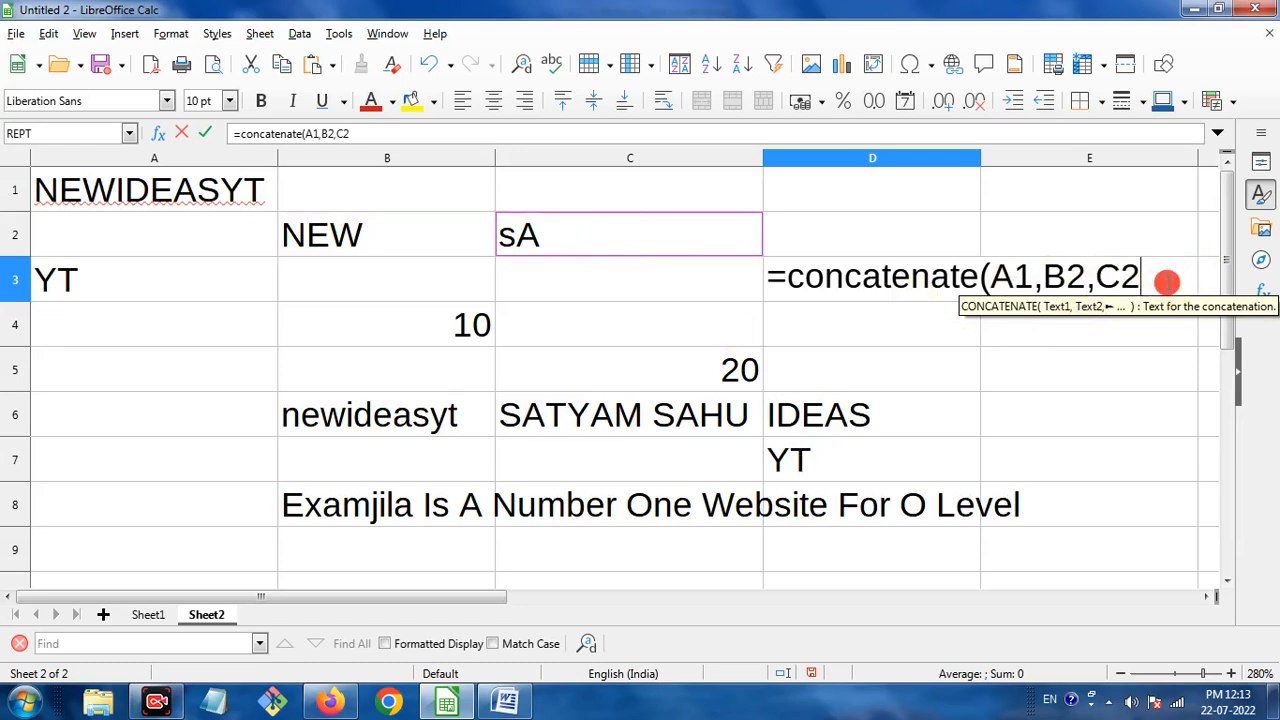
type(",")
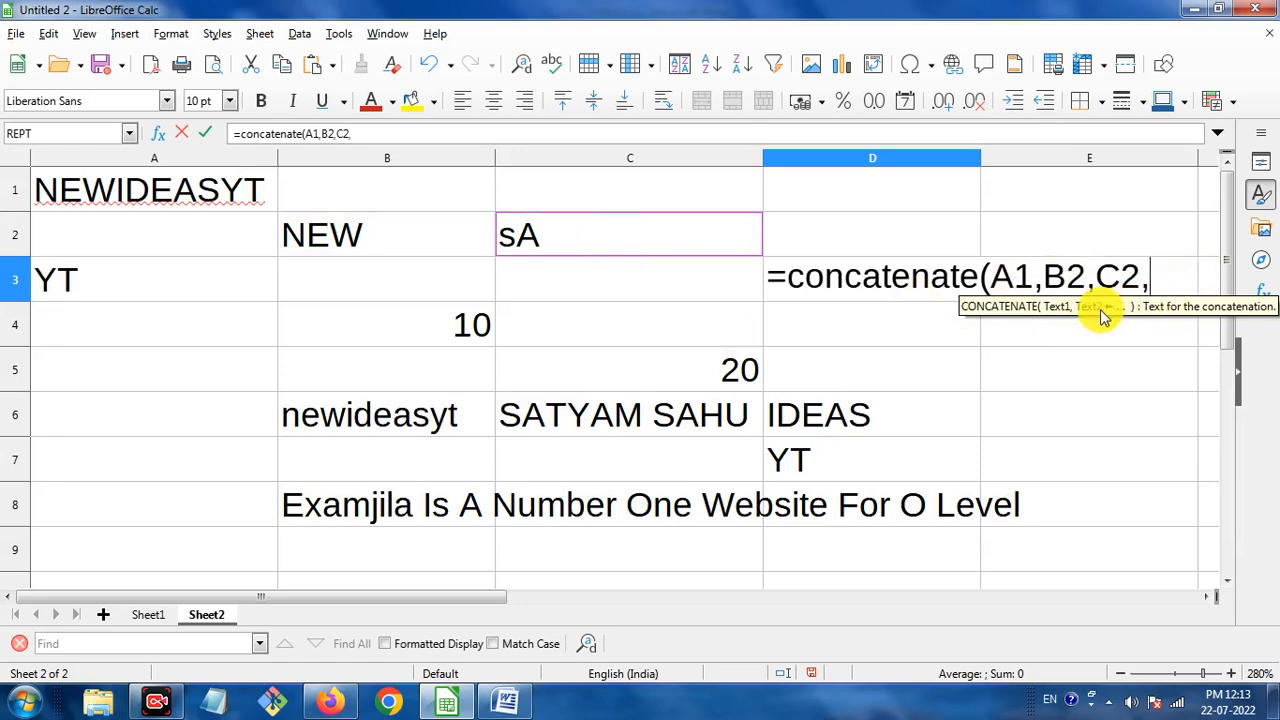
left_click(174, 280)
left_click(1160, 276)
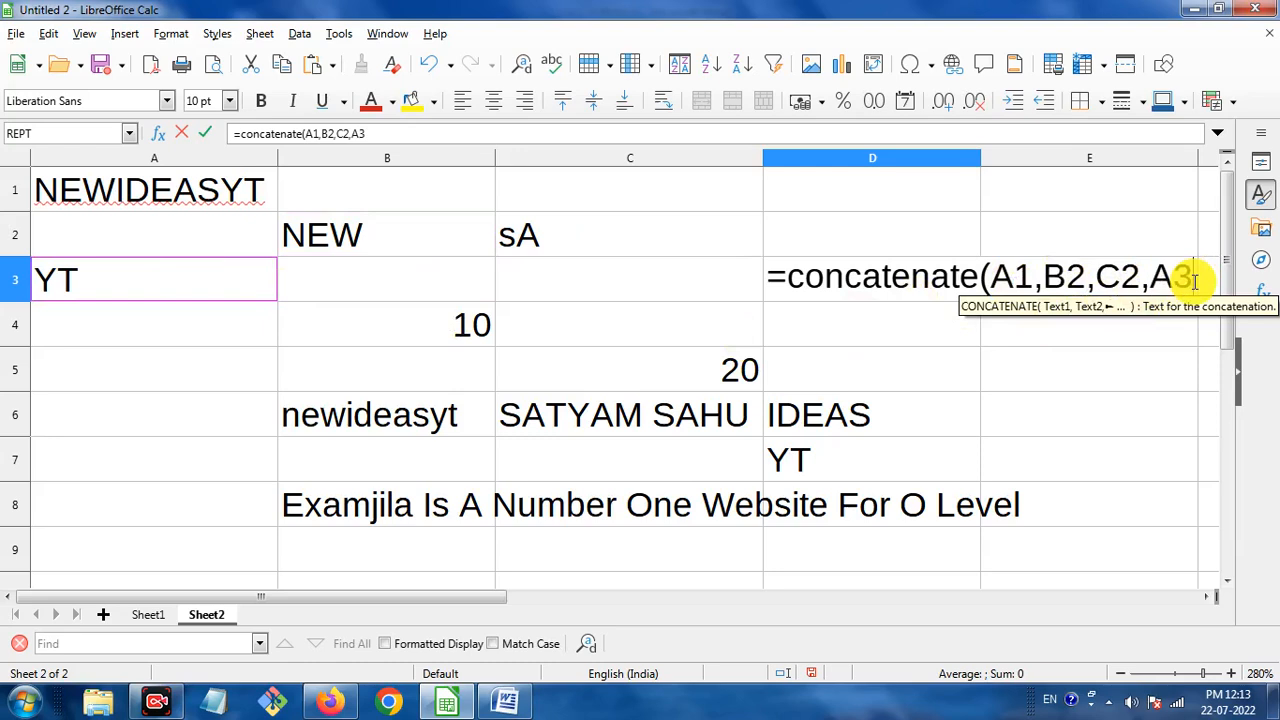
double_click(1168, 279)
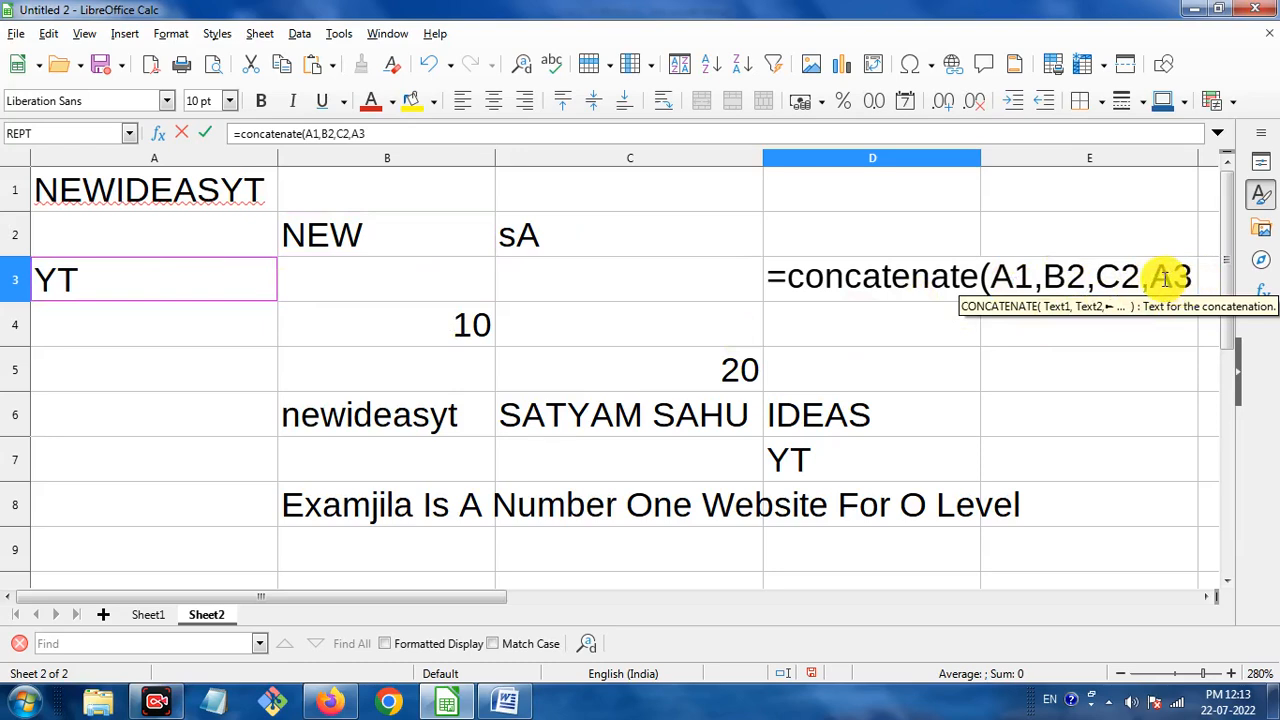
type(")")
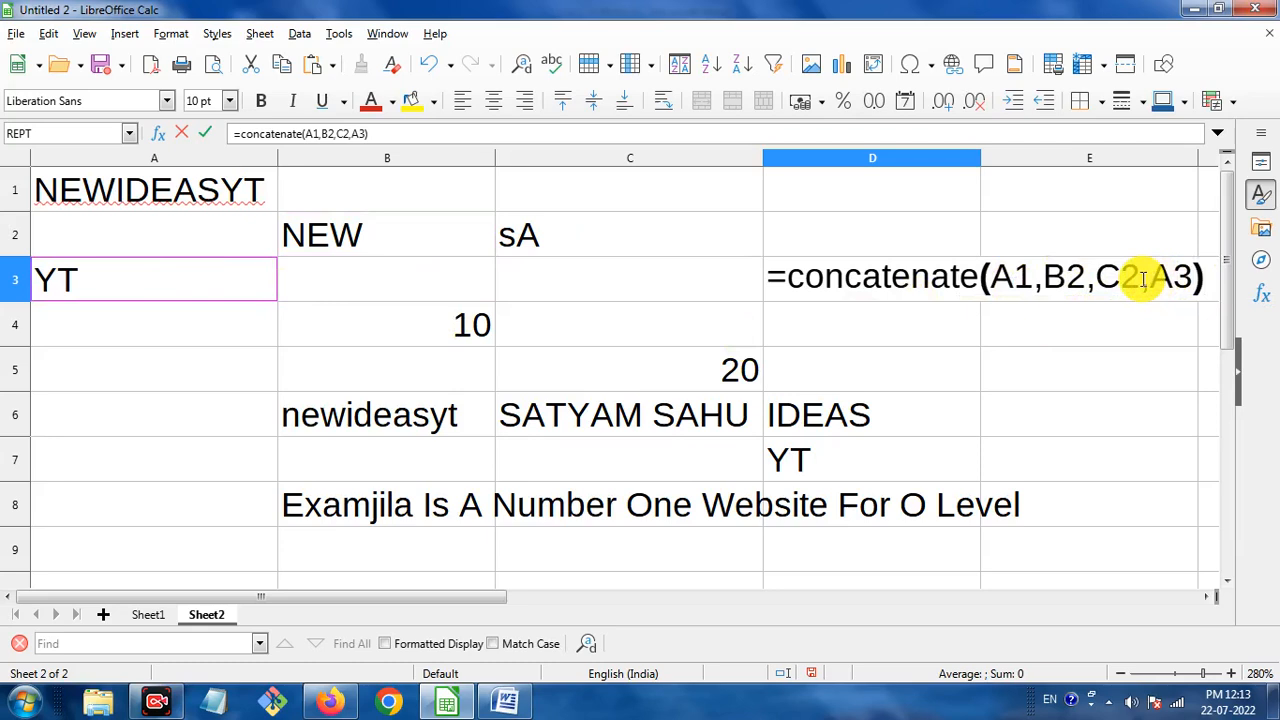
key("Return")
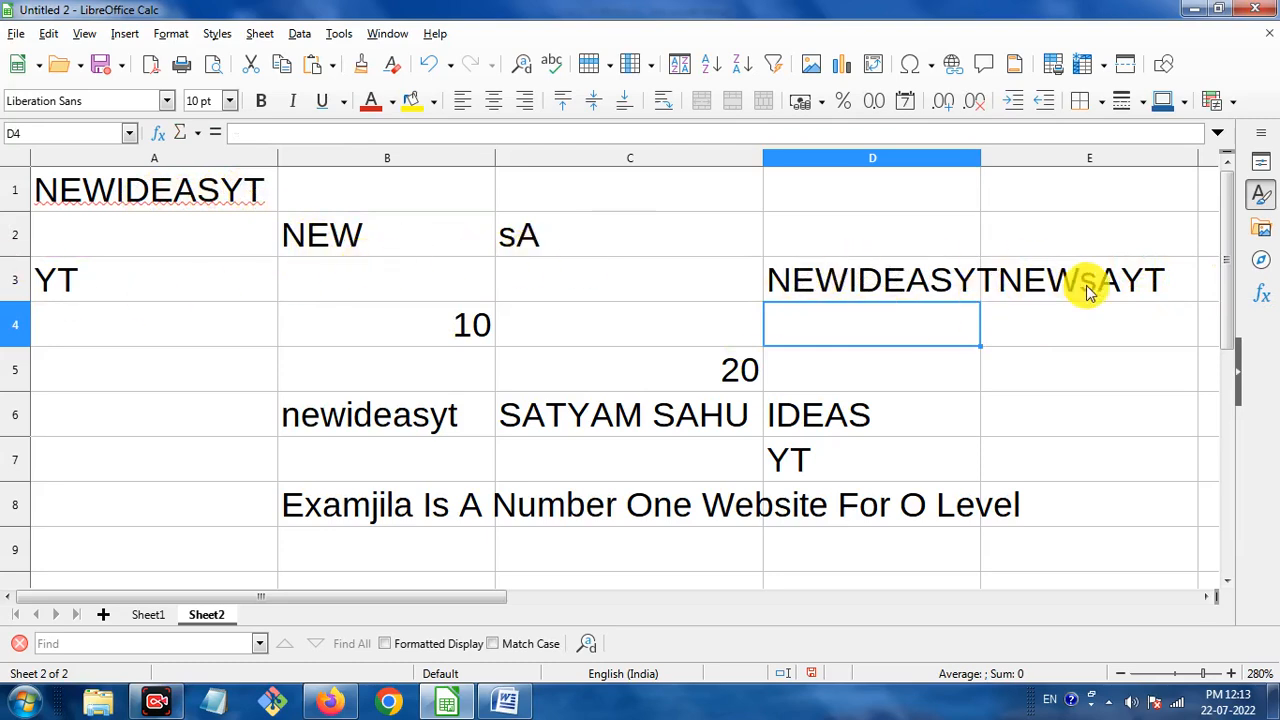
Enter a CONCATENATE in D1 joining "Examjila" and a second quoted word, fixing the missing quotes.
left_click(795, 185)
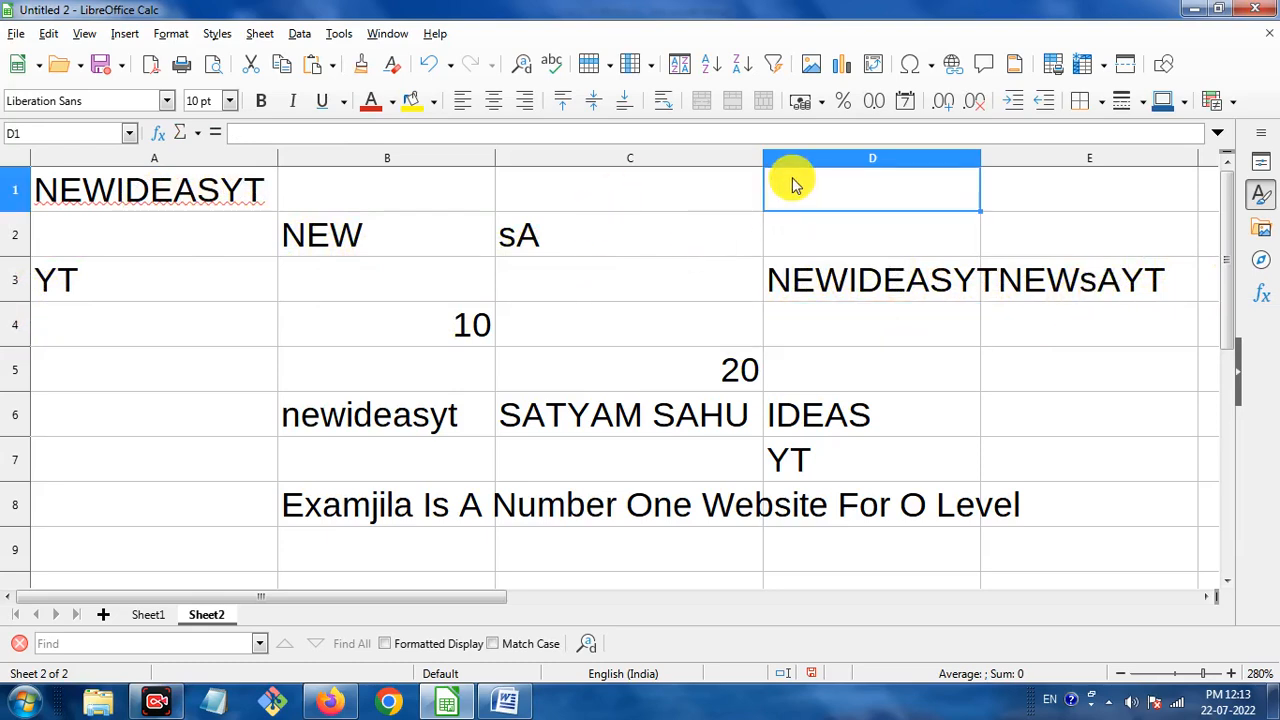
type("=c")
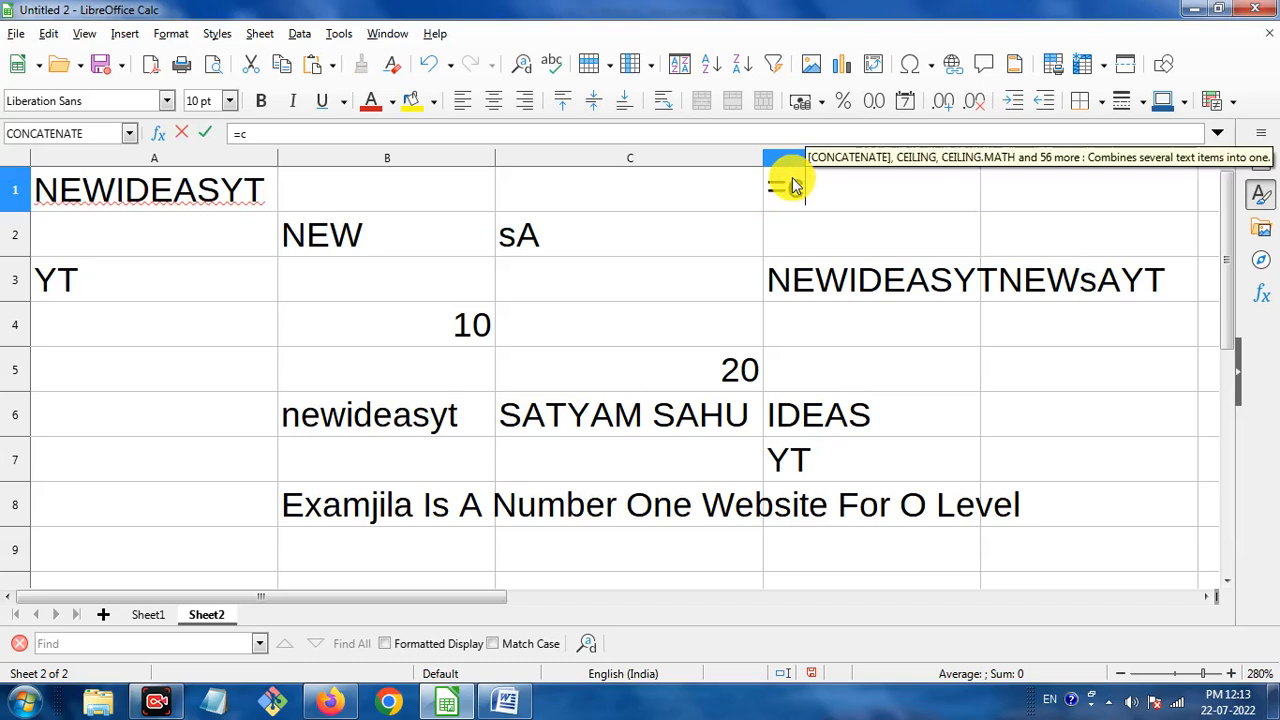
type("oncate")
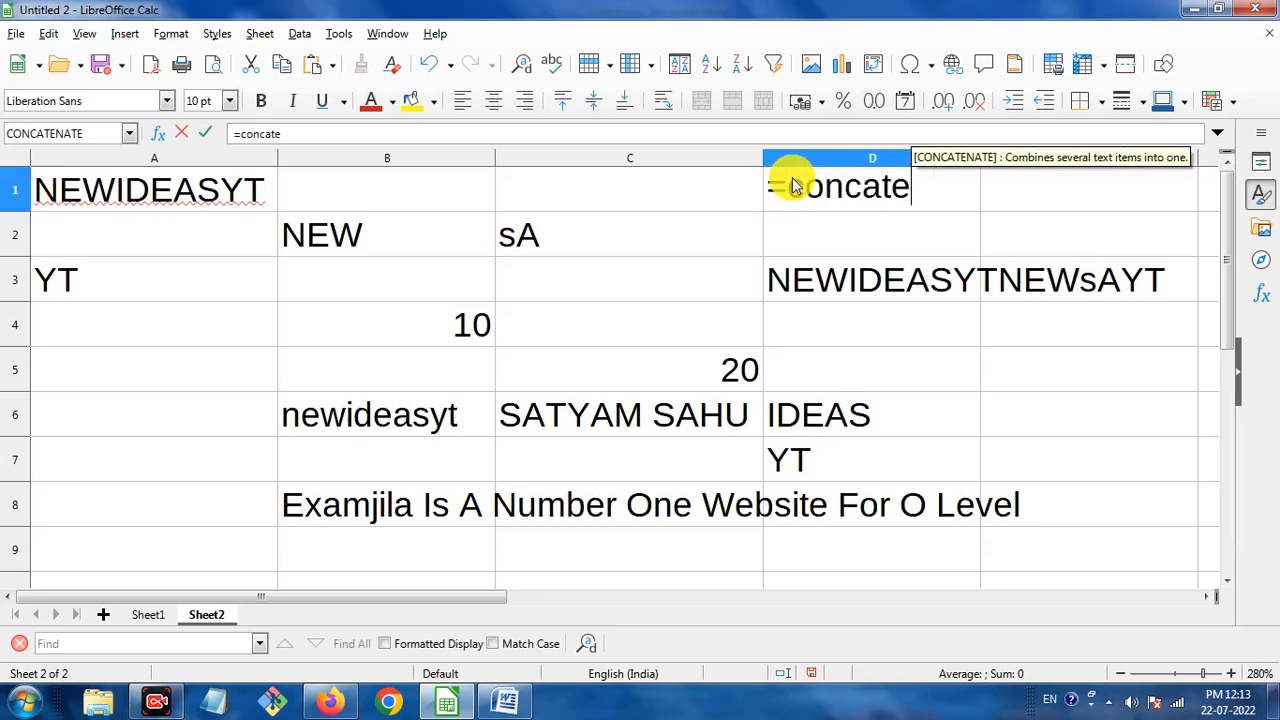
type("na")
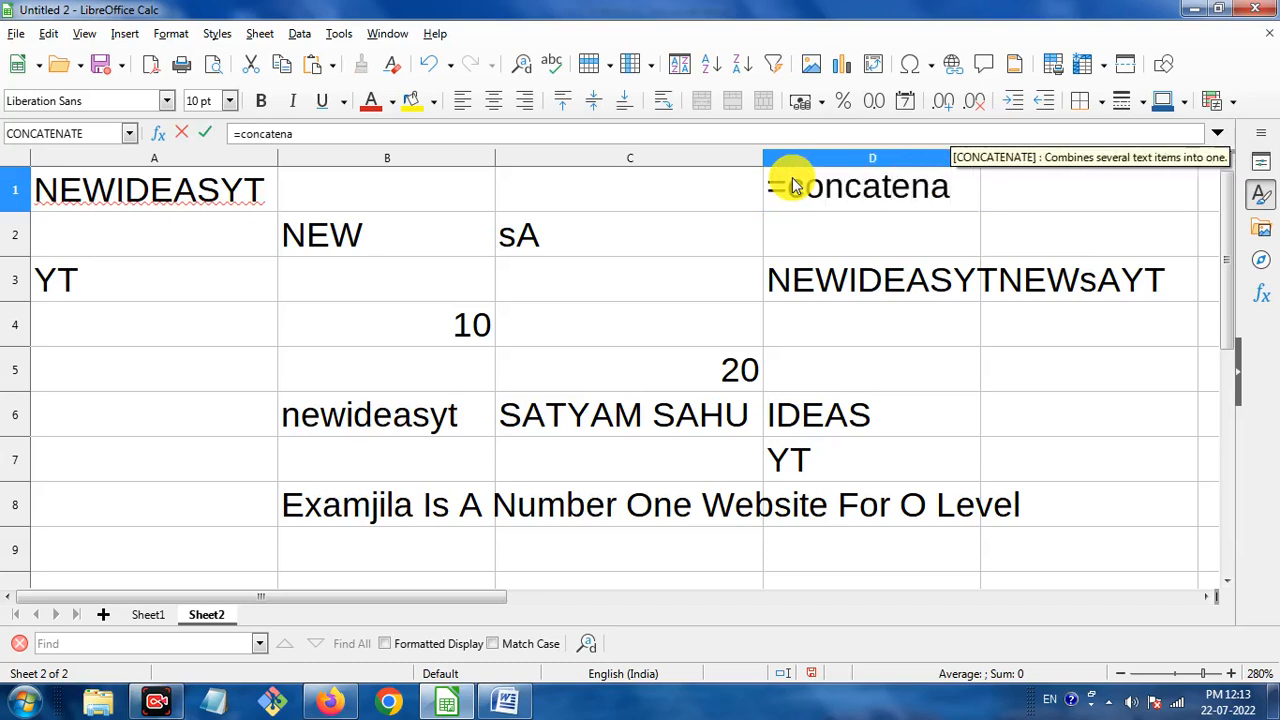
type("te")
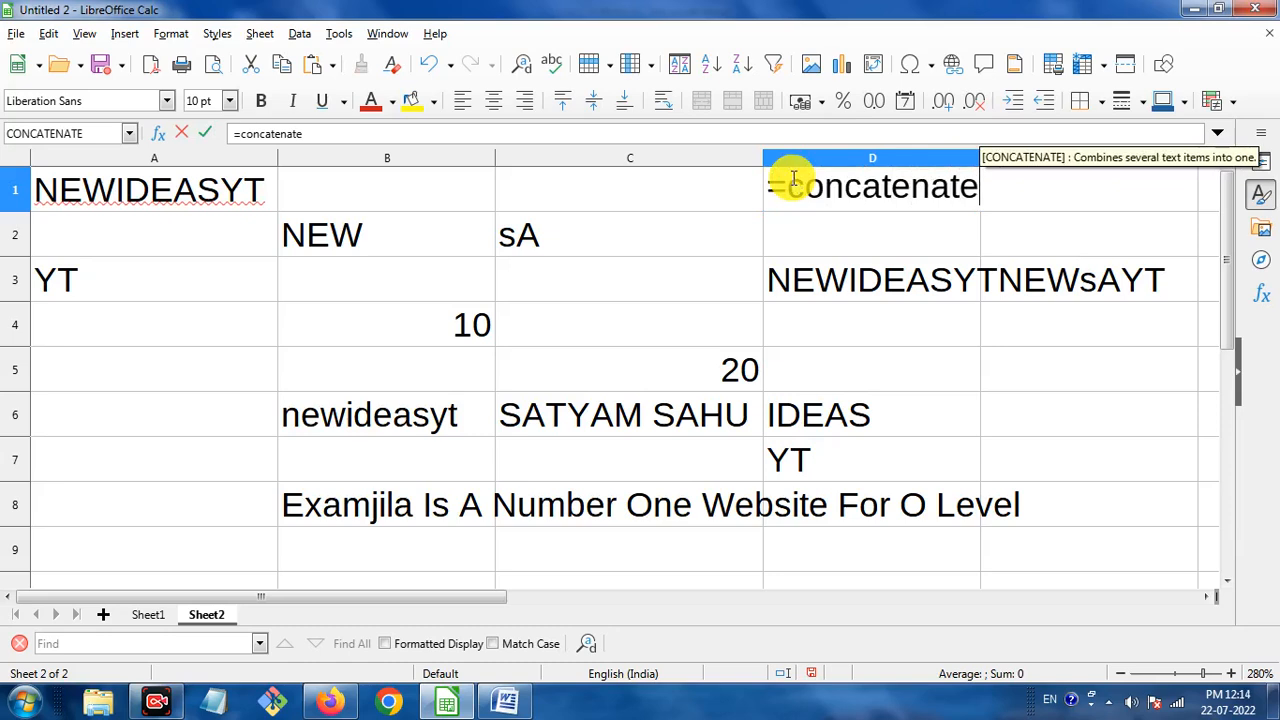
type("(")
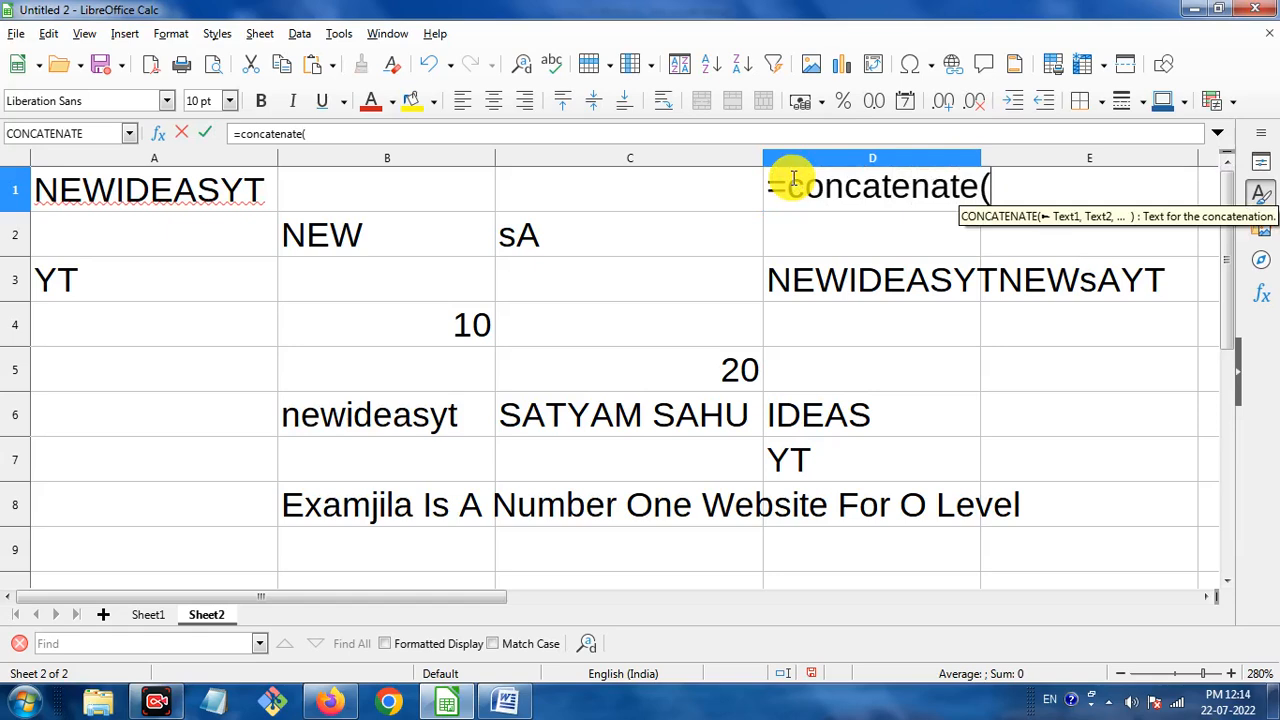
type("\"")
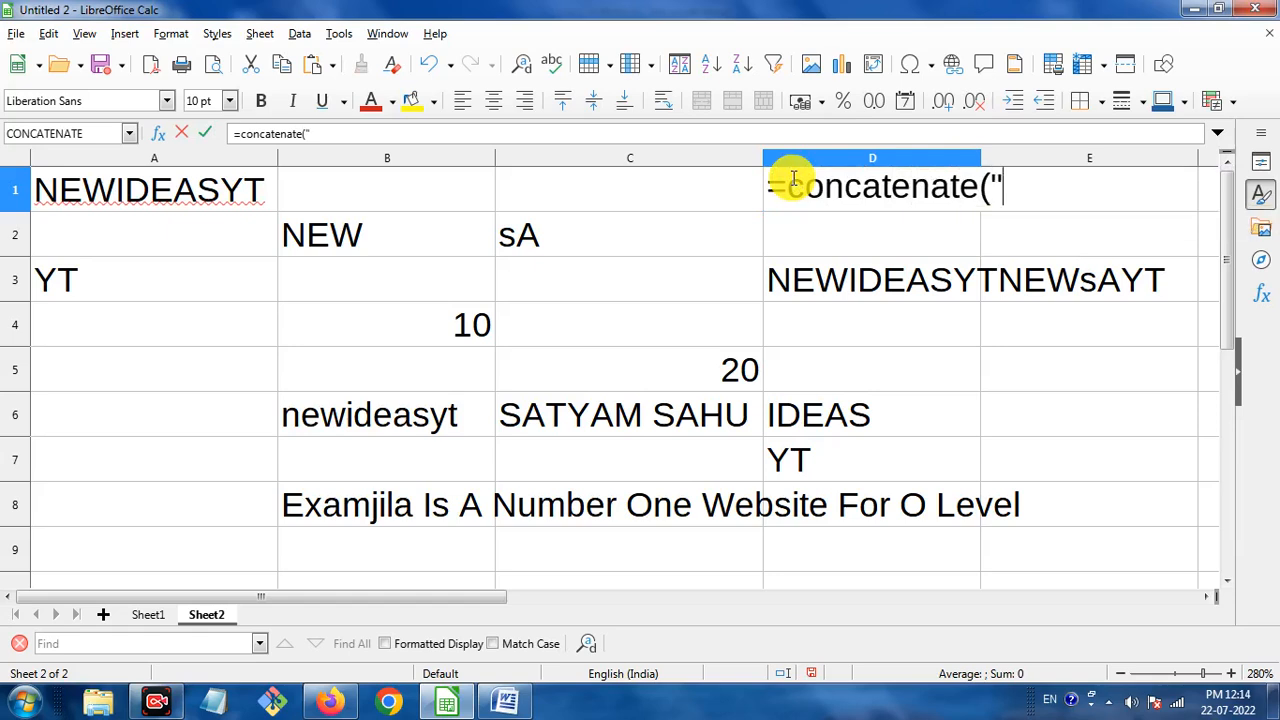
type("Examjila\",")
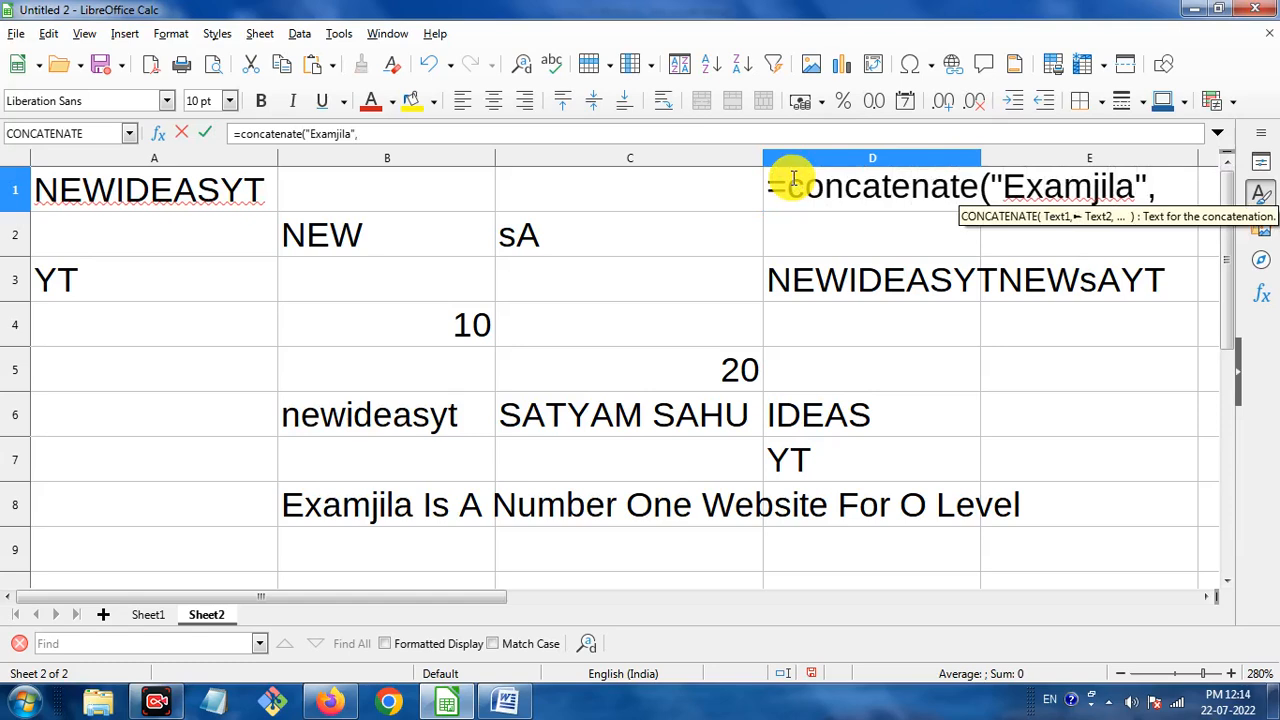
type("Sahuji")
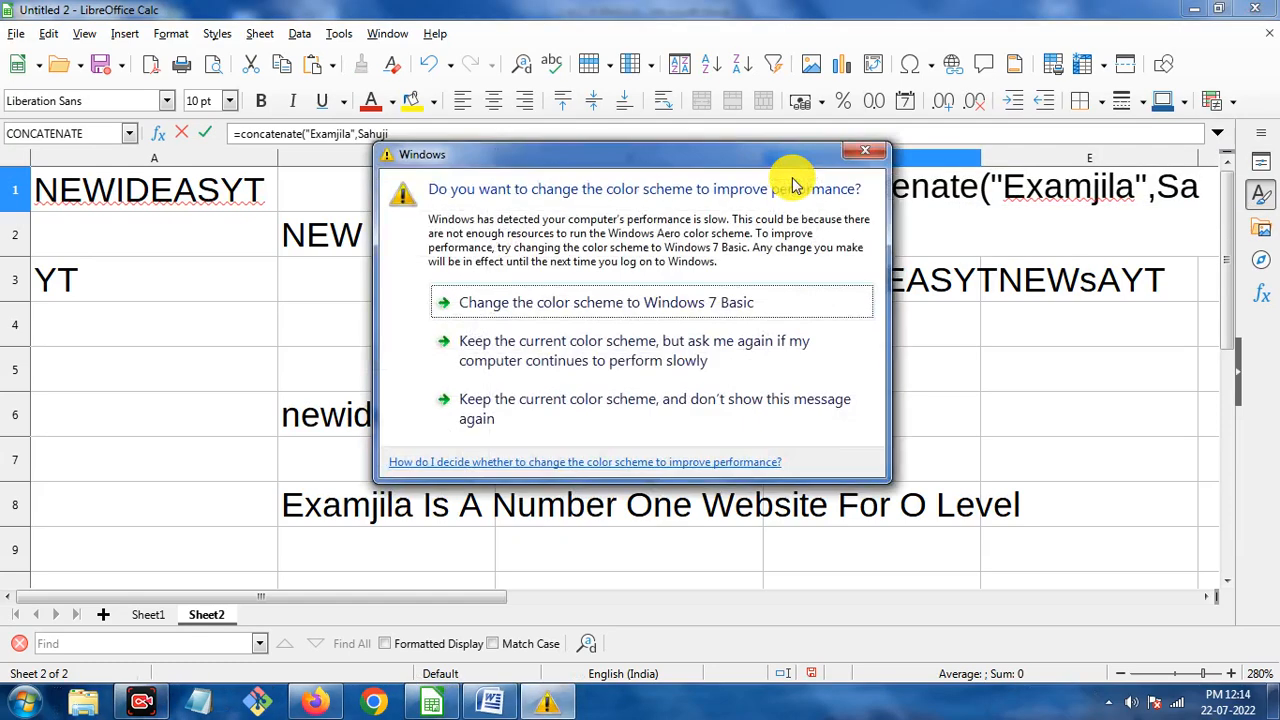
left_click(861, 157)
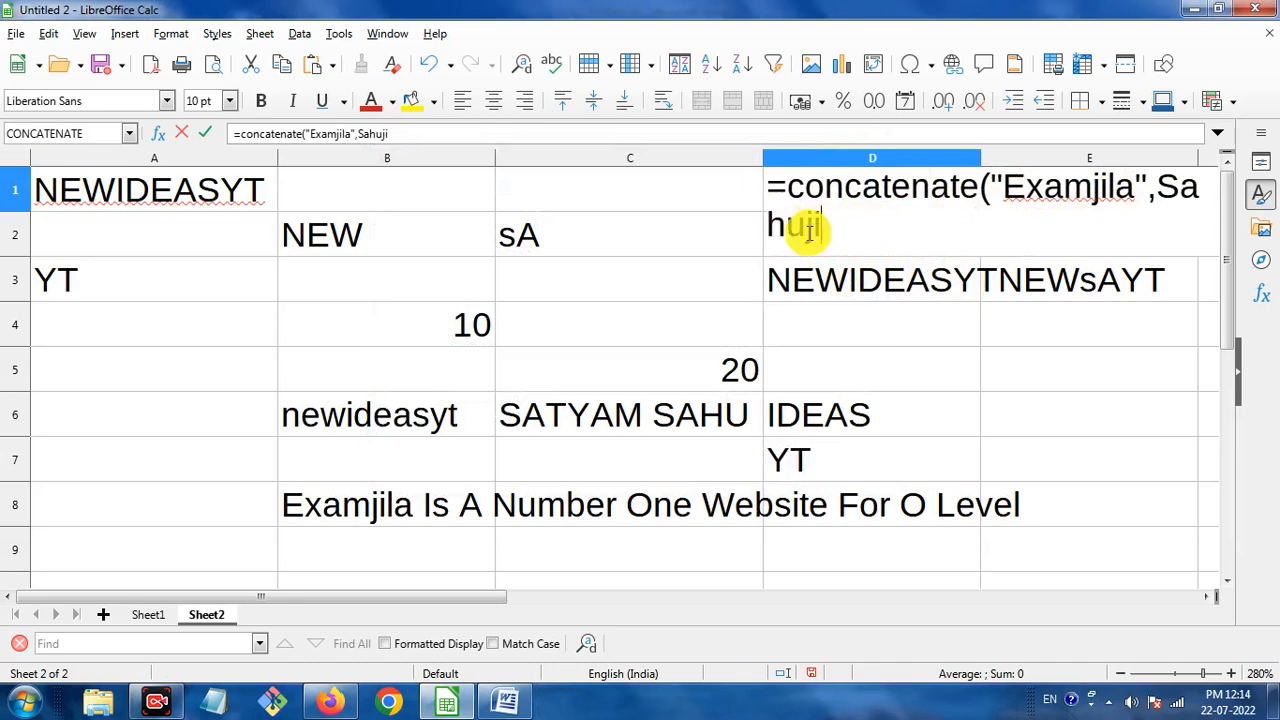
left_click(1158, 187)
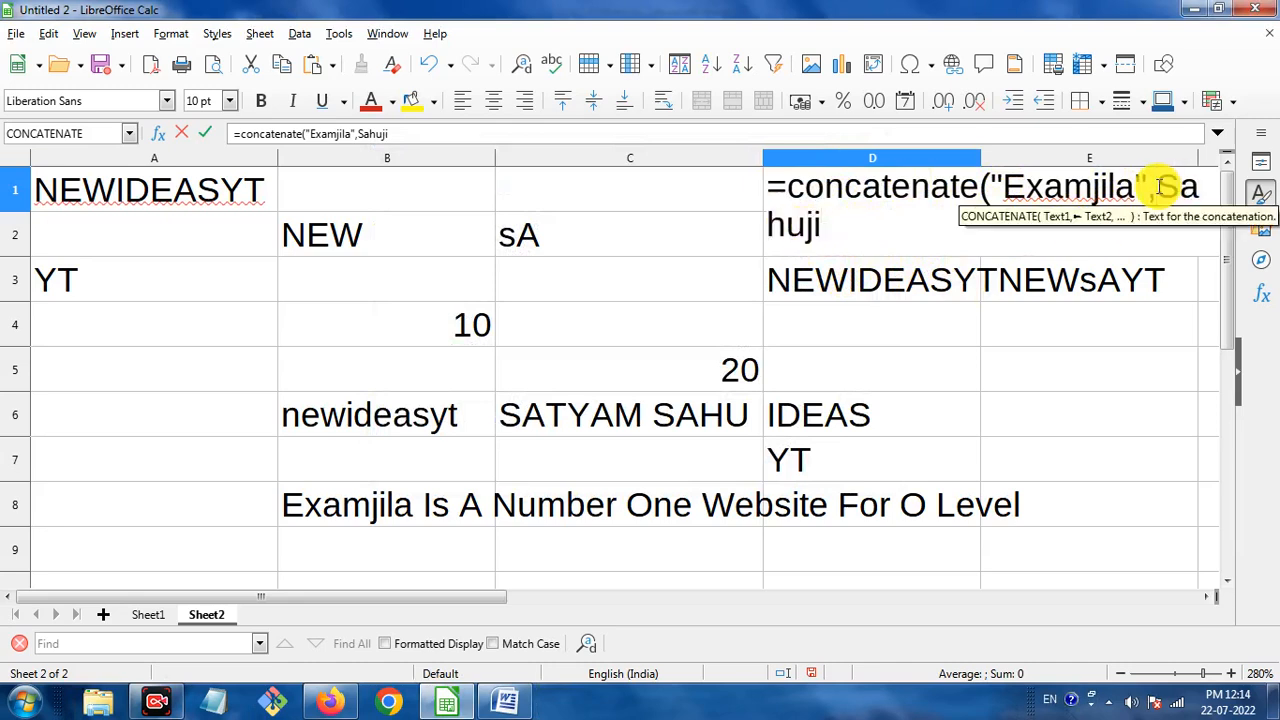
type("\"")
left_click(869, 220)
type("\"")
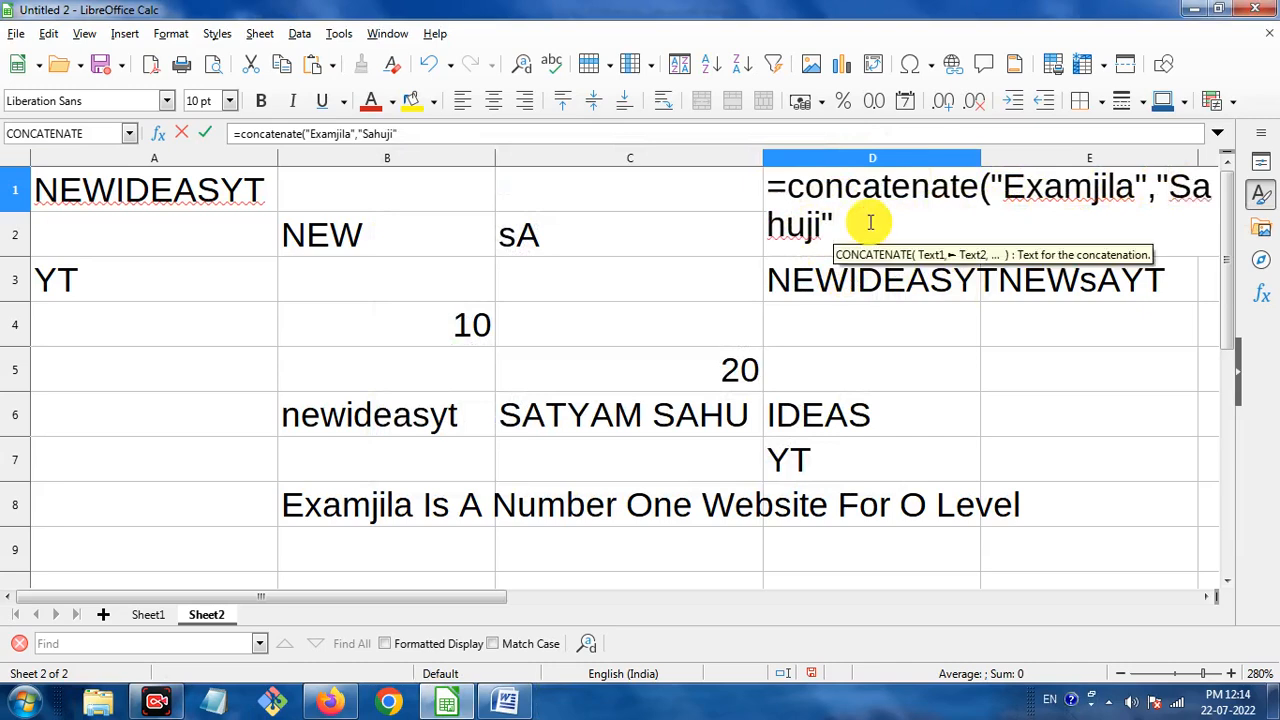
type(")")
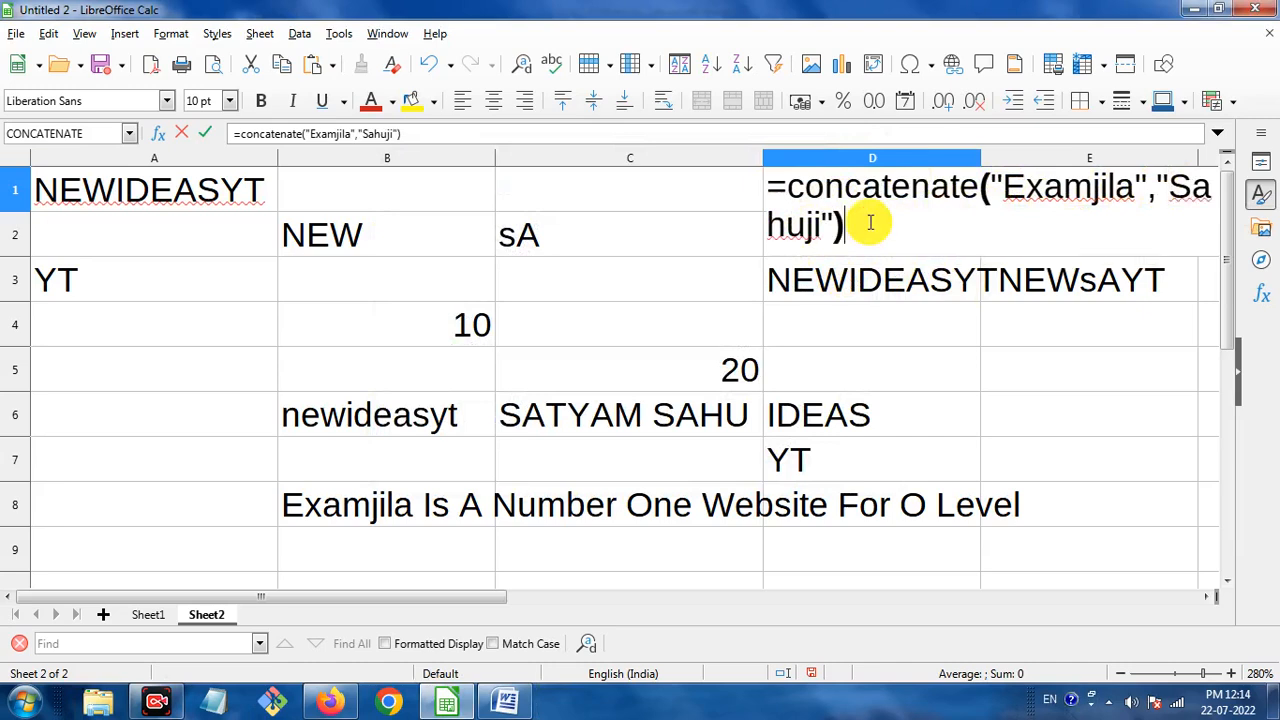
key("Return")
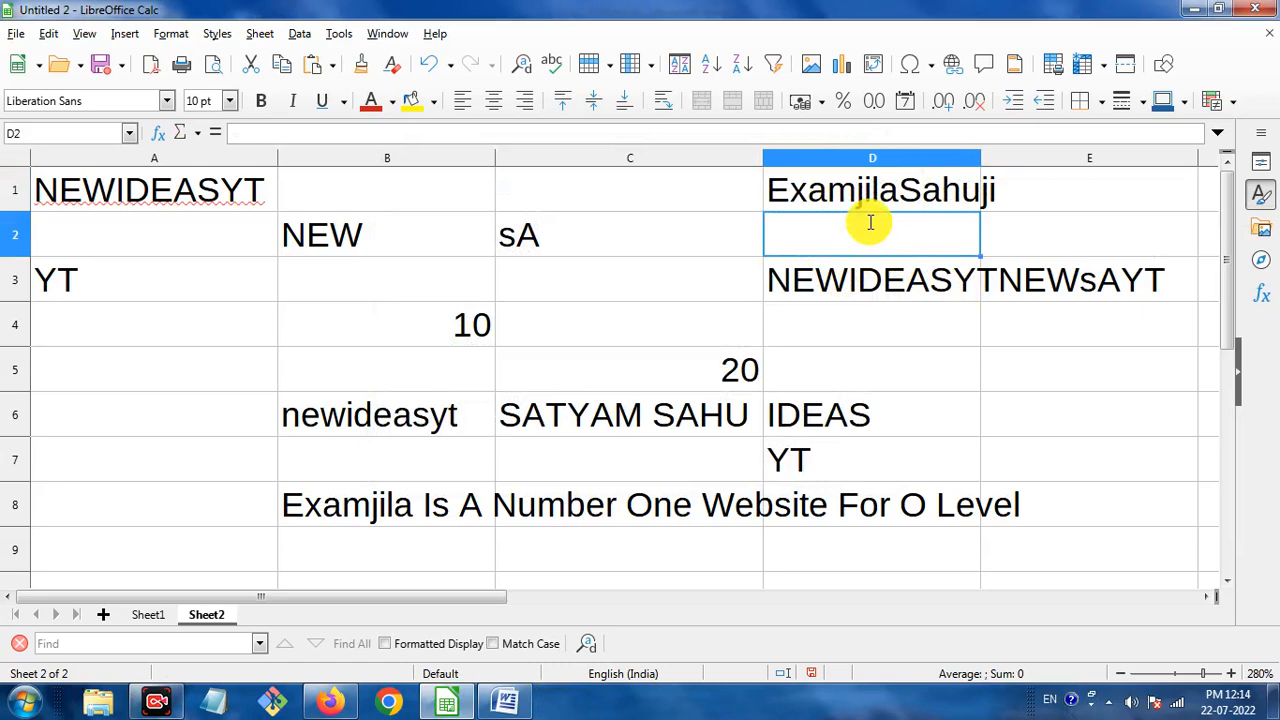
left_click(922, 198)
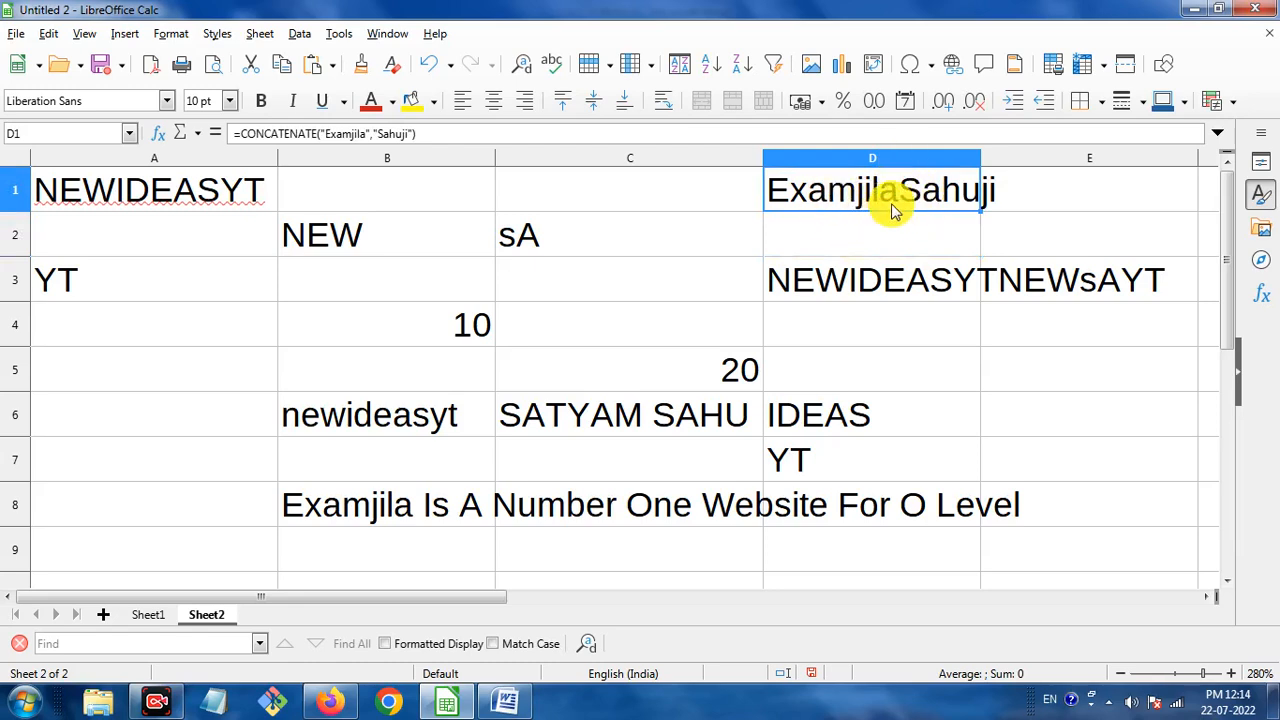
Edit D1's formula to put a space before Sahuji so it shows Examjila Sahuji.
left_click(380, 133)
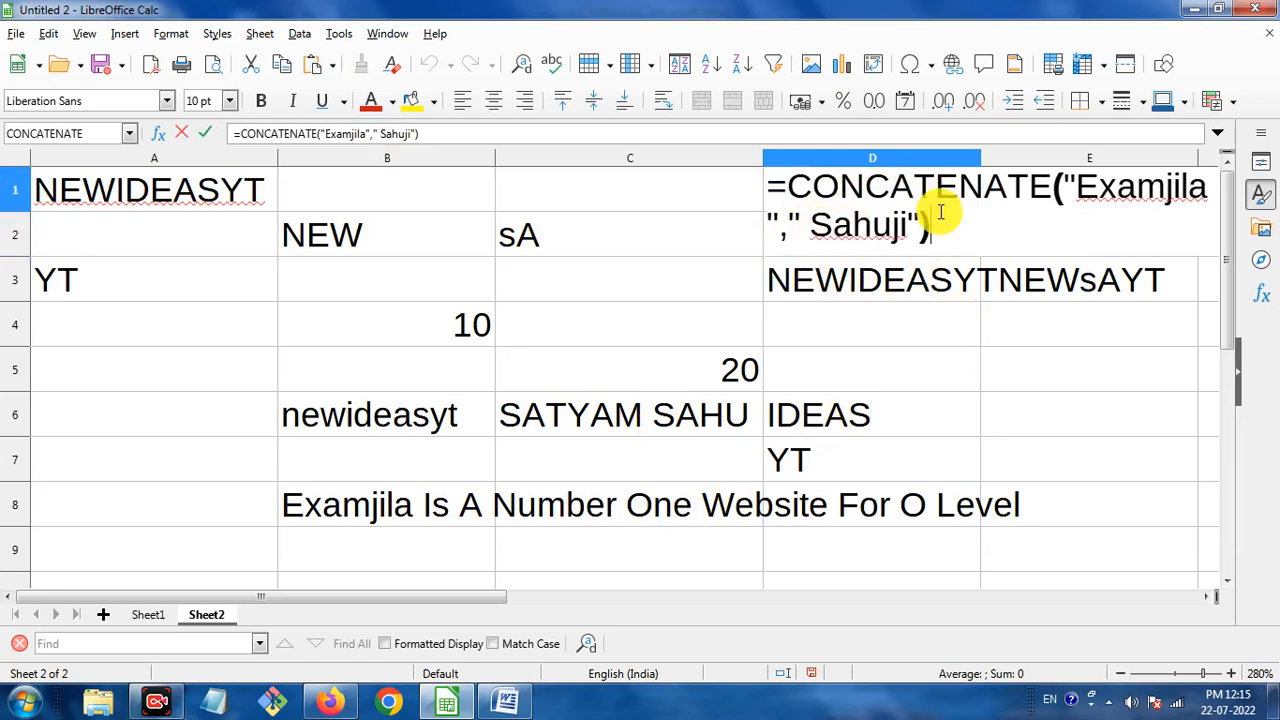
key("Return")
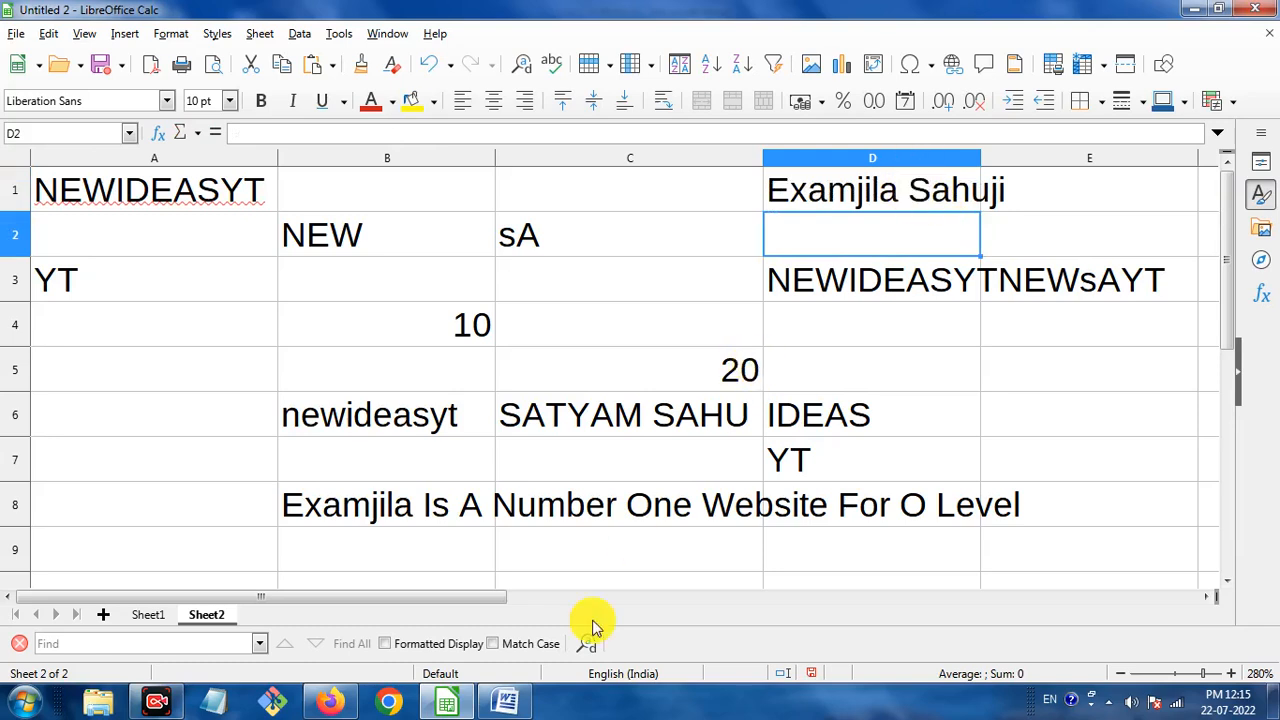
left_click(505, 700)
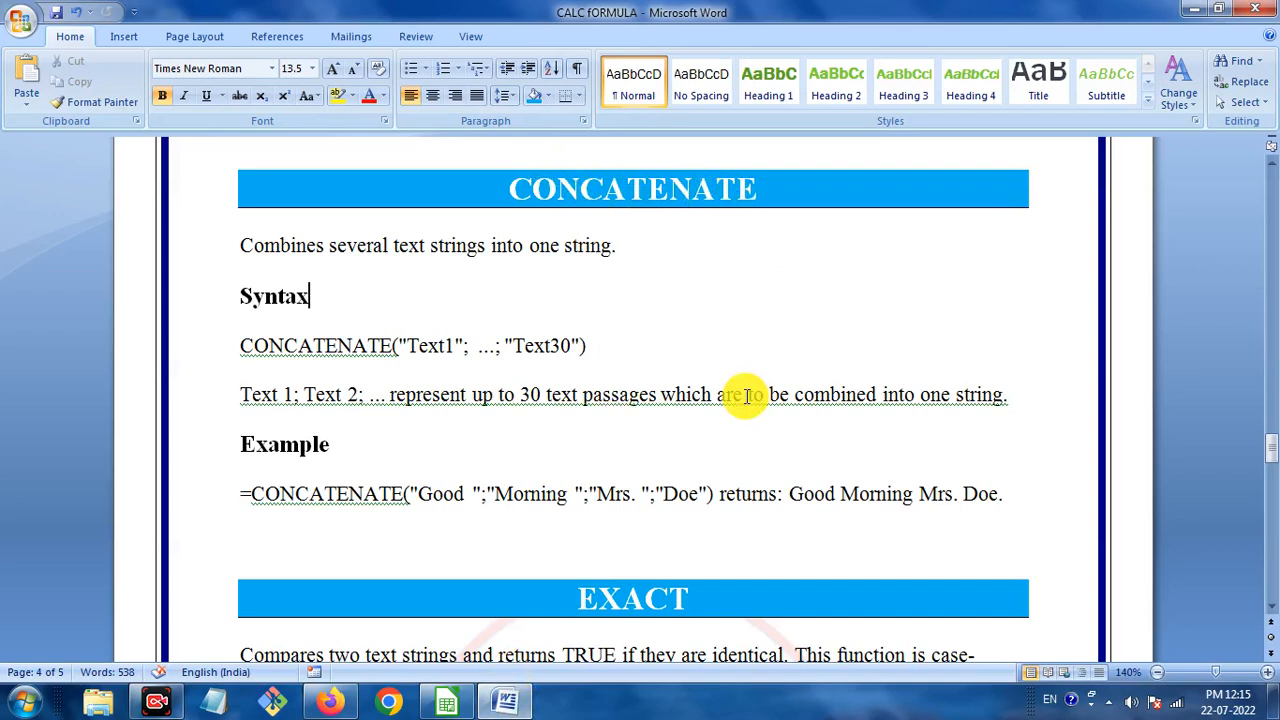
Scroll the CALC fORMULA document down to EXACT and close the colour-scheme warning.
scroll(655, 437, "down", 6)
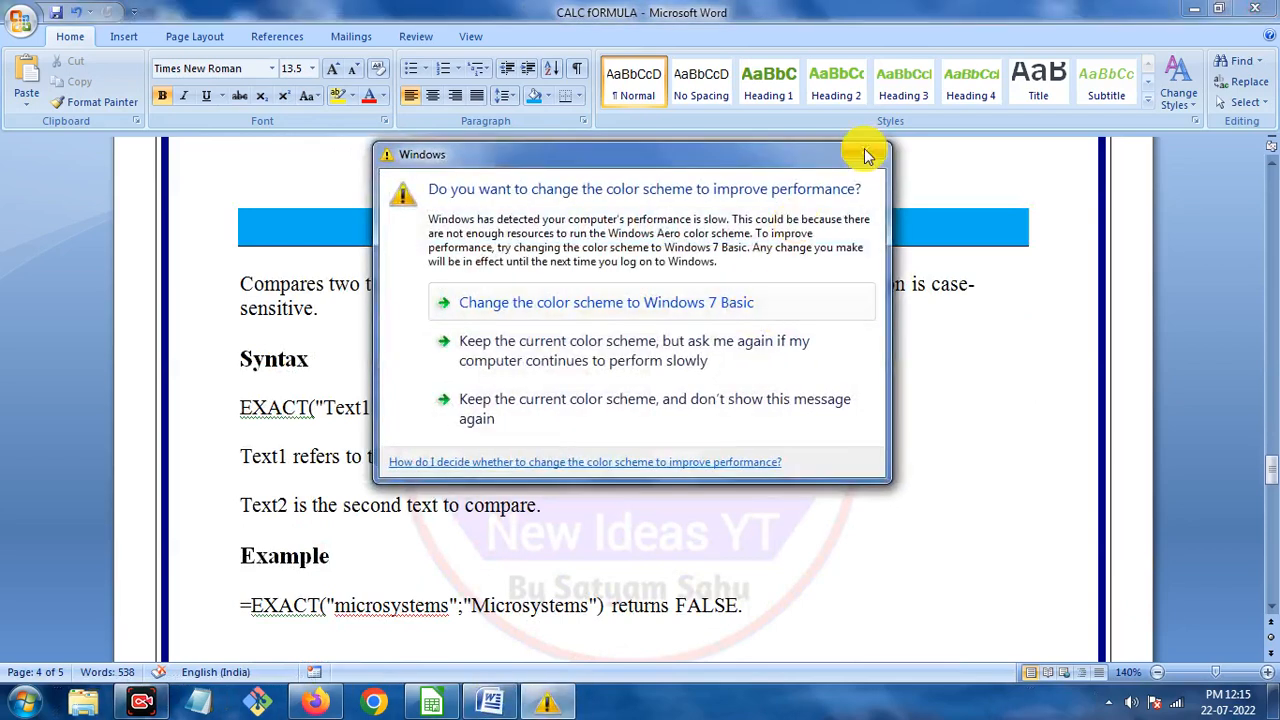
left_click(864, 157)
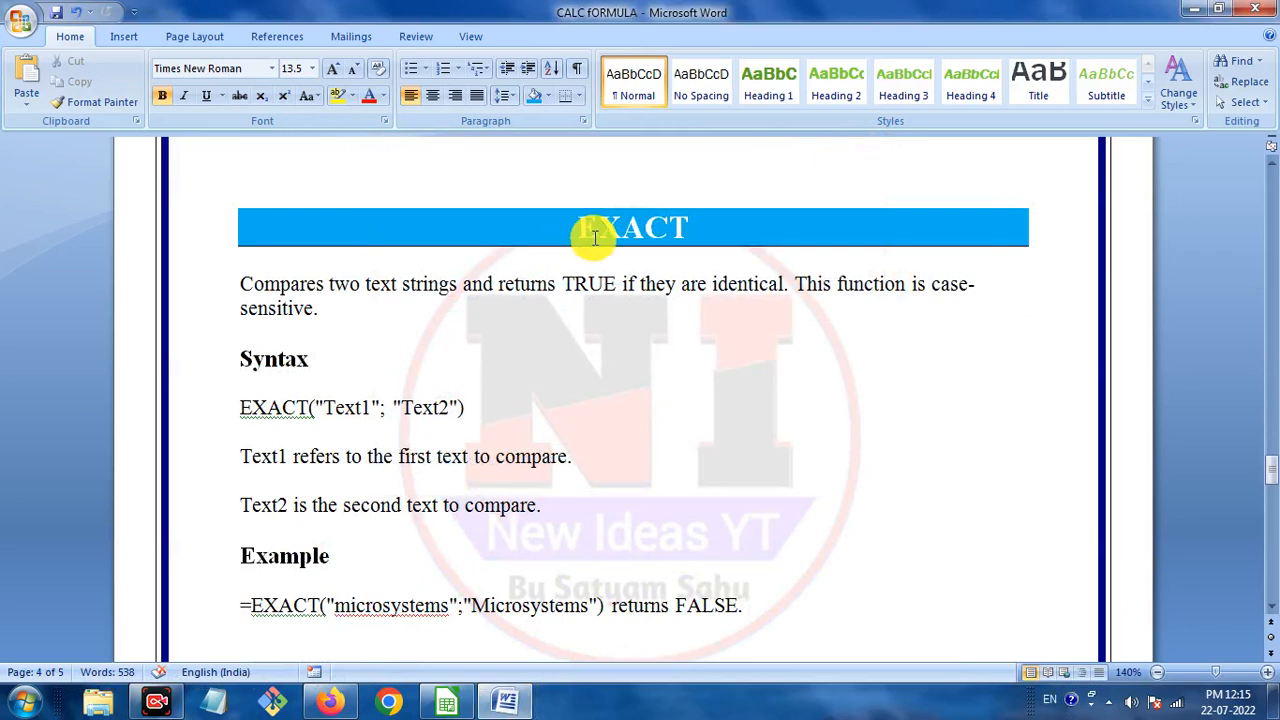
Back in Calc, compare A1's text with the lowercase LOWER result in B6.
left_click(447, 703)
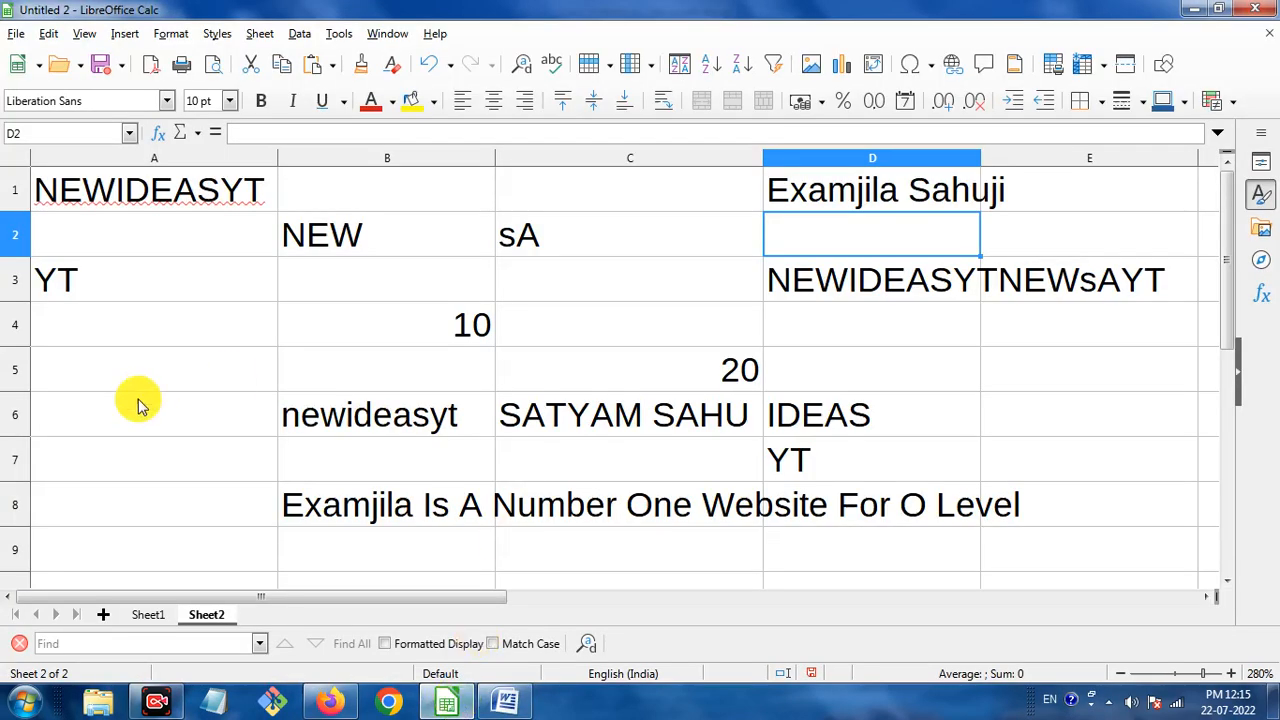
left_click(183, 190)
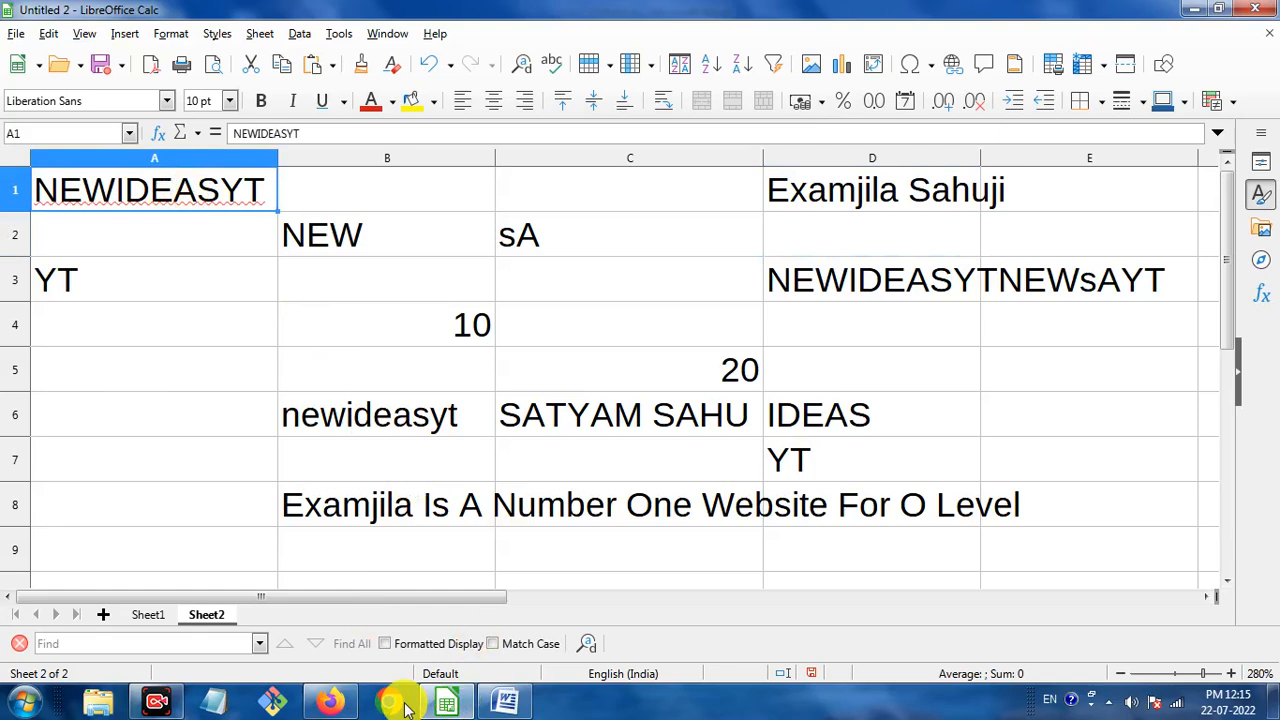
left_click(406, 418)
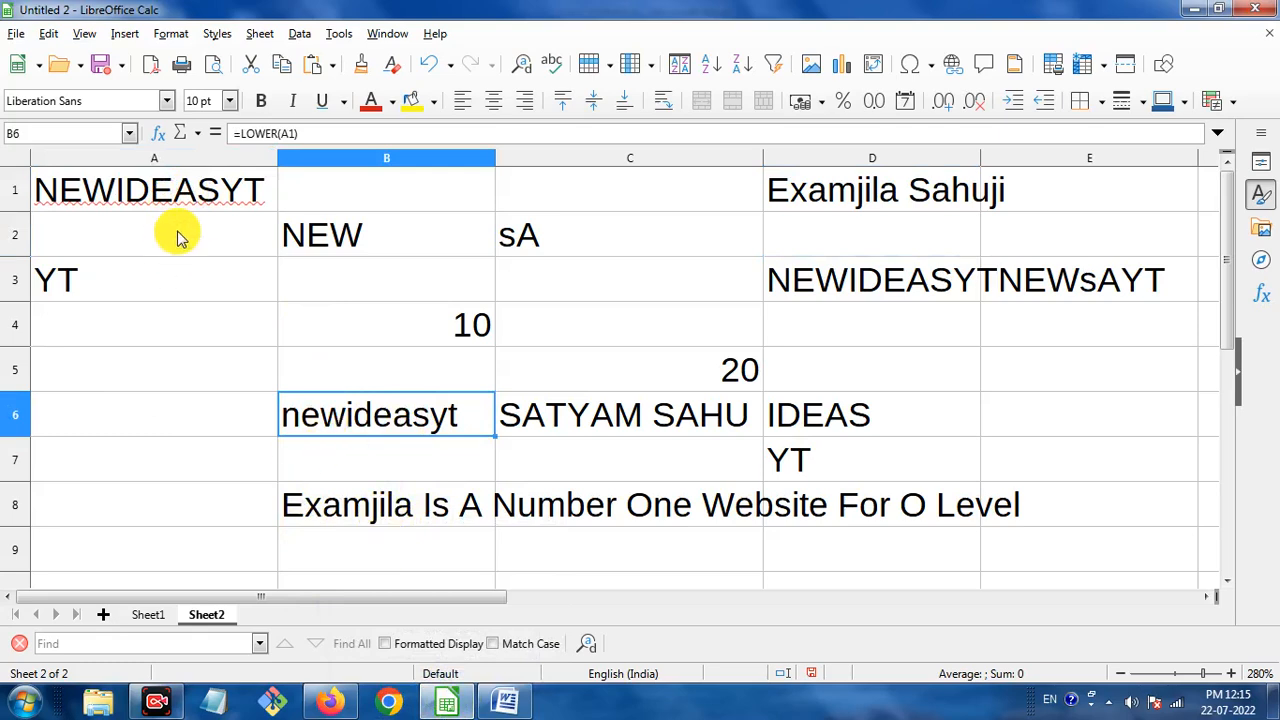
left_click(207, 197)
left_click(300, 408)
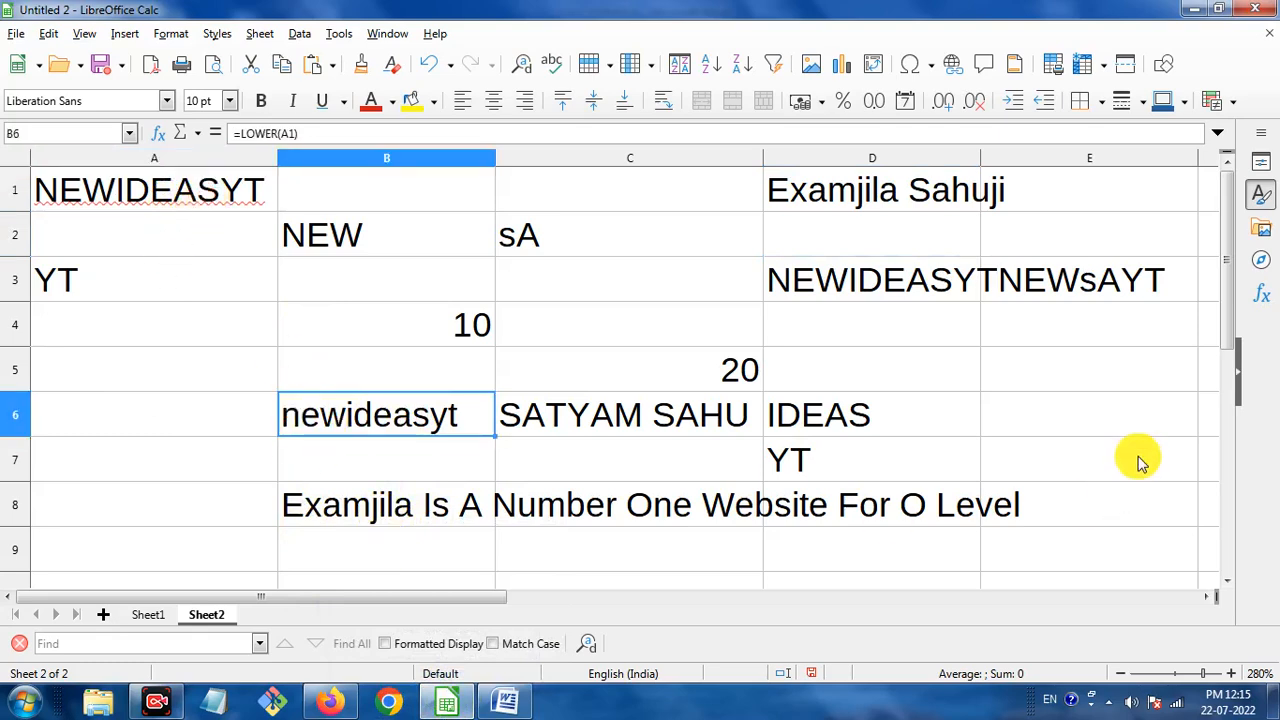
Enter =EXACT(A1,B6) in E6, which returns FALSE.
left_click(1078, 405)
type("=")
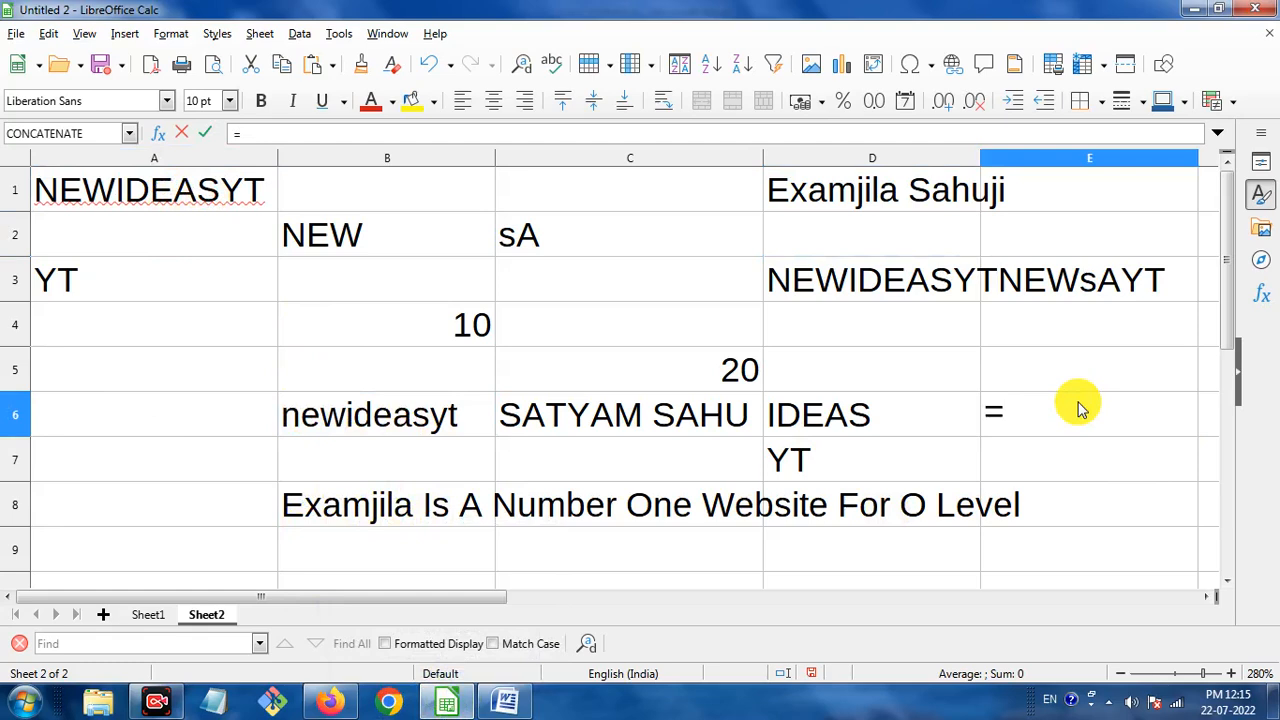
type("exact")
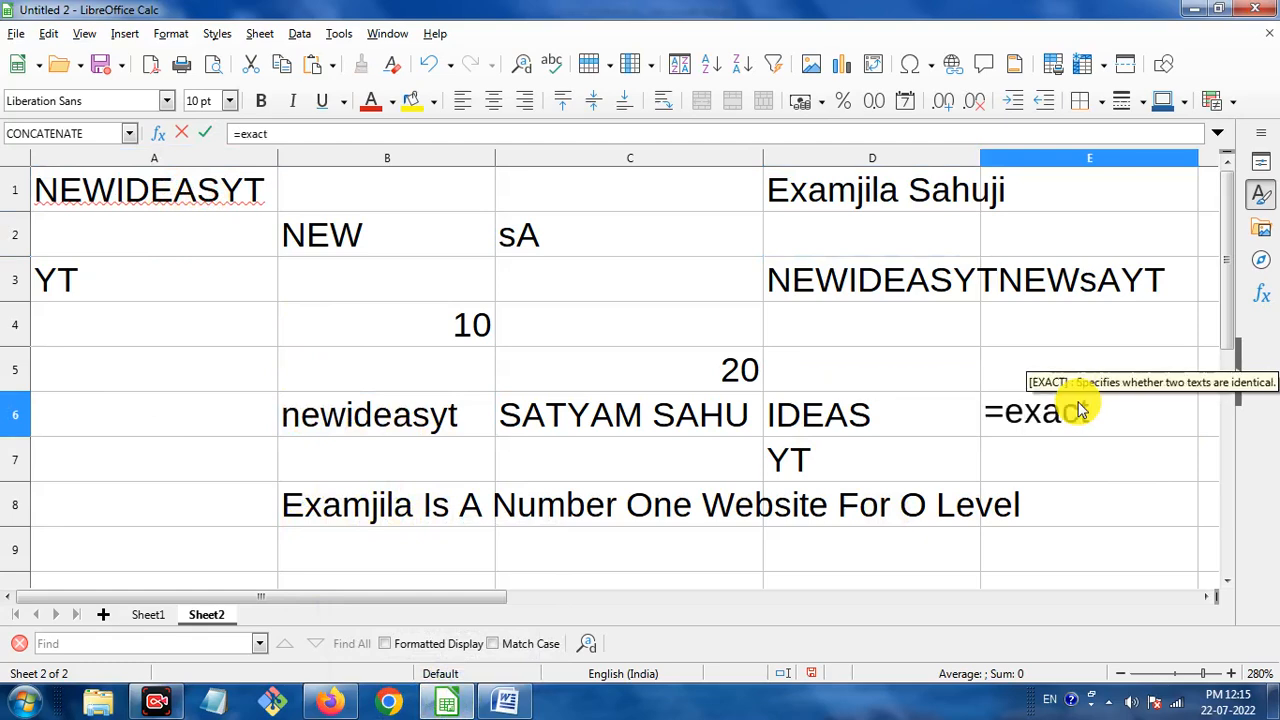
key("Return")
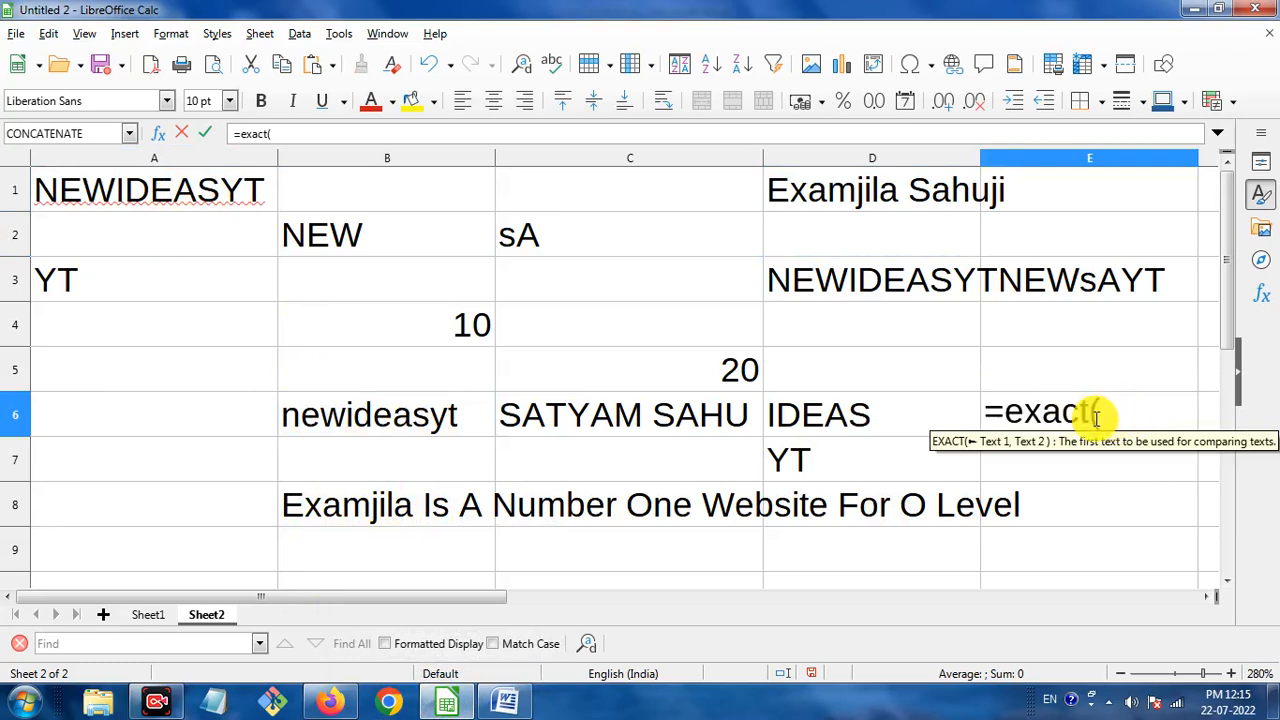
left_click(222, 192)
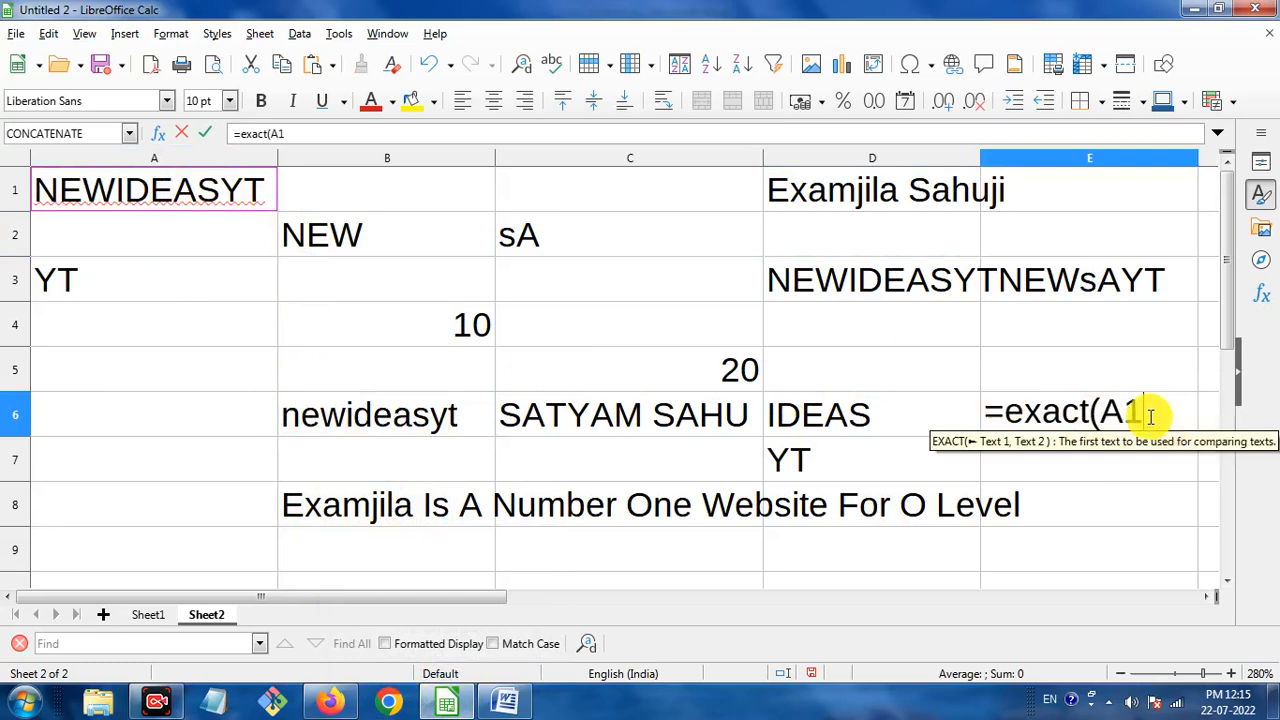
type(",")
left_click(363, 234)
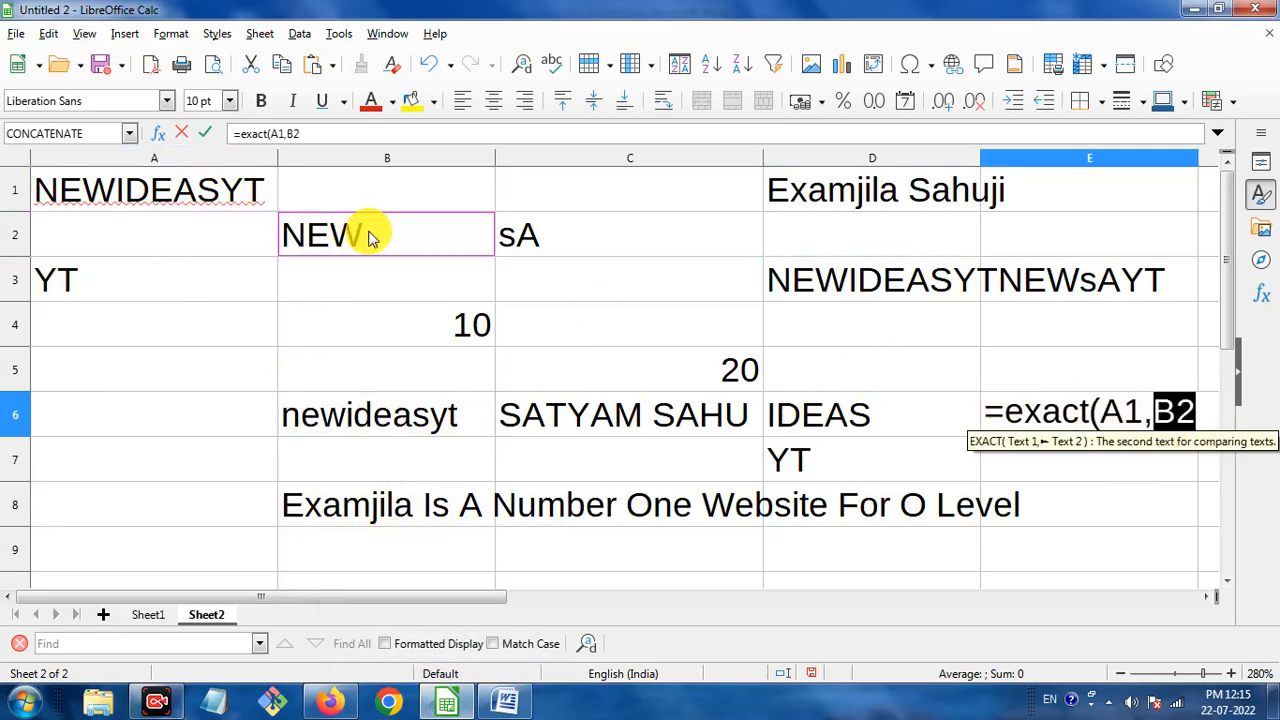
left_click(424, 416)
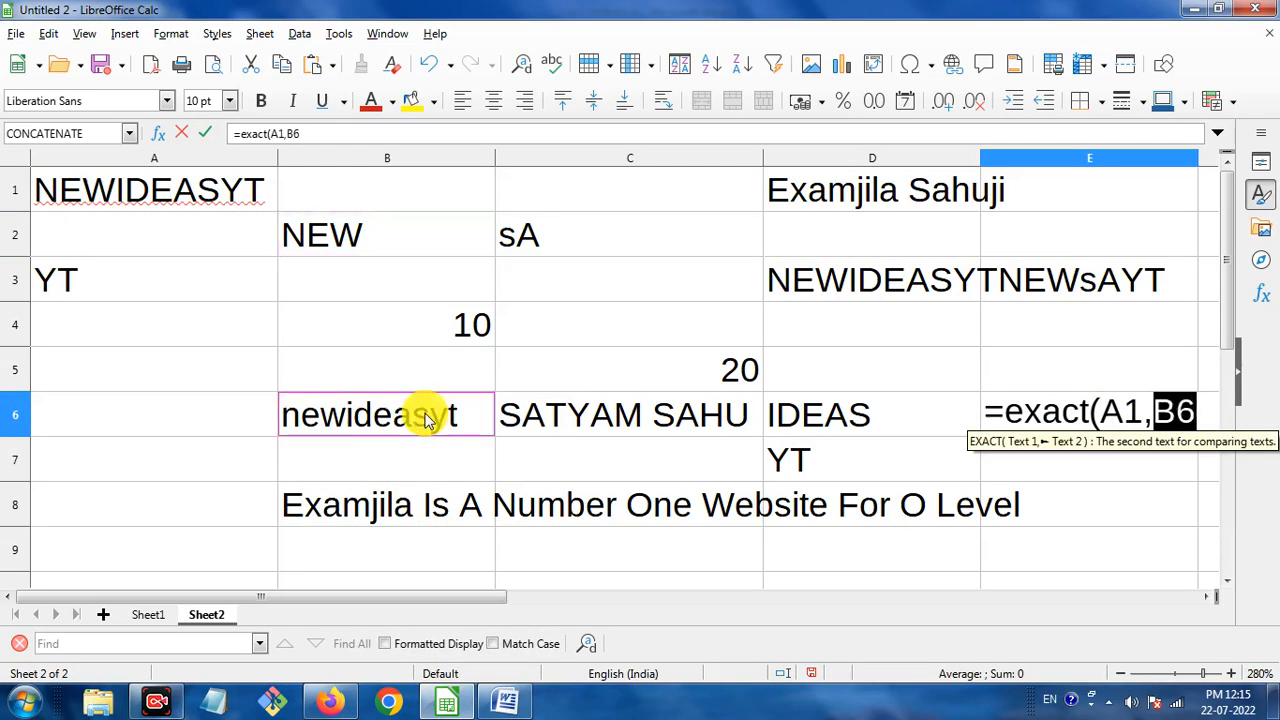
left_click(1195, 411)
type(")")
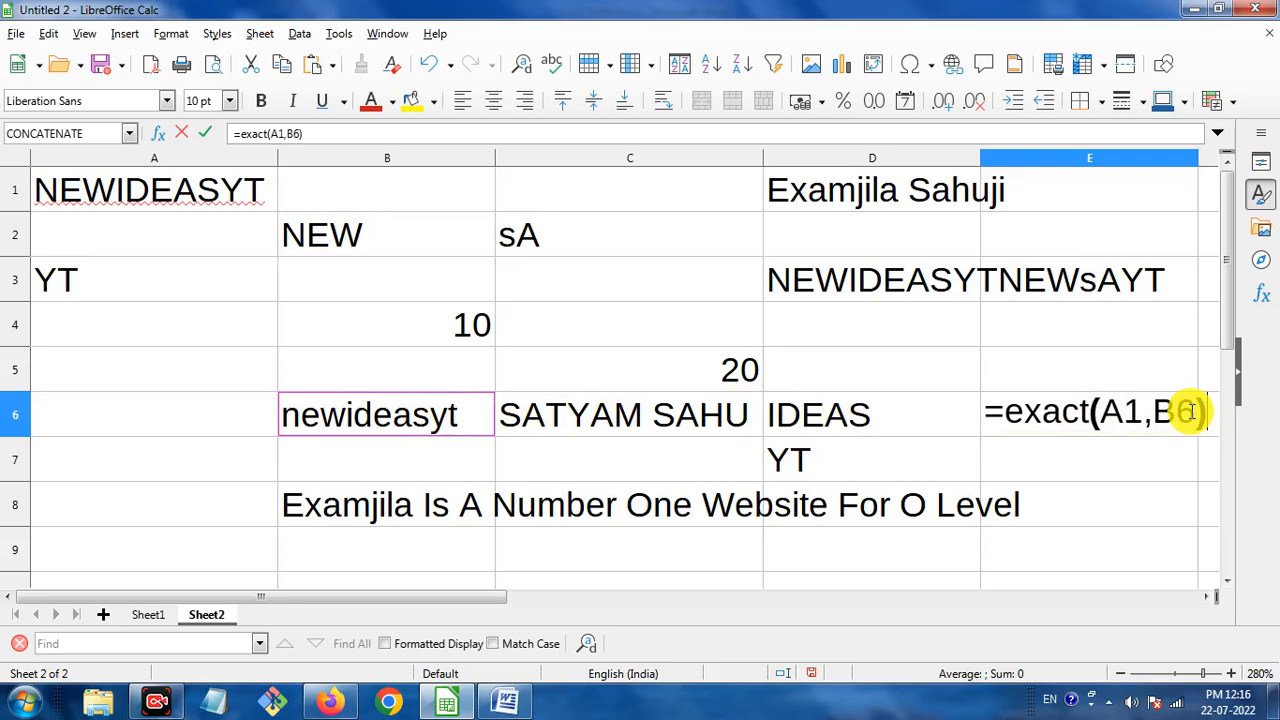
key("Return")
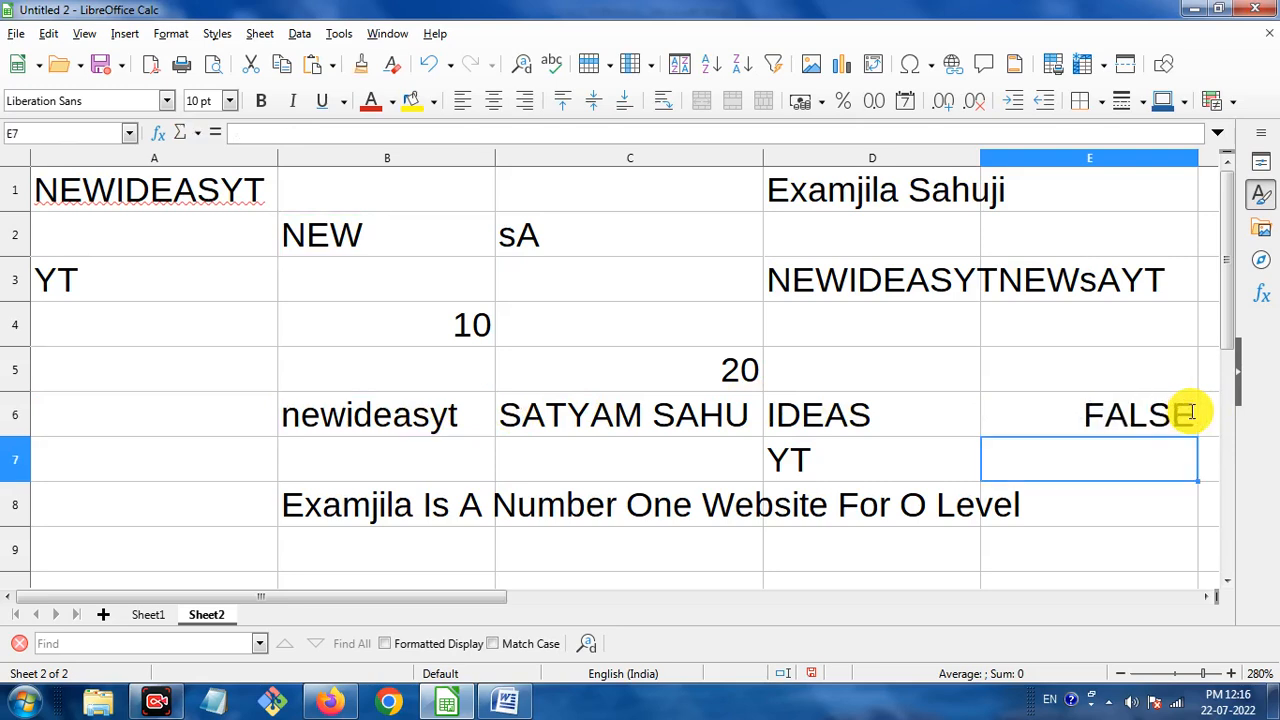
left_click(221, 190)
Compare A1's uppercase text with B6's lowercase copy and its LOWER formula.
left_click(325, 436)
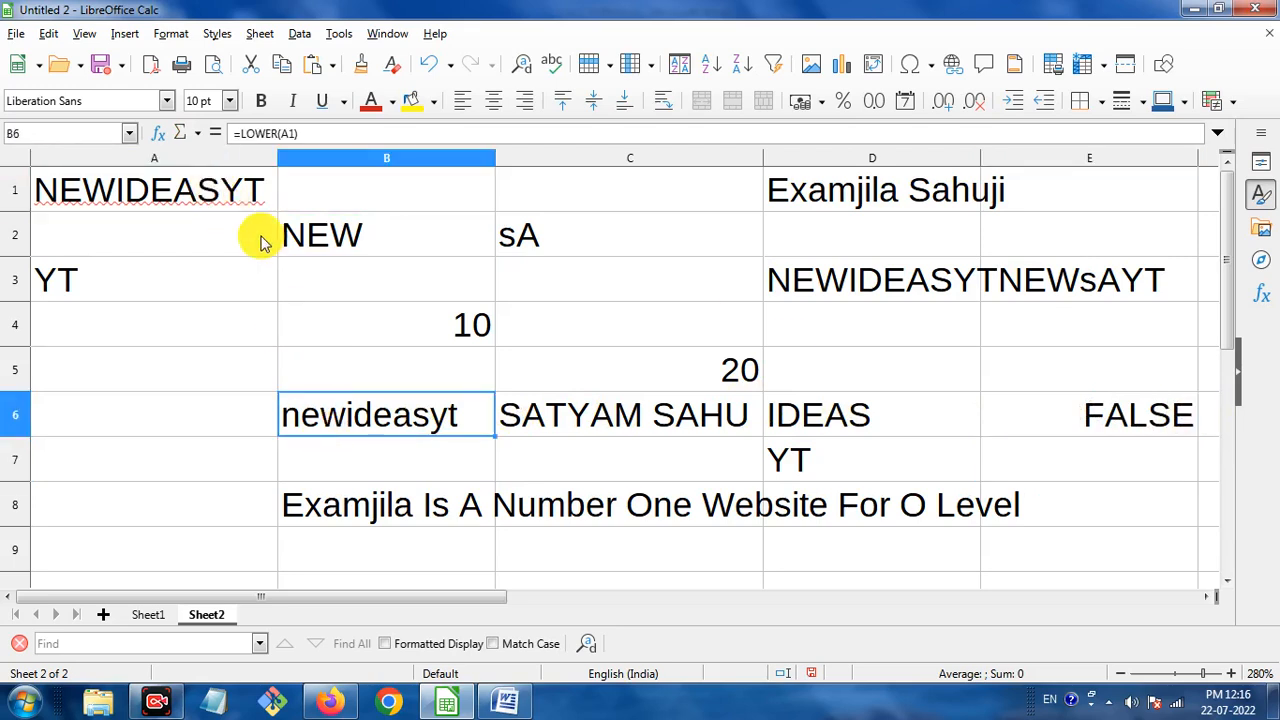
left_click(234, 190)
left_click(345, 416)
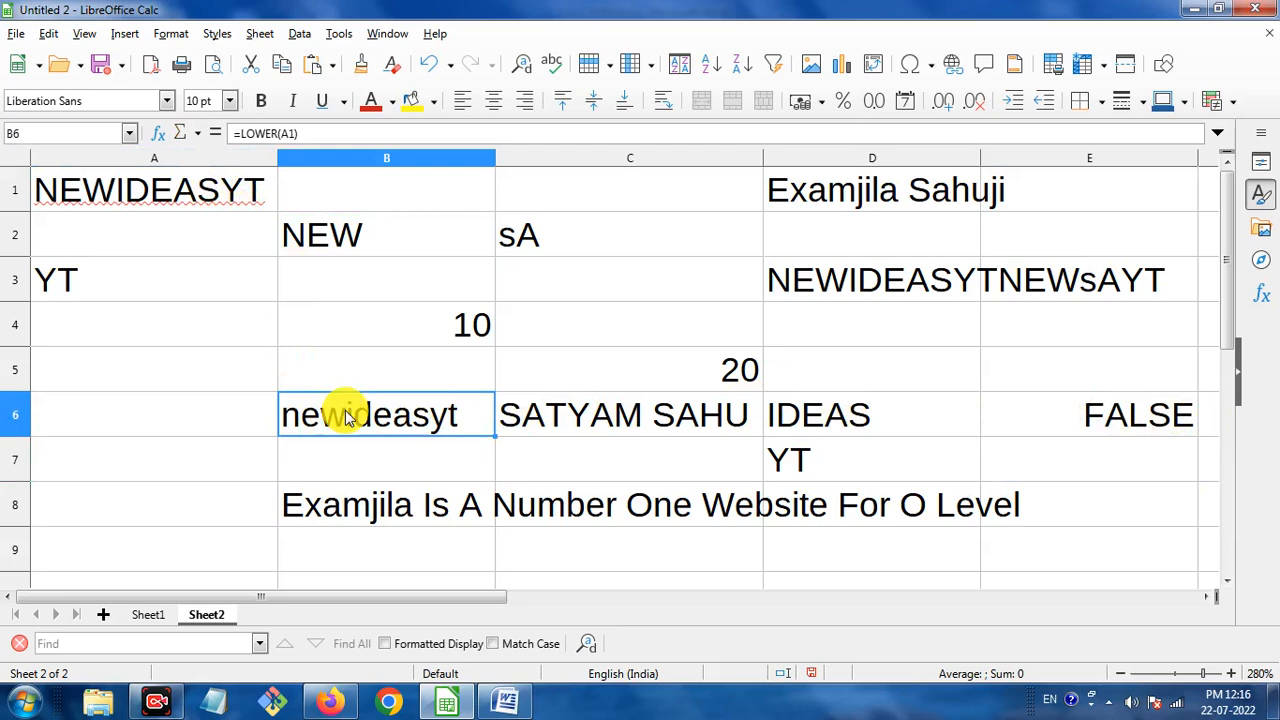
left_click(145, 193)
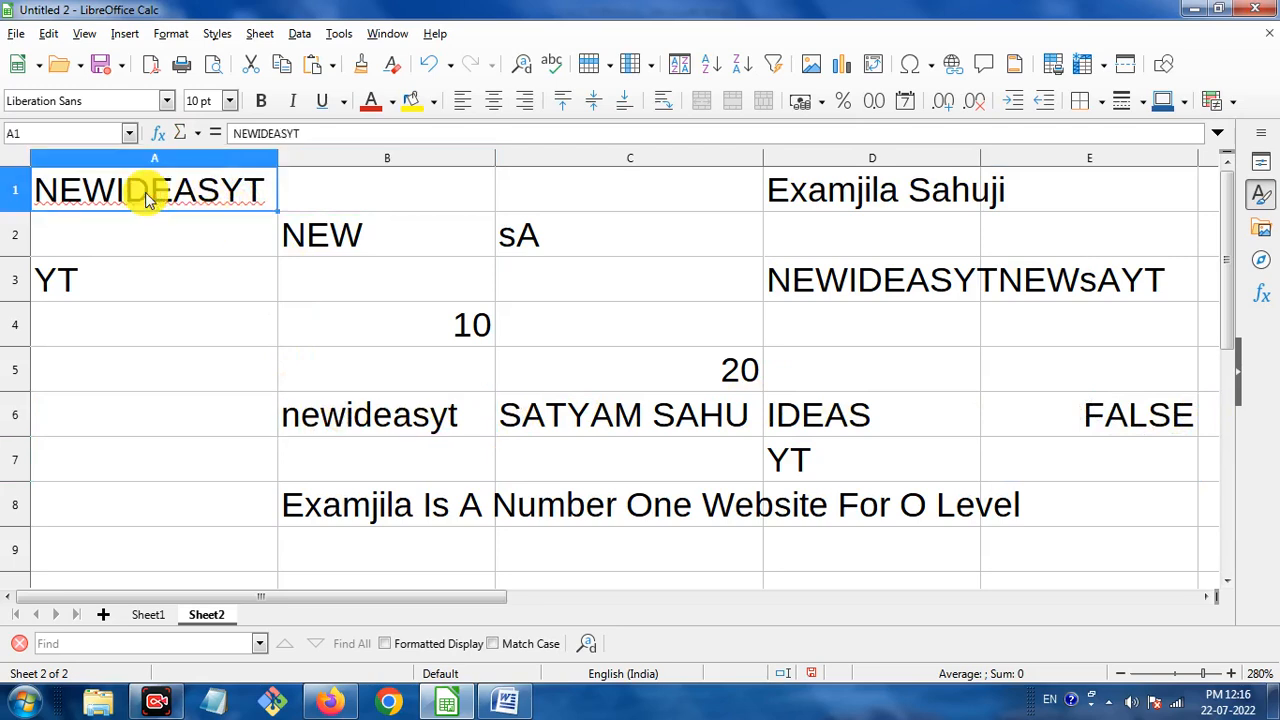
left_click(333, 419)
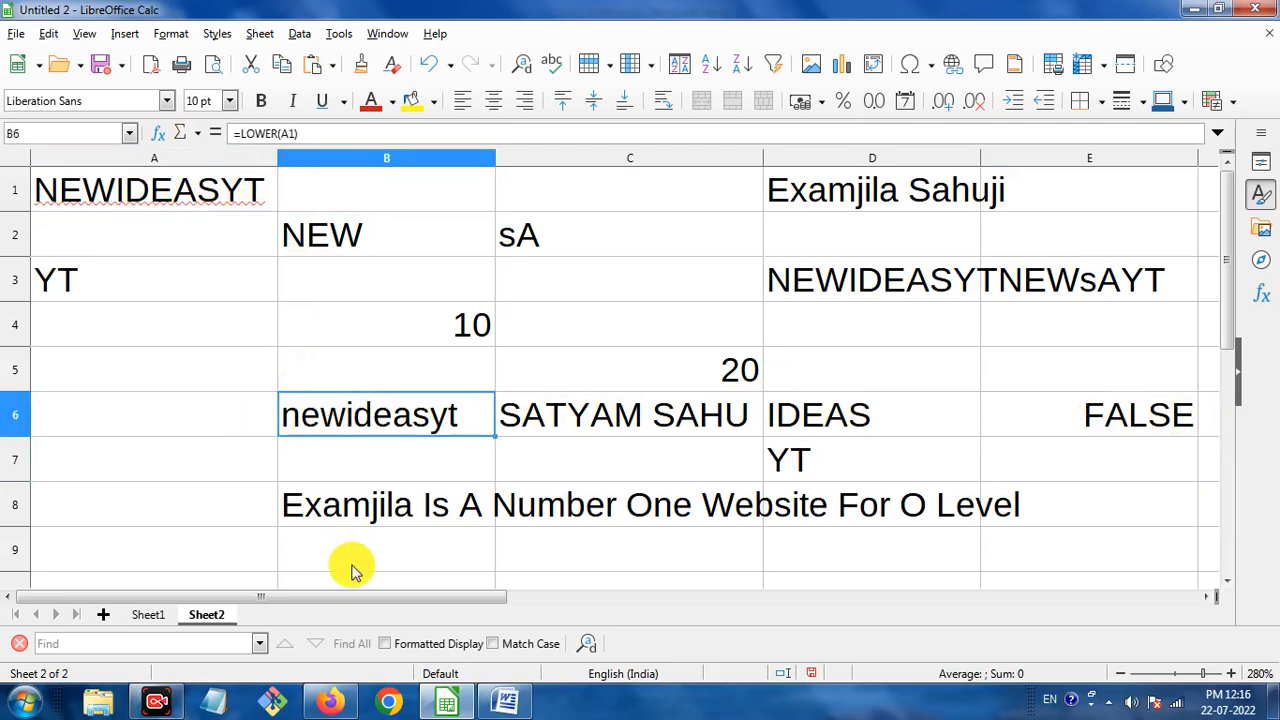
Replace A1's text with the lowercase newideasyt.
left_click(224, 193)
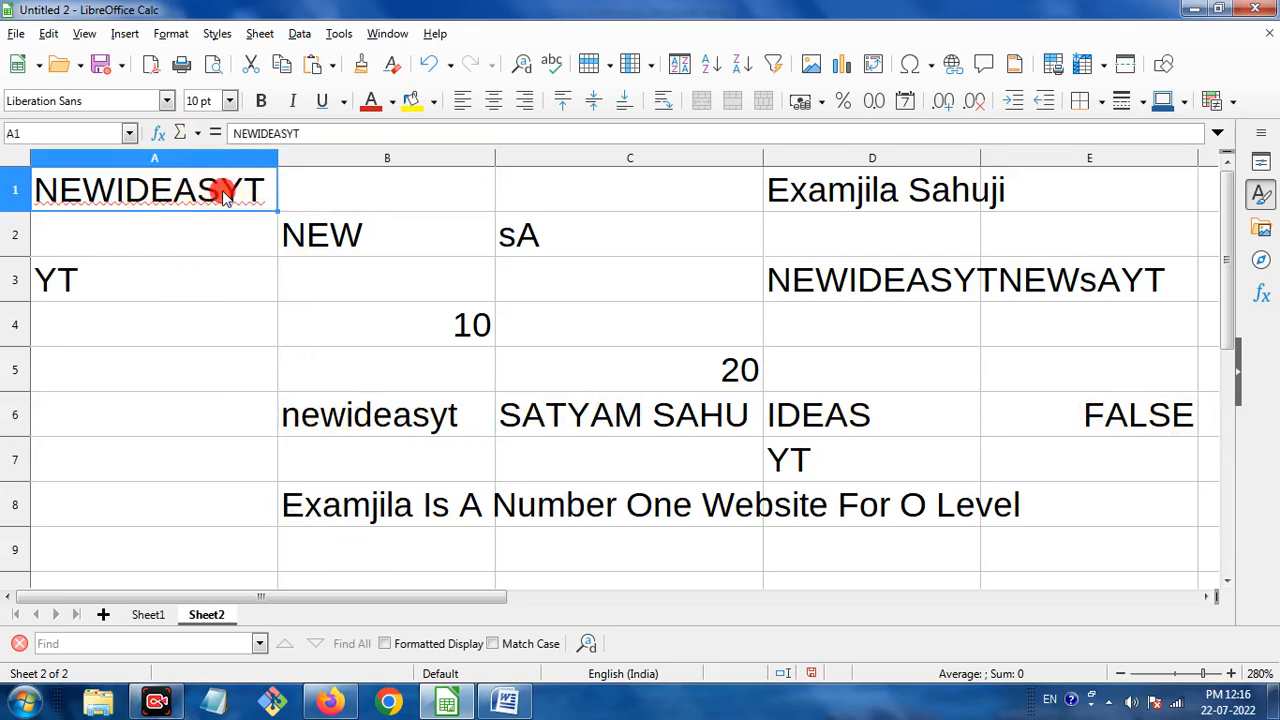
double_click(224, 193)
left_click_drag(257, 186, 45, 167)
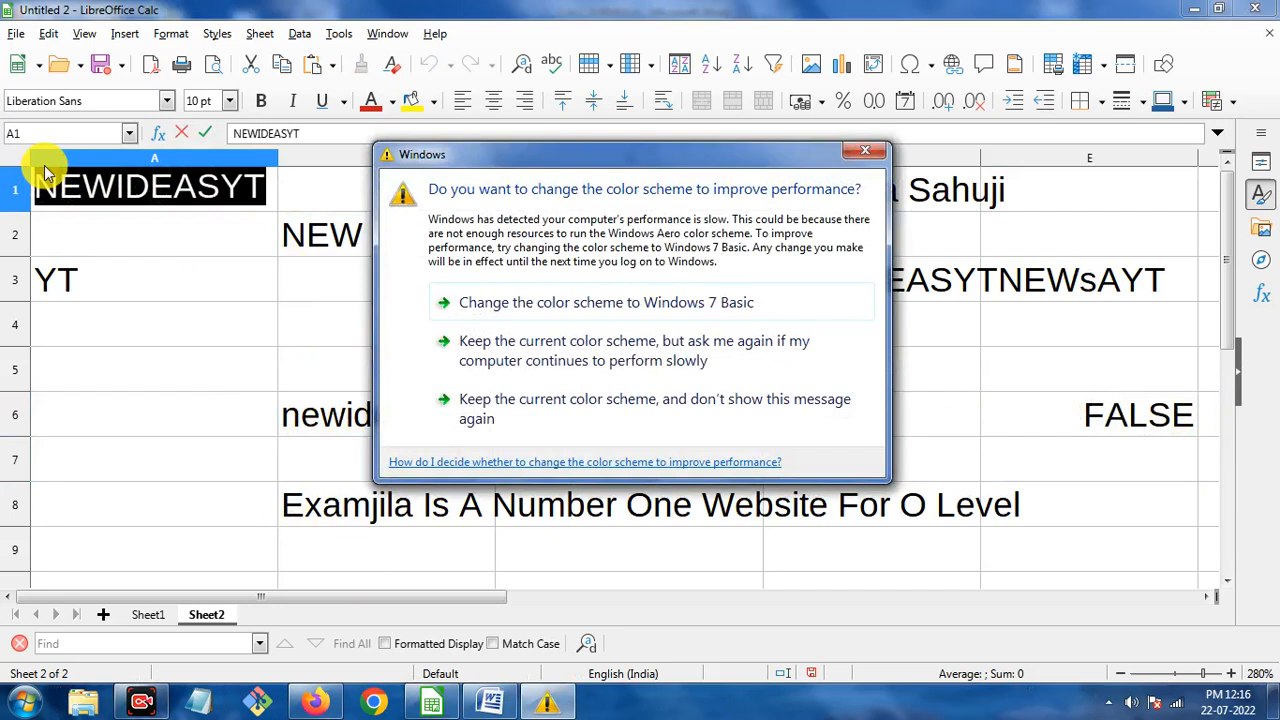
left_click(865, 151)
type("NEW")
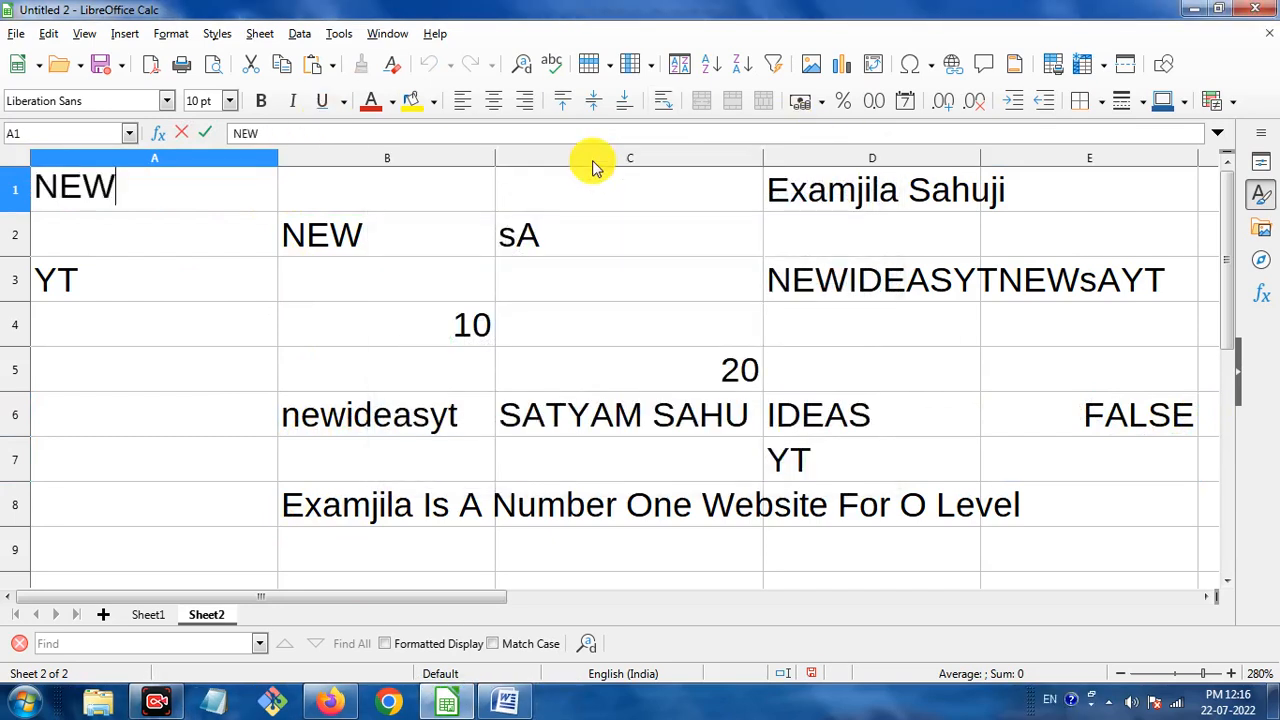
key("BackSpace")
key("BackSpace")
key("BackSpace")
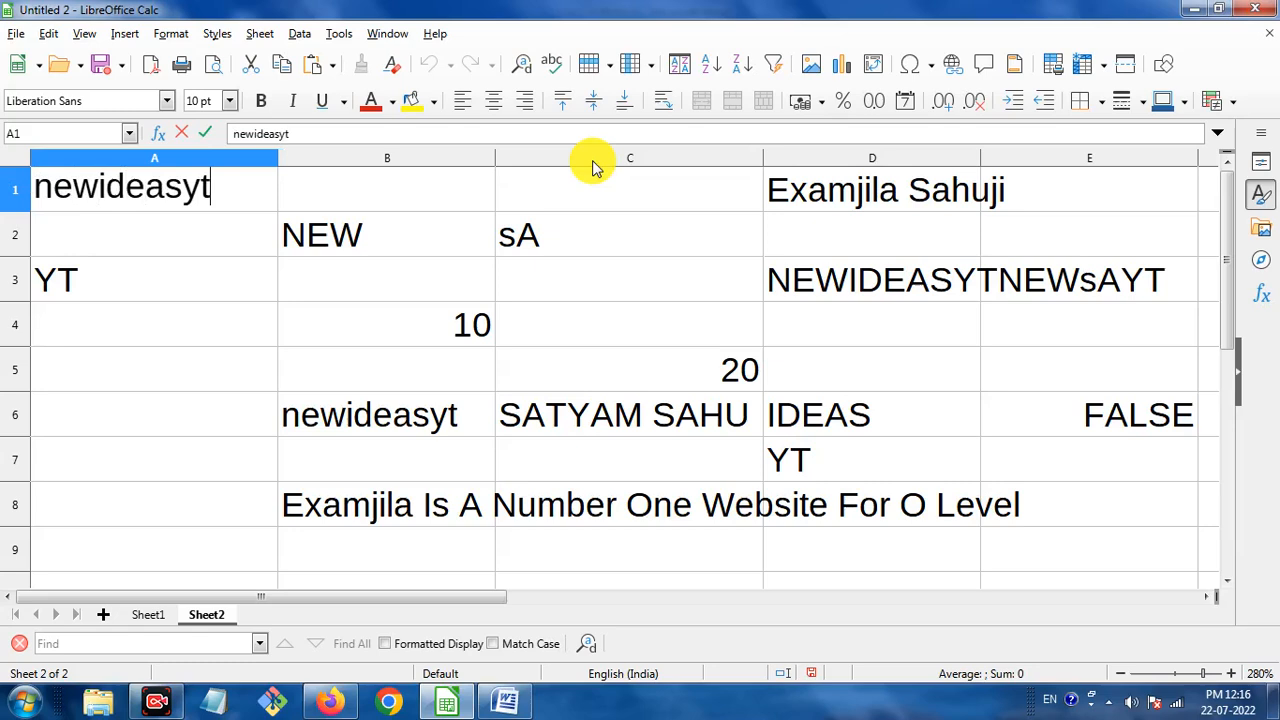
type("newideasyt")
key("Return")
Check E6's EXACT result, compare A1 with B6 again, and reopen A1 for editing.
left_click(1135, 423)
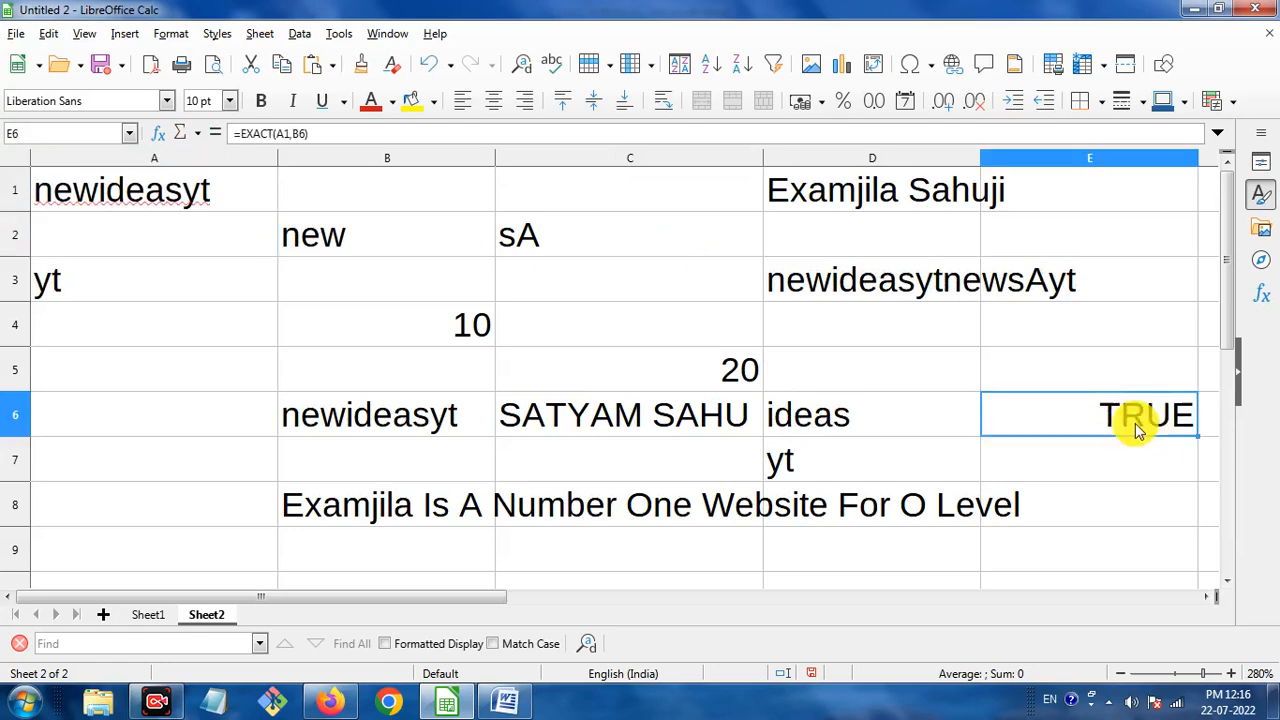
left_click(414, 418)
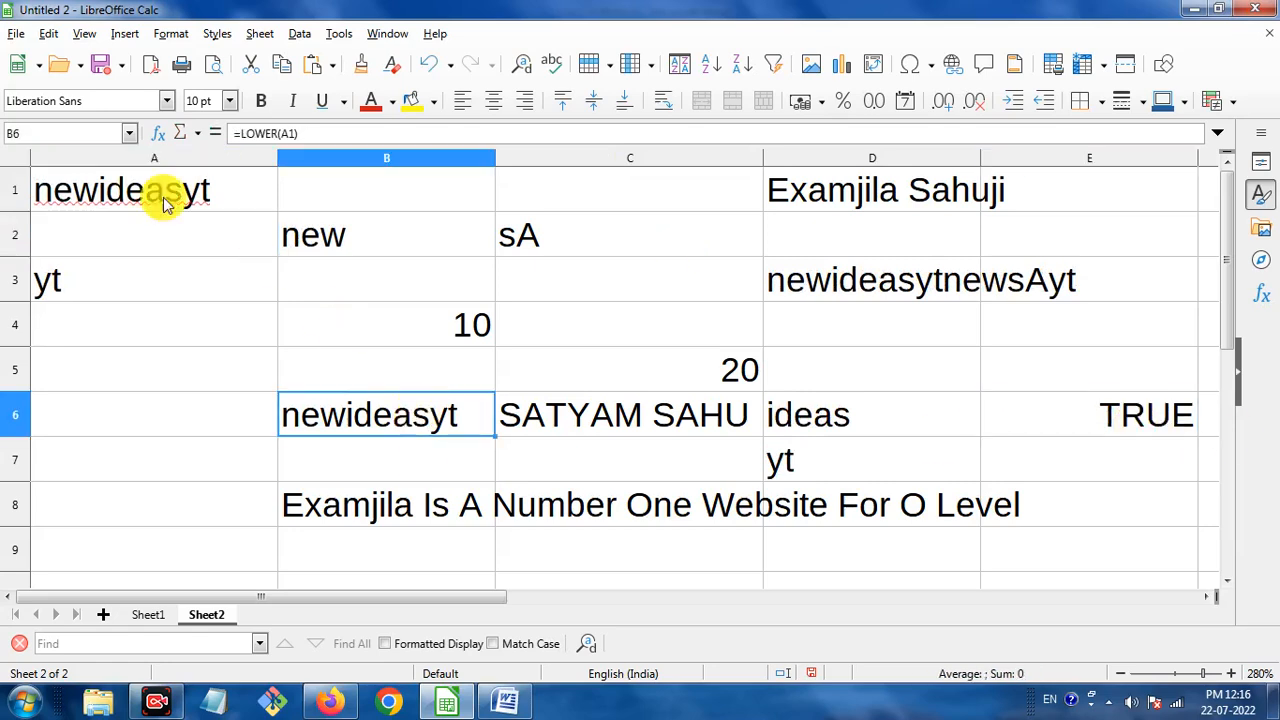
left_click(164, 198)
left_click(285, 412)
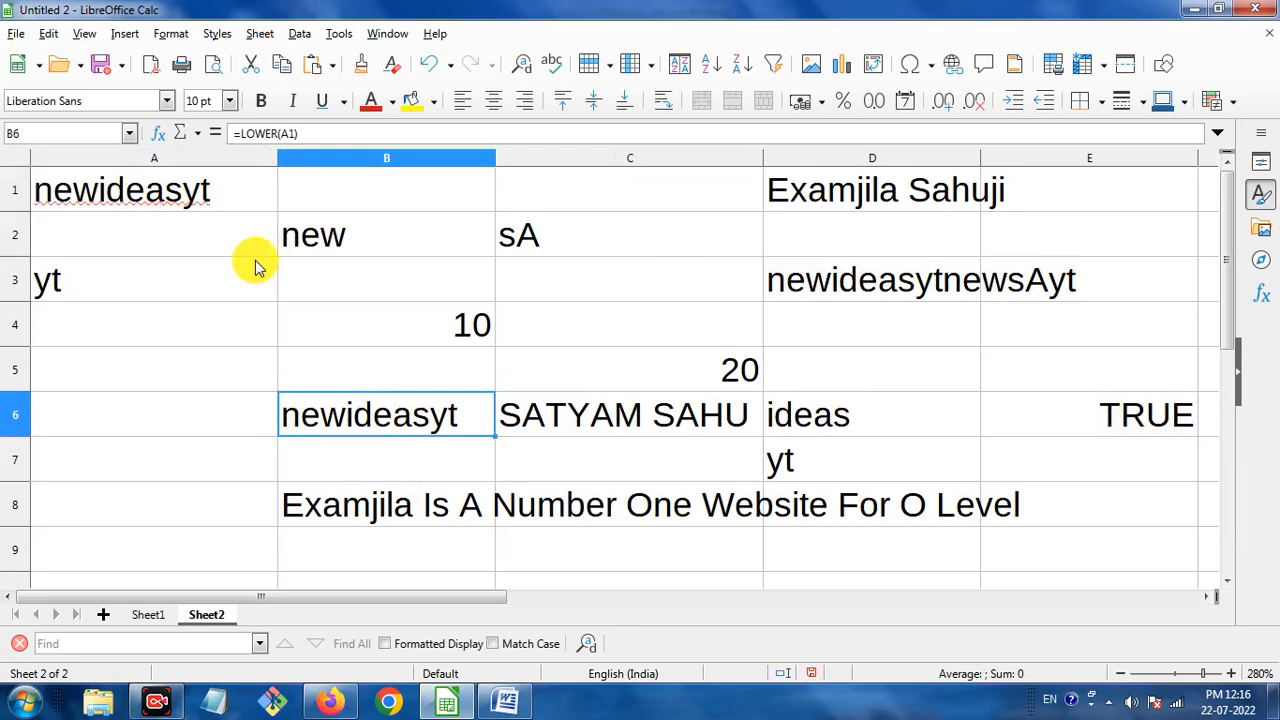
left_click(220, 195)
left_click(325, 408)
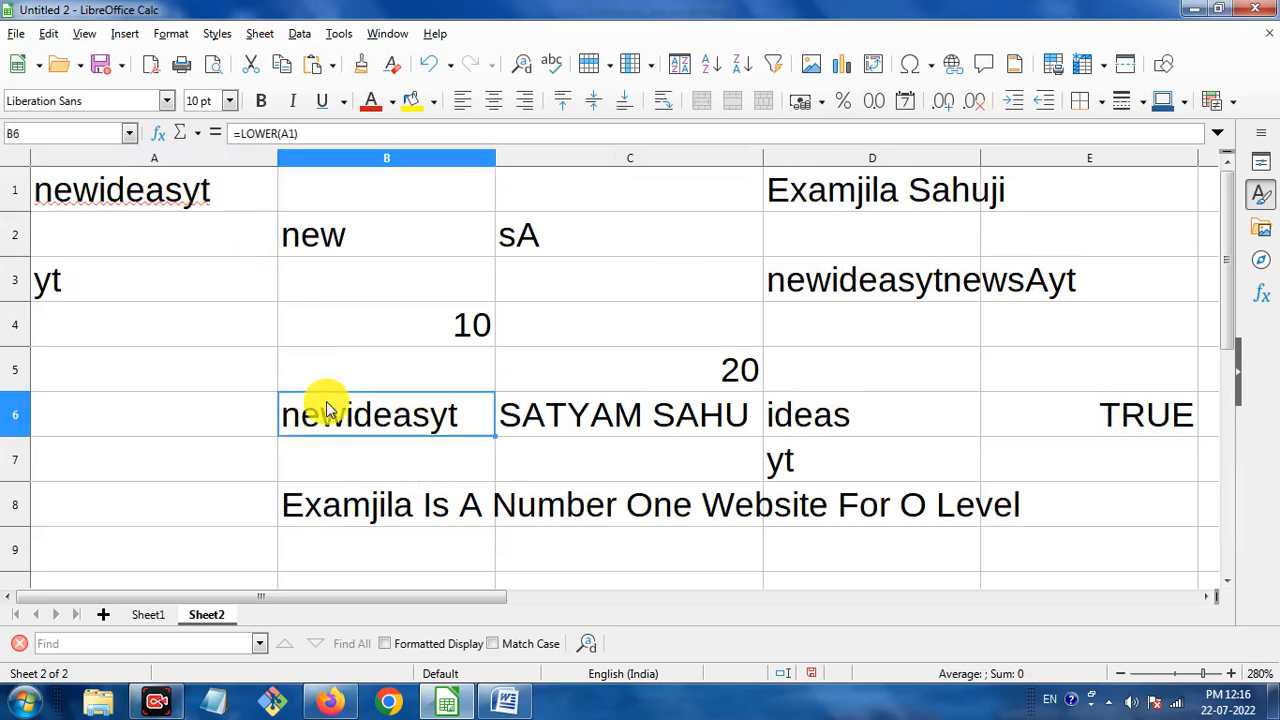
left_click(186, 195)
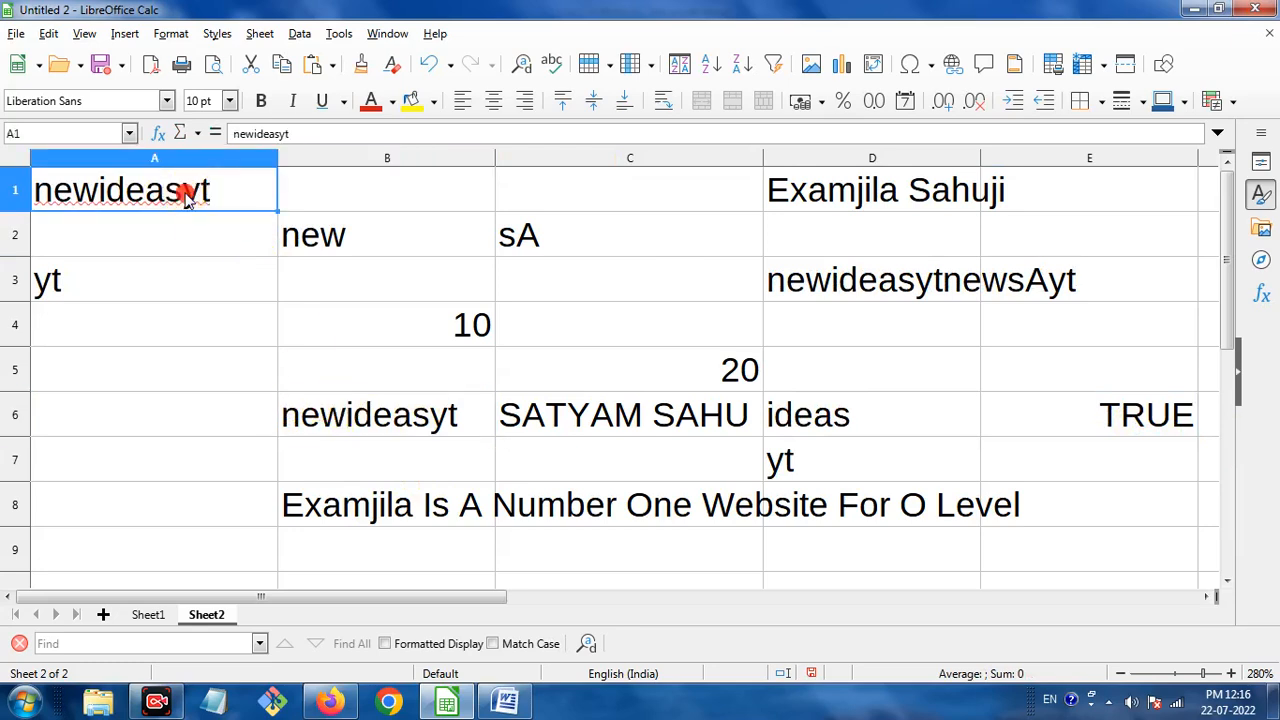
left_click(300, 432)
double_click(213, 185)
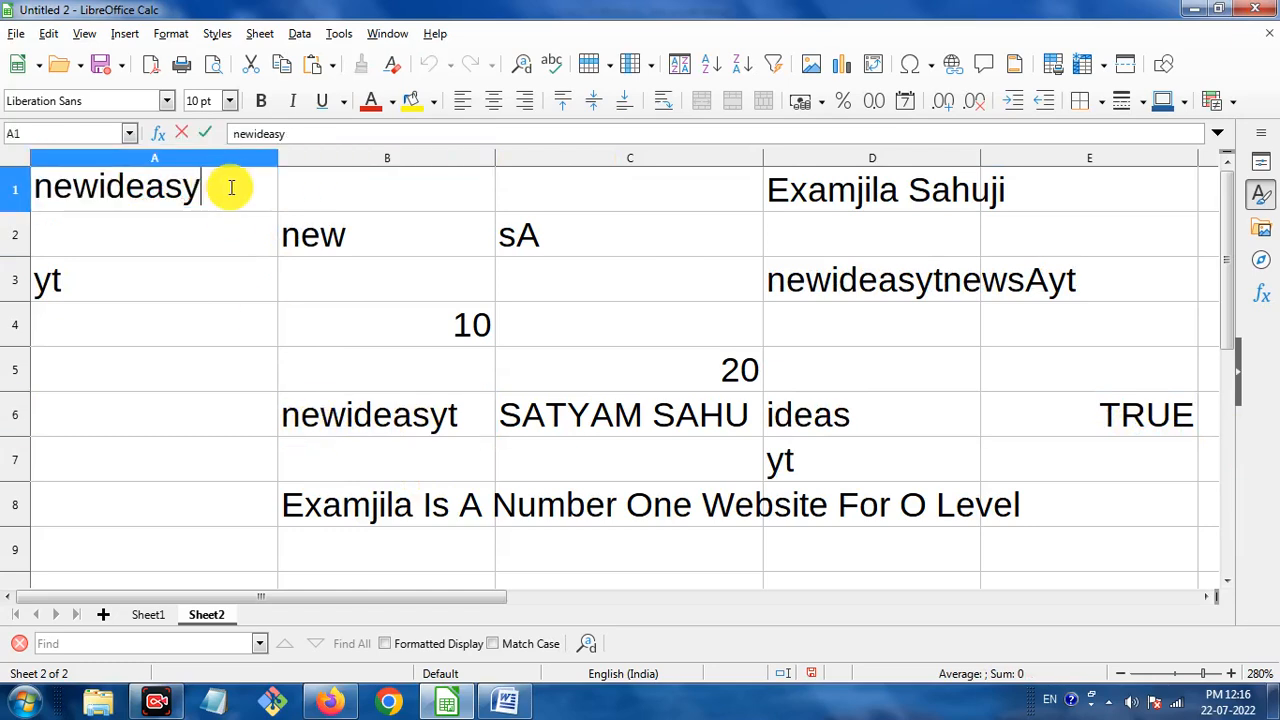
left_click(400, 420)
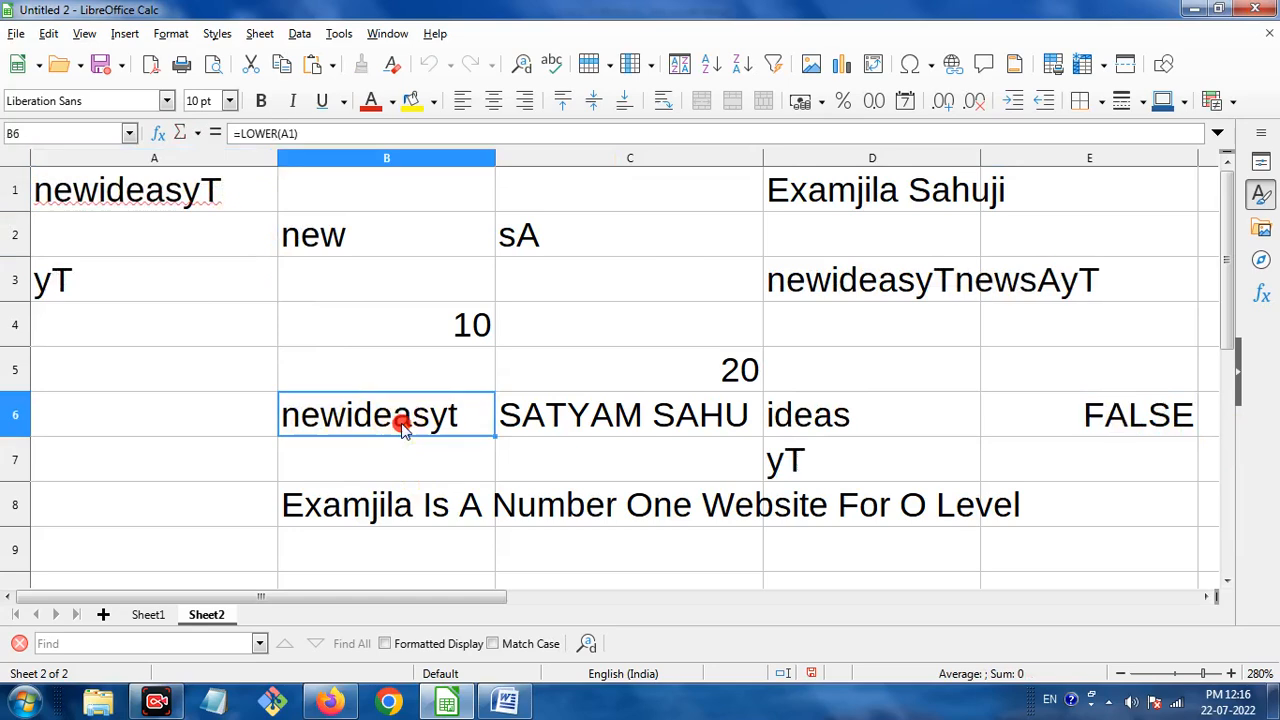
Replace B6's =LOWER(A1) formula with the plain text newideasyT.
double_click(455, 418)
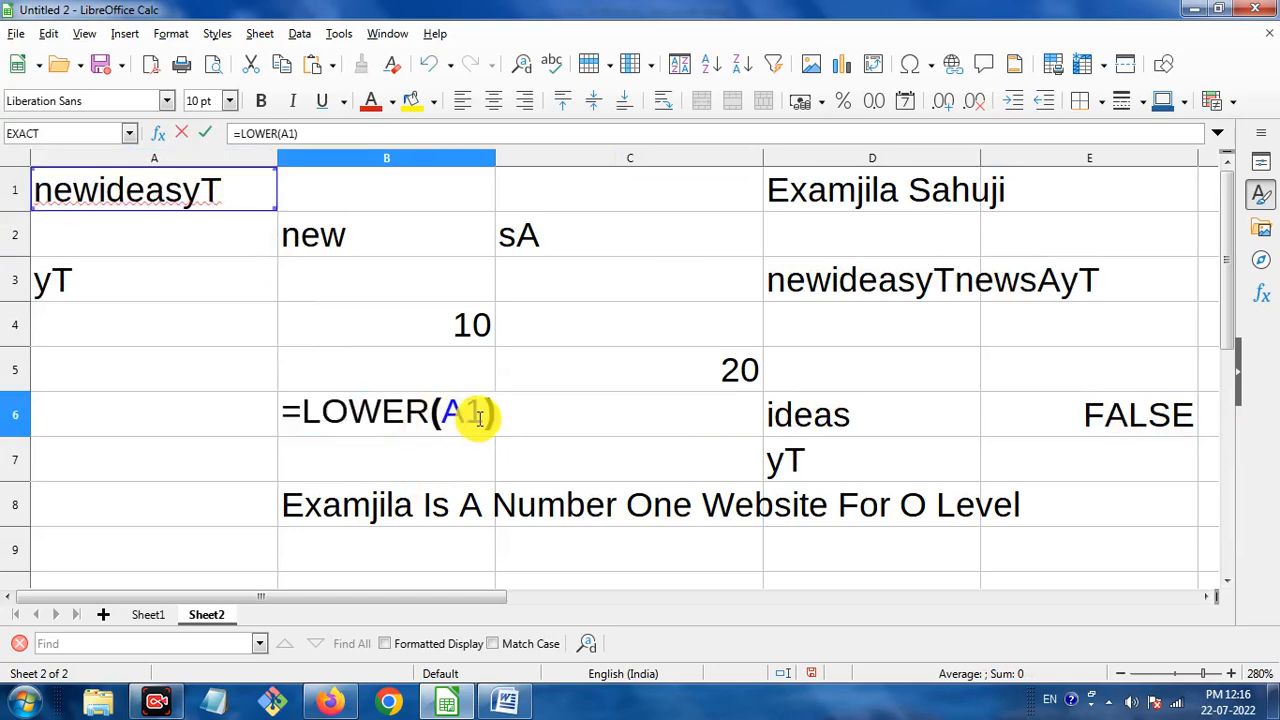
left_click(337, 478)
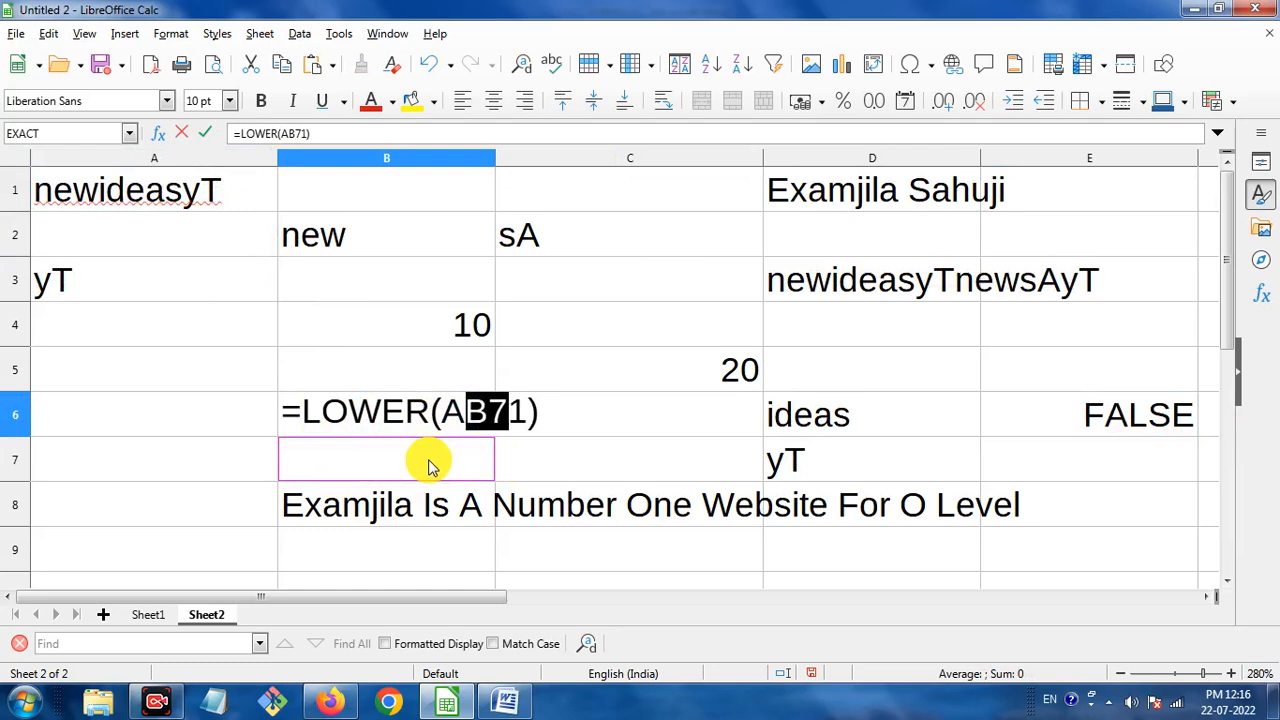
key("BackSpace")
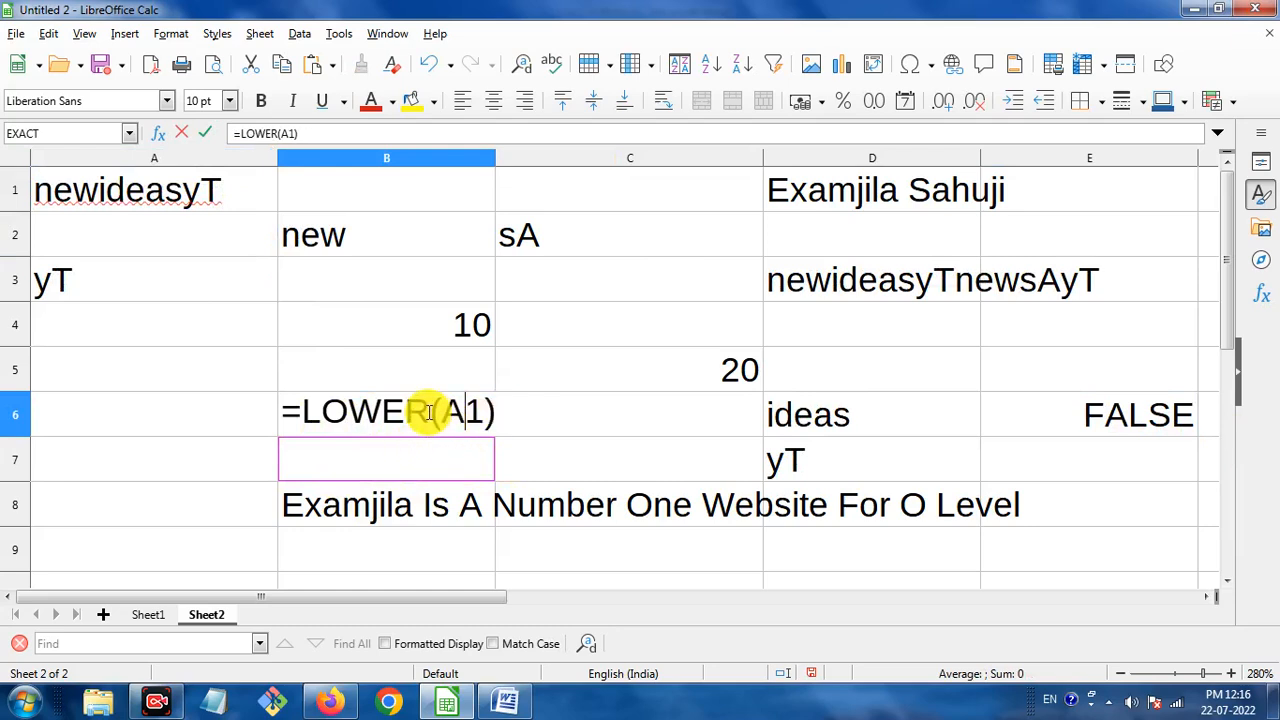
left_click_drag(491, 414, 251, 414)
key("BackSpace")
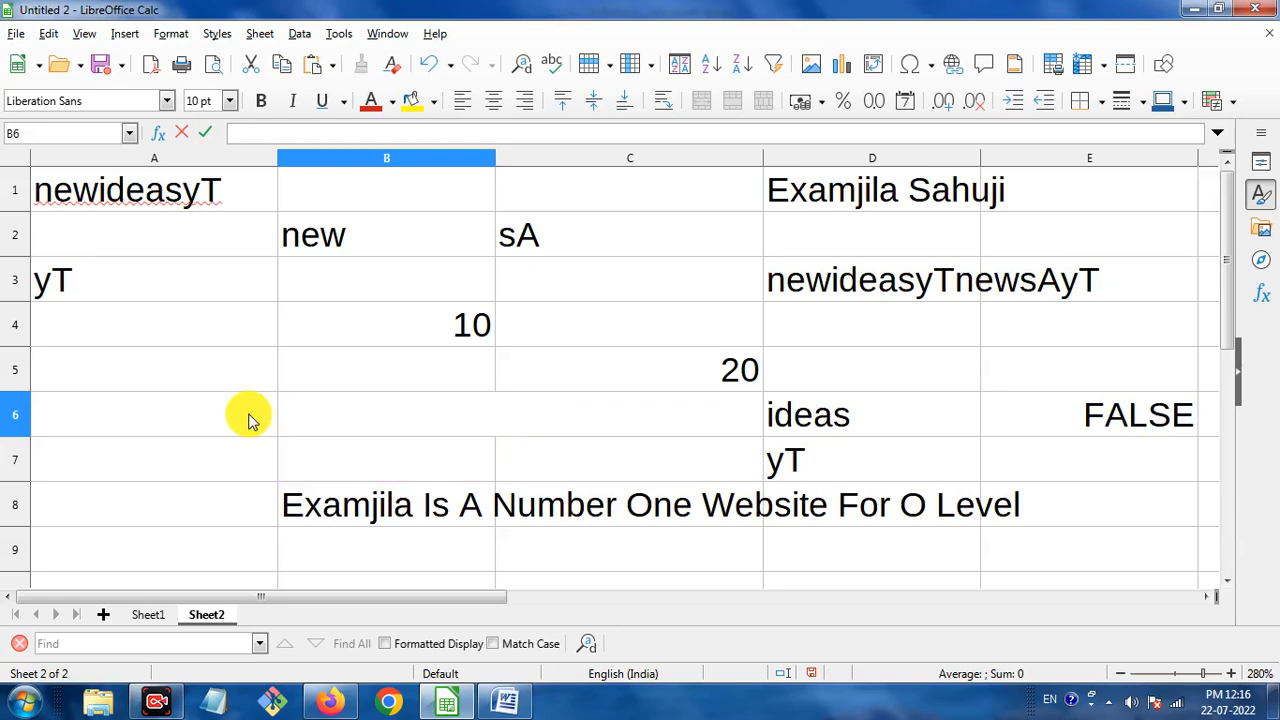
type("newideasy")
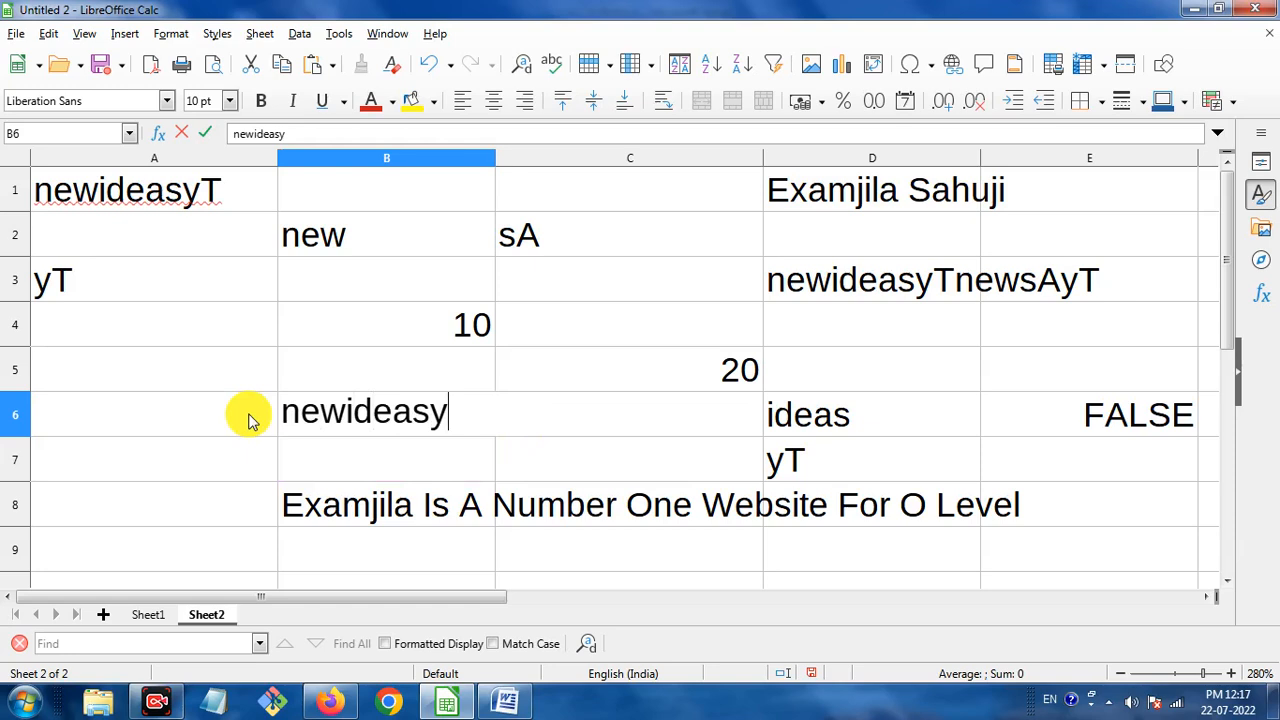
type("T")
left_click(578, 440)
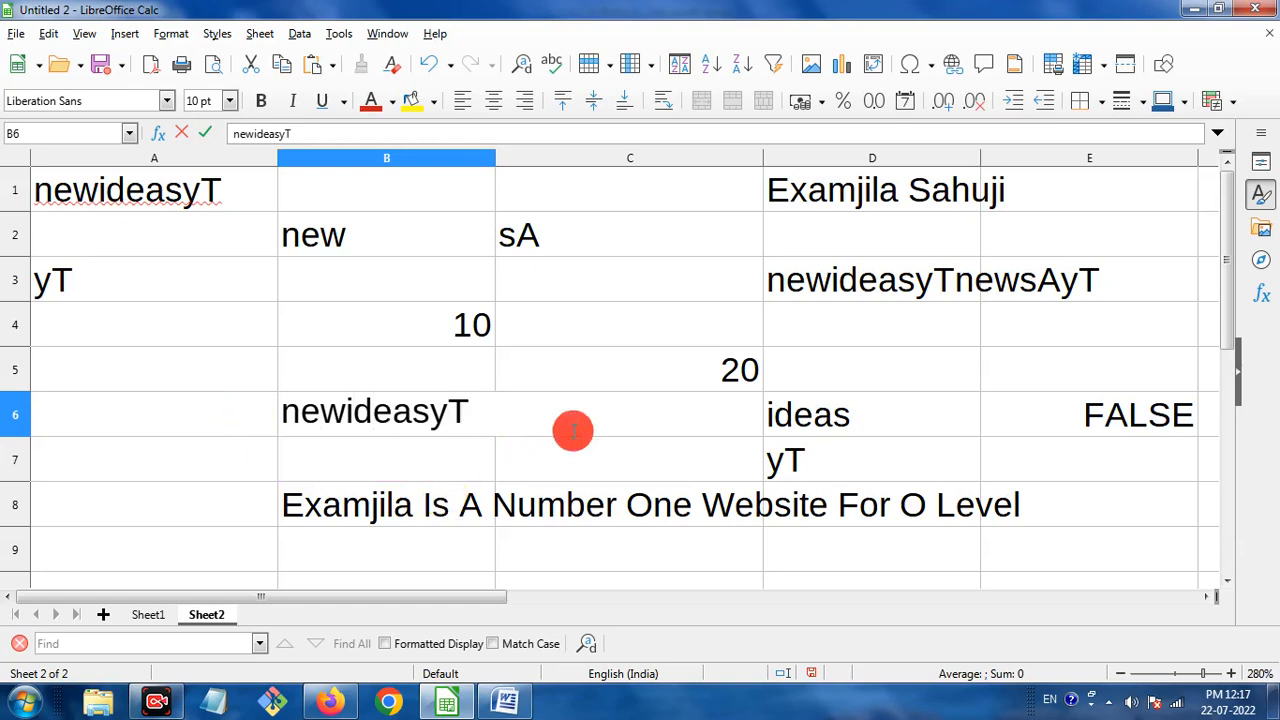
Check that E6 now returns TRUE and review B6's text value.
left_click(1140, 414)
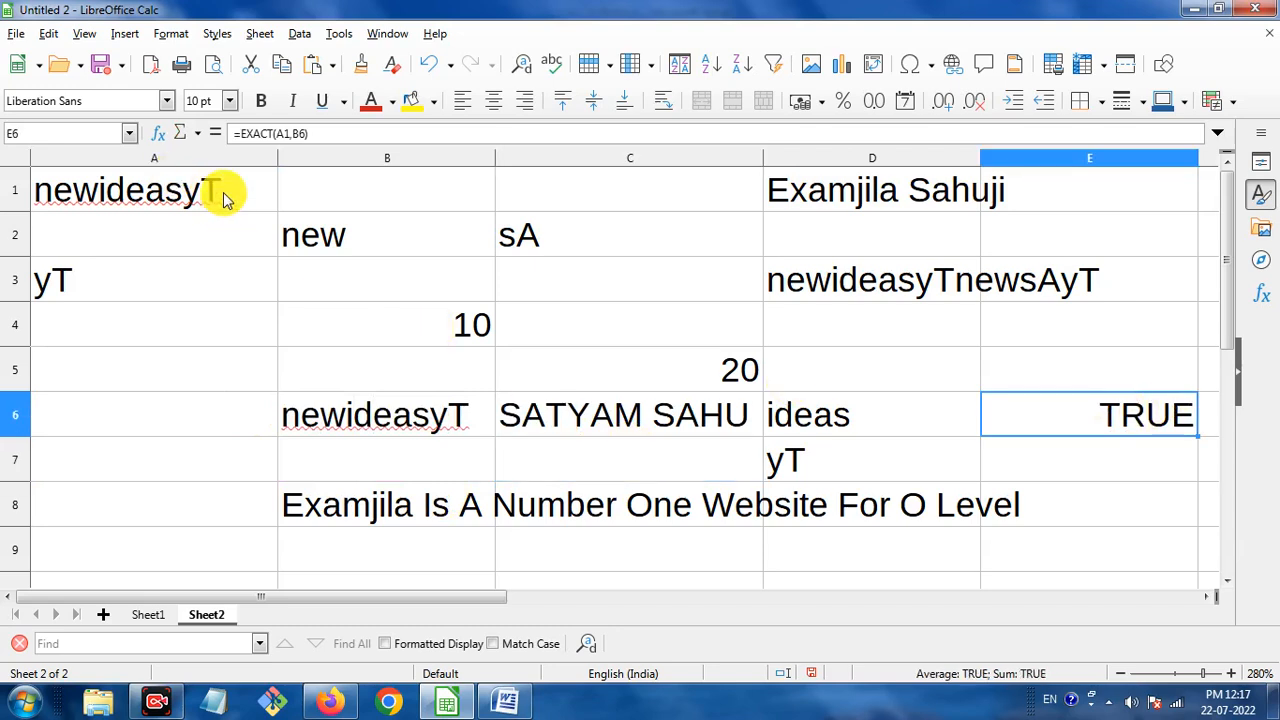
left_click(476, 425)
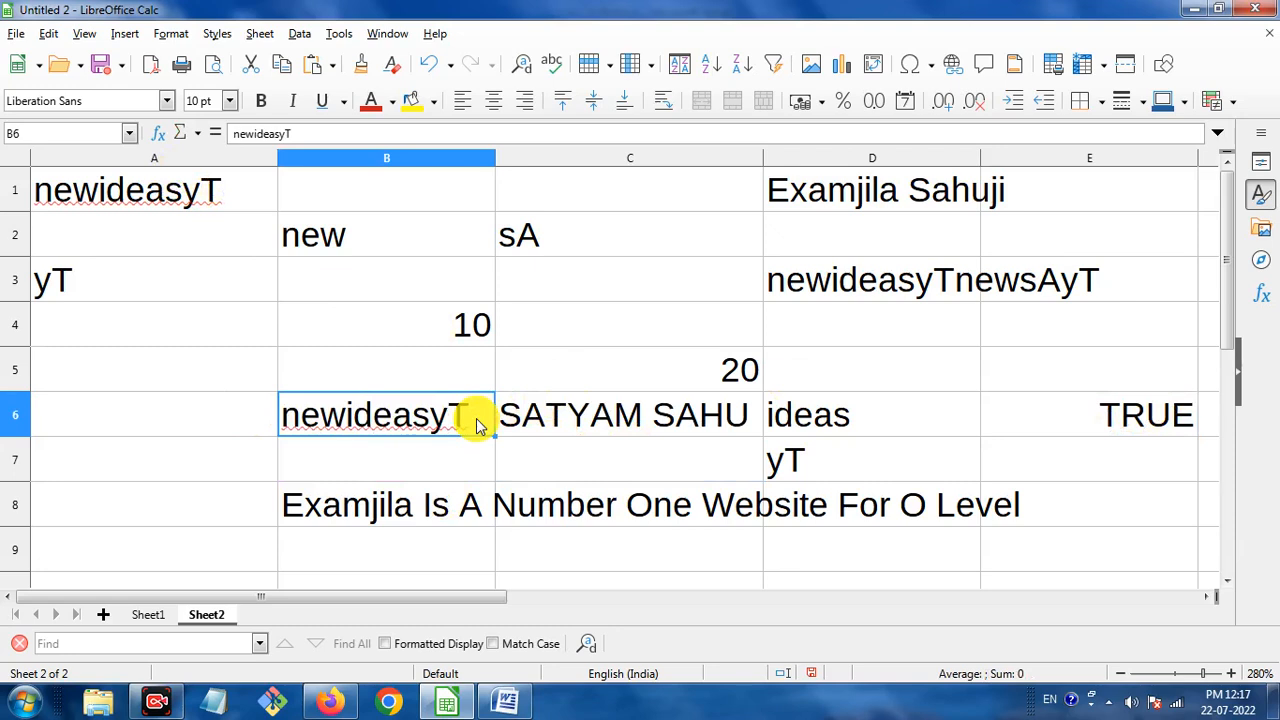
left_click(510, 697)
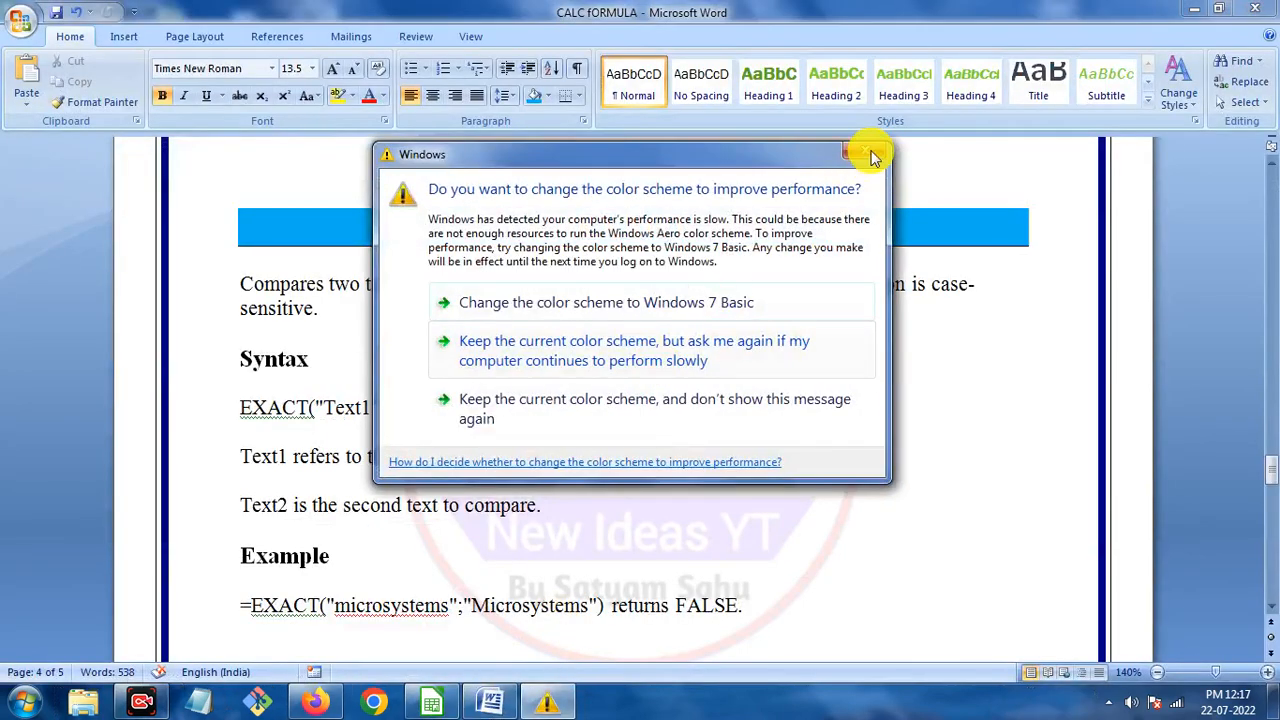
Dismiss the colour-scheme prompt, scroll Word to the ROMAN function, and return to Calc.
left_click(767, 304)
scroll(737, 349, "down", 8)
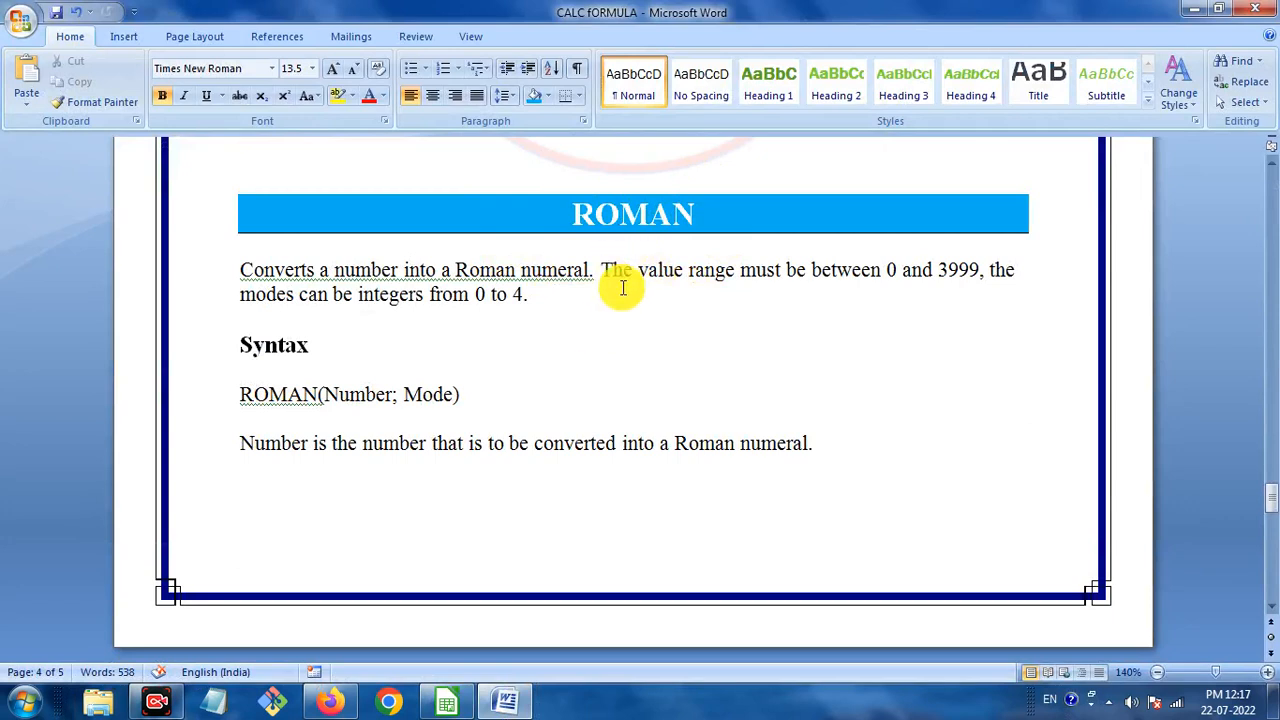
mouse_move(505, 706)
mouse_move(443, 700)
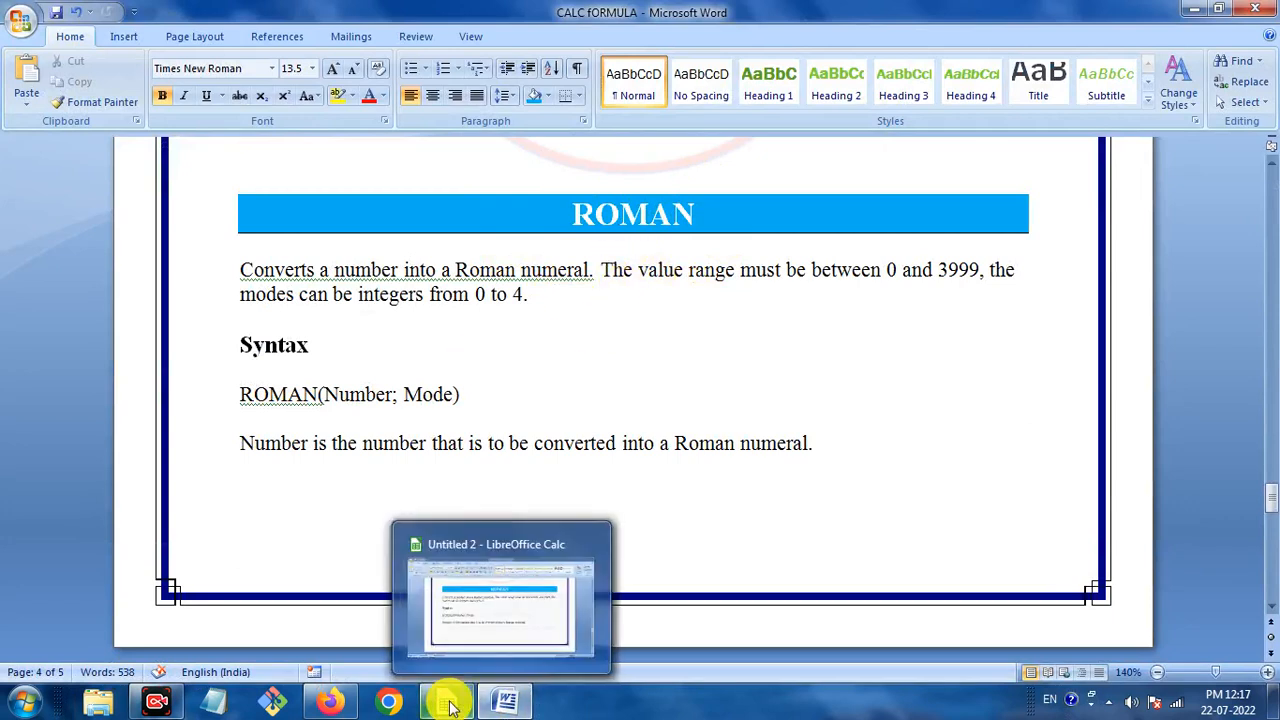
left_click(560, 580)
scroll(745, 420, "down", 1)
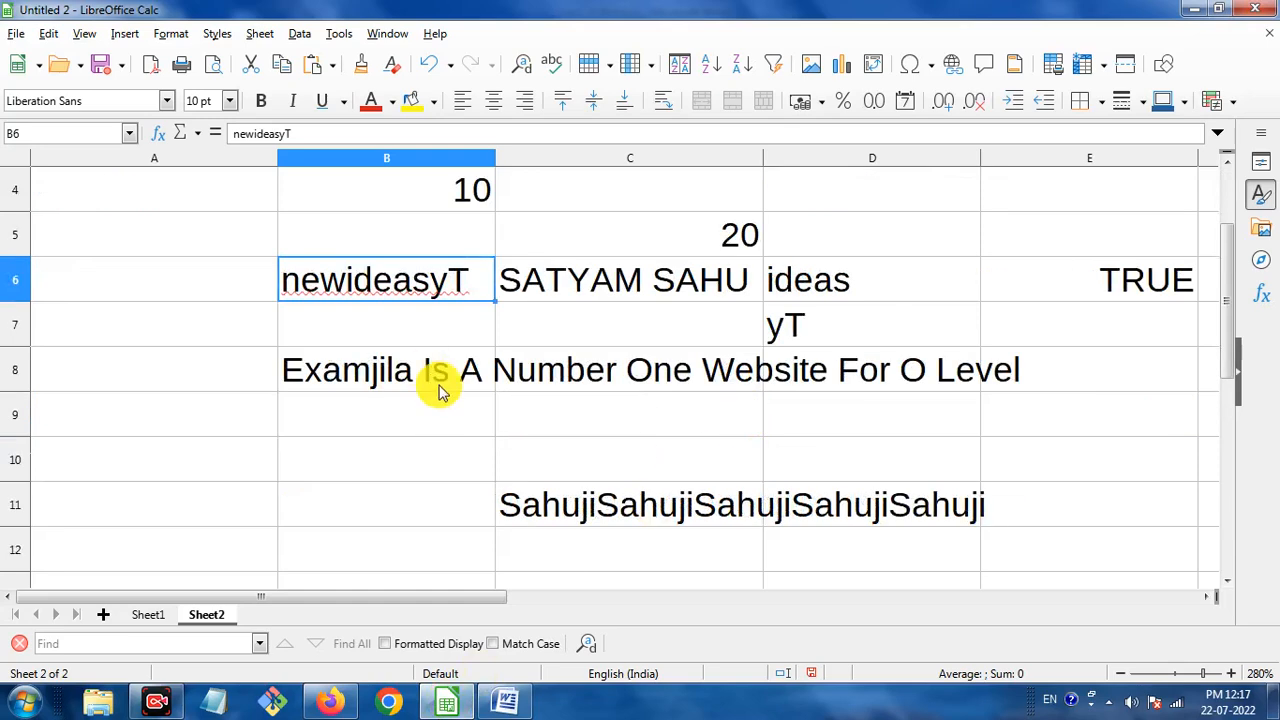
scroll(580, 357, "up", 1)
Enter =ROMAN(C5) in A10 so the 20 in C5 appears as XX.
left_click(688, 371)
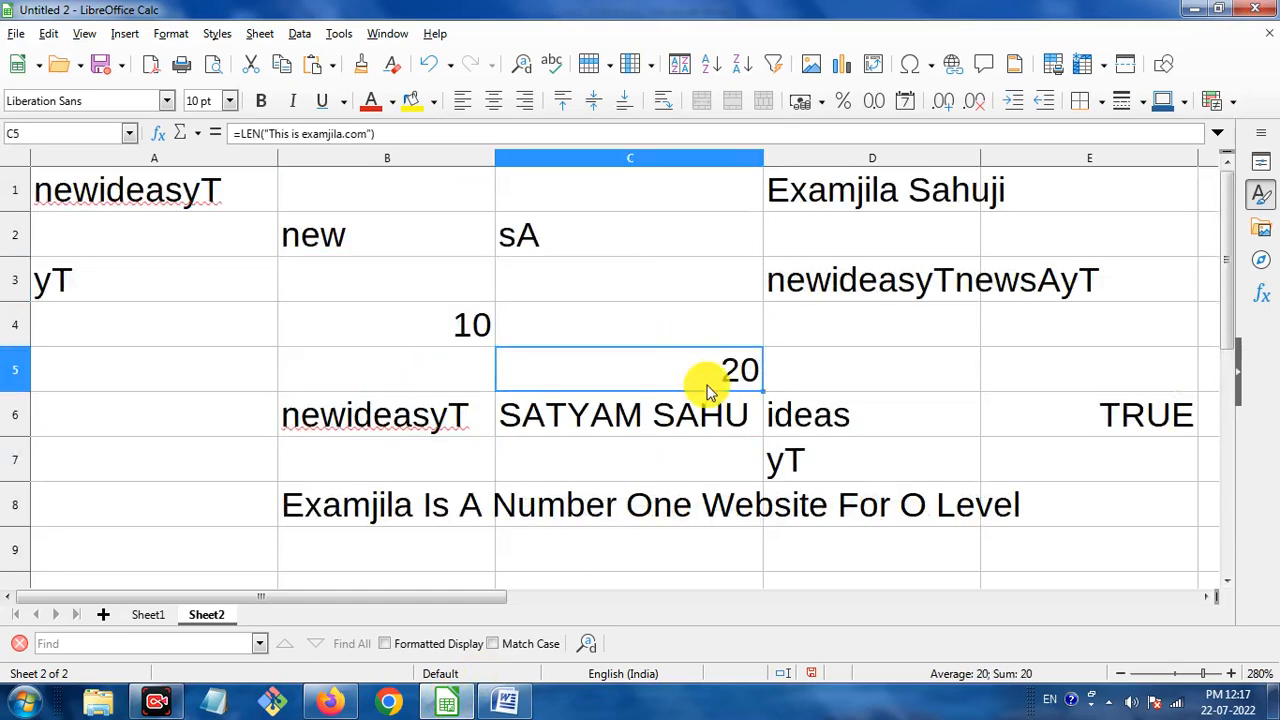
scroll(708, 371, "down", 1)
left_click(180, 465)
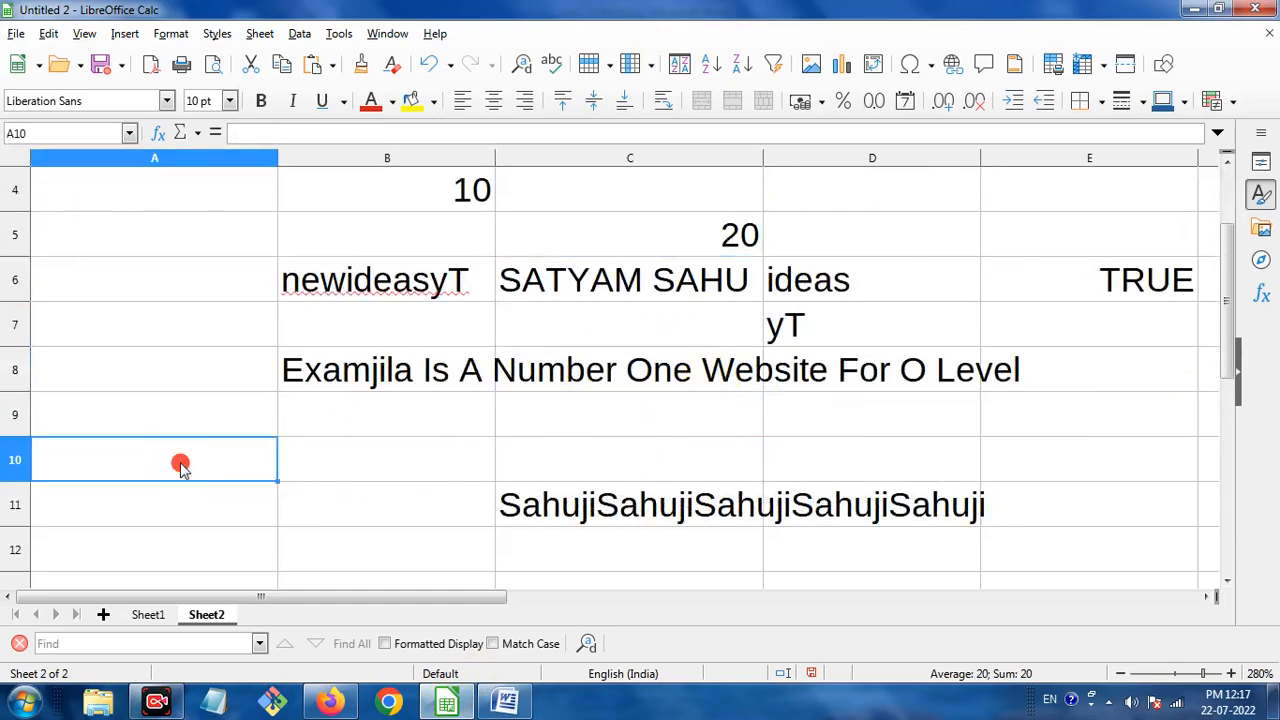
type("=")
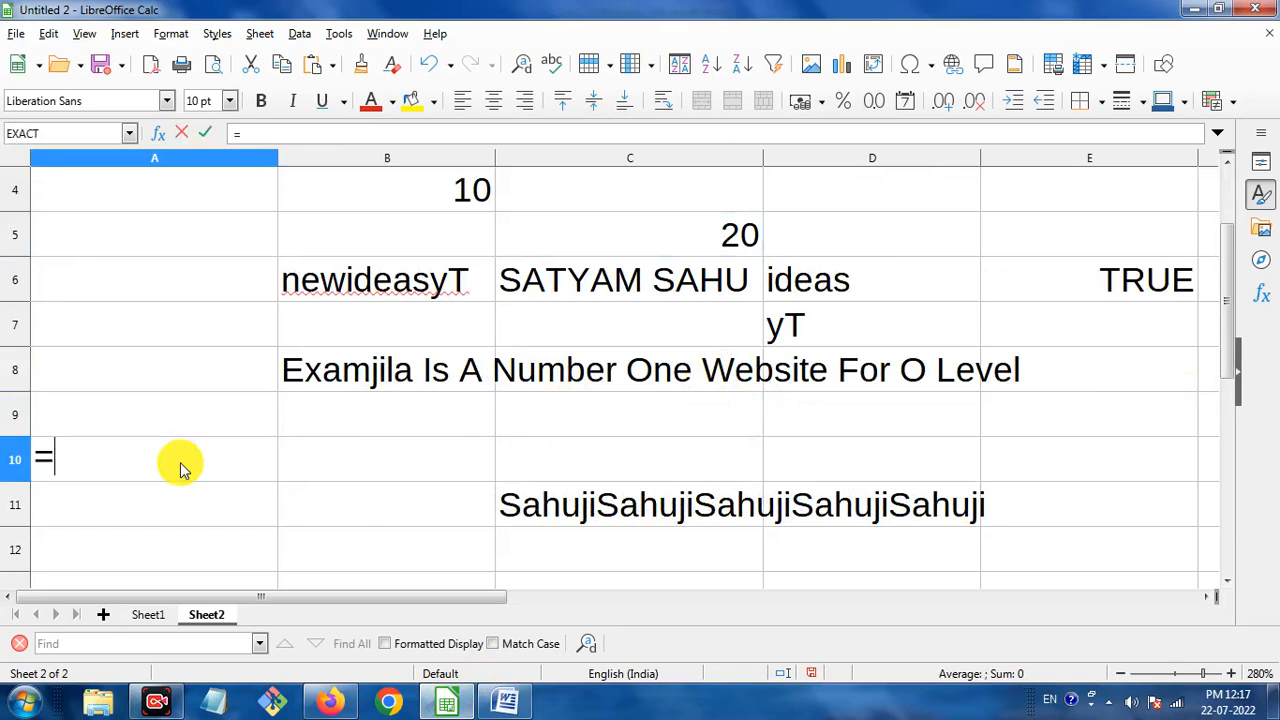
type("ROMAN")
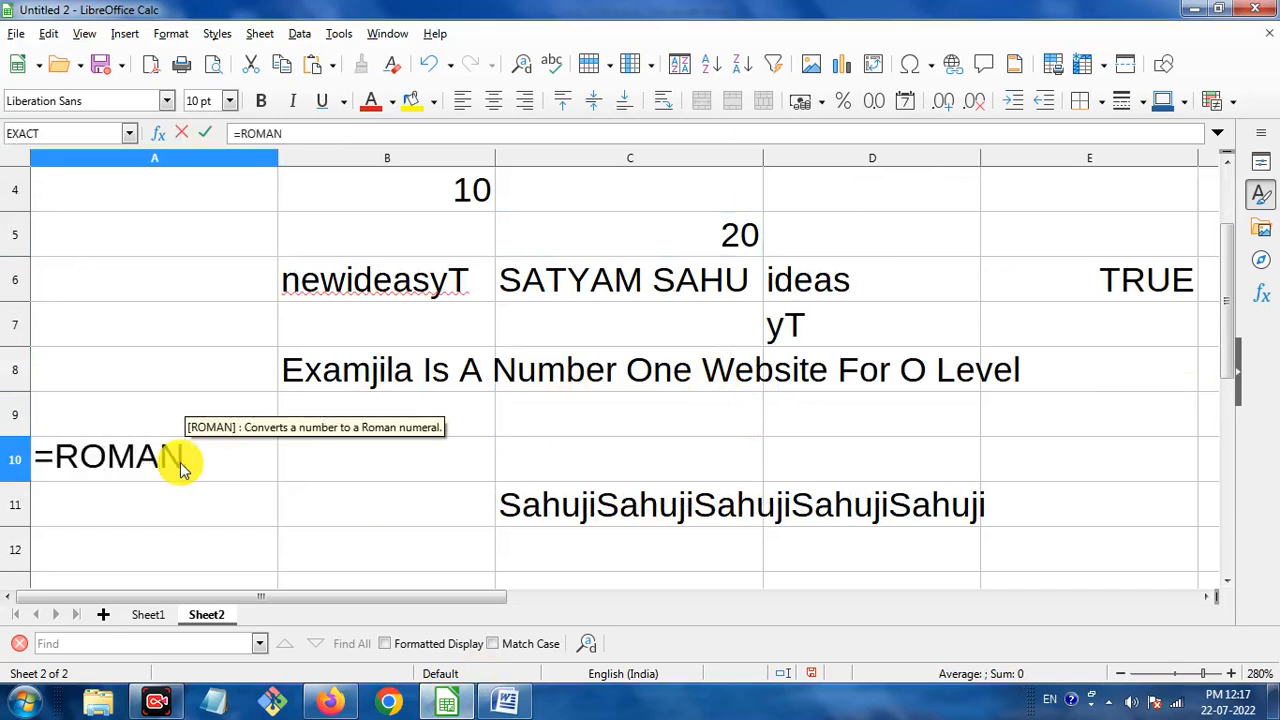
type("(")
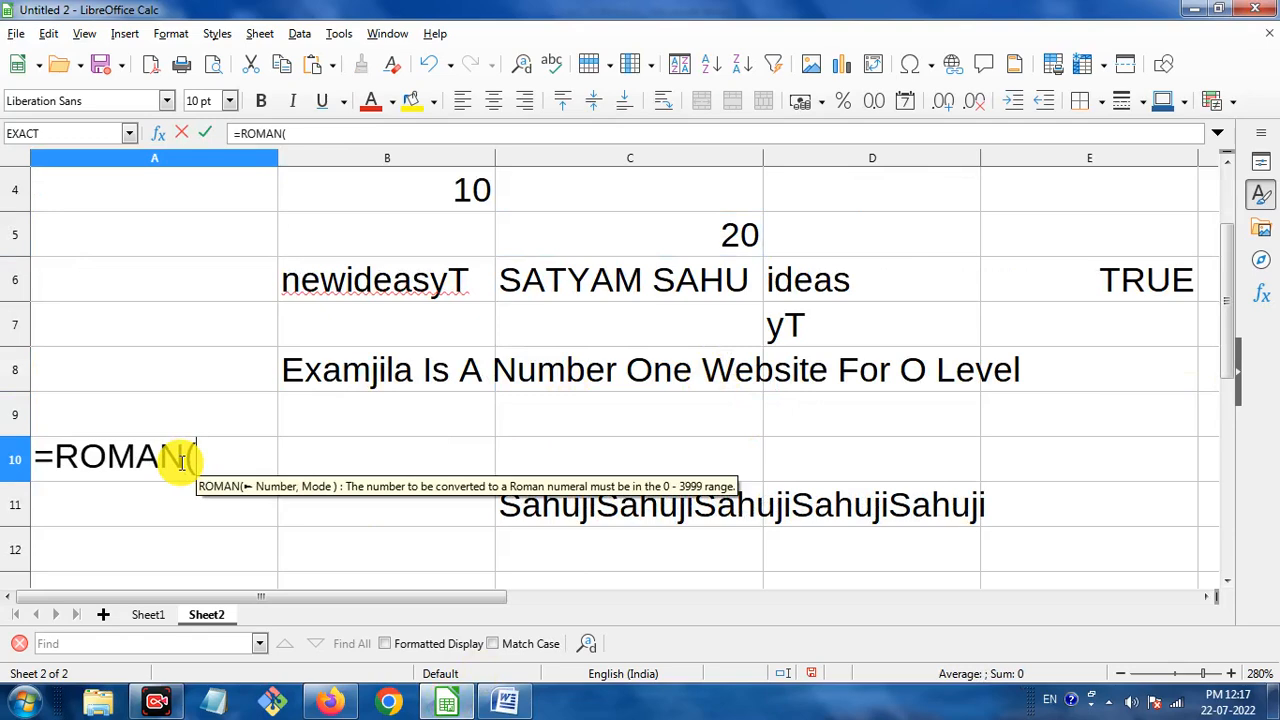
left_click(738, 235)
key("Right")
key("Left")
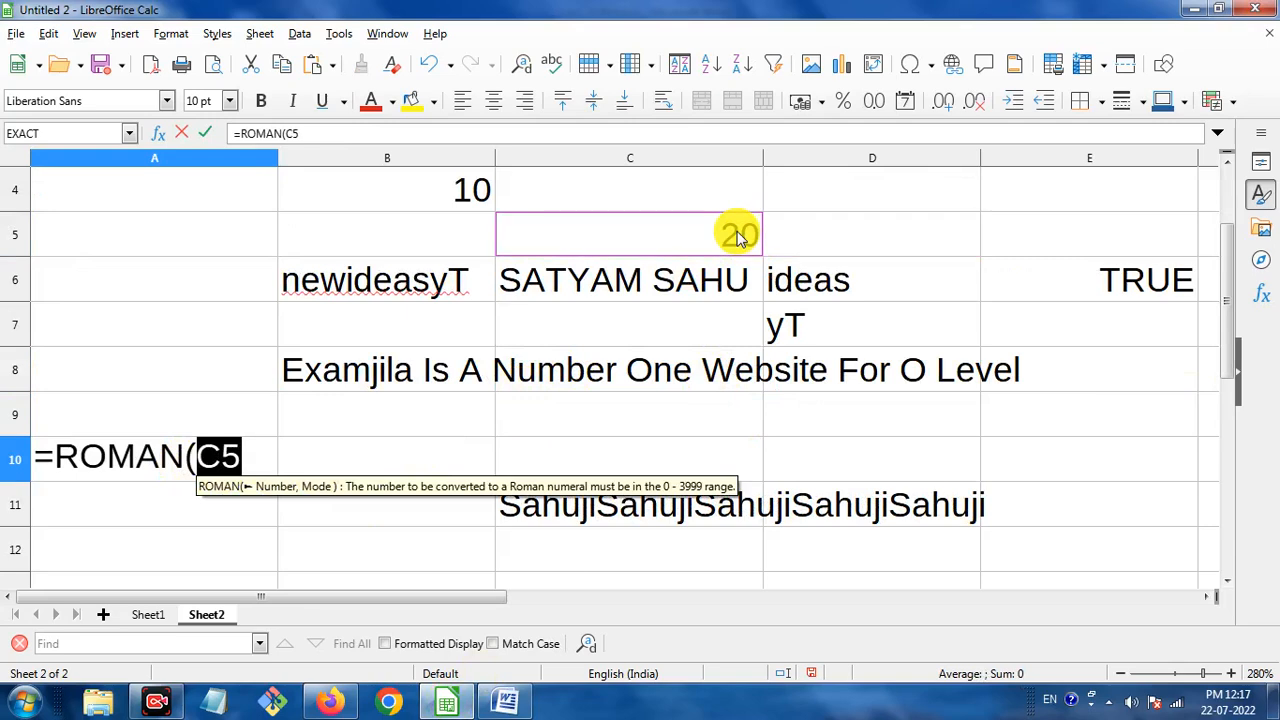
left_click(258, 459)
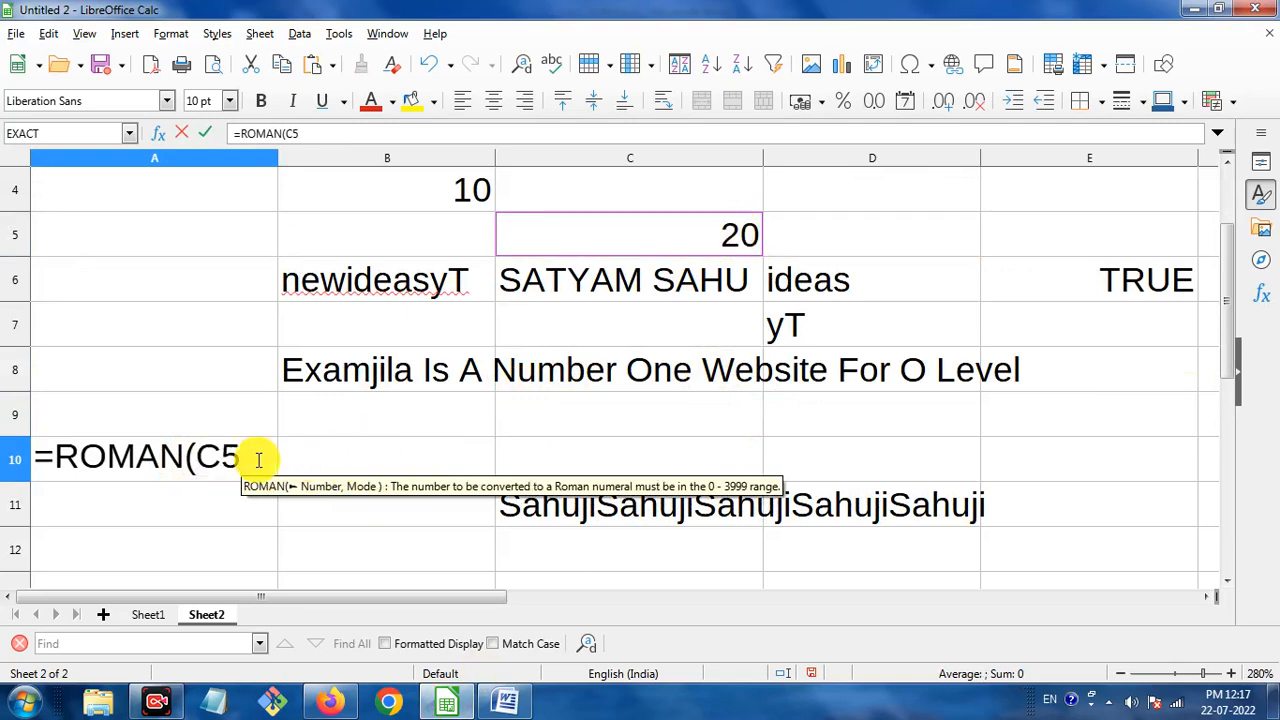
type(")")
key("Return")
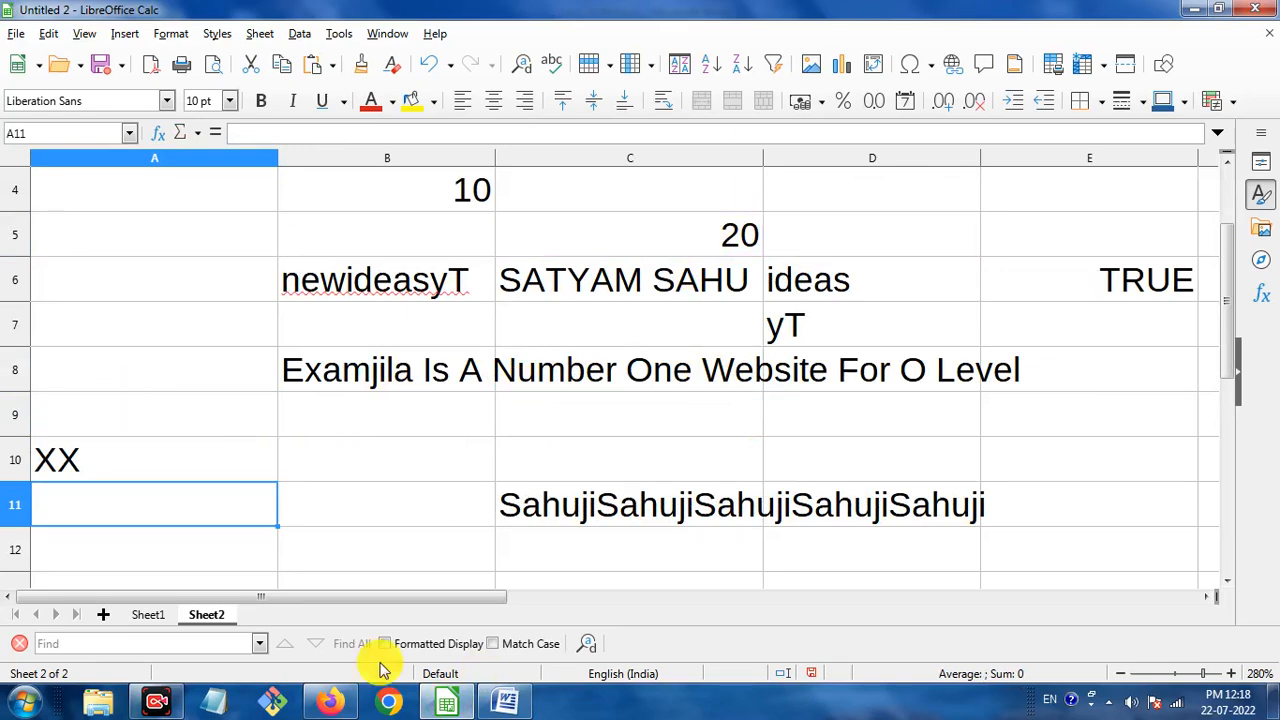
left_click(505, 700)
Scroll the Word reference through the TRIM section and example, then select B10 in Calc.
scroll(620, 480, "down", 5)
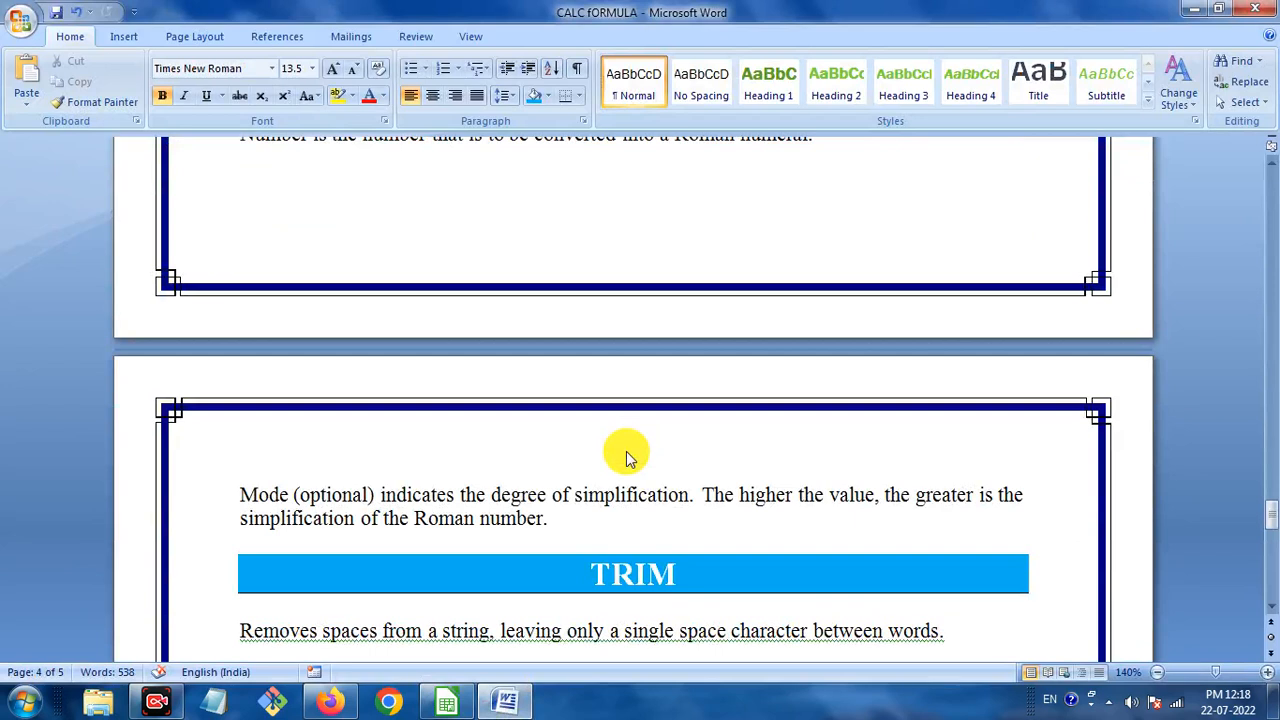
scroll(626, 451, "down", 3)
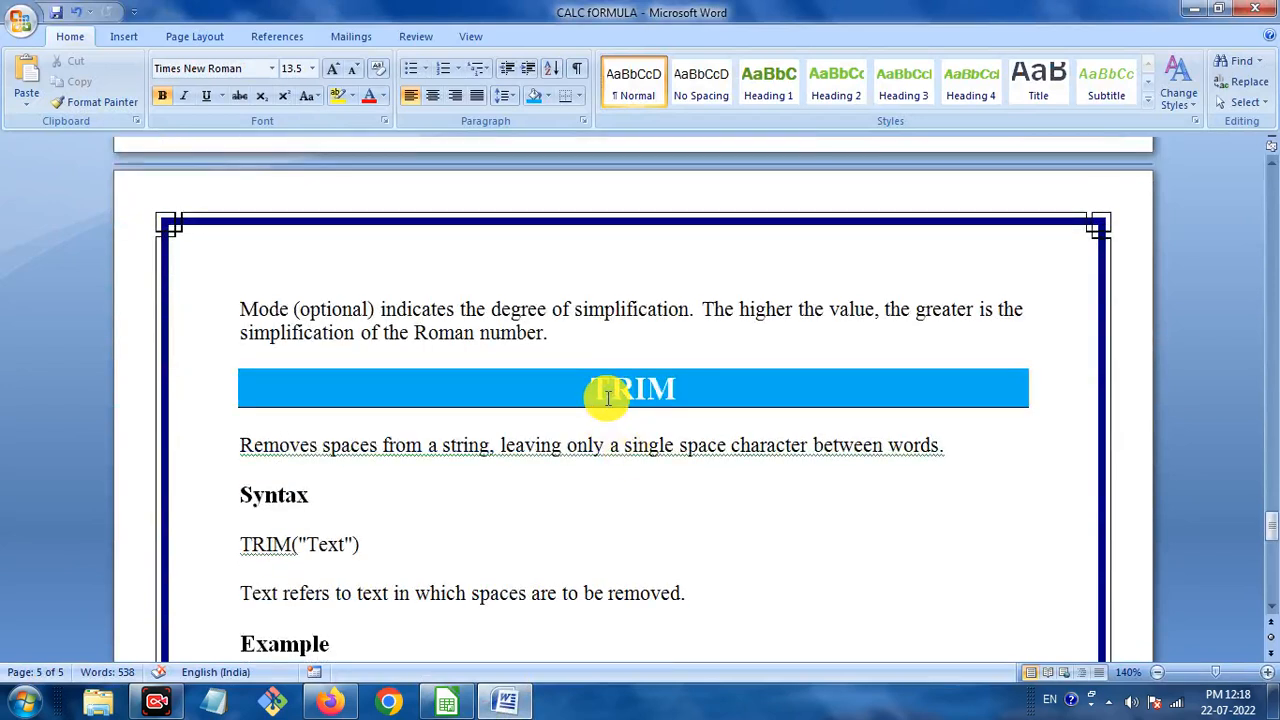
left_click_drag(606, 392, 678, 392)
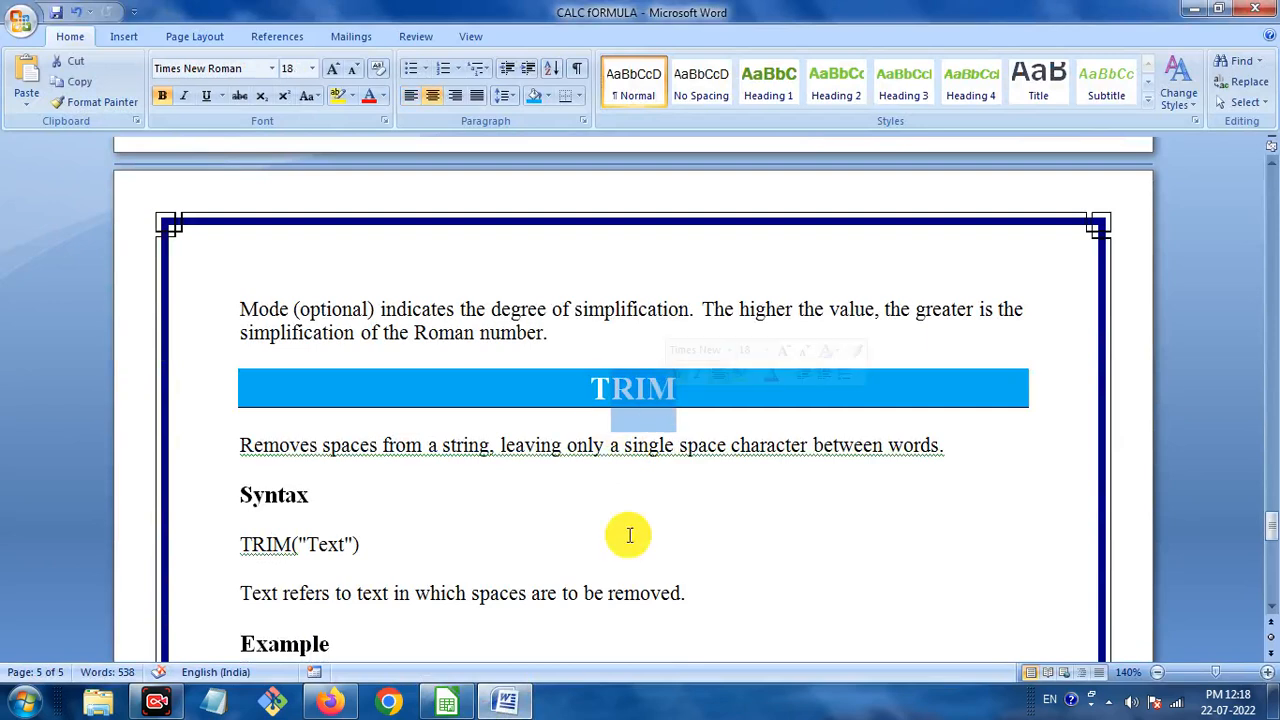
left_click(640, 594)
scroll(420, 482, "down", 2)
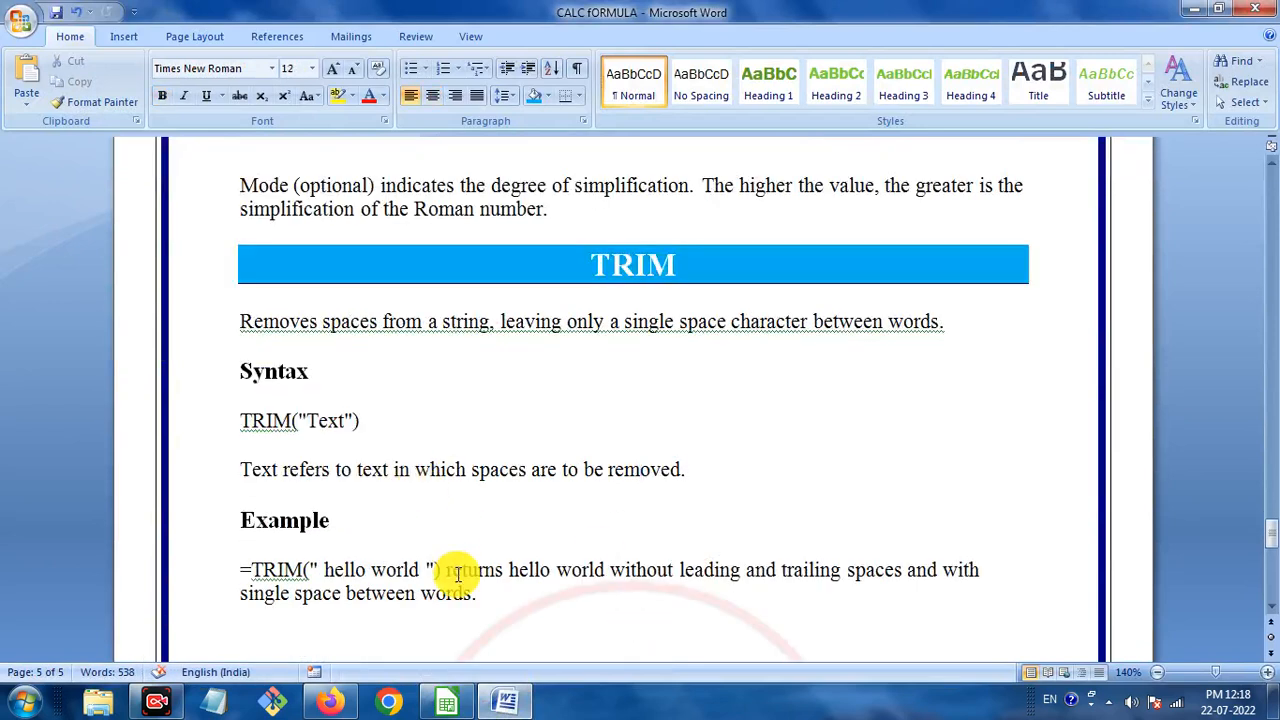
scroll(455, 575, "down", 1)
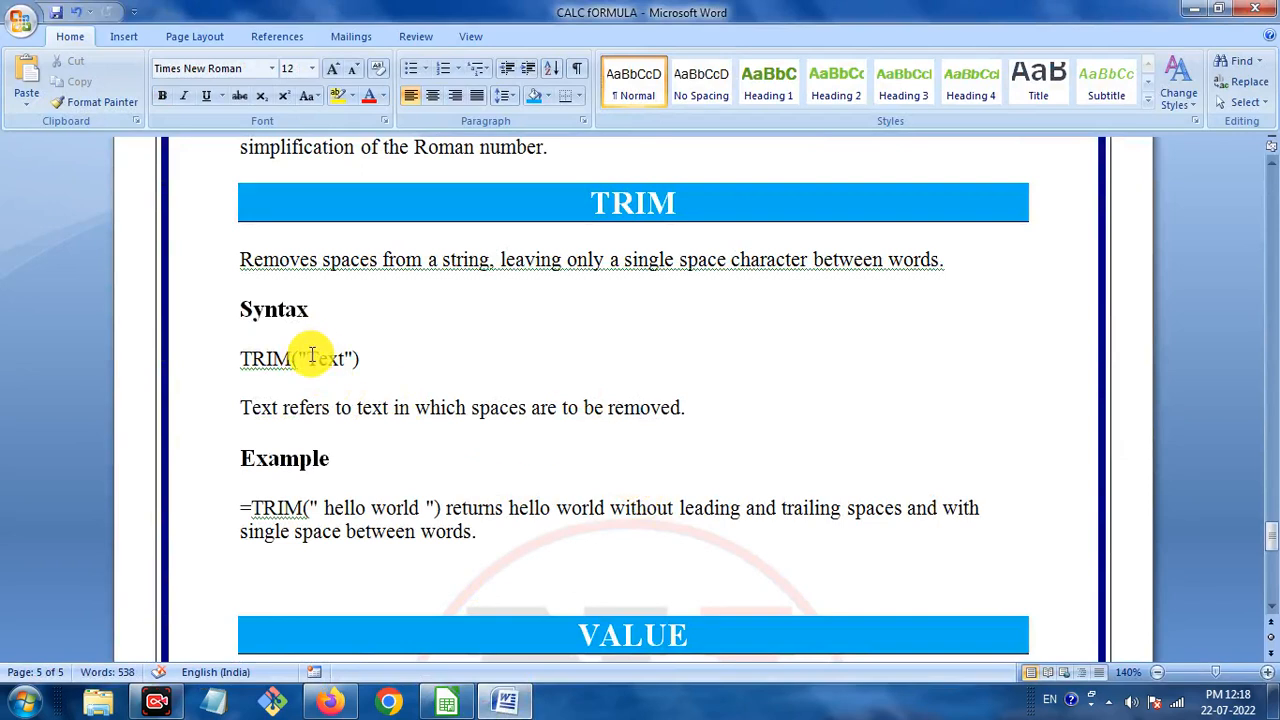
left_click(449, 706)
left_click(295, 463)
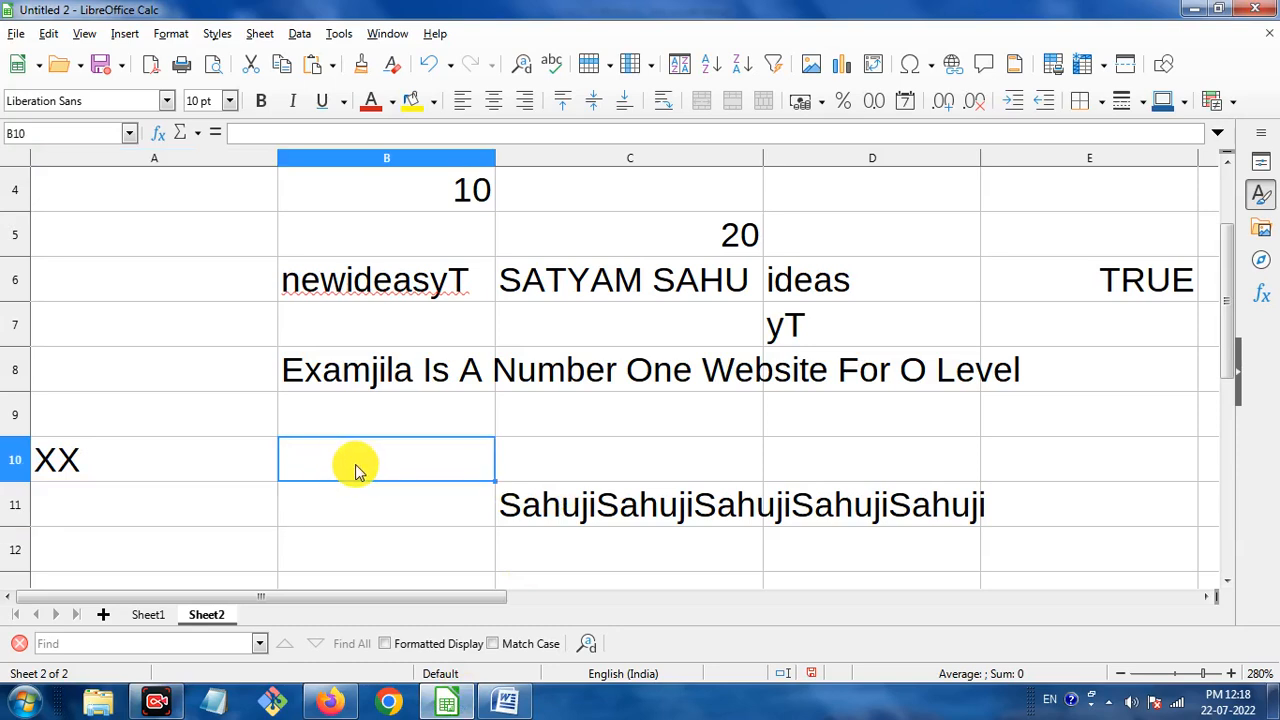
Enter the text SATY AM, with extra spaces, into B10.
double_click(358, 466)
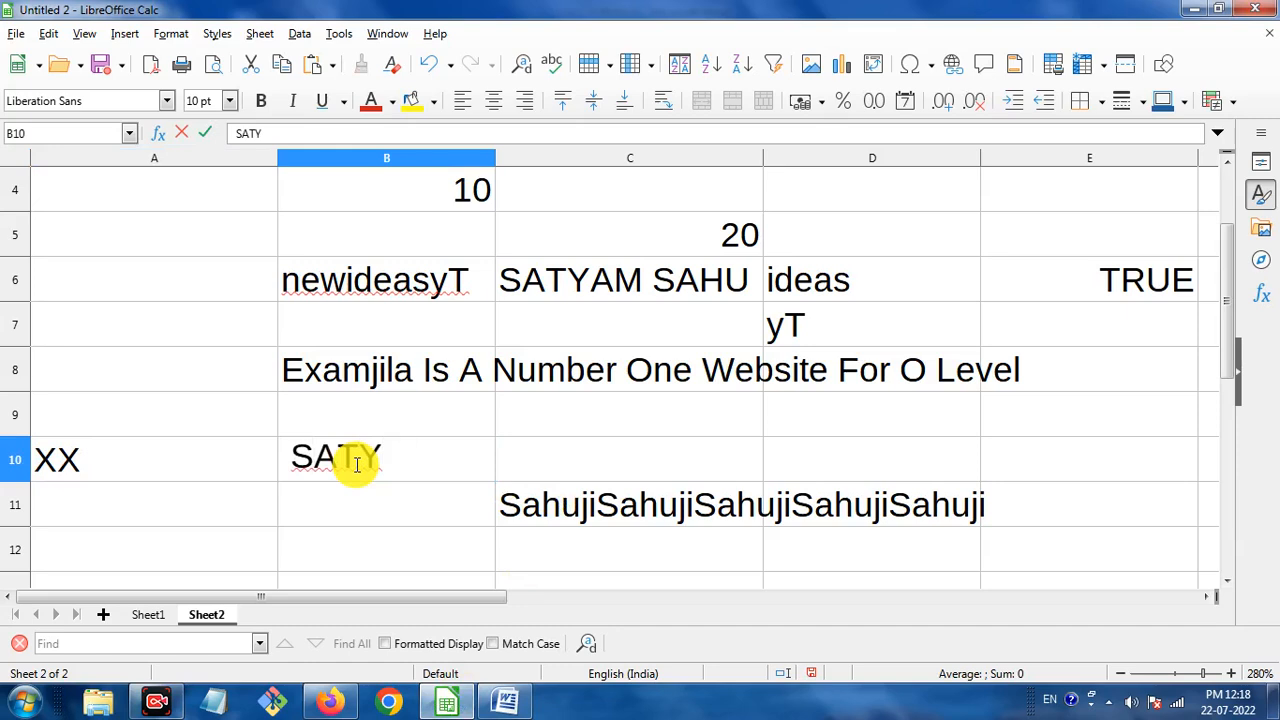
scroll(355, 463, "up", 1)
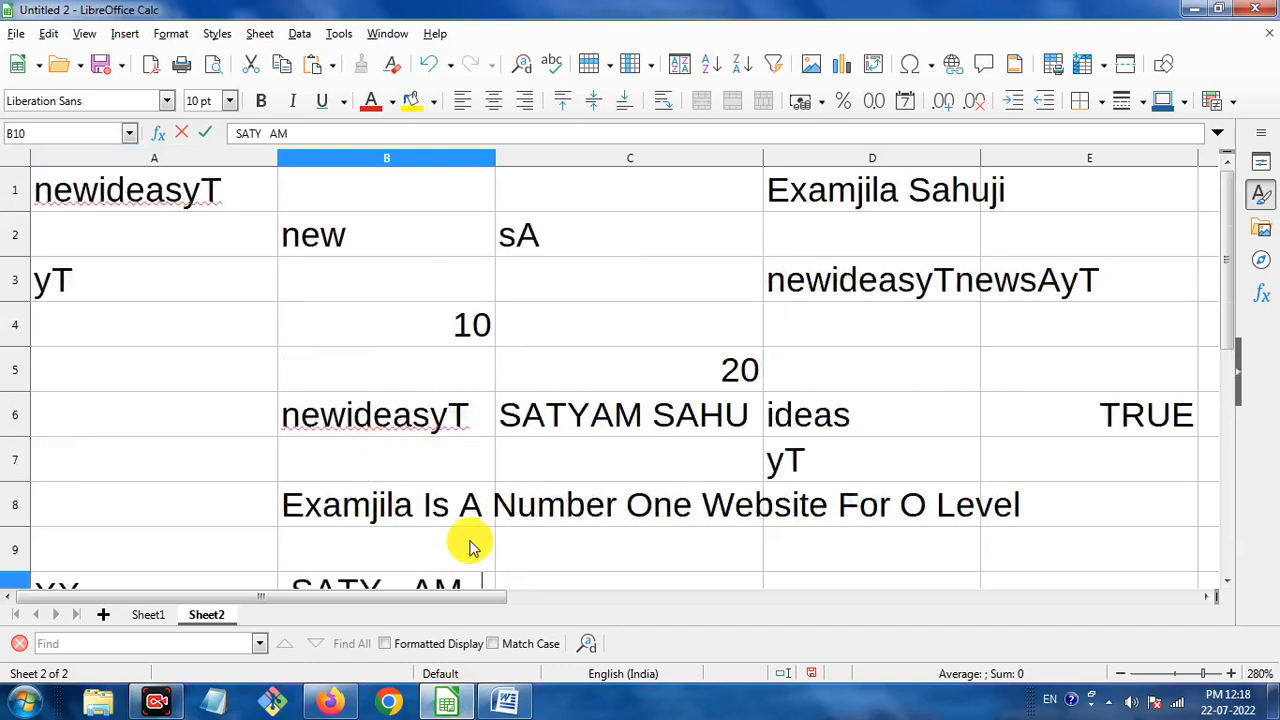
scroll(420, 510, "down", 2)
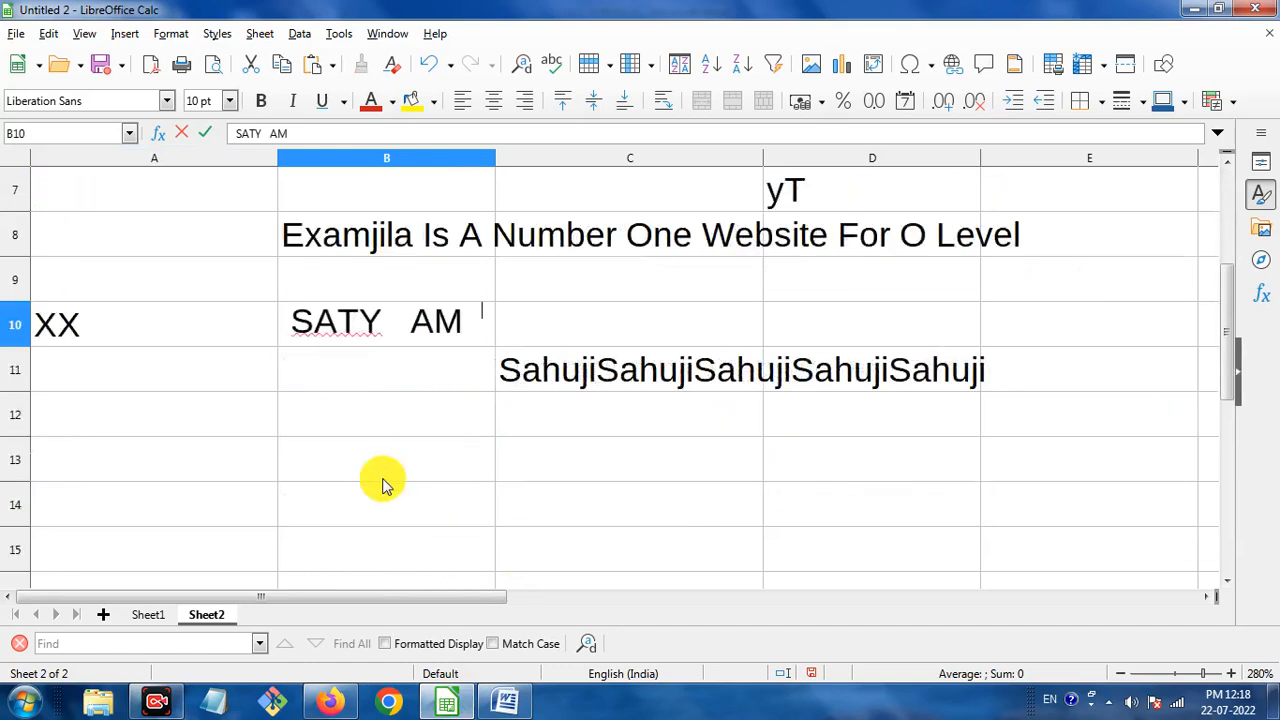
left_click(506, 324)
left_click(396, 330)
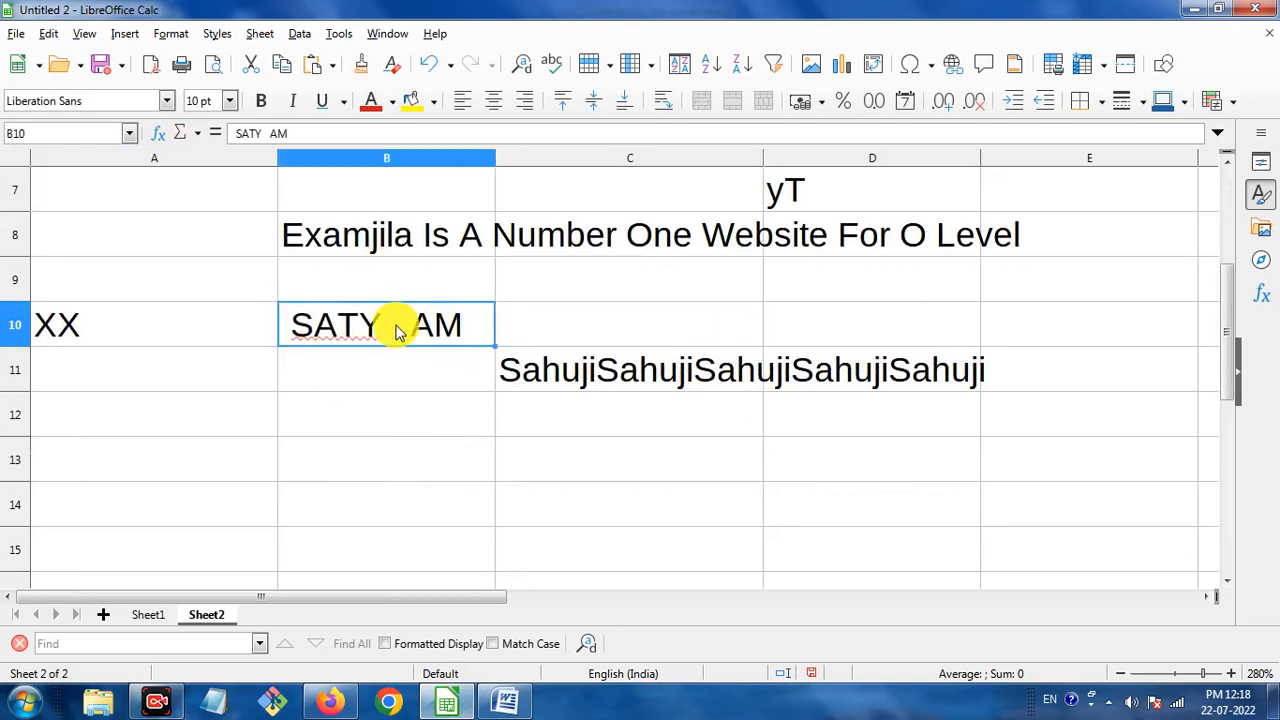
Enter =TRIM(B10) in B13 to strip the extra spaces.
left_click(437, 455)
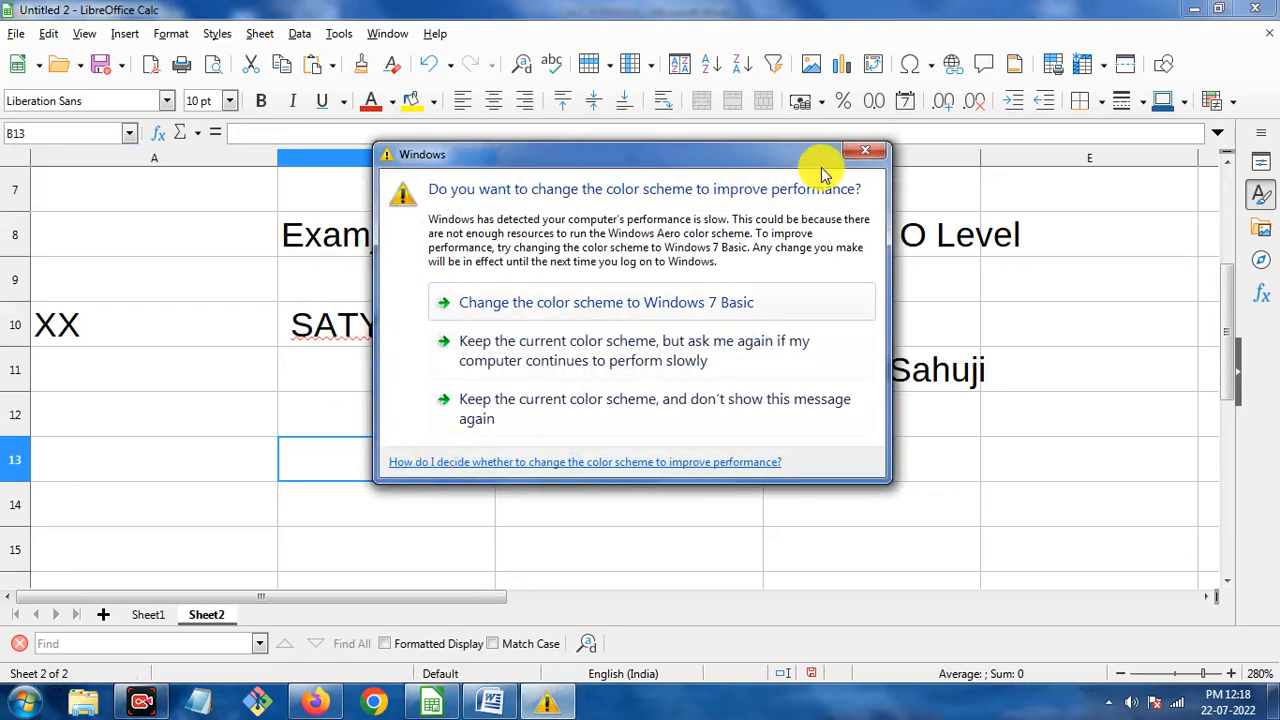
left_click(865, 150)
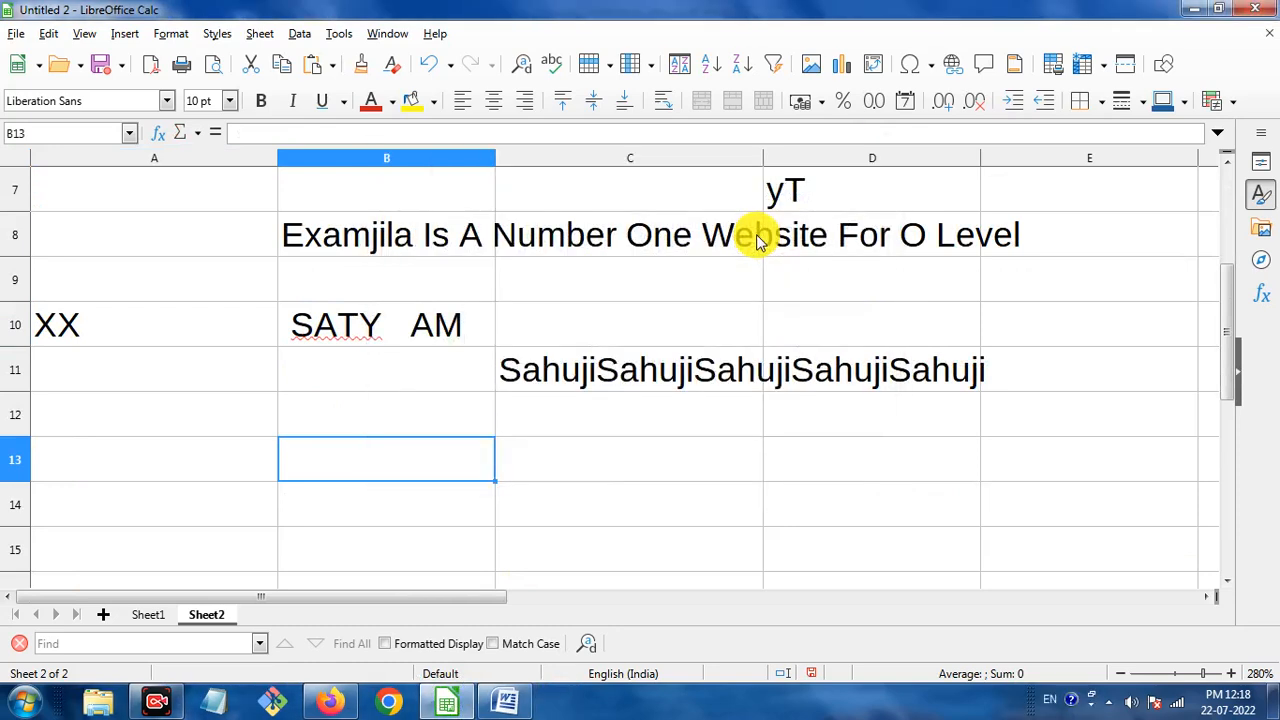
type("=TRIM")
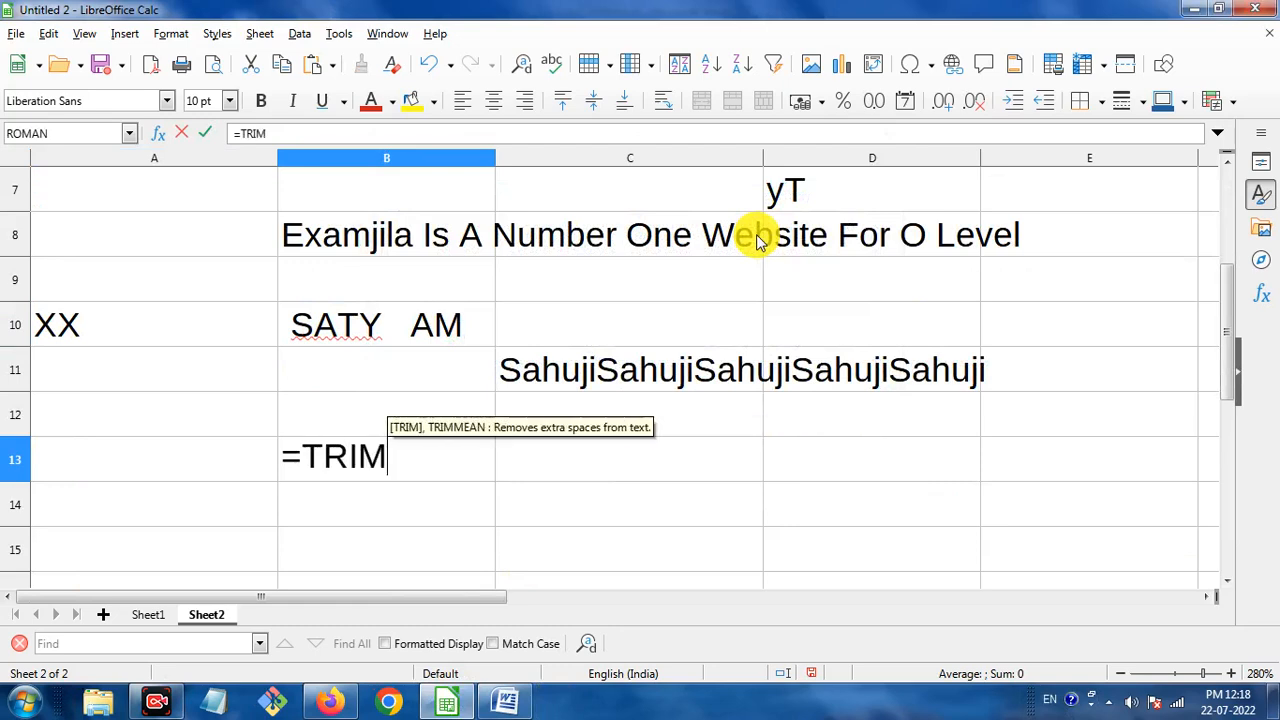
type("(")
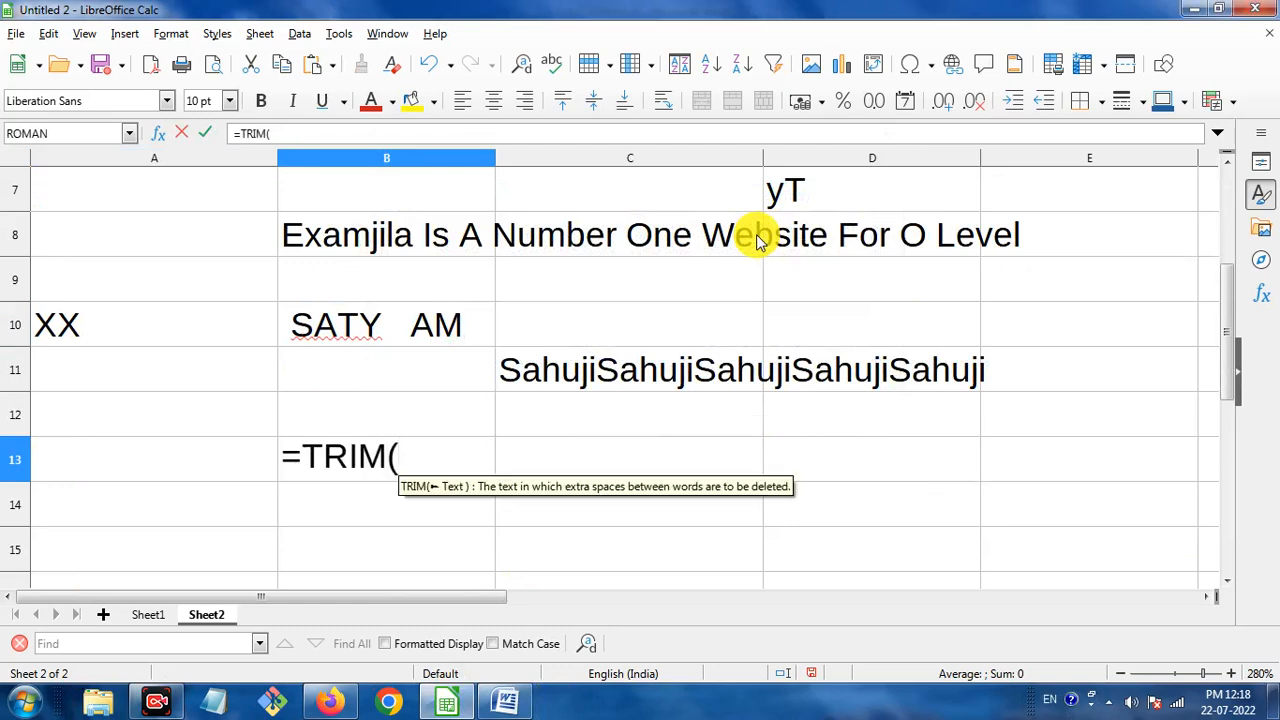
left_click(380, 323)
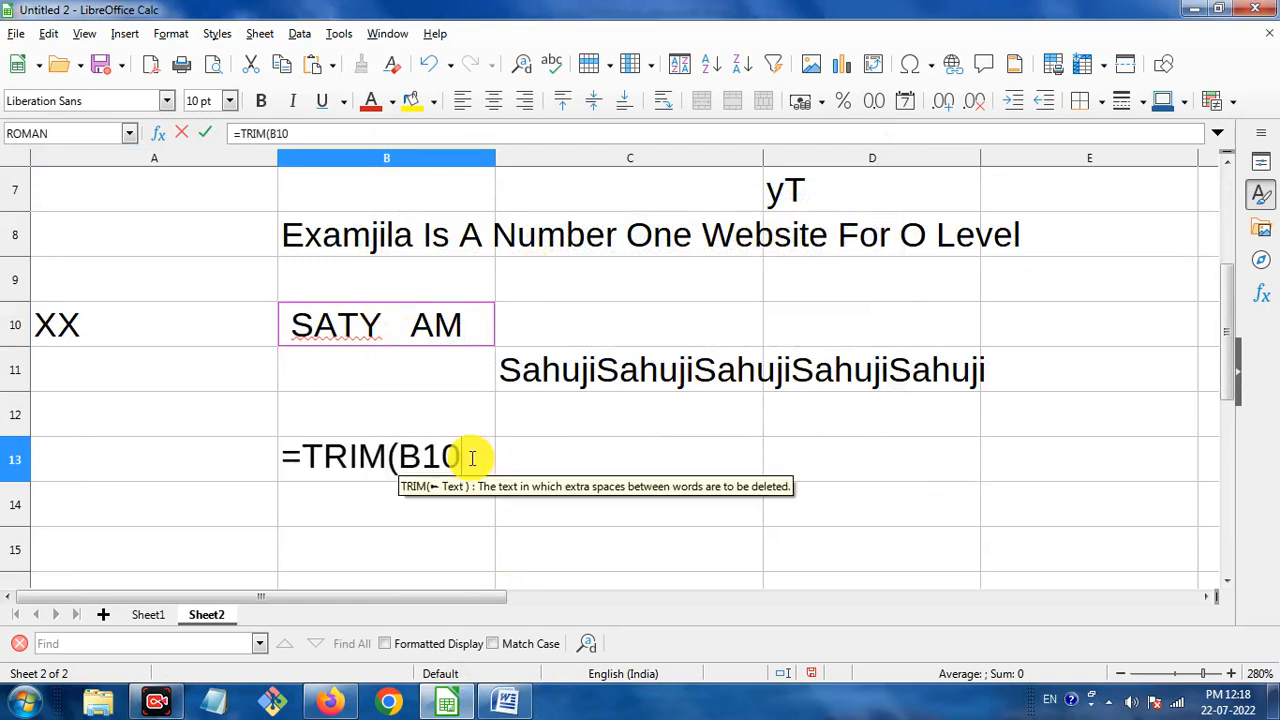
type(")")
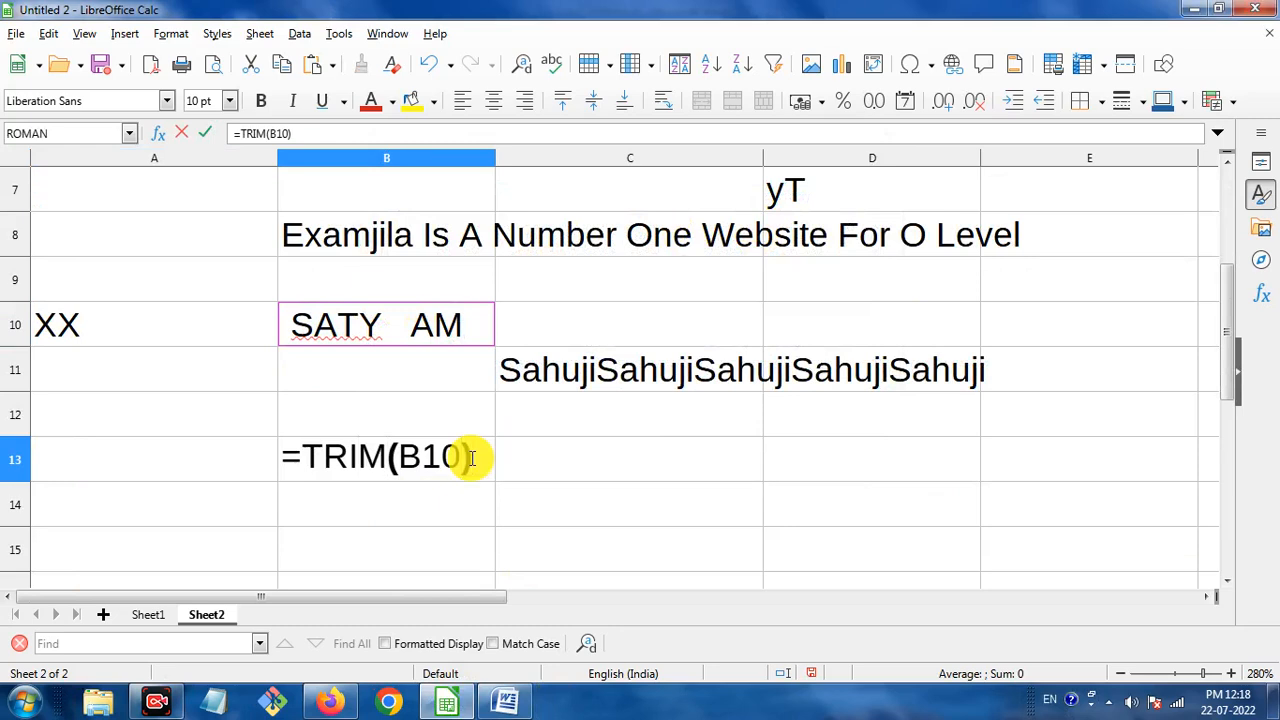
key("Return")
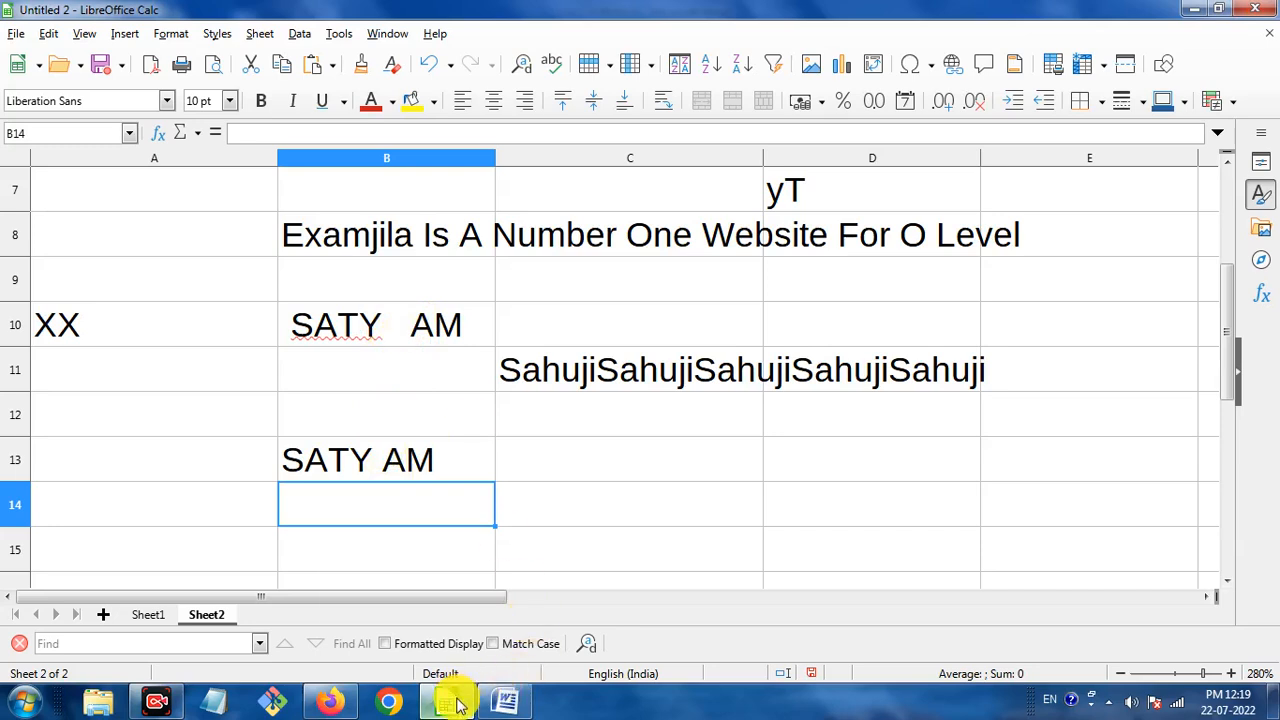
Scroll Word to the VALUE section and highlight its heading and syntax argument.
left_click(505, 703)
scroll(535, 470, "down", 3)
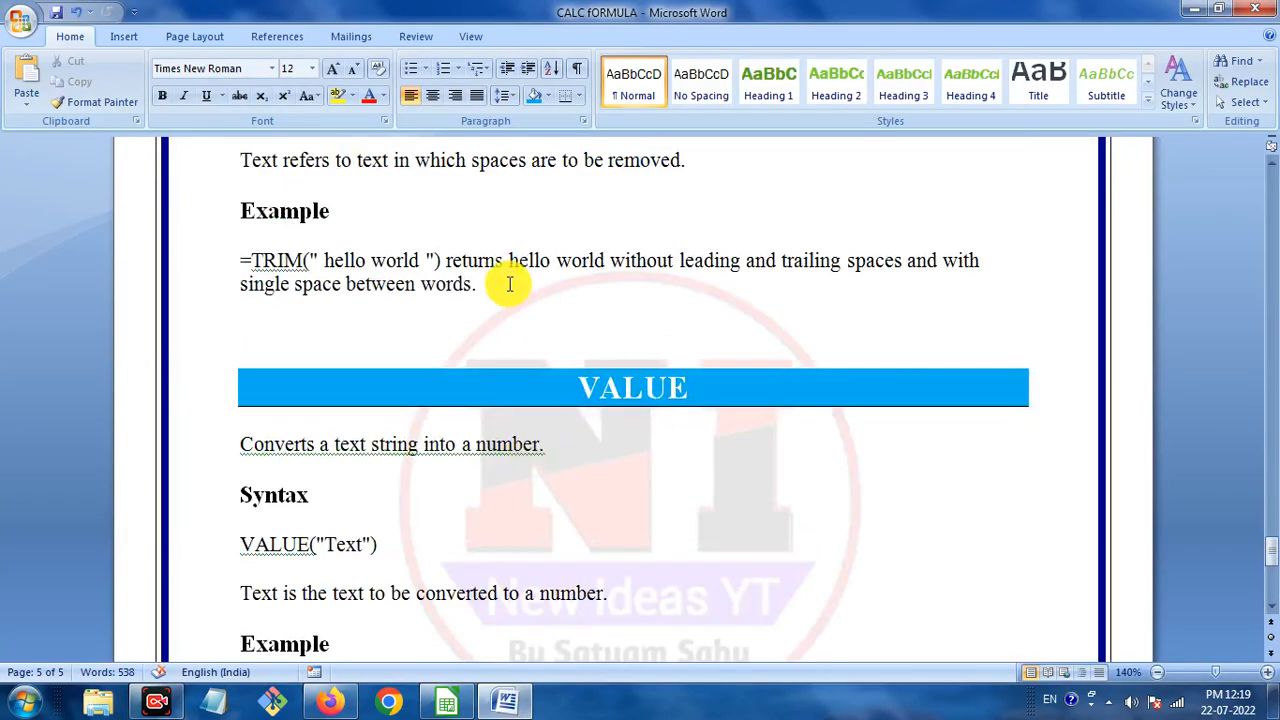
scroll(509, 283, "down", 3)
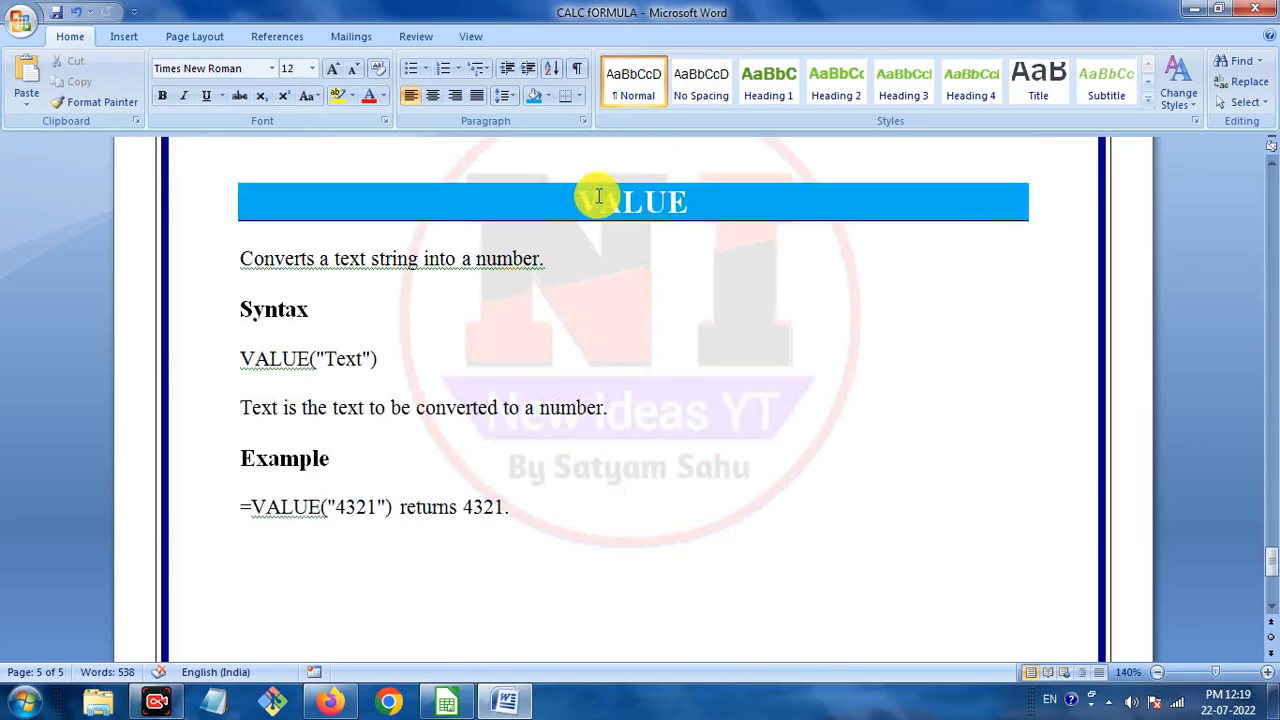
left_click_drag(590, 197, 668, 200)
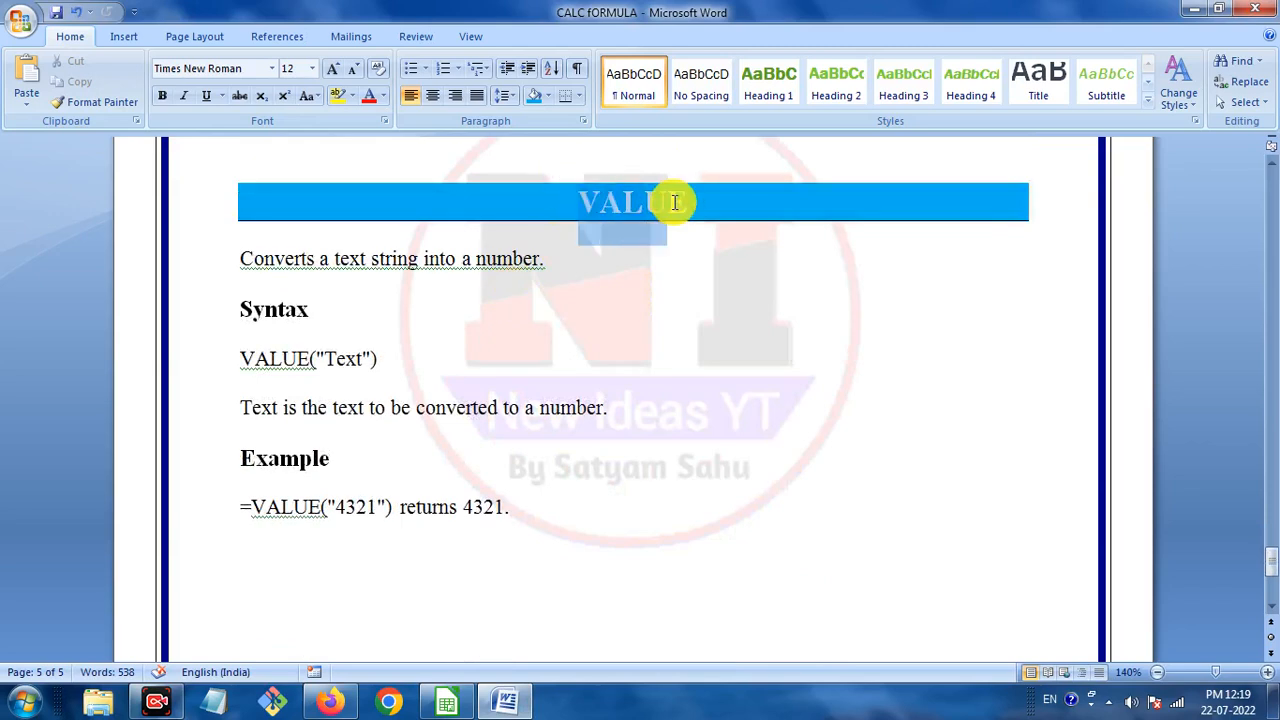
left_click(634, 320)
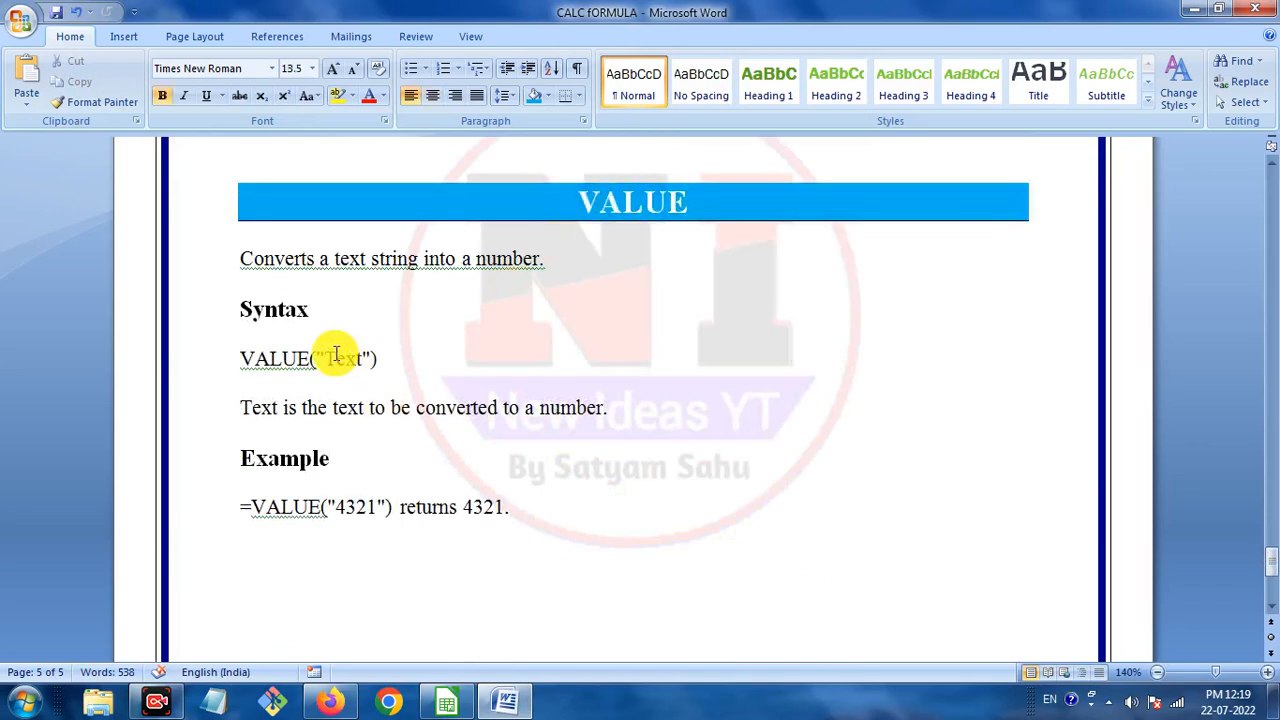
left_click_drag(311, 360, 377, 360)
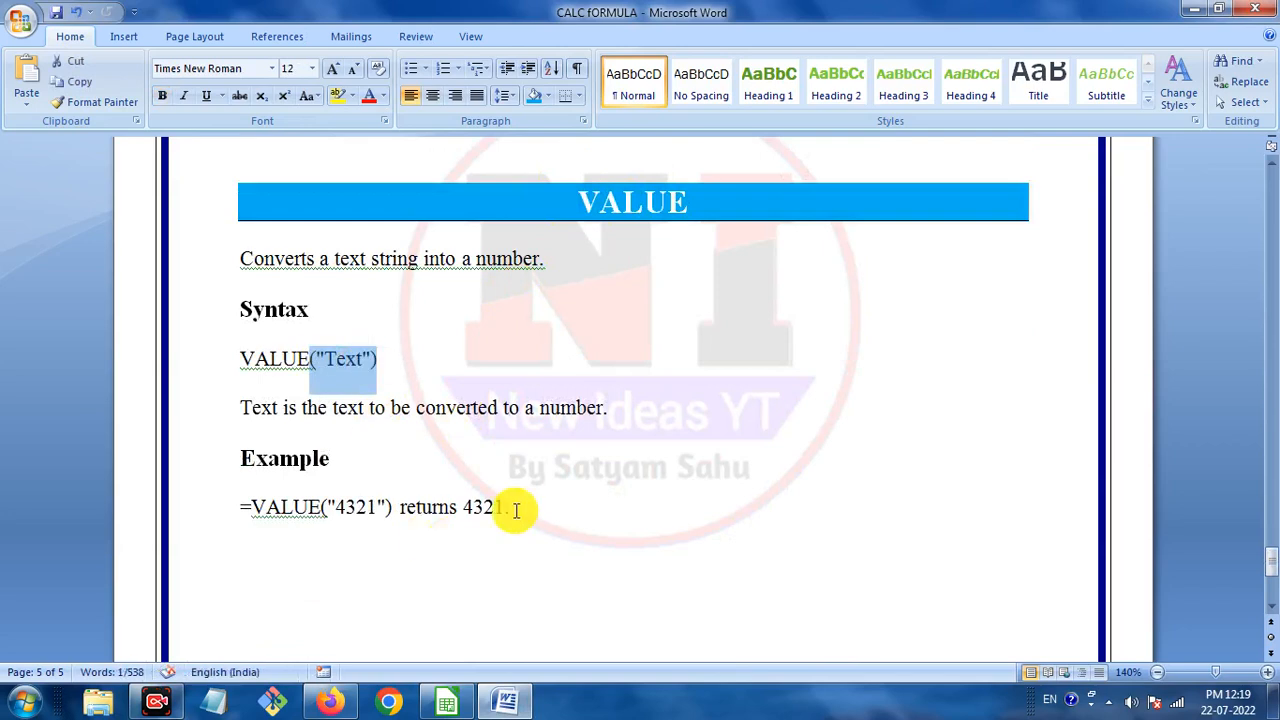
left_click(561, 408)
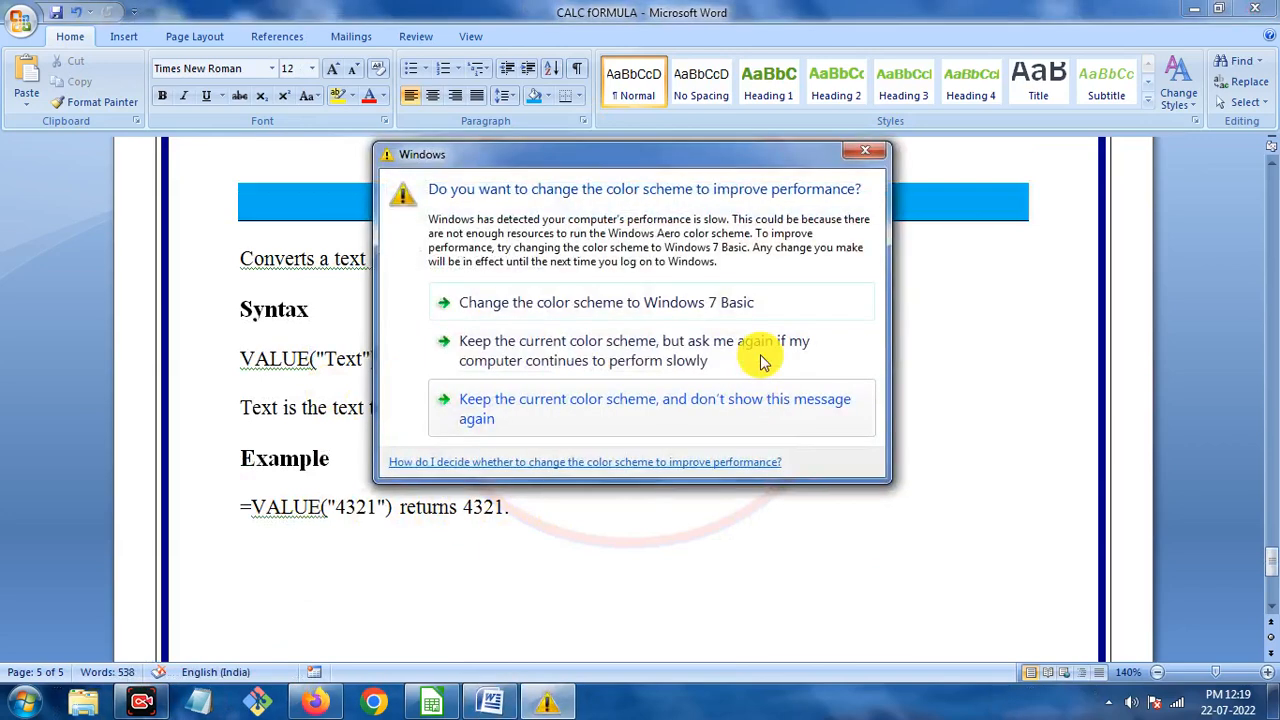
Start a new line below the =VALUE("4321") example.
left_click(864, 152)
scroll(849, 356, "down", 5)
scroll(853, 360, "down", 1)
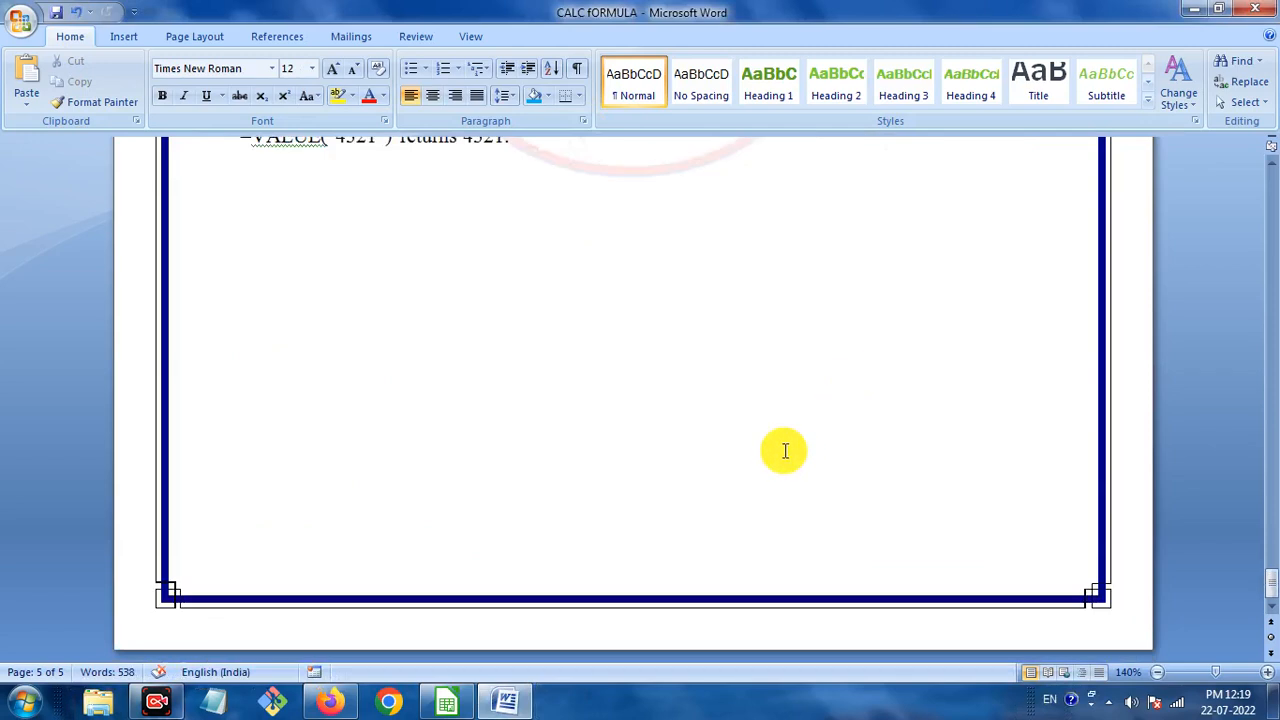
scroll(780, 449, "up", 3)
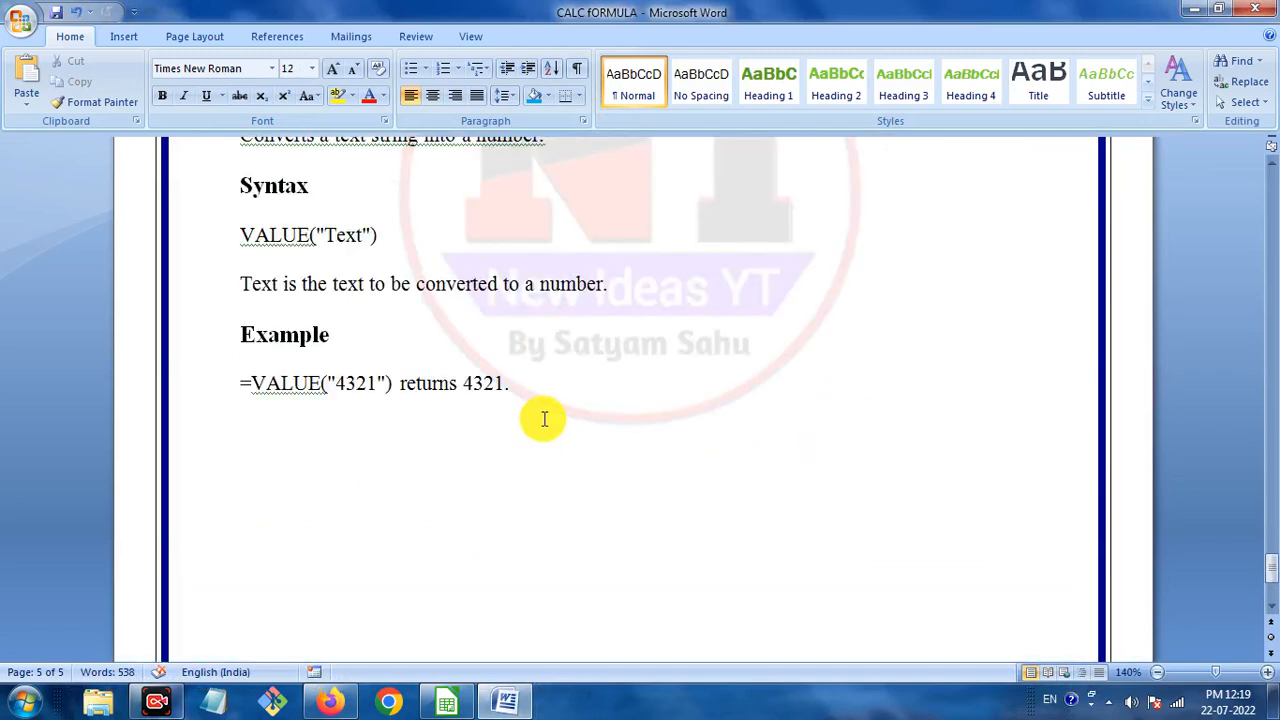
left_click(529, 391)
key("Return")
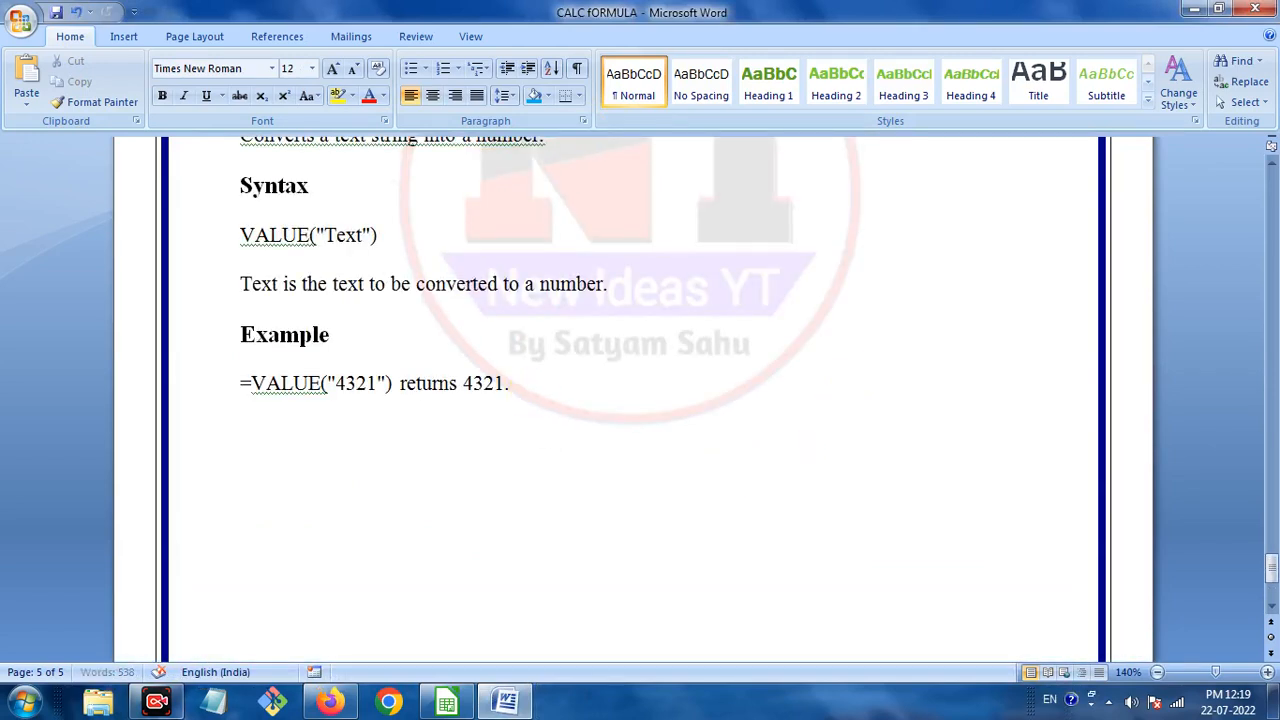